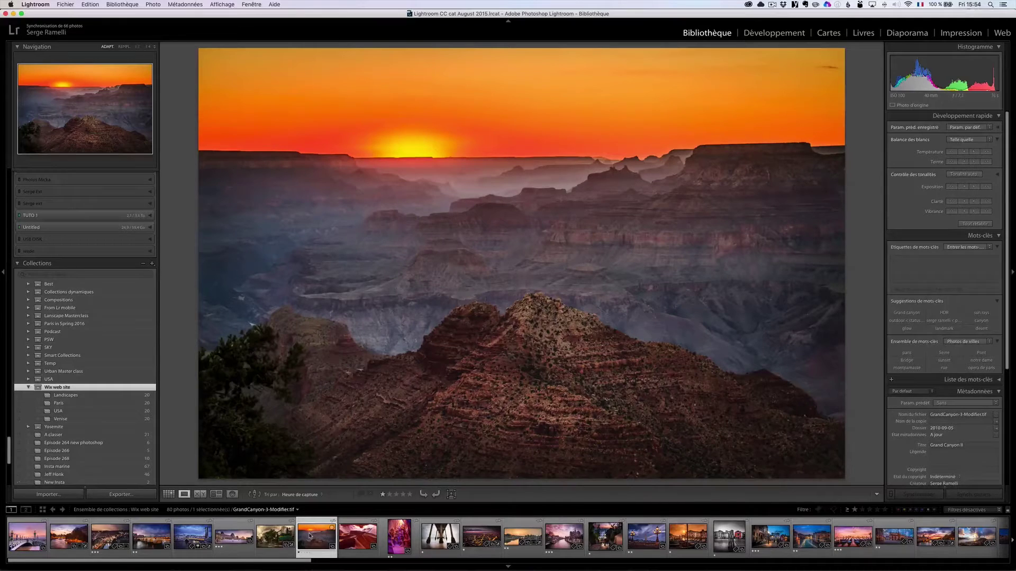
Step: Look through the Landscapes, Paris, USA and Venise photo collections in the Wix web site collection set
mouse_move(307, 564)
mouse_down()
mouse_move(931, 562)
mouse_move(296, 561)
mouse_up()
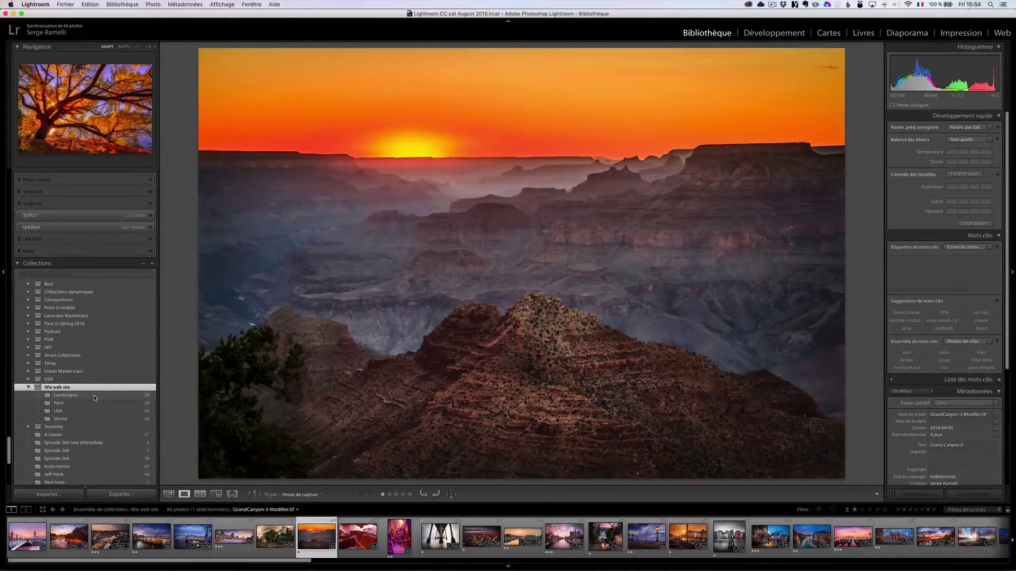
click(57, 398)
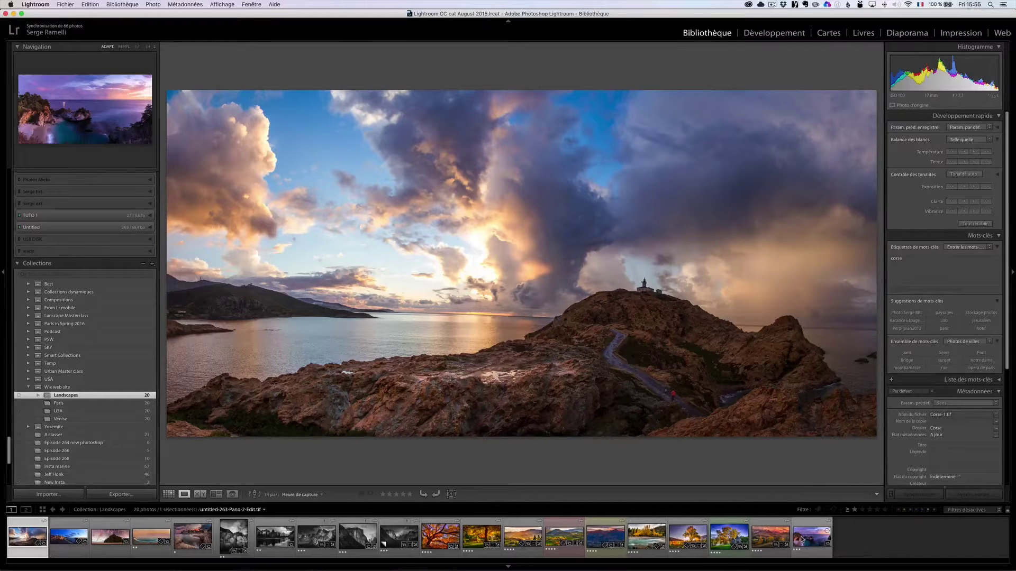
click(61, 403)
click(59, 411)
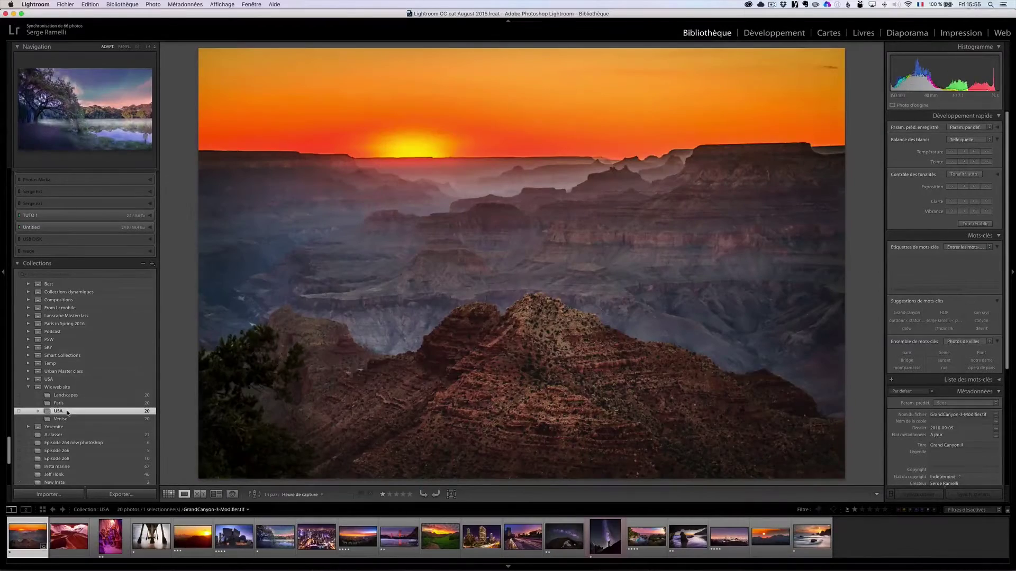
click(81, 419)
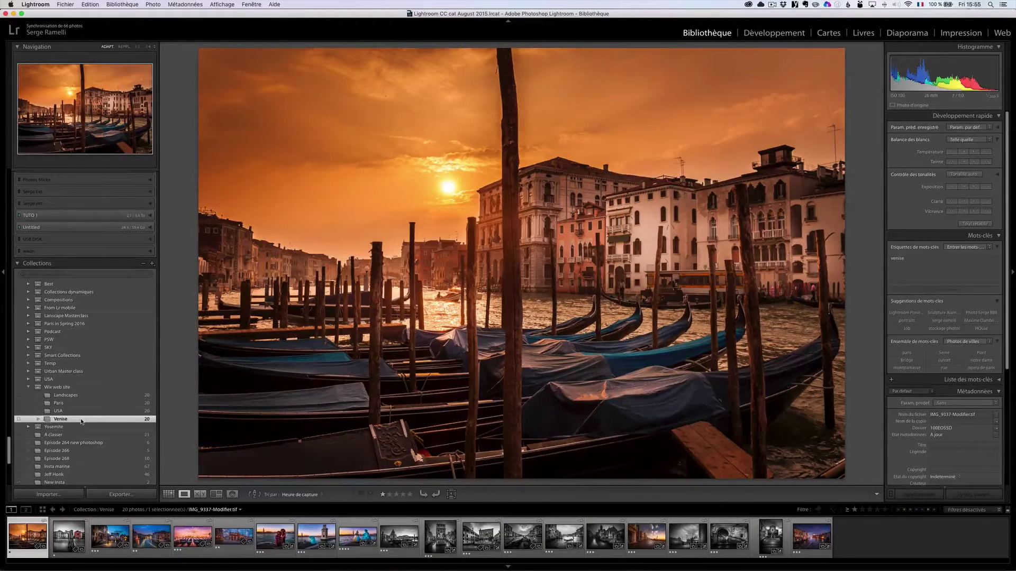
Step: Select all photos in the Paris collection and open their export settings
click(79, 404)
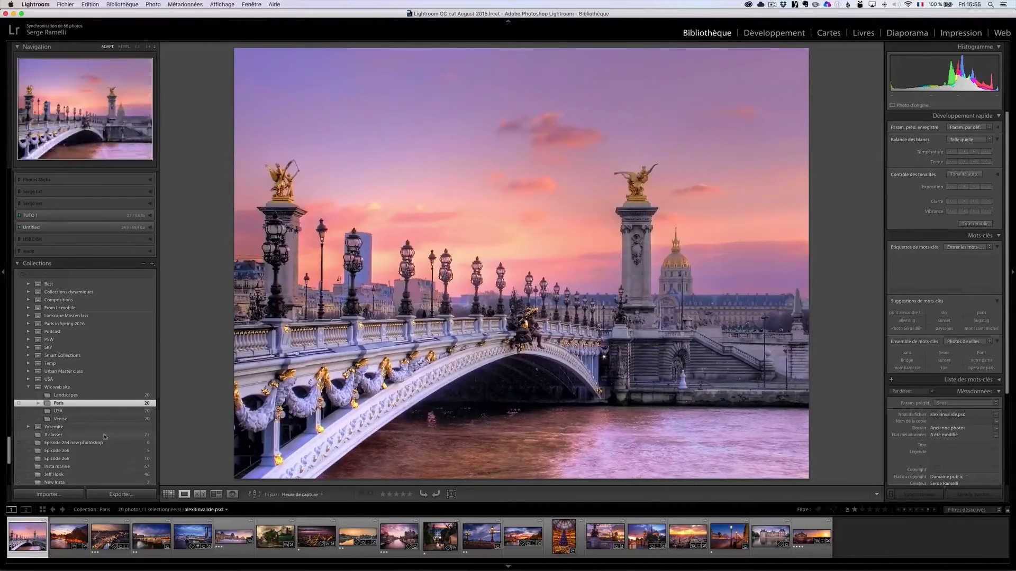
shift+click(815, 537)
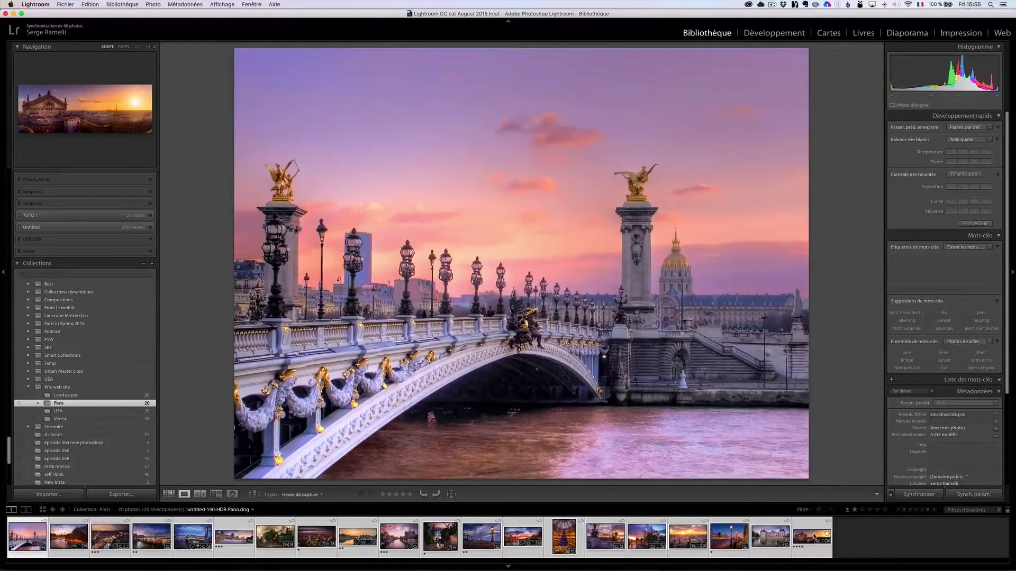
right_click(442, 533)
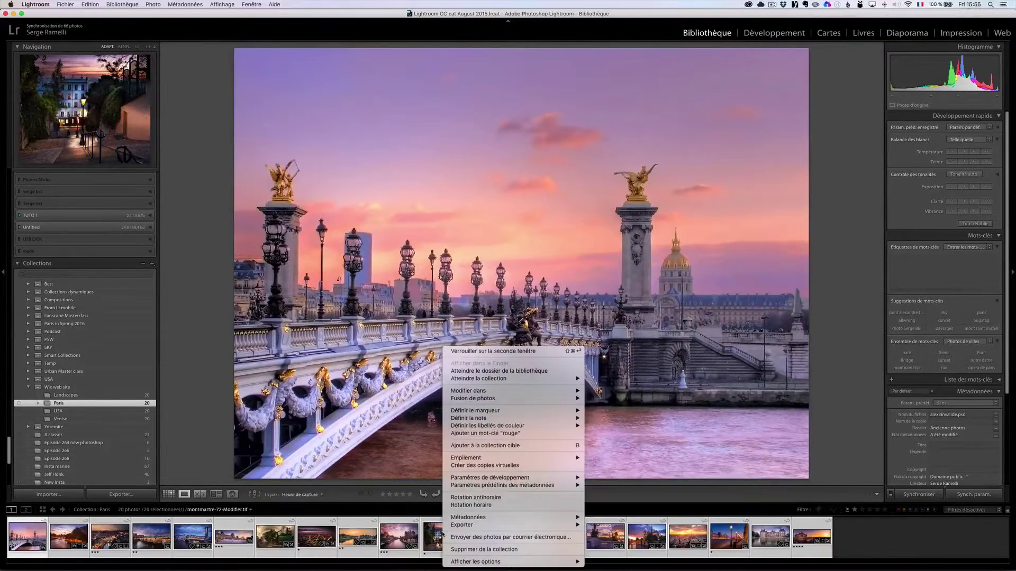
mouse_move(465, 525)
click(612, 346)
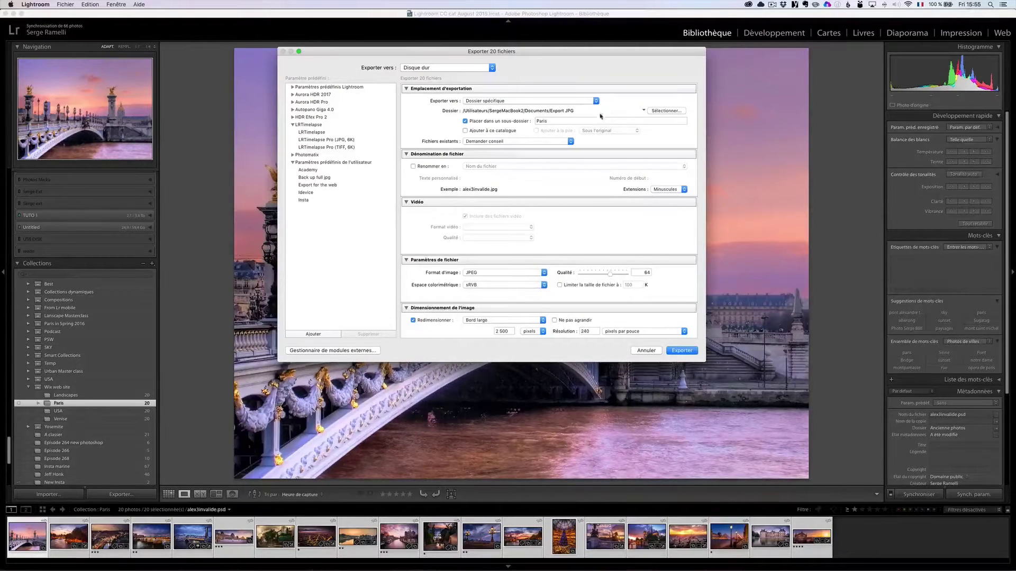
Step: Set the export destination to the Wix folder on the desktop (Bureau)
click(667, 111)
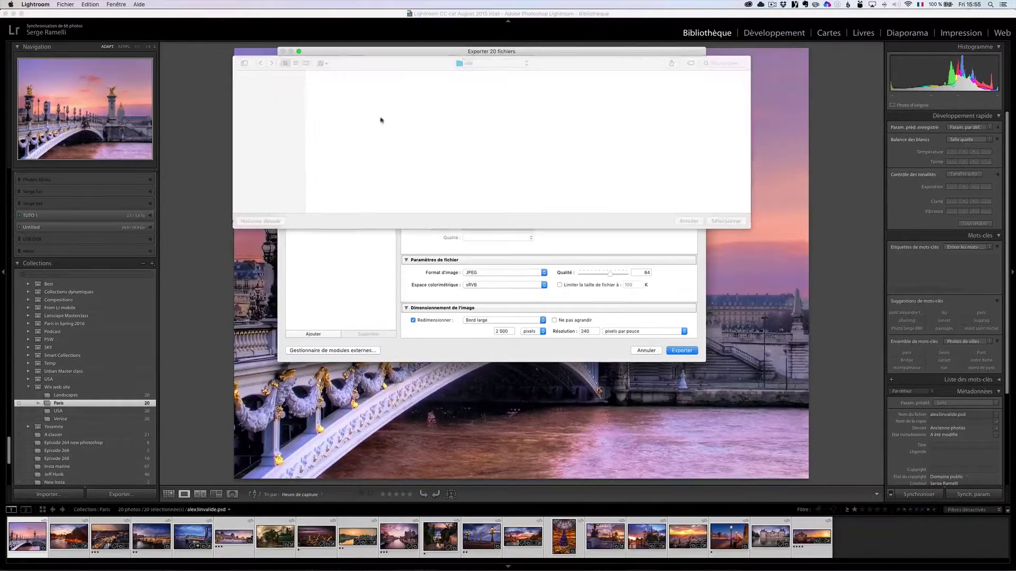
click(264, 138)
click(341, 102)
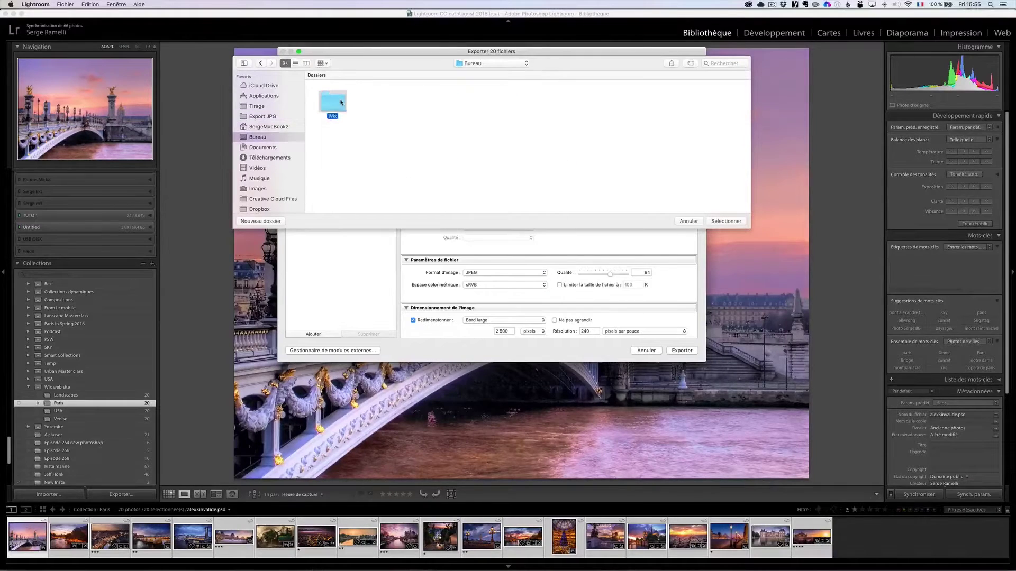
click(726, 222)
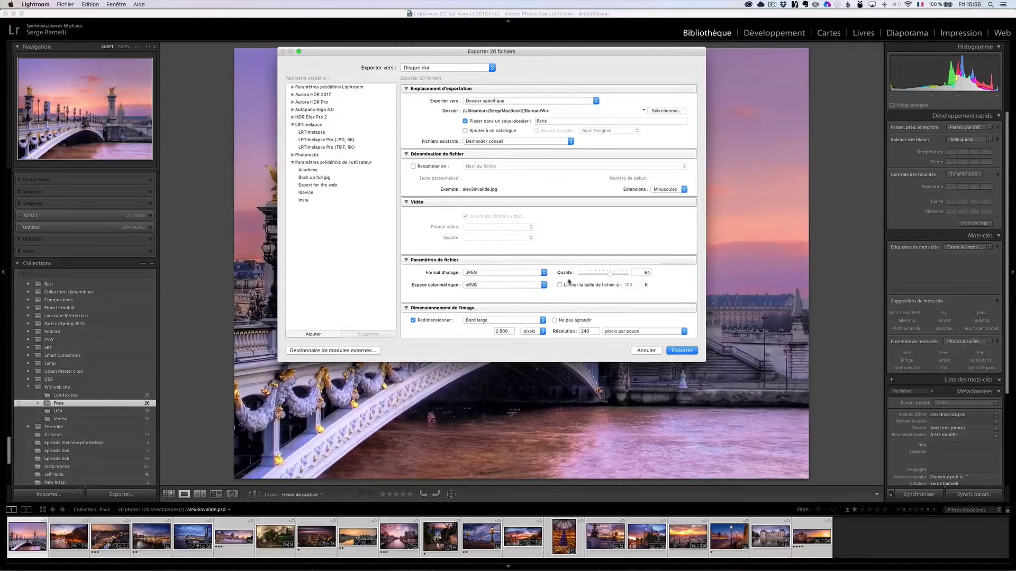
Step: Try export settings of JPEG quality 70 and a 2500-pixel long edge (Bord large), cancel the export and display the river sunset photo
drag(610, 274, 613, 275)
scroll(472, 322, down, 3)
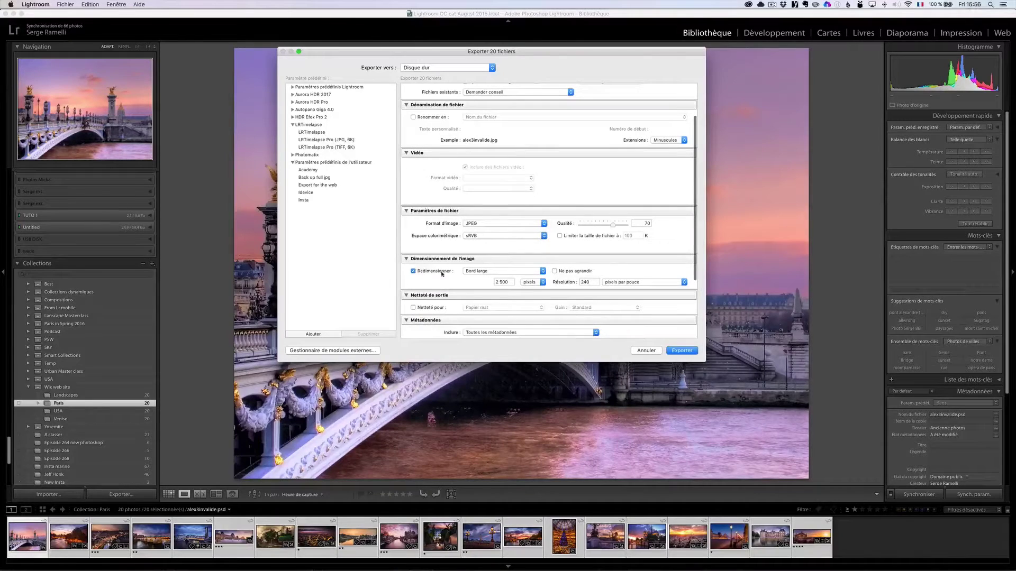
click(534, 273)
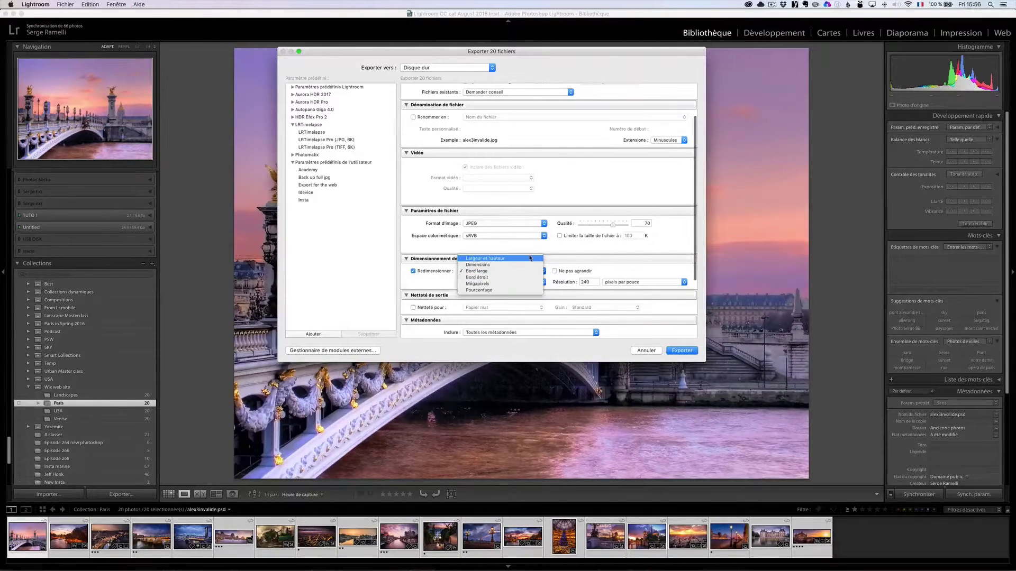
click(489, 271)
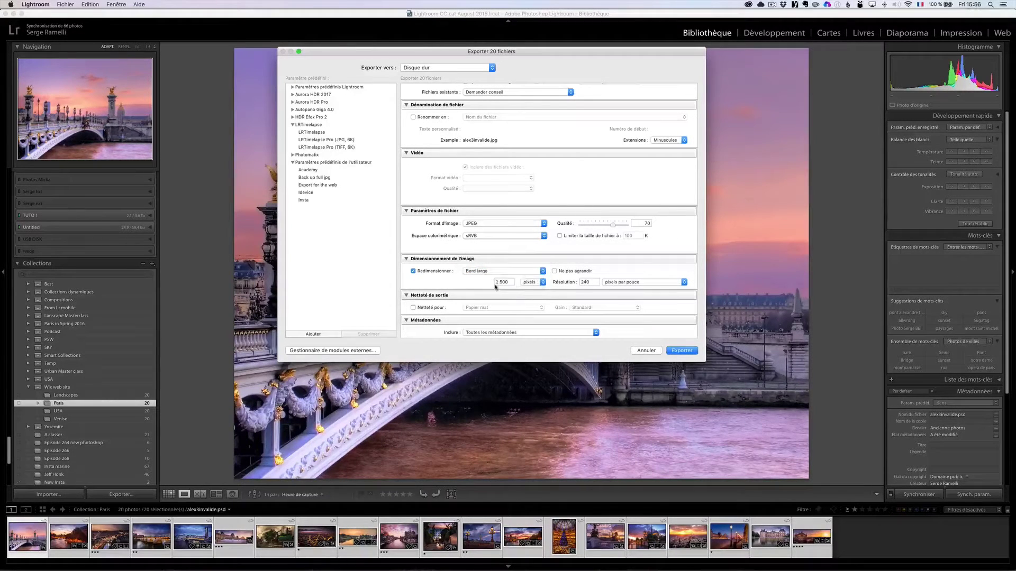
click(511, 282)
click(648, 351)
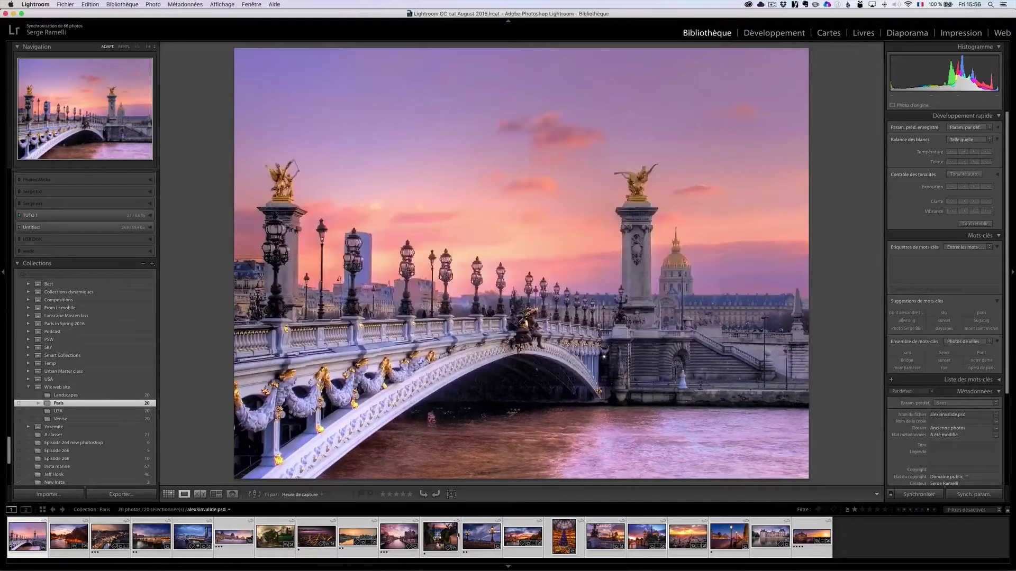
click(514, 545)
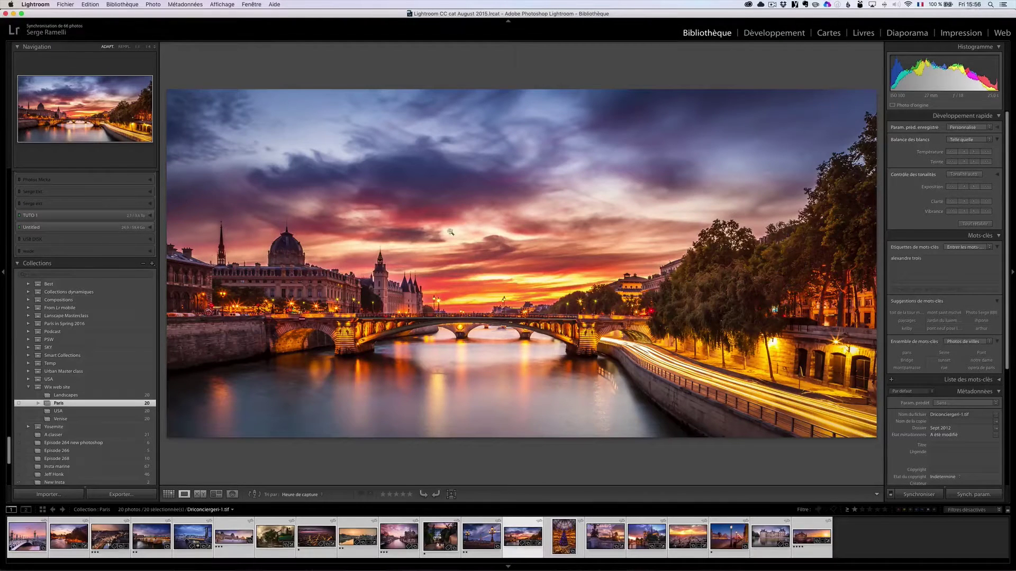
Step: Switch to Finder and look through the Home page video, Landscapes and paris subfolders of the desktop's Wix folder
key(super+Tab)
key(super+Tab)
key(super+Tab)
key(super+Tab)
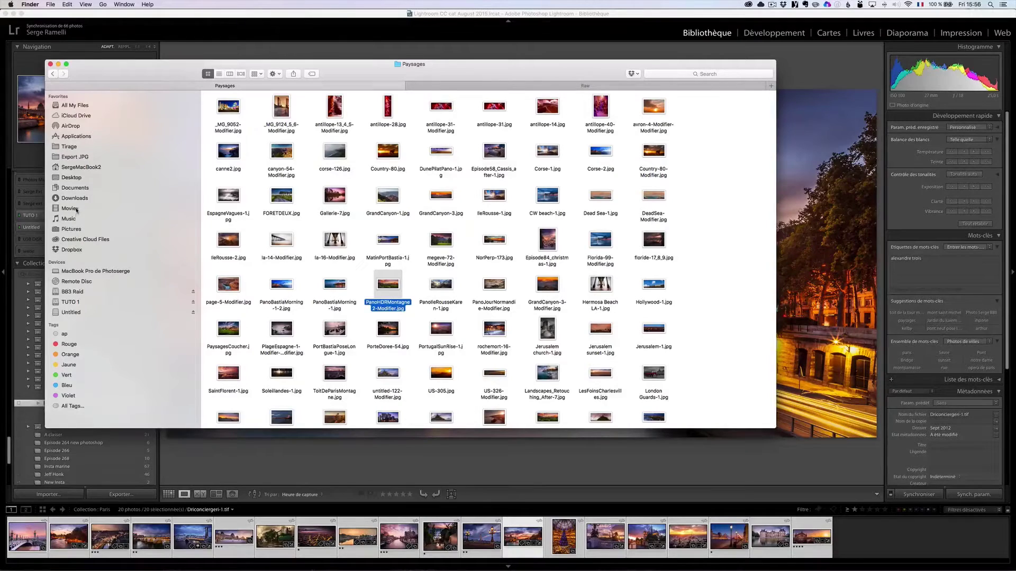
click(79, 178)
click(246, 105)
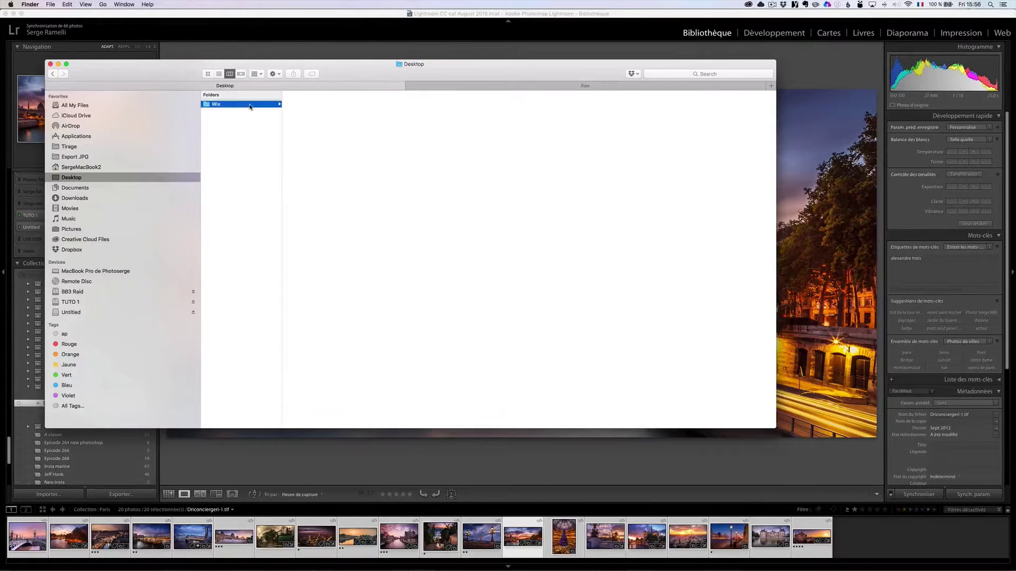
click(327, 110)
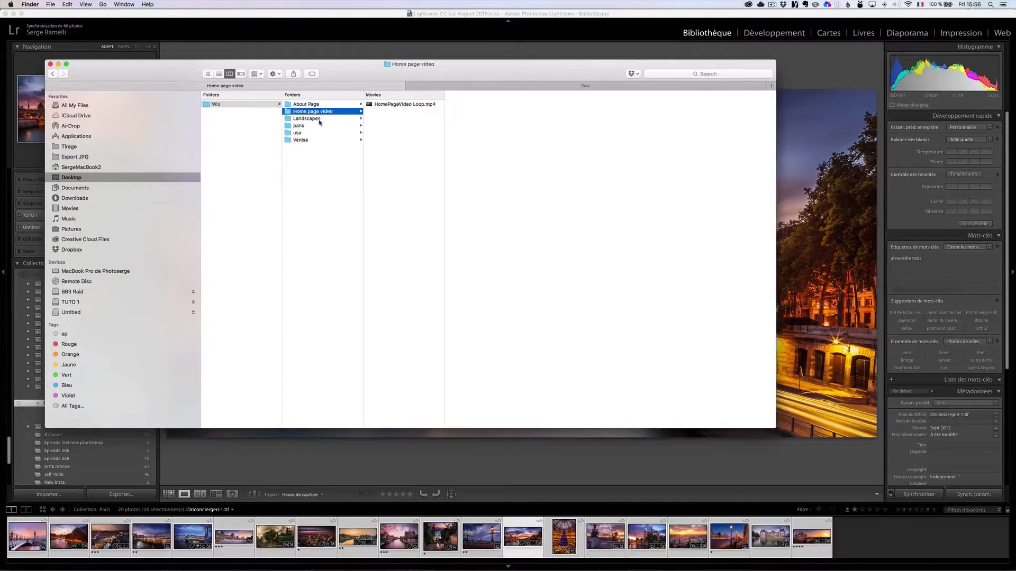
click(316, 118)
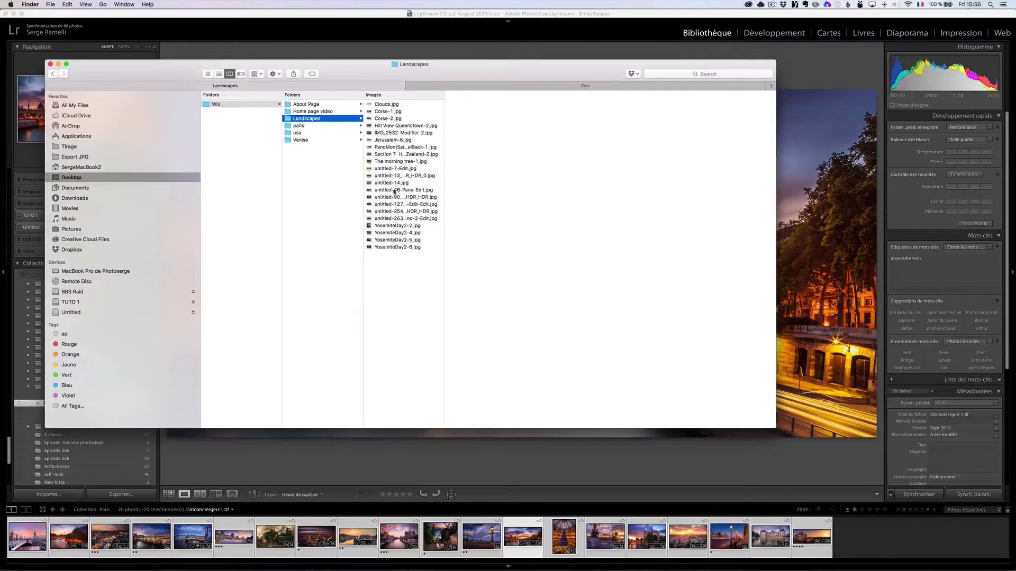
click(310, 128)
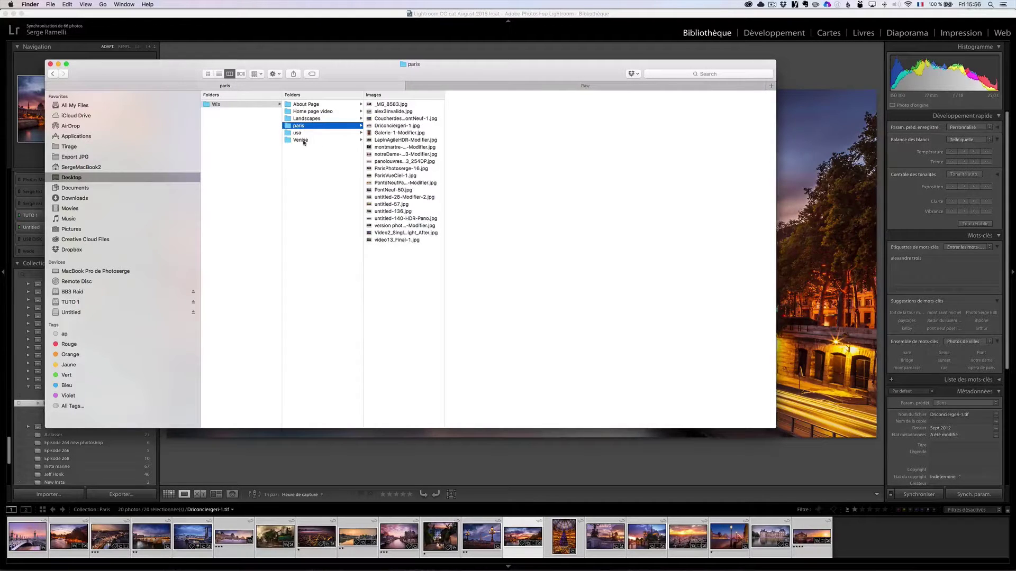
Step: Preview HomePageVideo Loop.mp4 from the Home page video folder and close the preview
key(super+Tab)
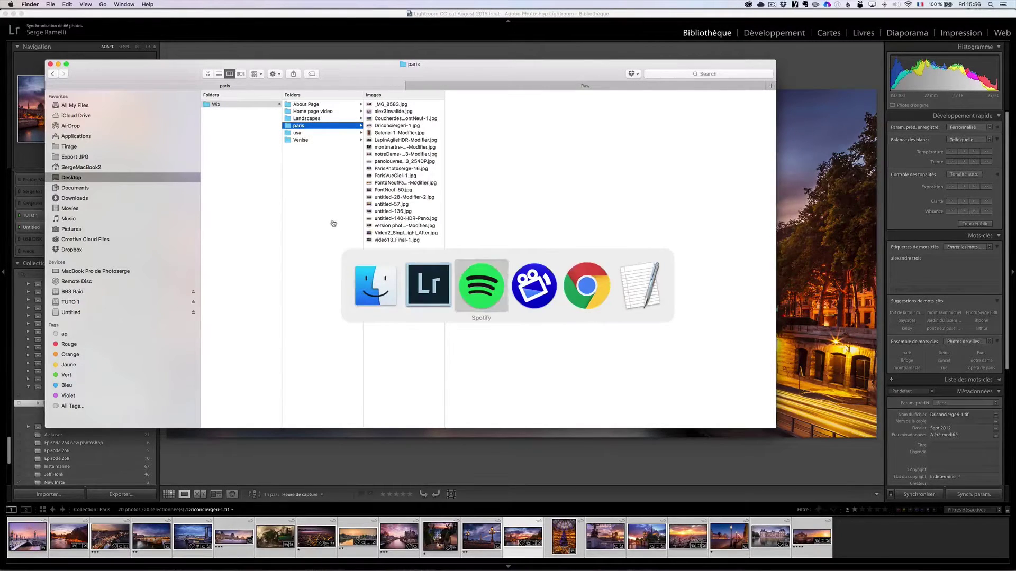
click(313, 112)
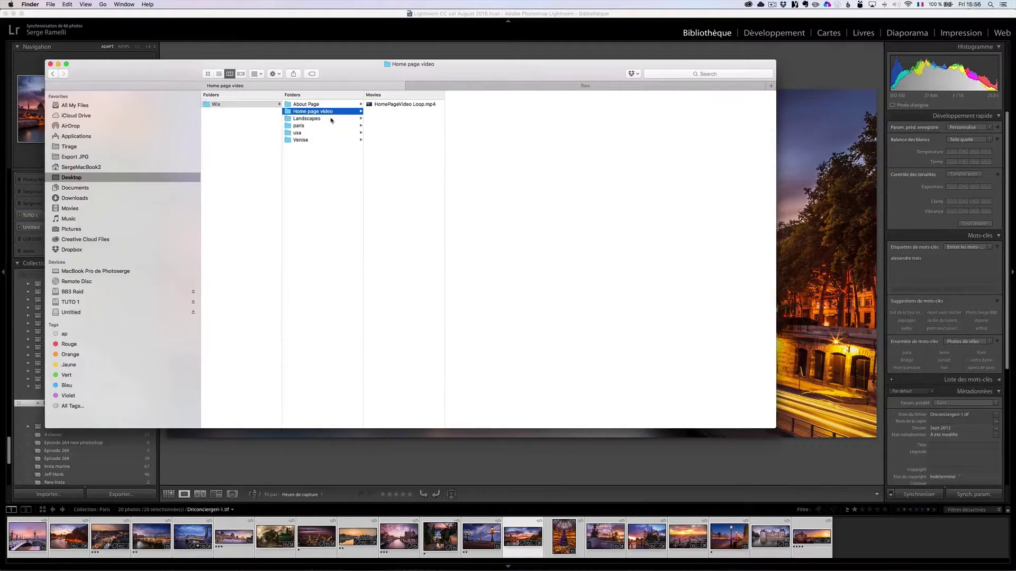
click(397, 104)
key(space)
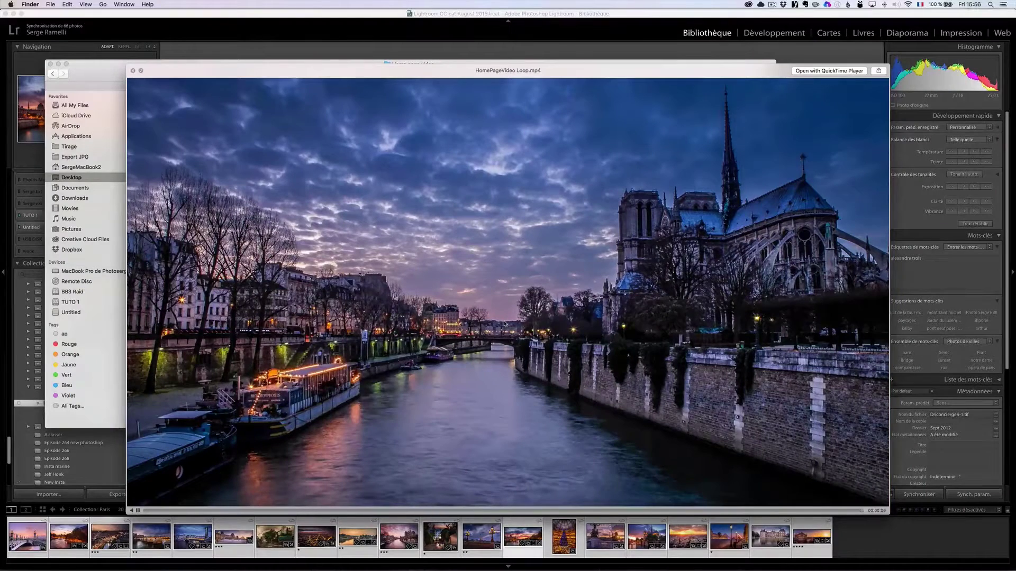
key(space)
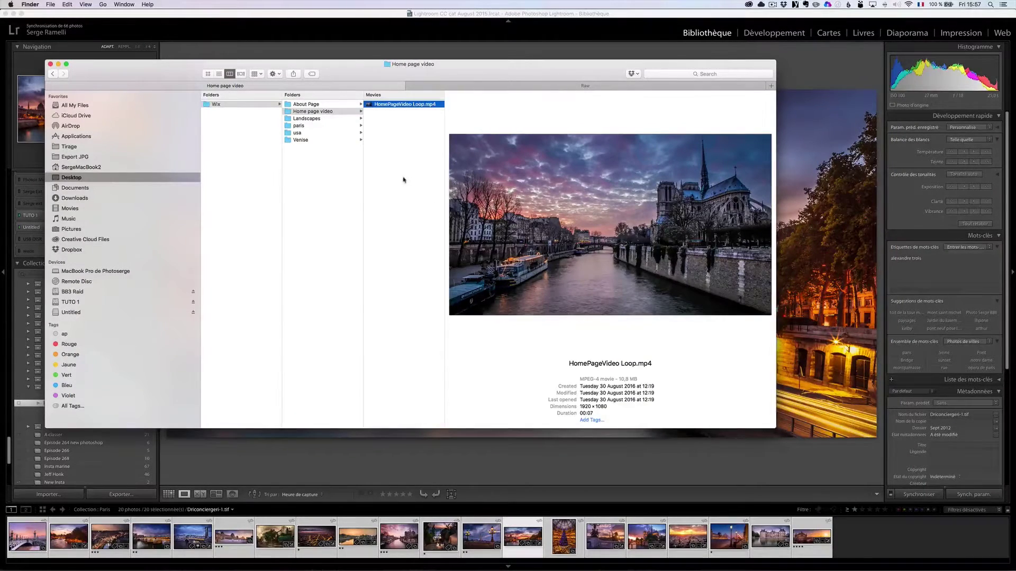
Step: View About text.rtf and the portrait photo in the About Page folder
click(333, 105)
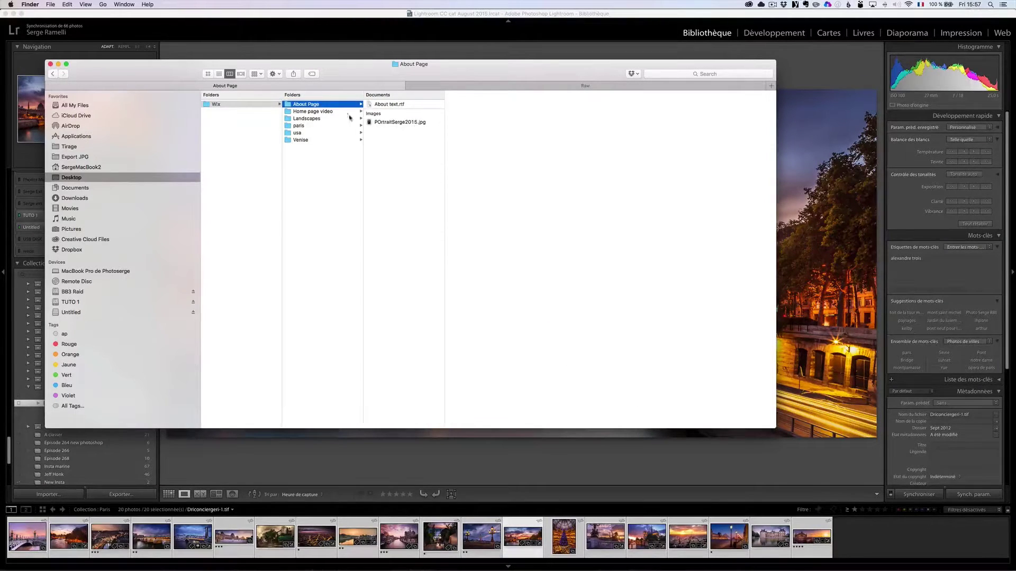
click(396, 108)
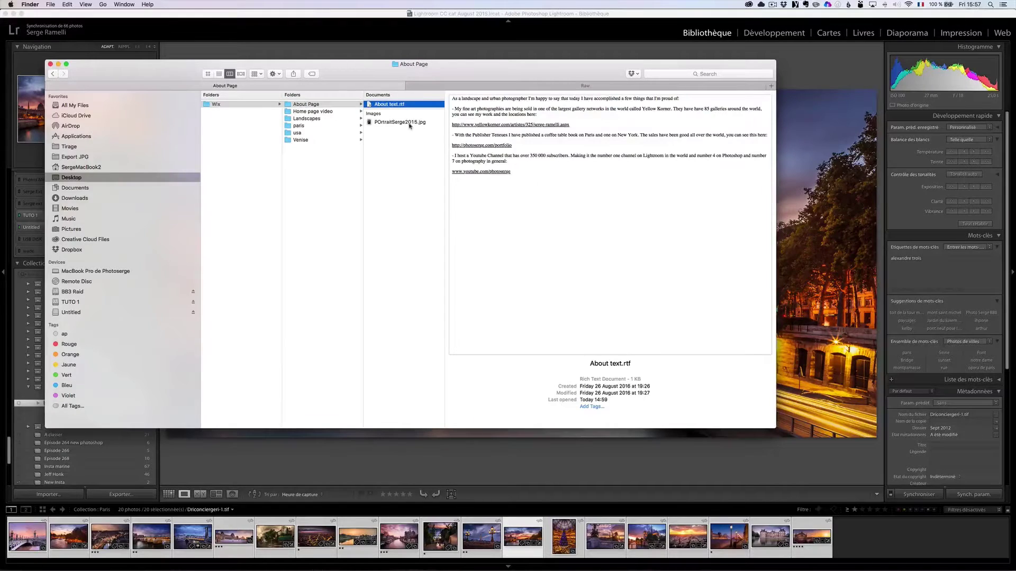
click(408, 123)
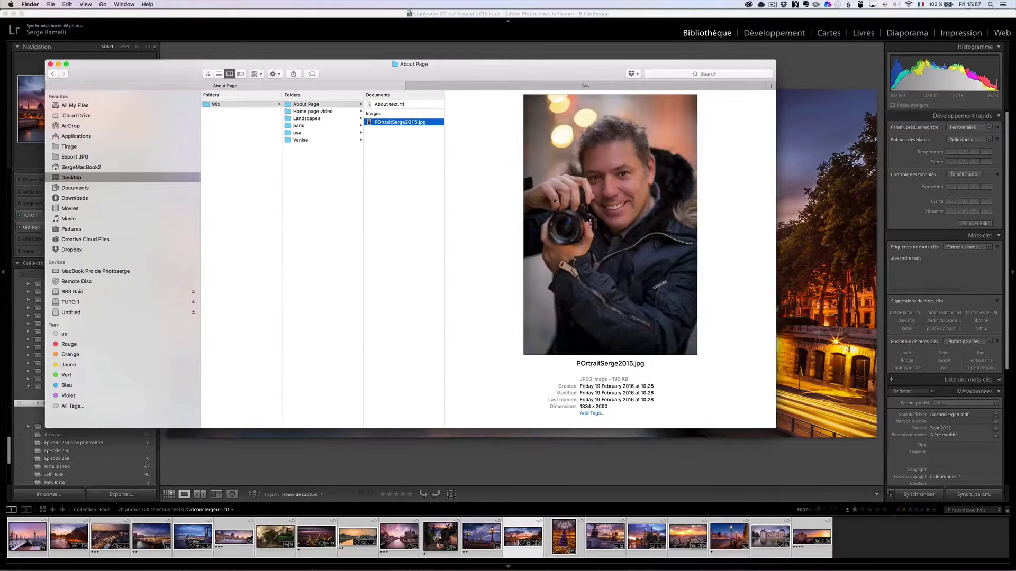
Step: Switch to Chrome and start a Photographie website on Wix as a newly registered user, saving the account password in the browser
key(super+Tab)
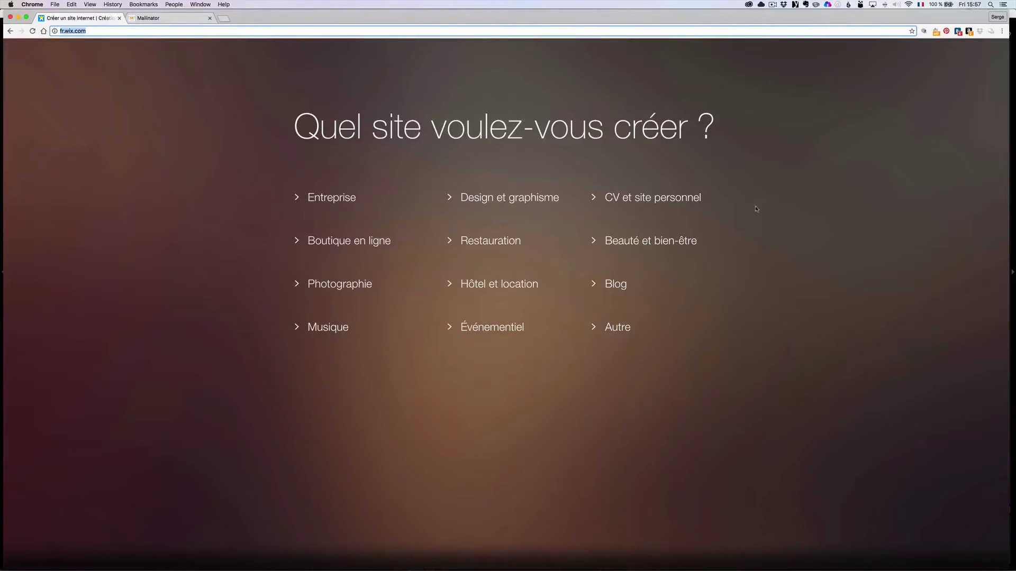
click(327, 289)
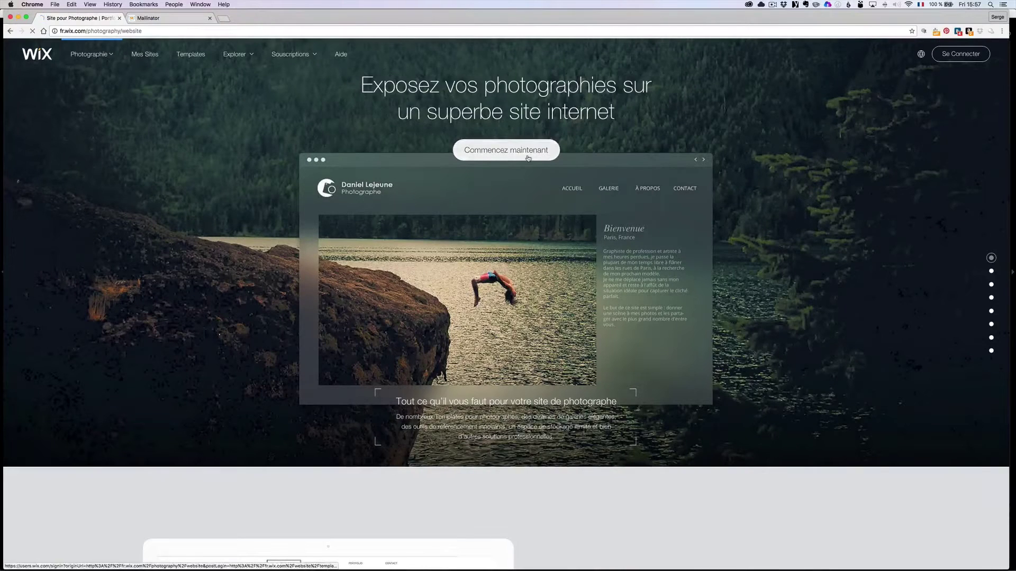
click(528, 159)
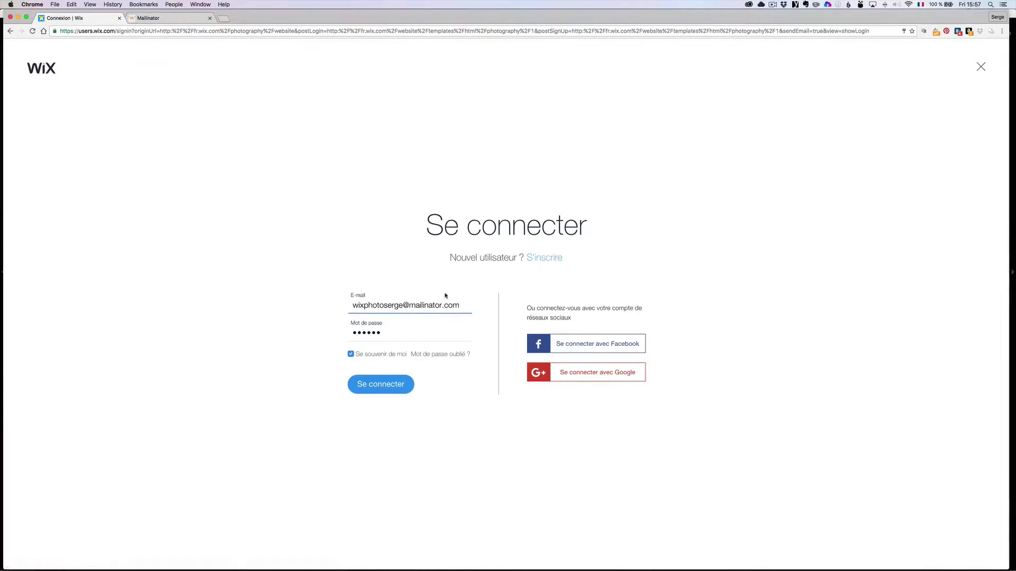
click(546, 258)
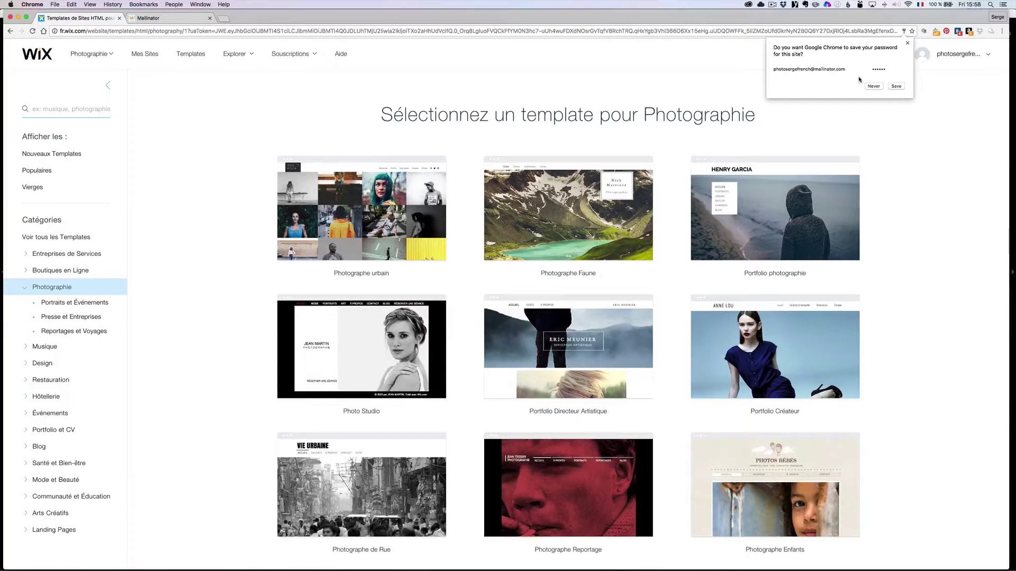
click(896, 86)
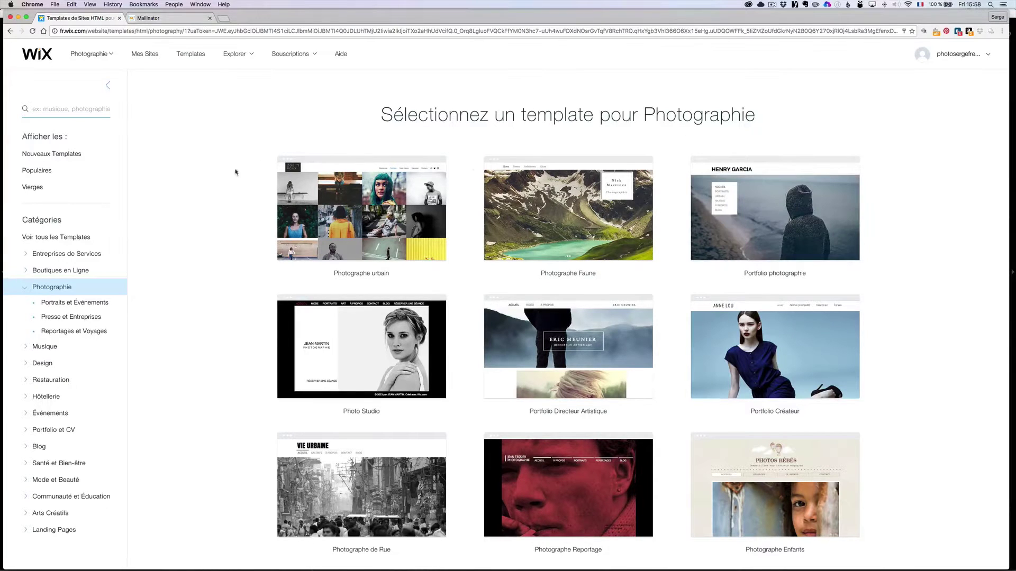
Step: Look through the Photographie templates and those in the Reportages et Voyages subcategory
scroll(495, 272, down, 7)
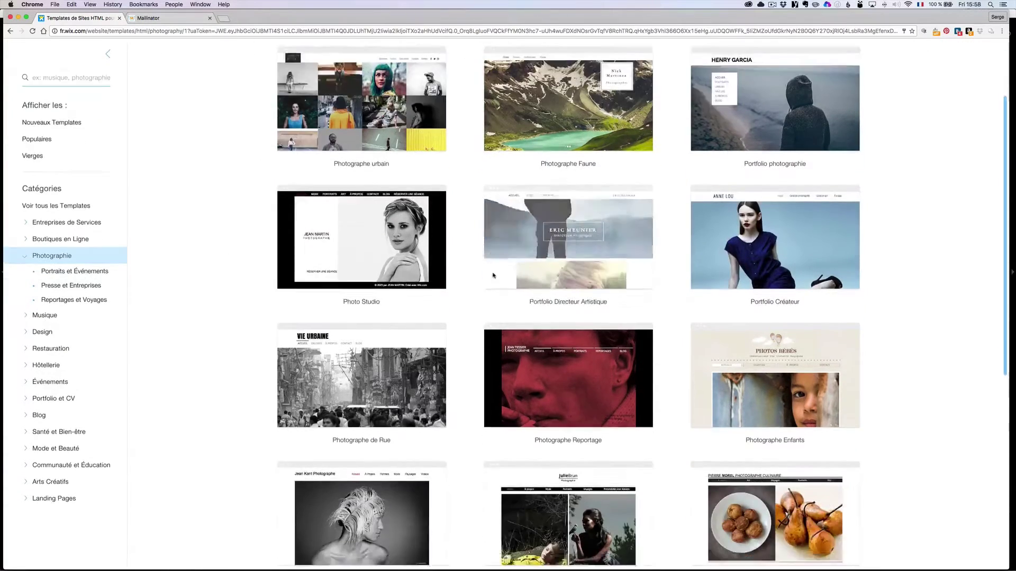
scroll(495, 273, up, 5)
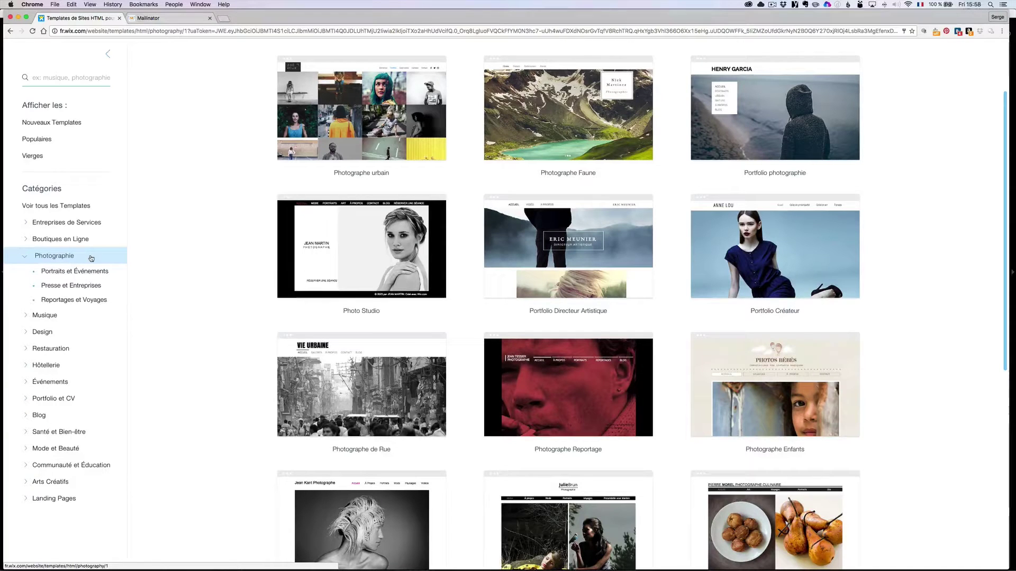
click(81, 300)
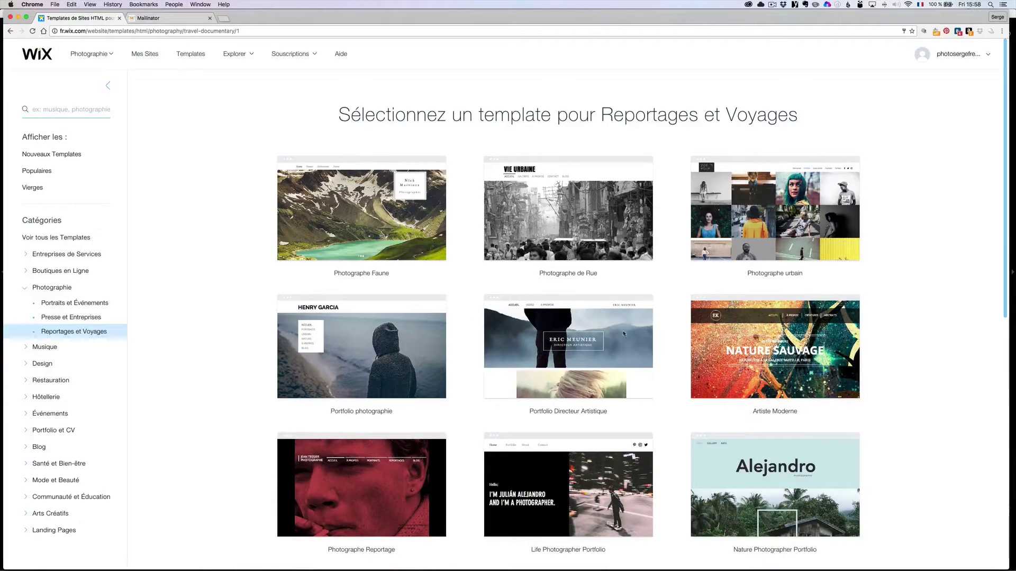
scroll(623, 334, down, 1)
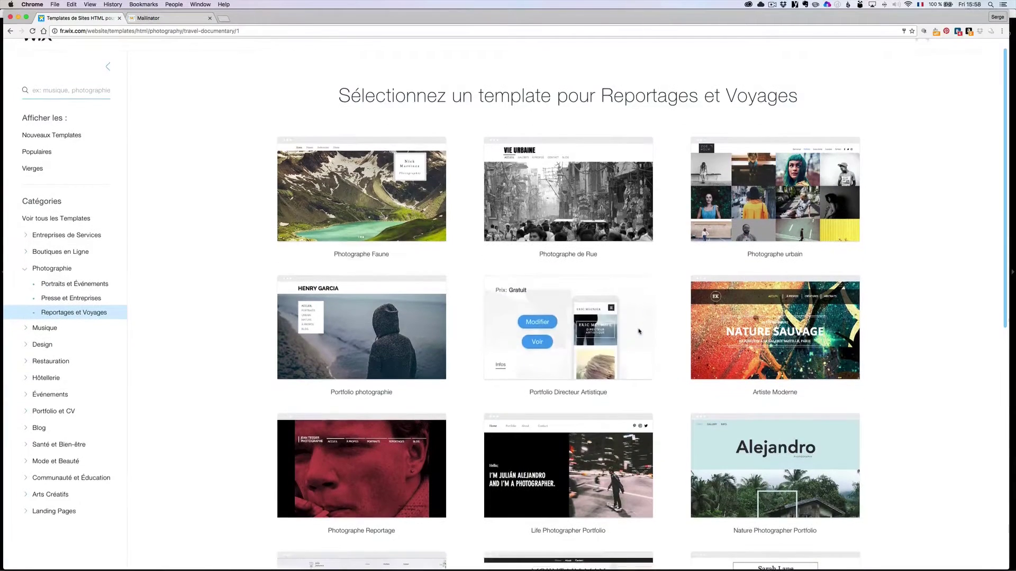
Step: Show the Portraits et Événements templates, preview the Photo Studio template with its Portraits page, and return to the template list
click(89, 286)
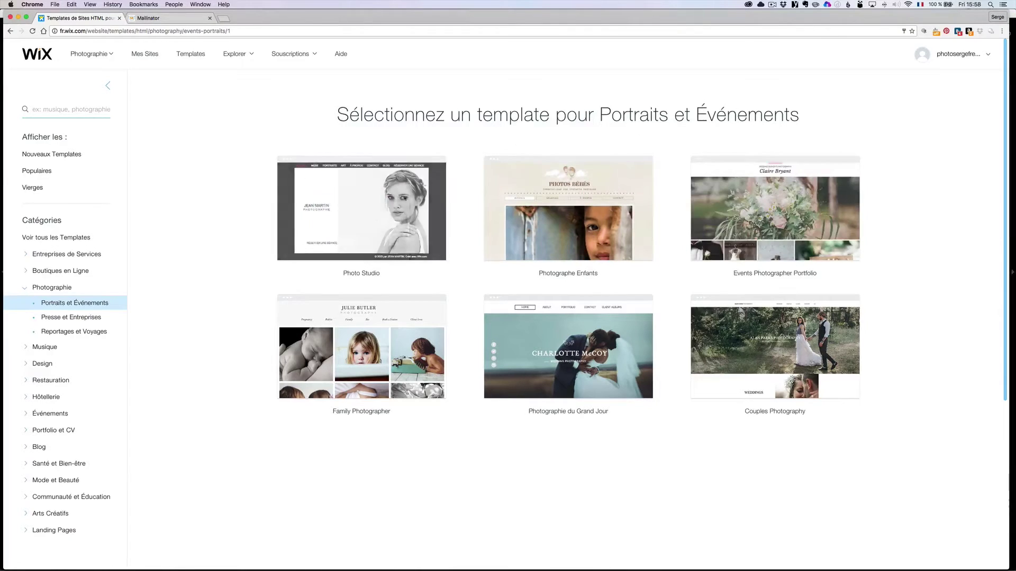
mouse_move(350, 214)
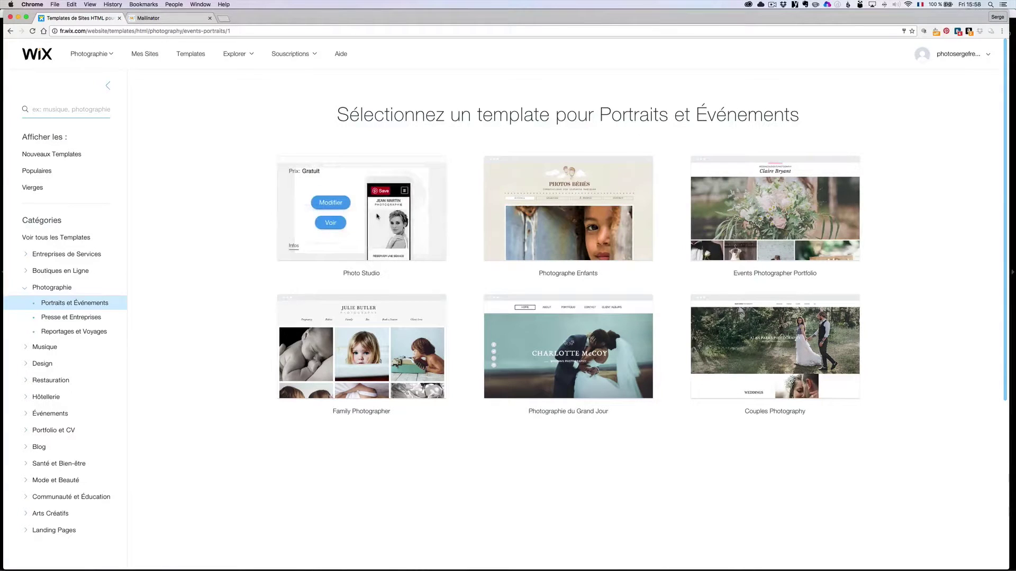
click(331, 223)
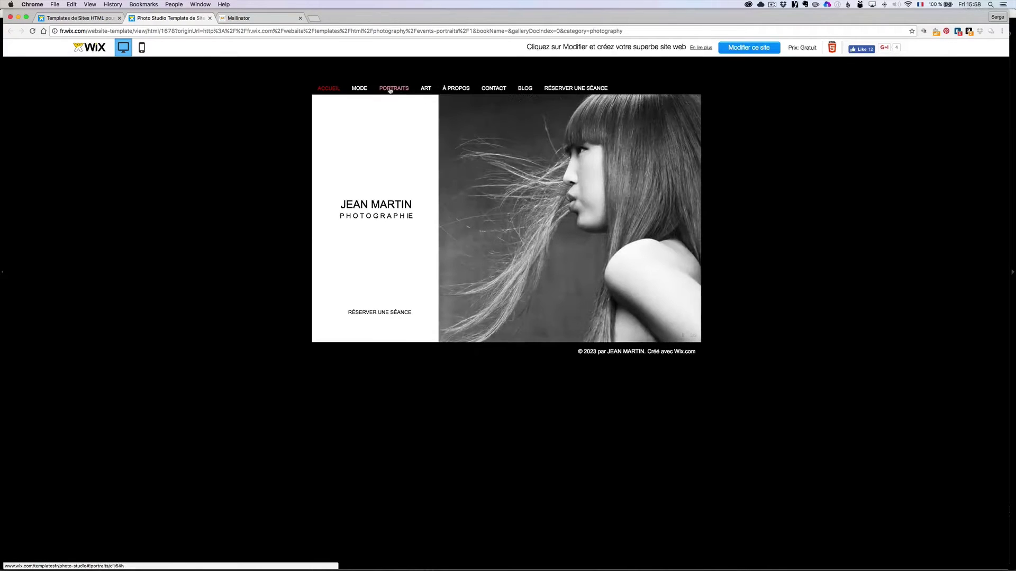
click(390, 89)
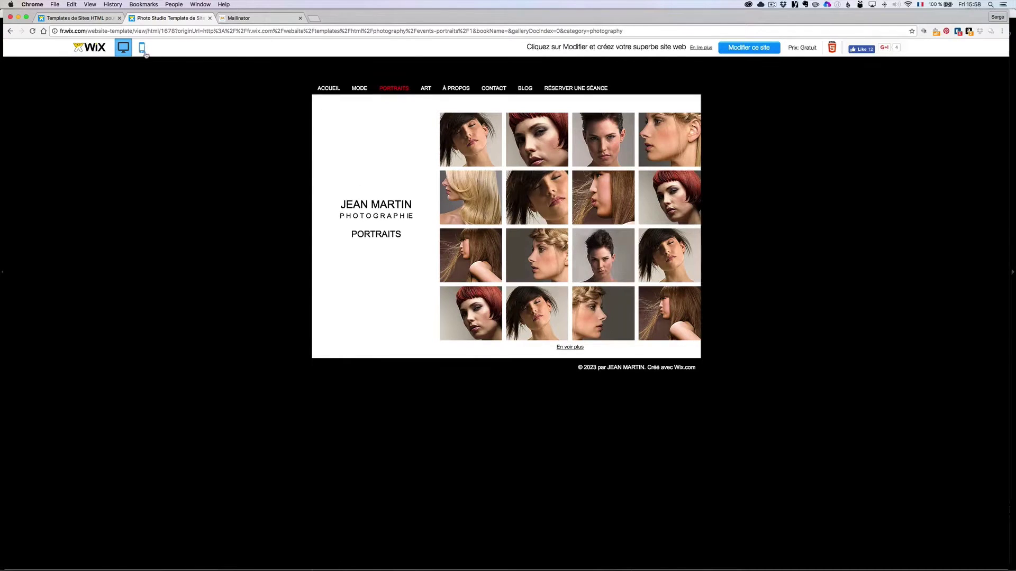
click(74, 17)
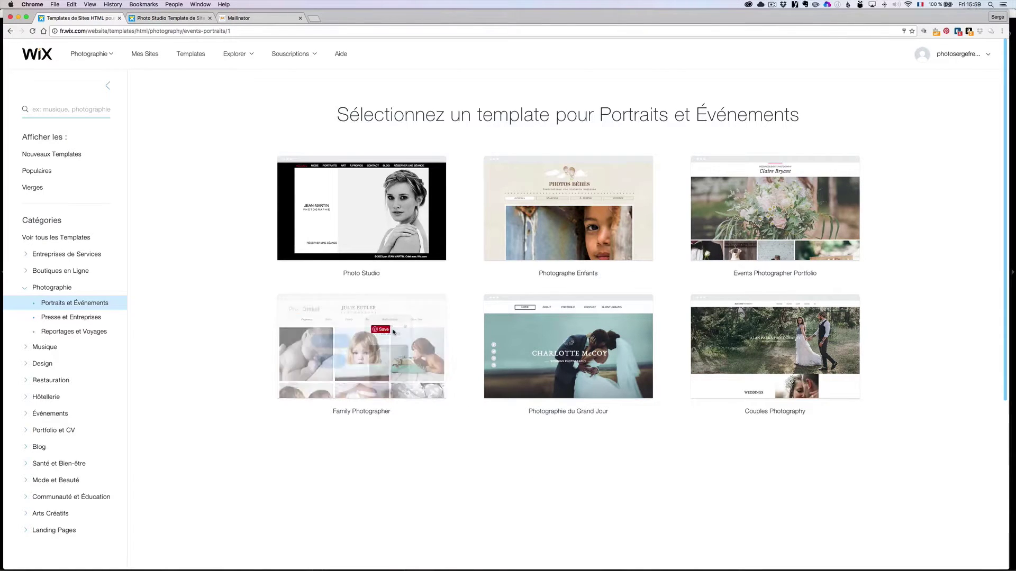
Step: Preview the Family Photographer template and open it in the Wix editor for modification
mouse_move(364, 312)
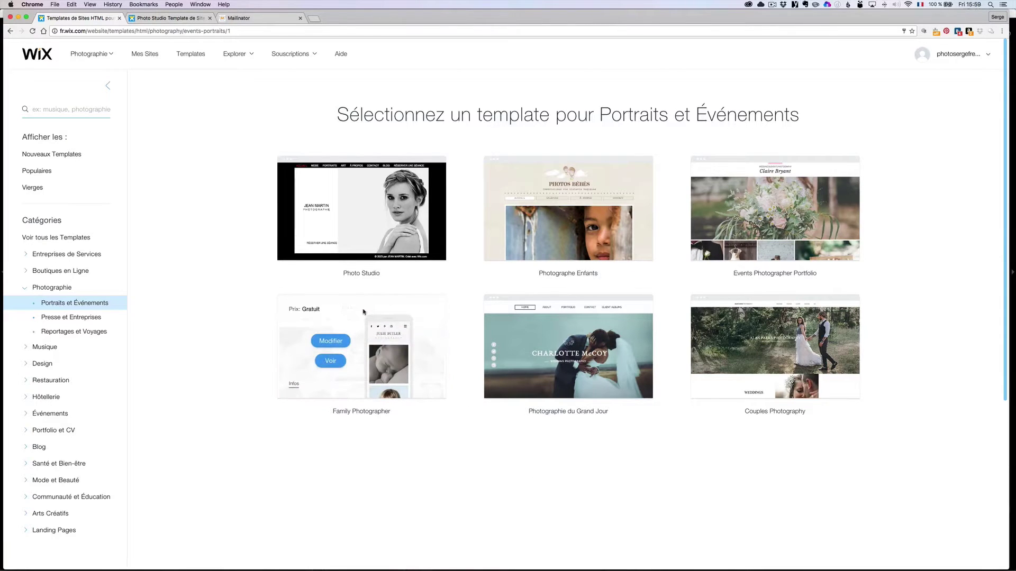
click(336, 364)
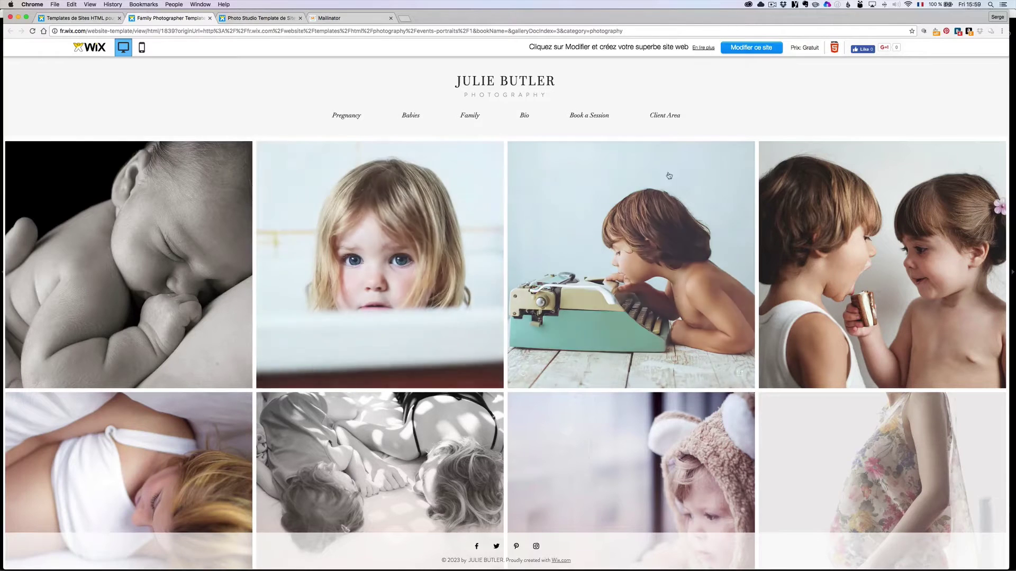
click(752, 48)
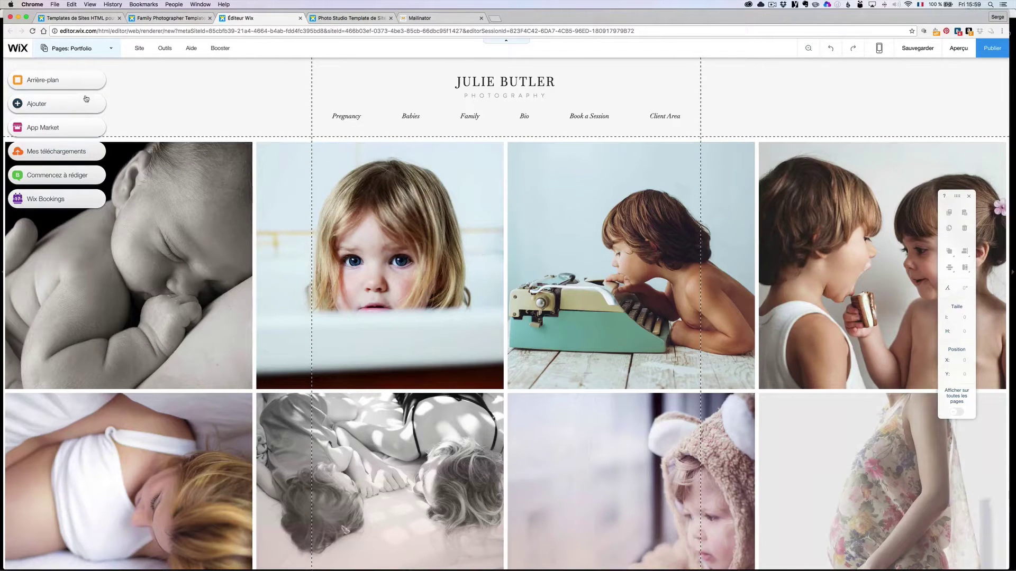
Step: Delete the Client Area and Book a Session pages from the site
click(109, 50)
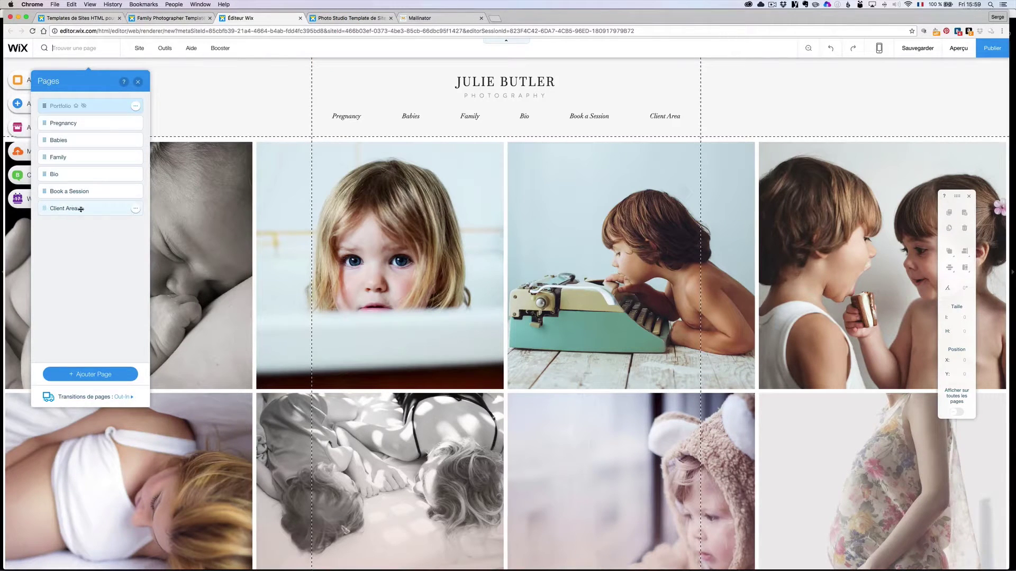
click(136, 208)
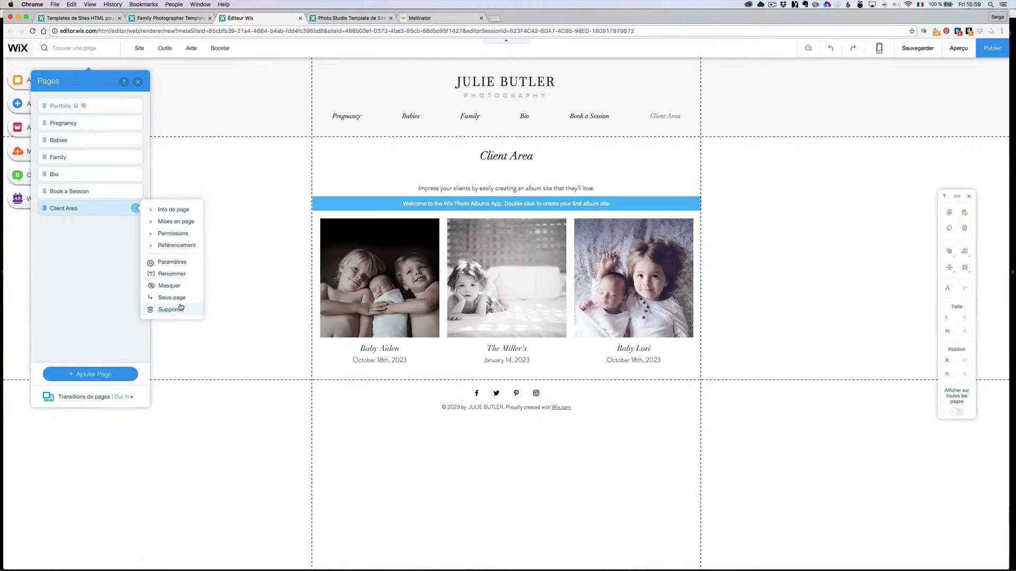
click(180, 308)
click(583, 339)
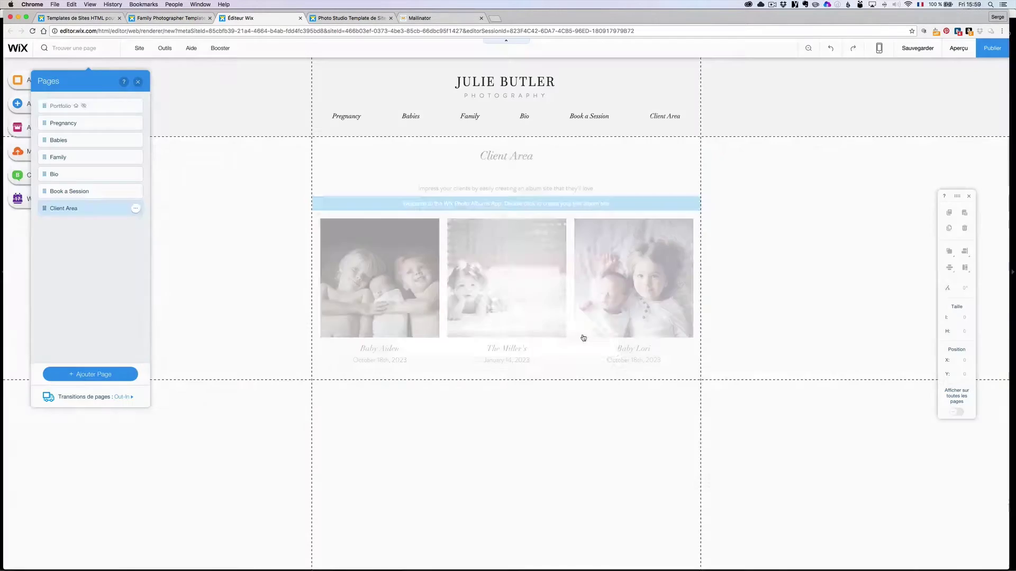
click(135, 191)
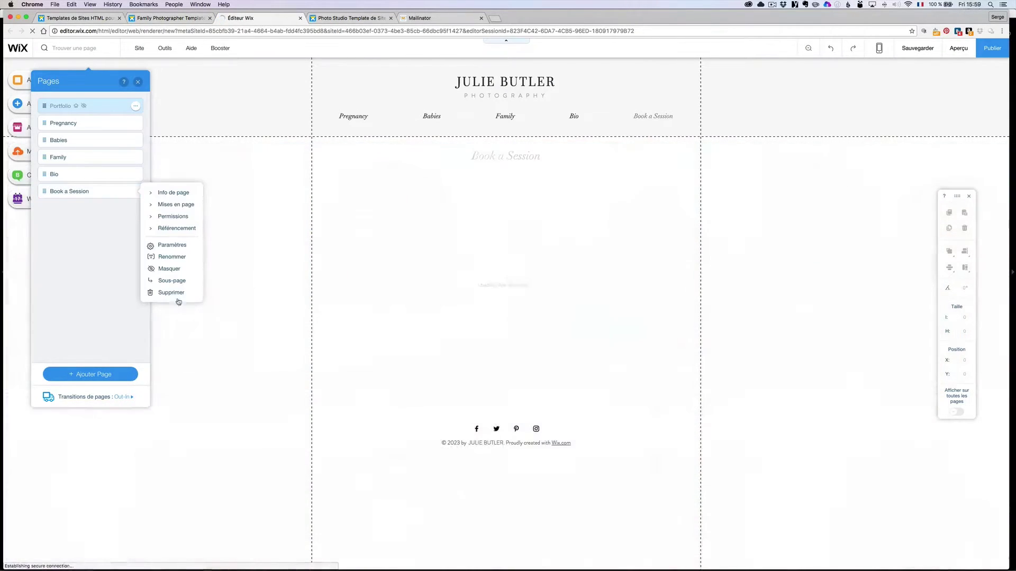
click(177, 292)
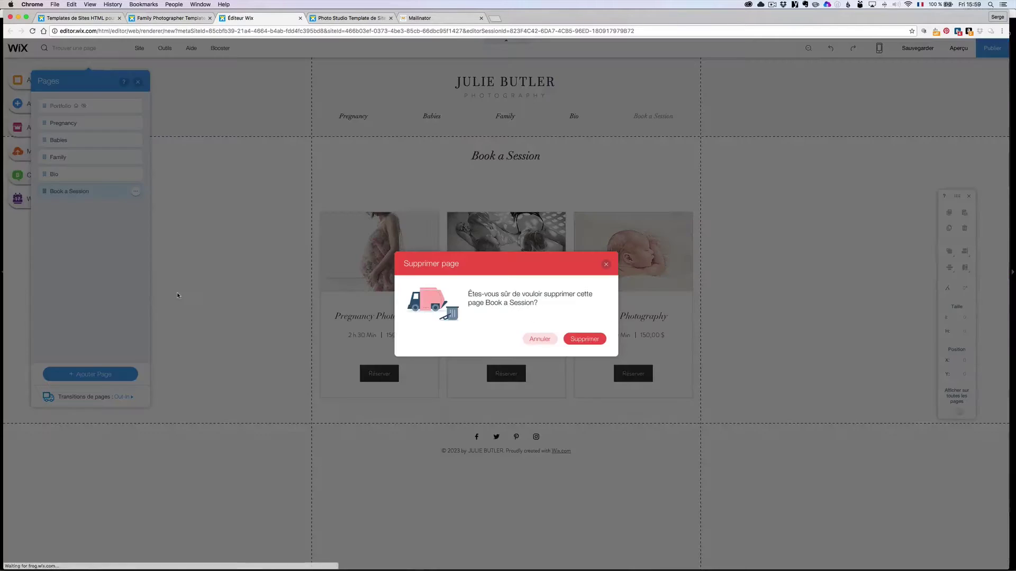
click(577, 337)
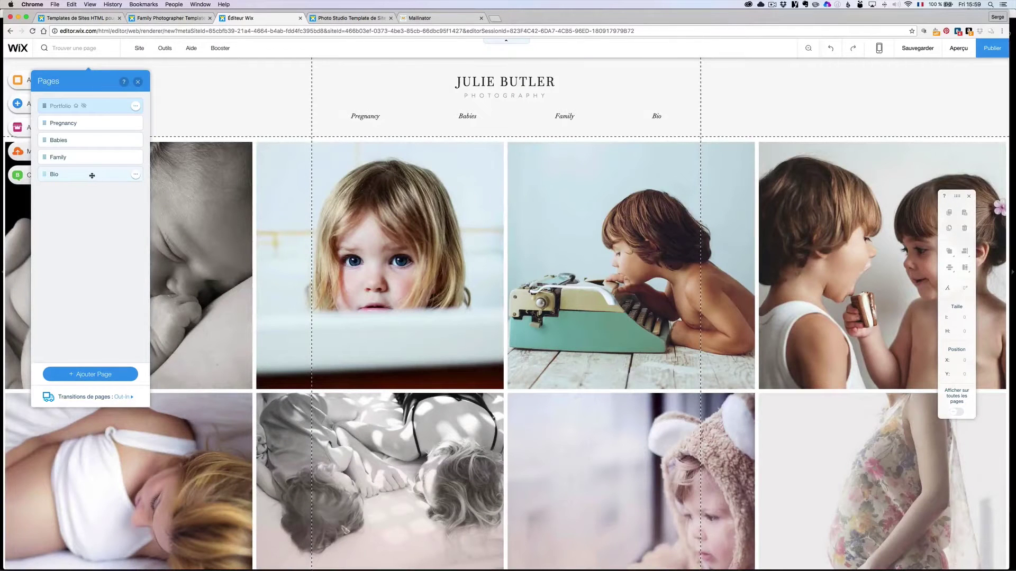
Step: Delete the Family and Babies pages from the site
click(83, 155)
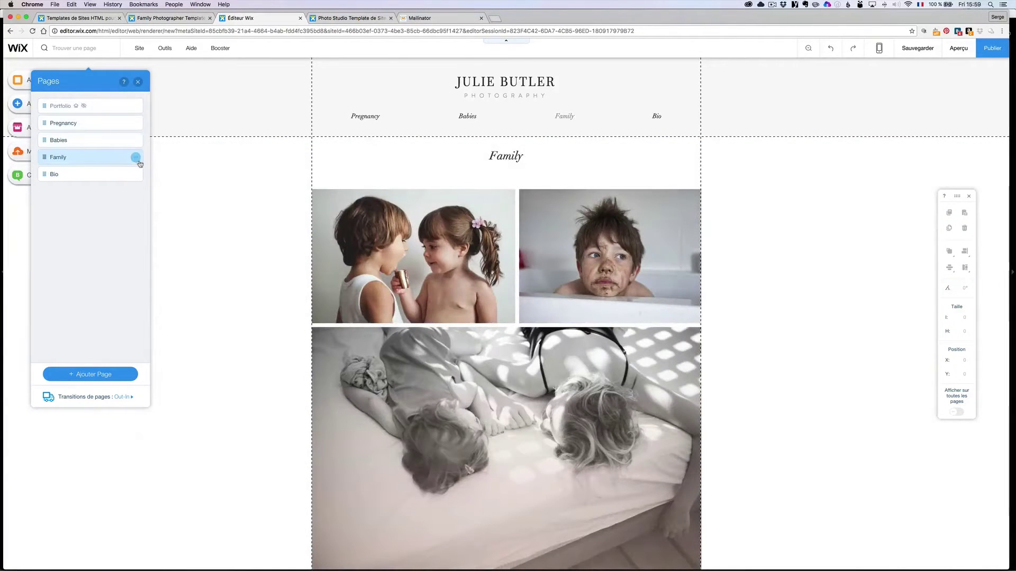
click(137, 160)
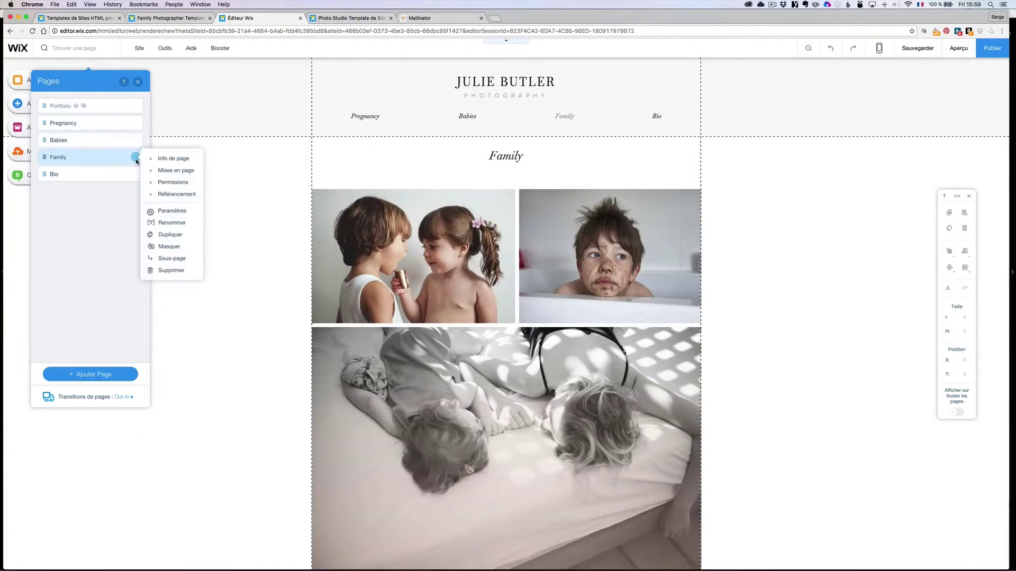
click(178, 269)
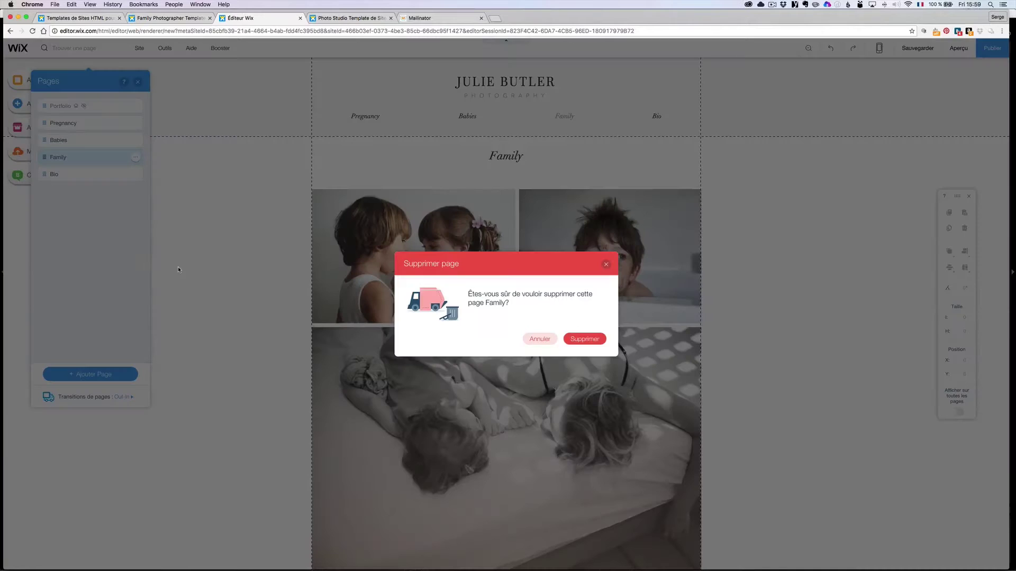
click(586, 339)
click(135, 141)
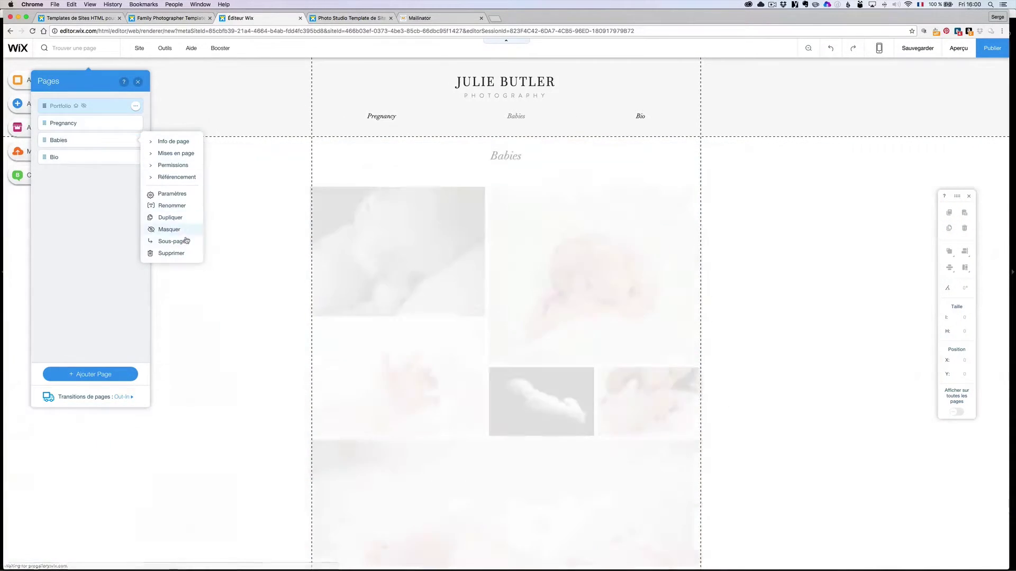
click(175, 252)
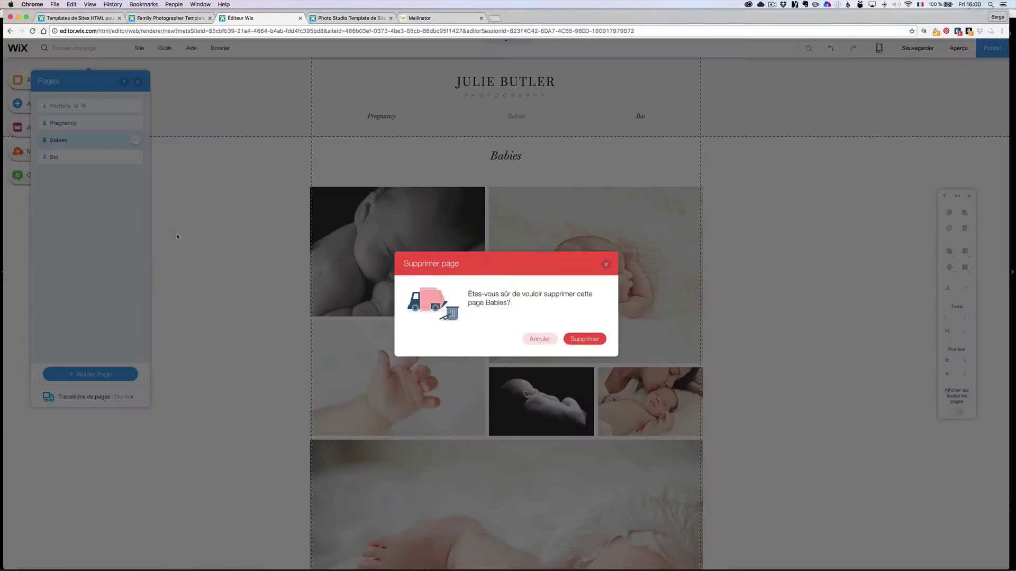
click(594, 341)
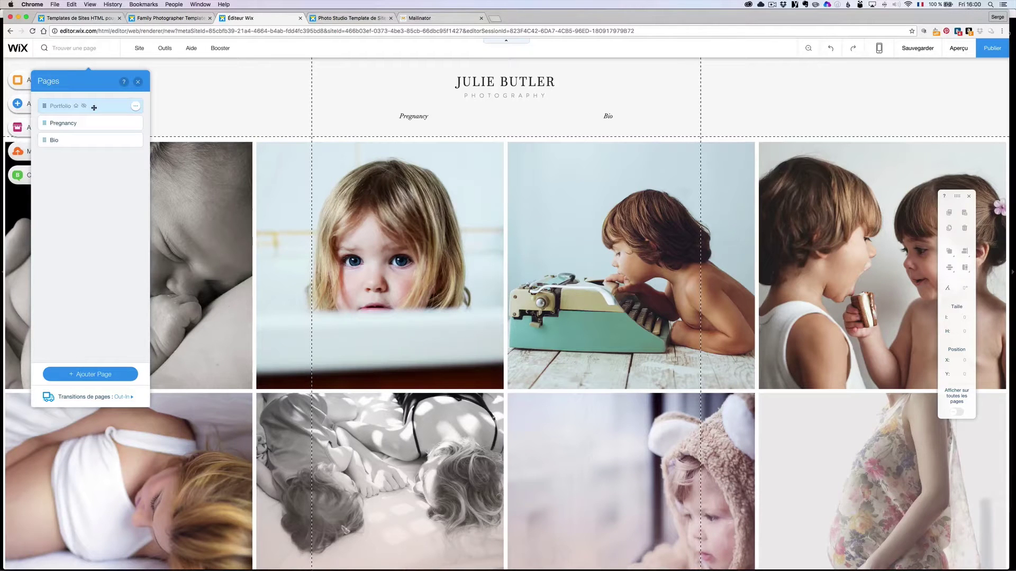
Step: Rename the Portfolio home page as Bienvenue
double_click(60, 106)
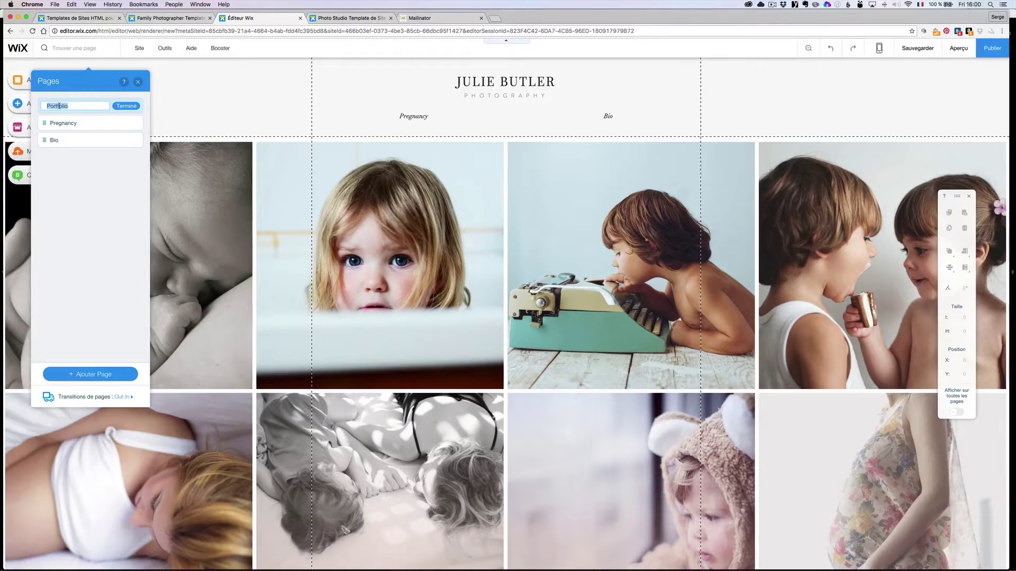
text(Bienveniue)
key(BackSpace)
key(BackSpace)
text(ue)
click(138, 108)
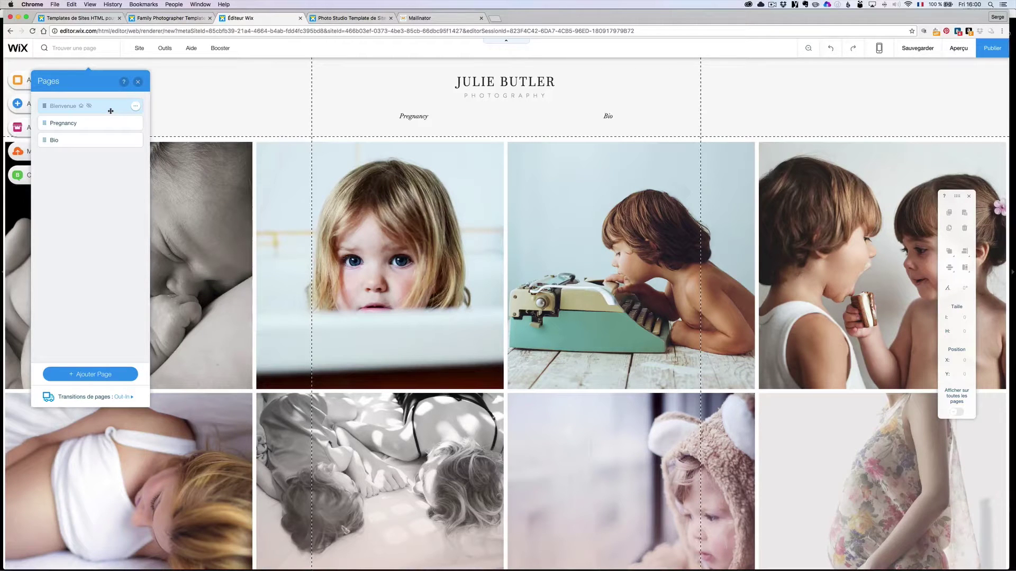
Step: Close the page list and delete the full-width photo gallery from the Bienvenue page
click(259, 111)
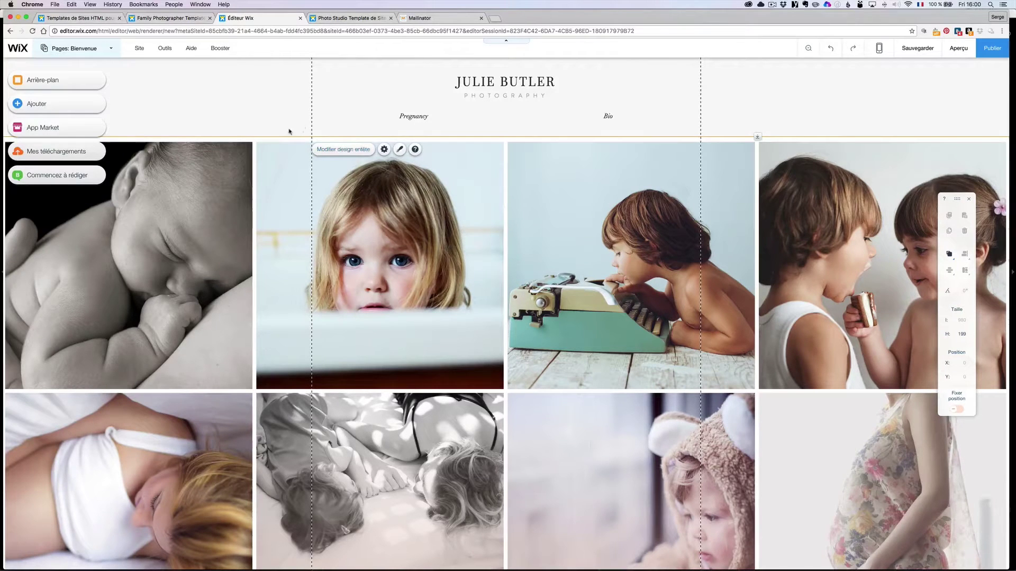
click(287, 175)
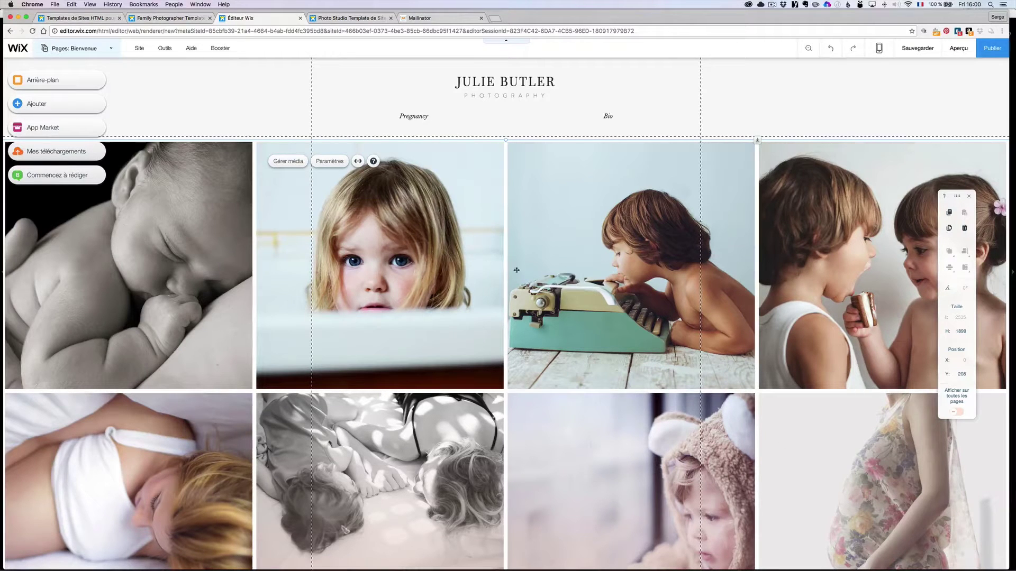
key(Delete)
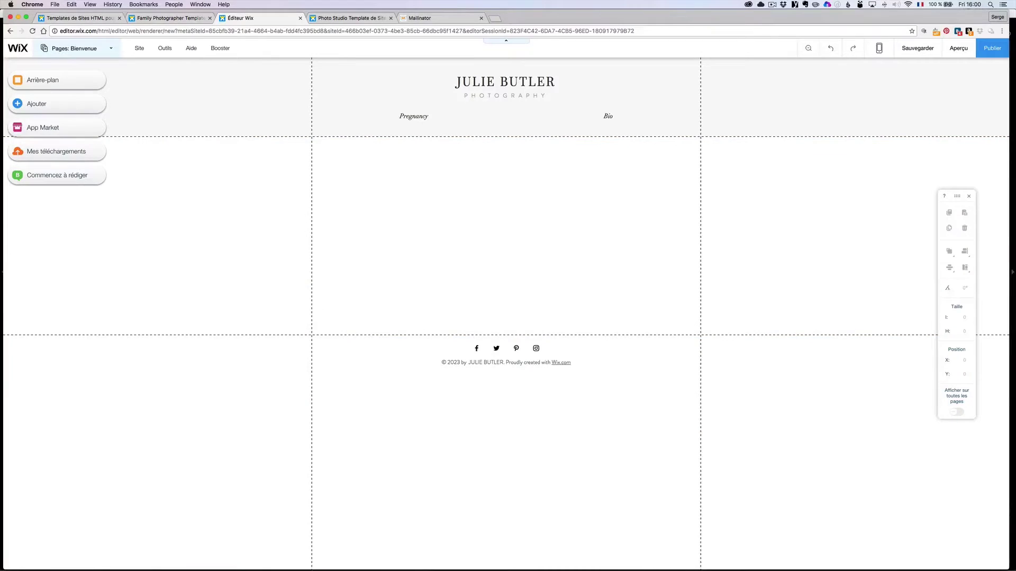
Step: Upload HomePageVideo Loop.mp4 from the Home page video folder and apply it as the Bienvenue page's video background
click(259, 178)
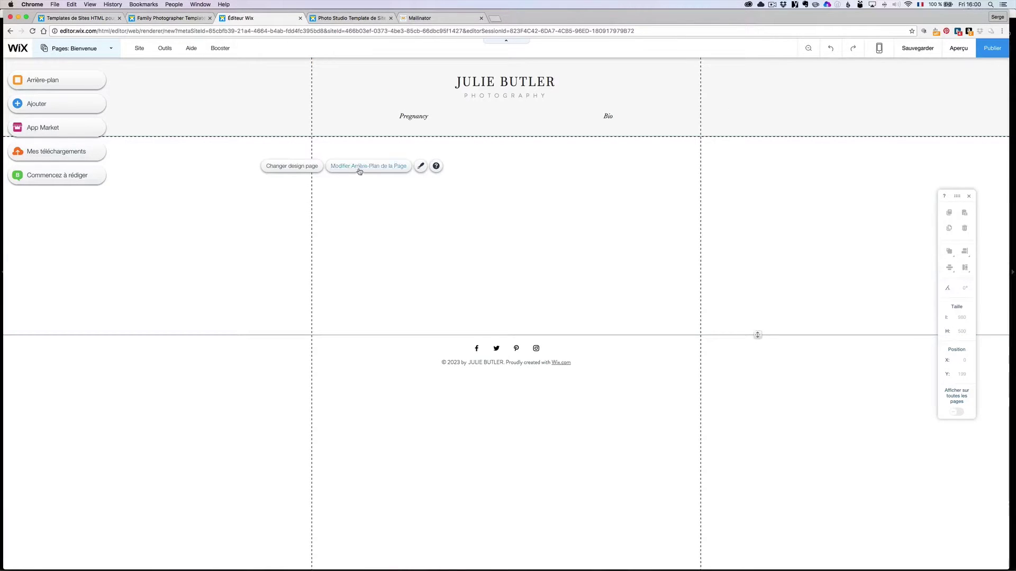
click(388, 168)
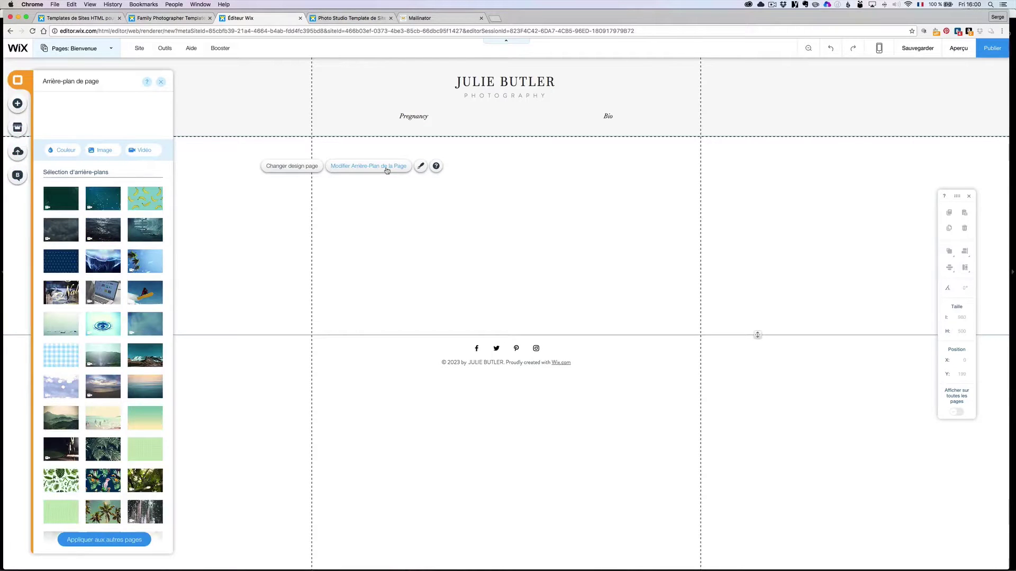
click(145, 150)
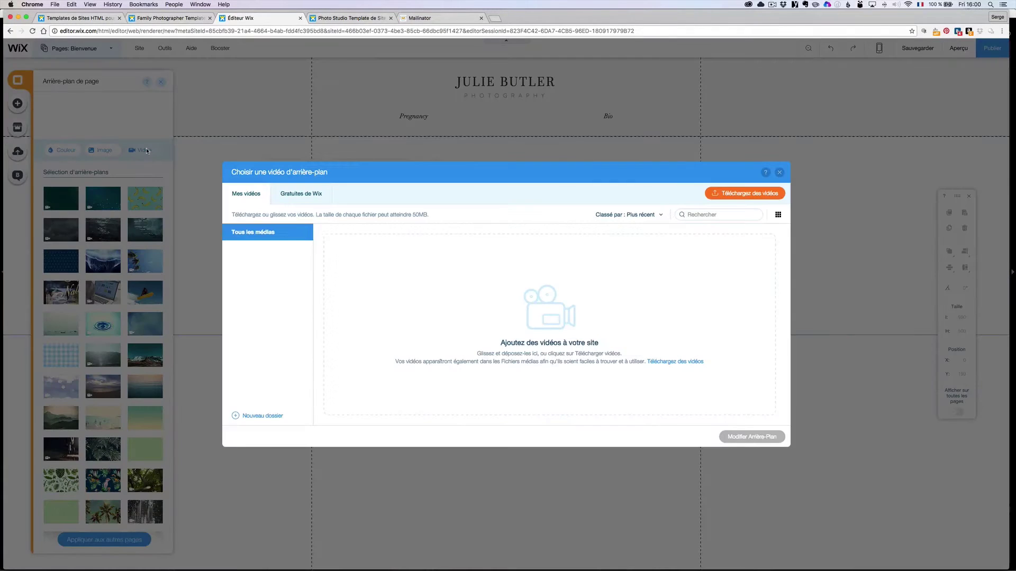
click(744, 193)
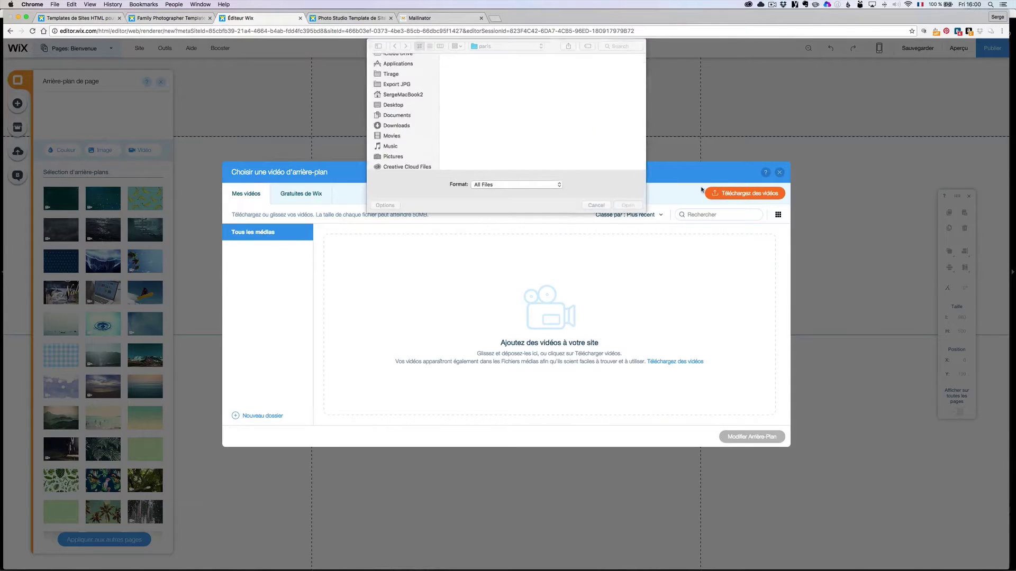
click(499, 47)
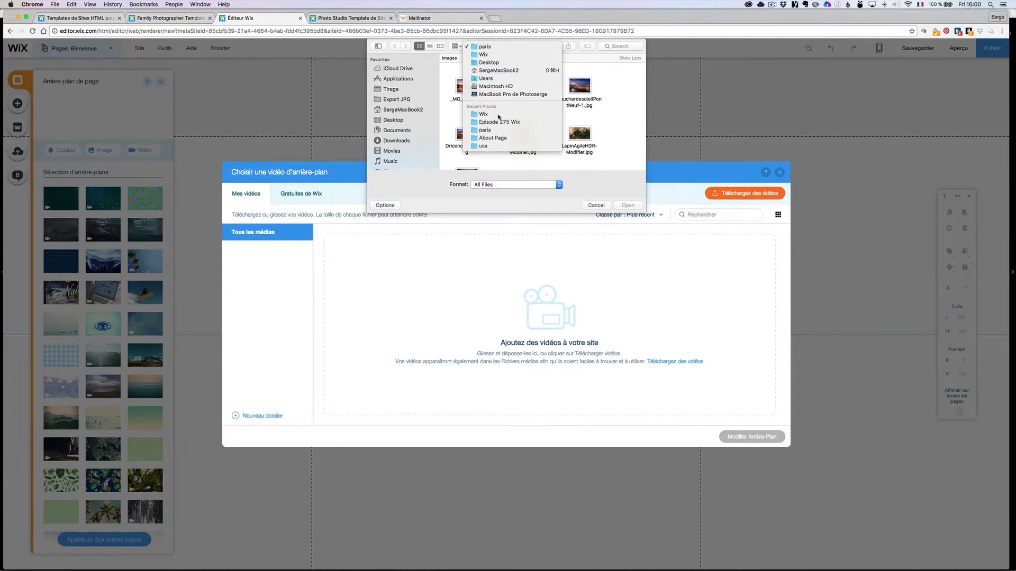
click(503, 115)
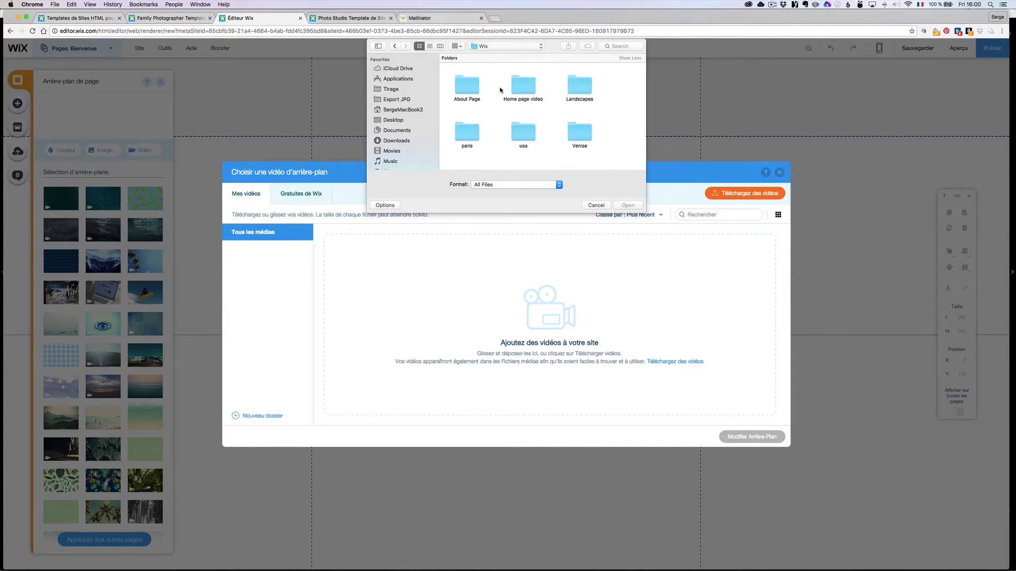
double_click(533, 94)
click(471, 94)
double_click(471, 94)
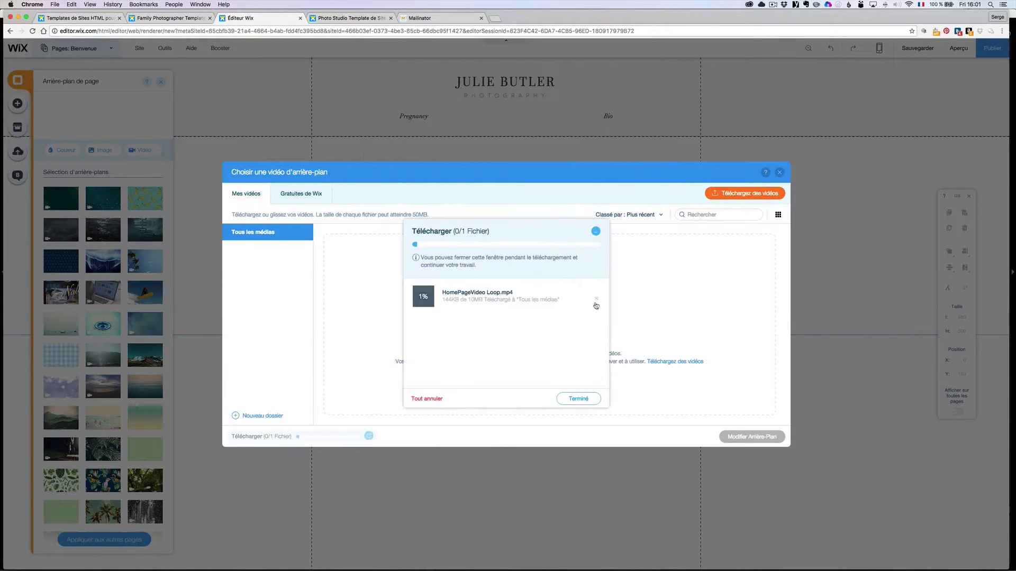
click(584, 402)
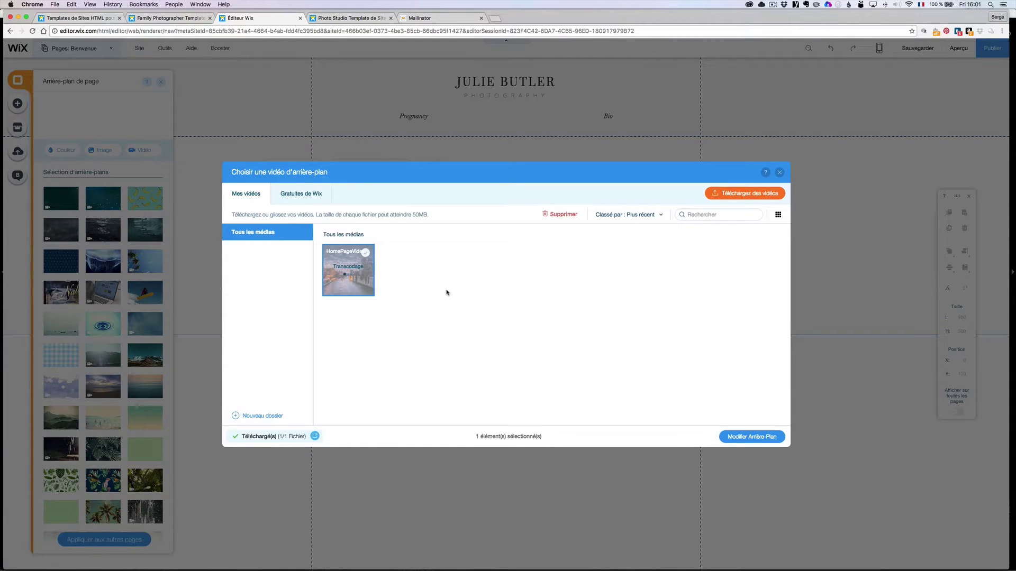
click(767, 442)
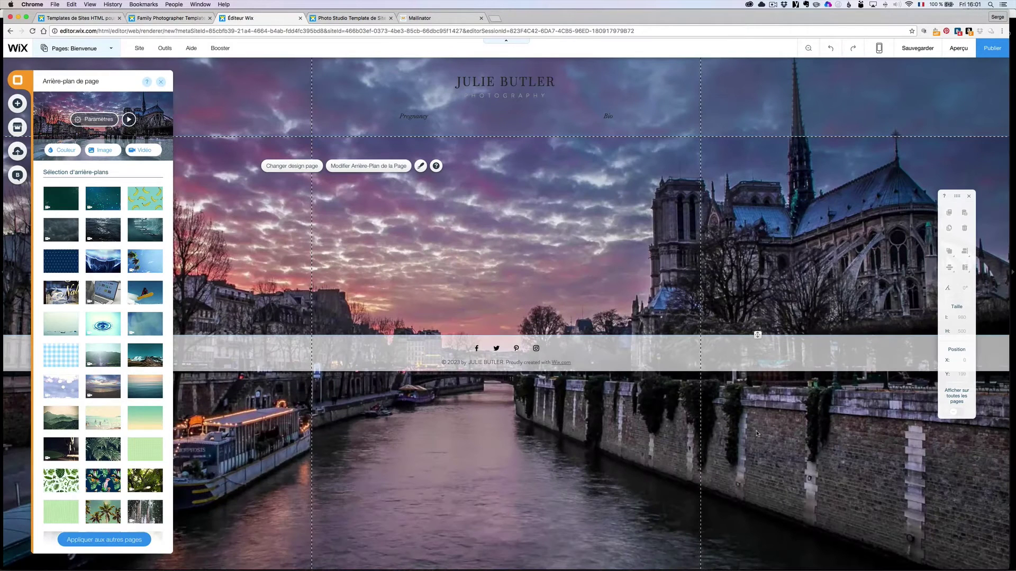
Step: Replace the site title in the header with the photographer's full name in capitals
click(505, 82)
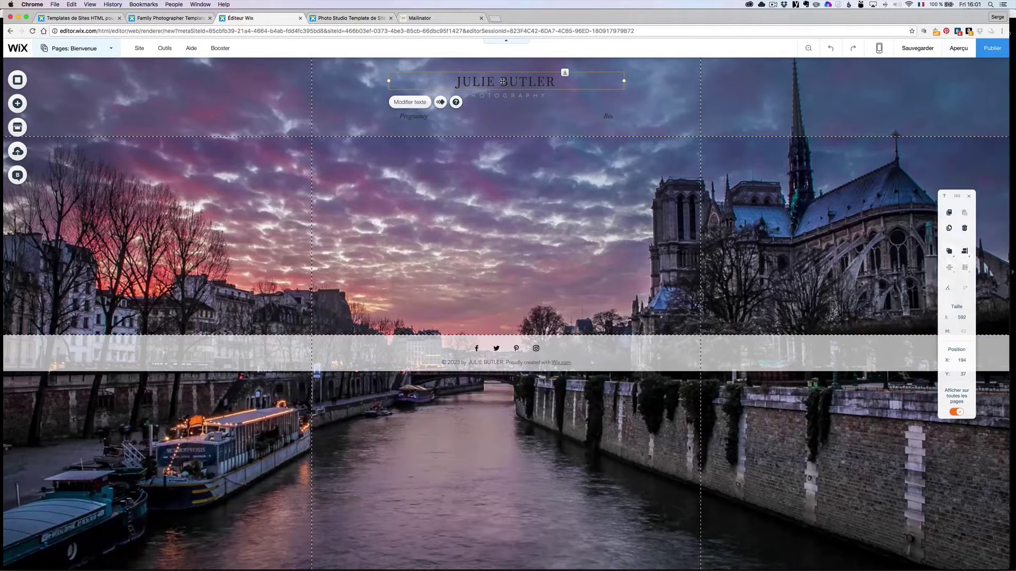
double_click(503, 82)
text(SERGE RAMELLI)
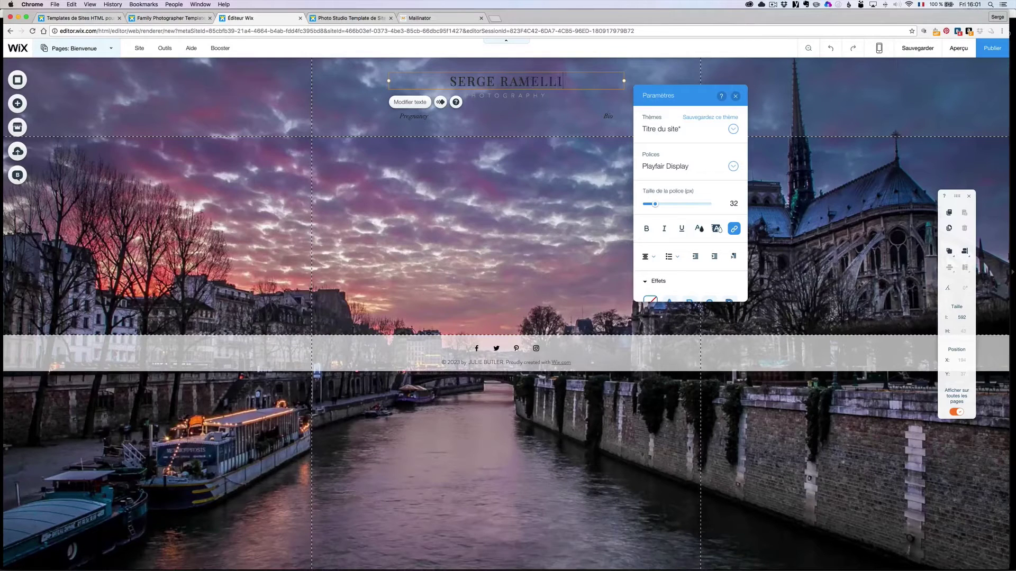
Step: Change the header subtitle to PHOTOGRAPHE and move the site title slightly down, to about X 203, Y 43
double_click(547, 96)
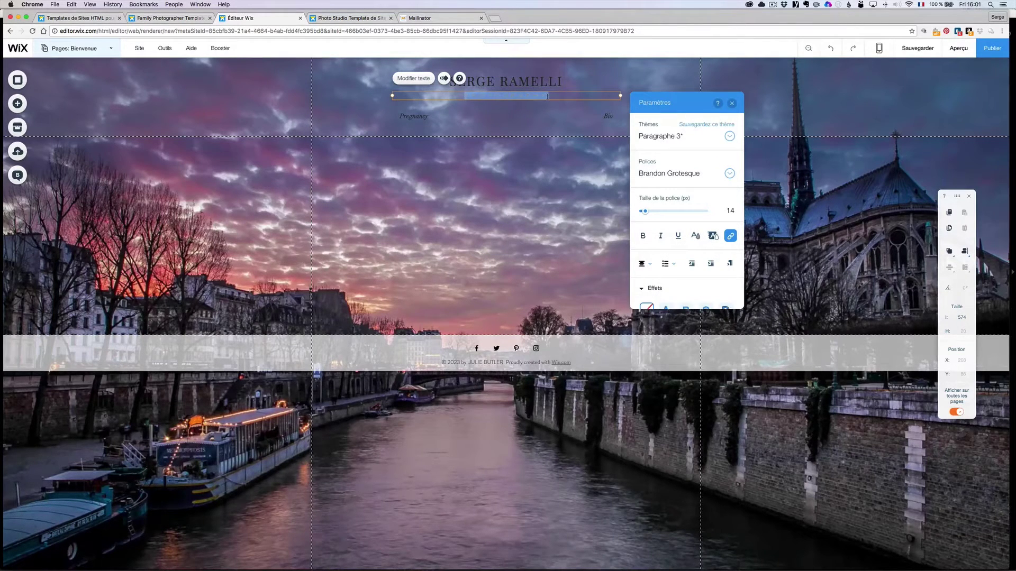
text(PHOTO)
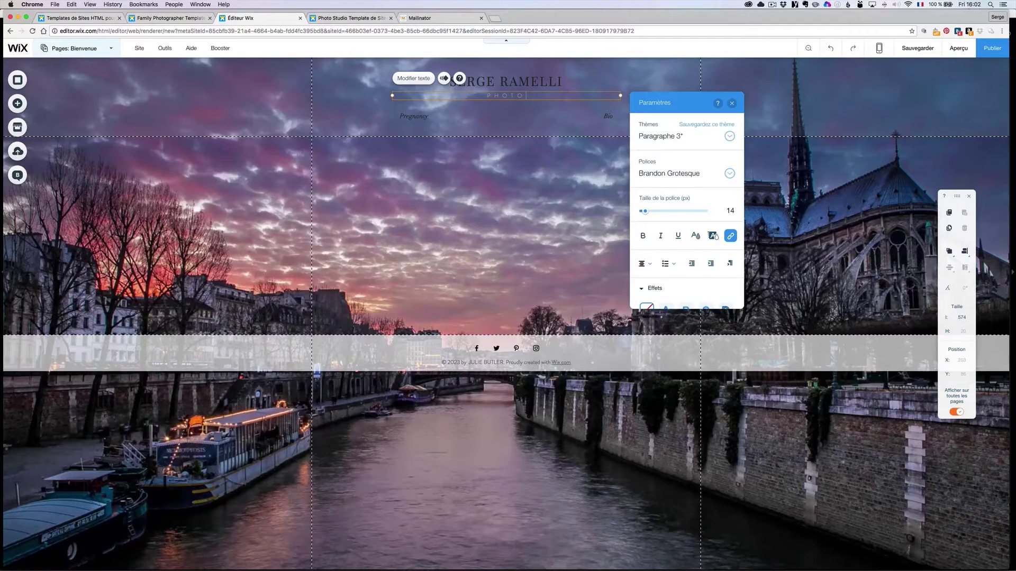
text(GRAPGE)
key(BackSpace)
key(BackSpace)
text(HE)
click(731, 104)
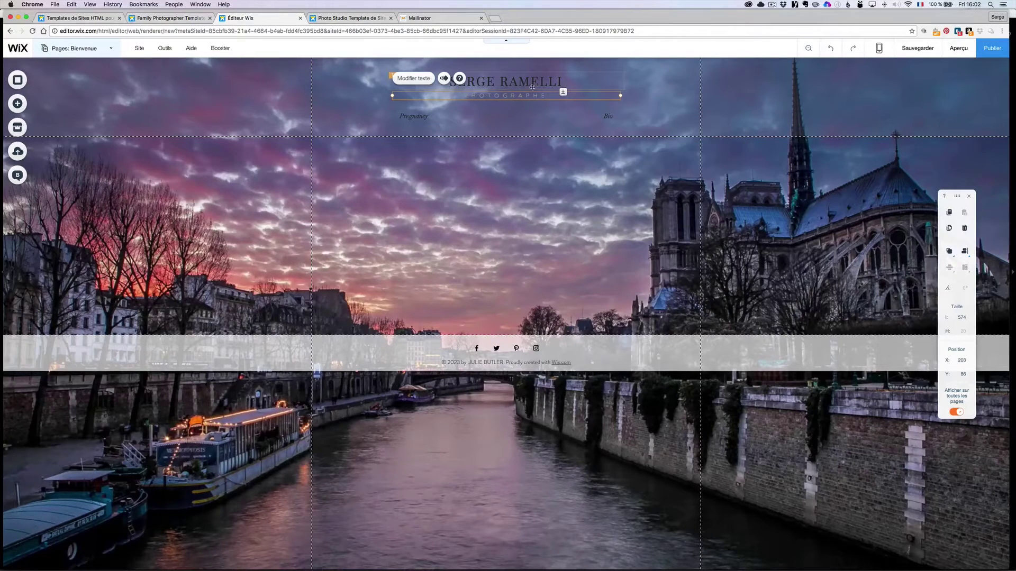
click(503, 82)
drag(503, 82, 508, 85)
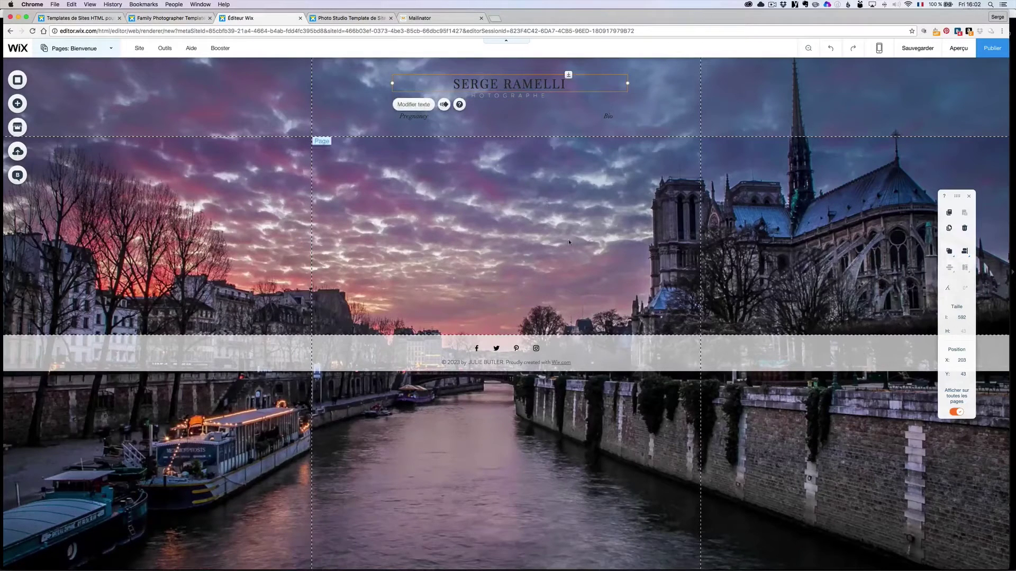
Step: Save the site under the monsite address and publish it online
click(993, 48)
click(589, 405)
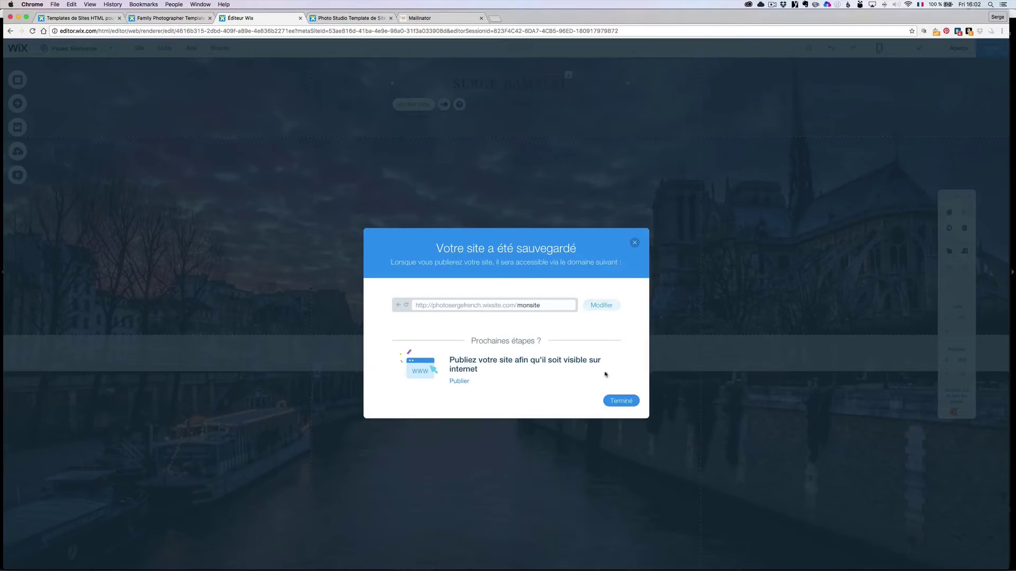
click(621, 401)
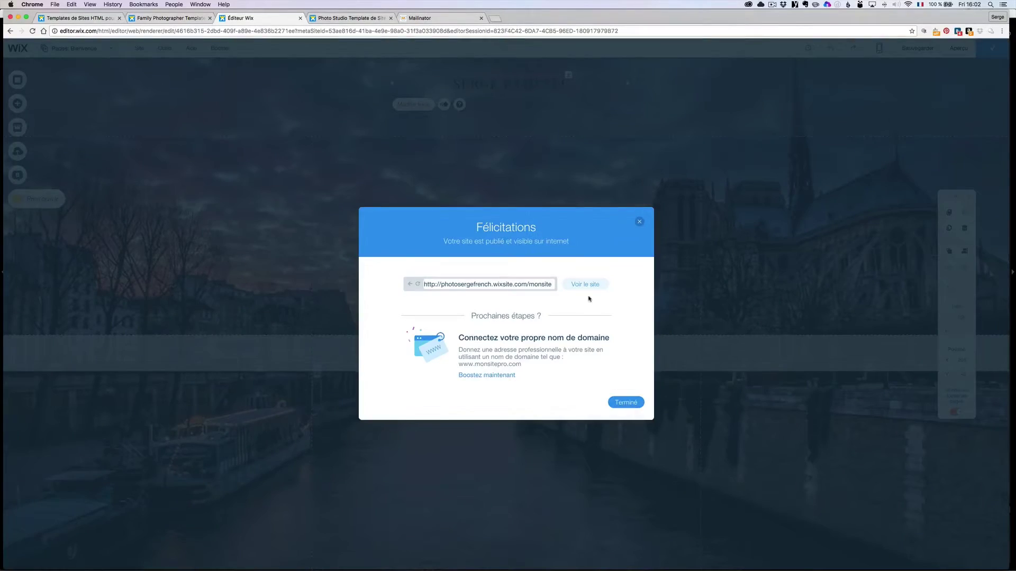
Step: View the published site's home page with its video background and return to the editor
click(586, 287)
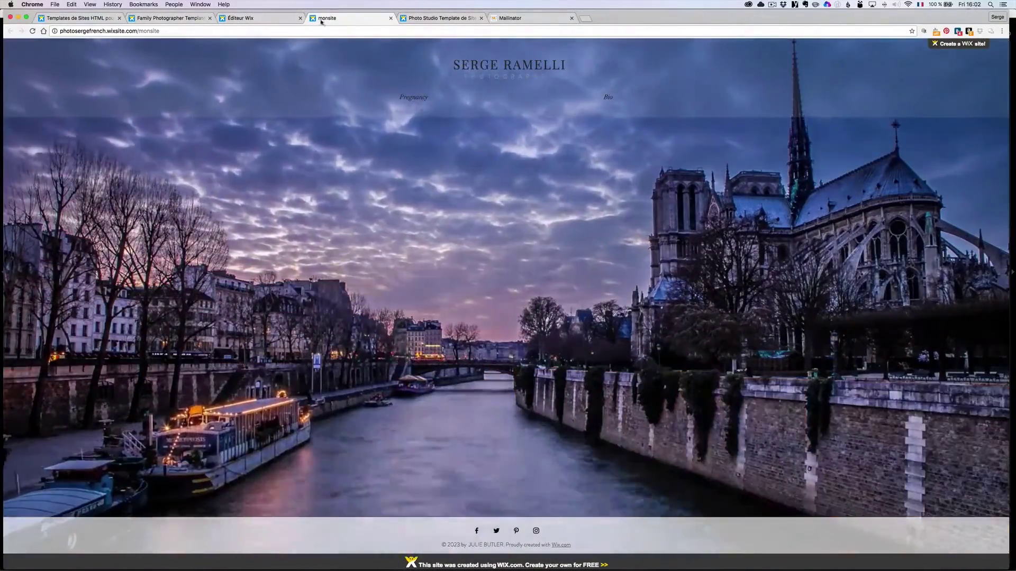
middle_click(322, 21)
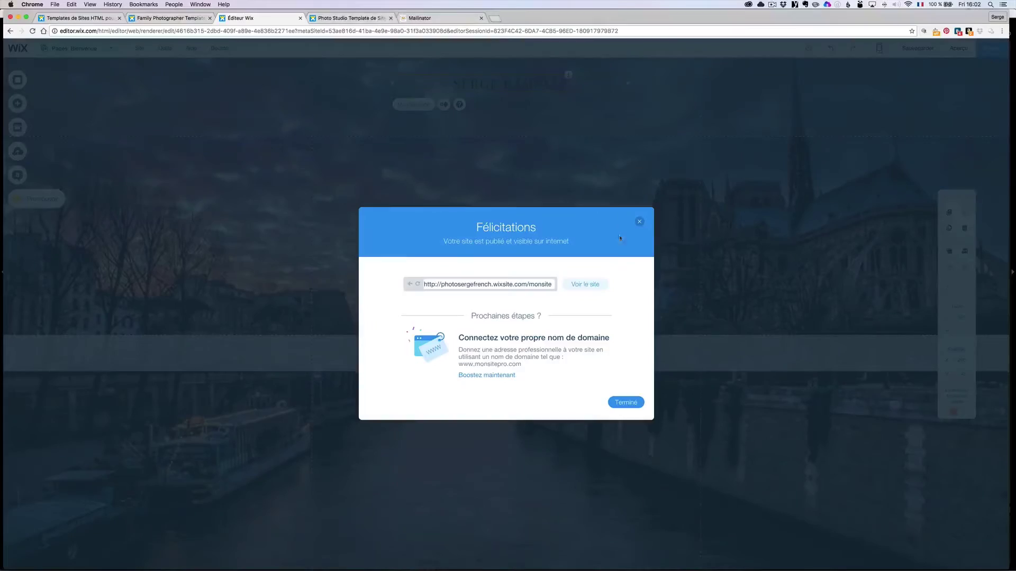
click(640, 221)
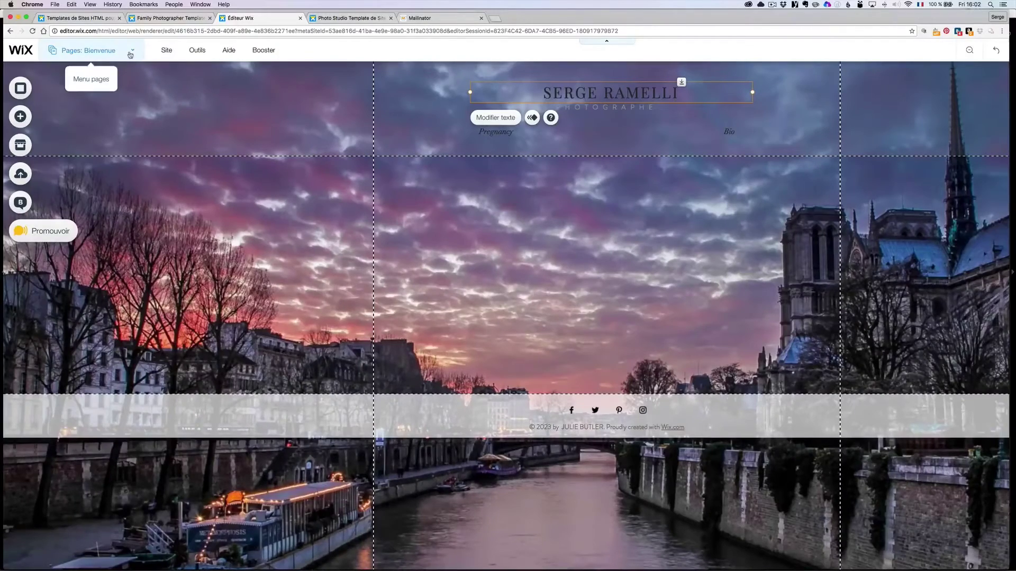
Step: Delete all six sample photos from the gallery on the Pregnancy page
click(109, 49)
click(86, 140)
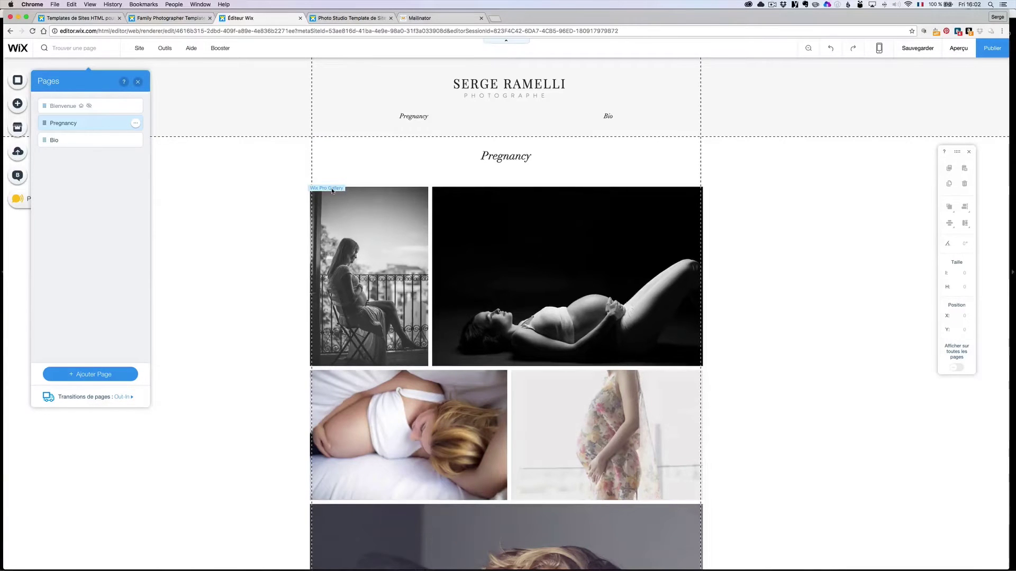
click(347, 212)
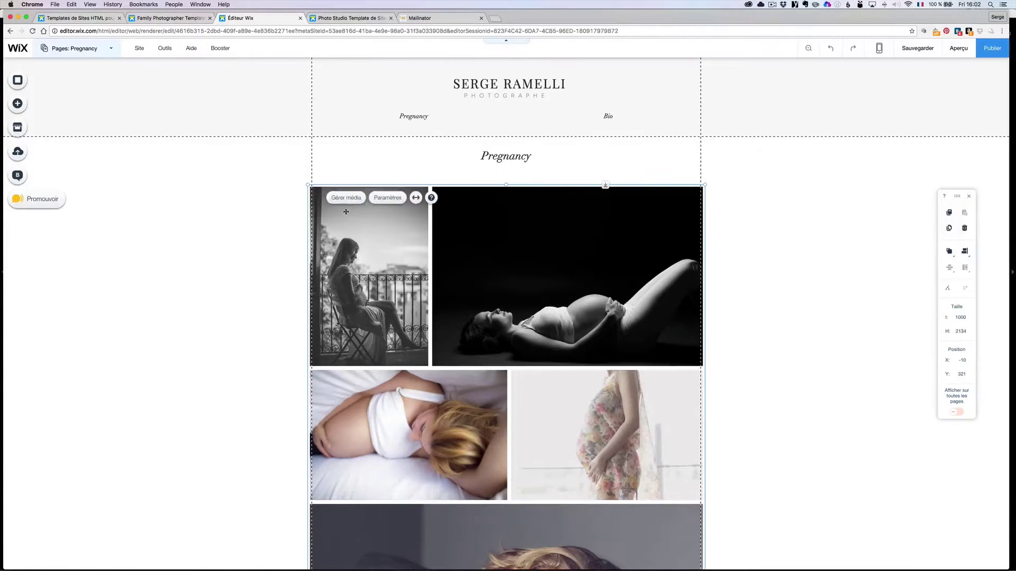
click(357, 199)
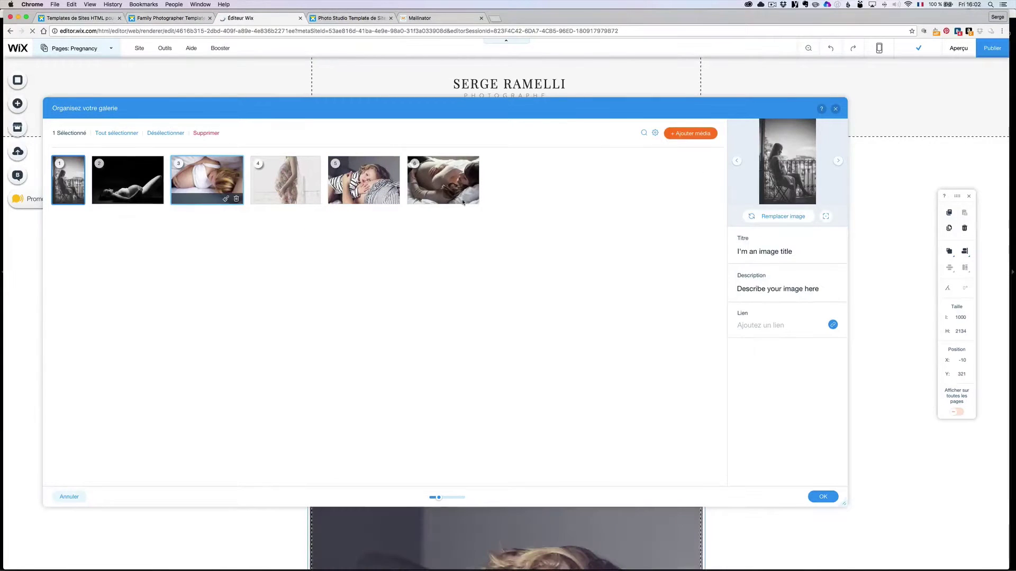
click(464, 193)
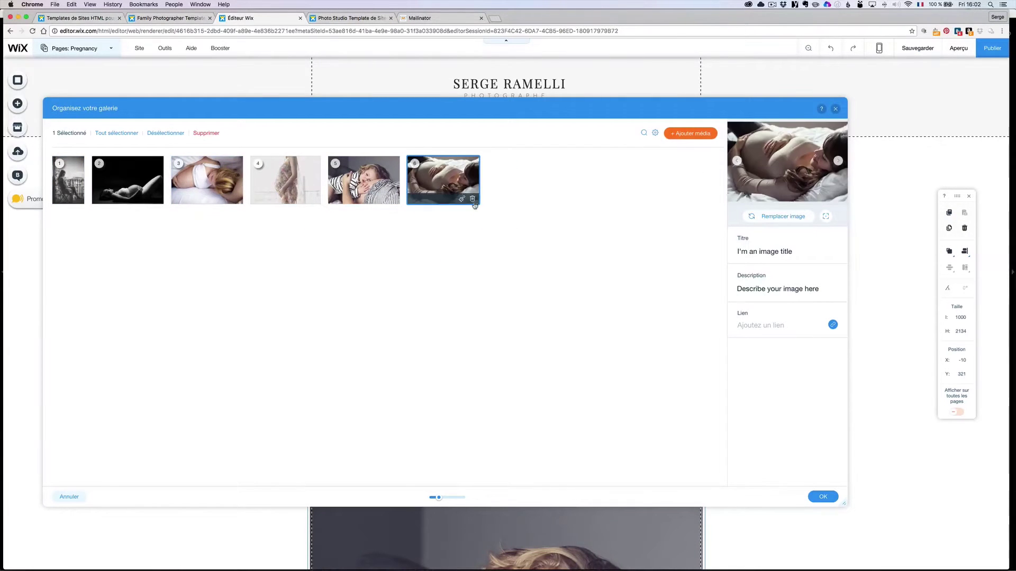
click(77, 199)
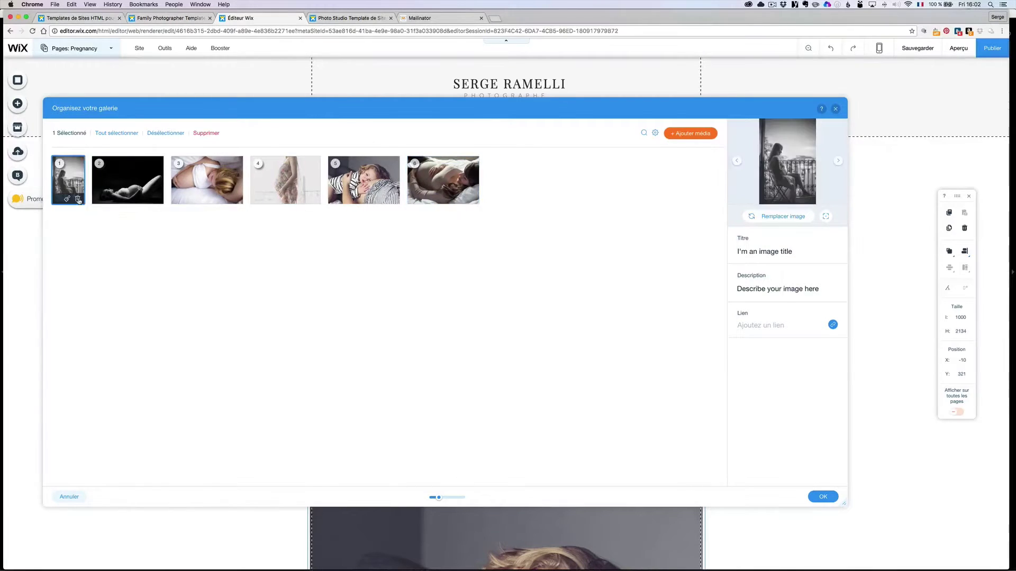
click(117, 199)
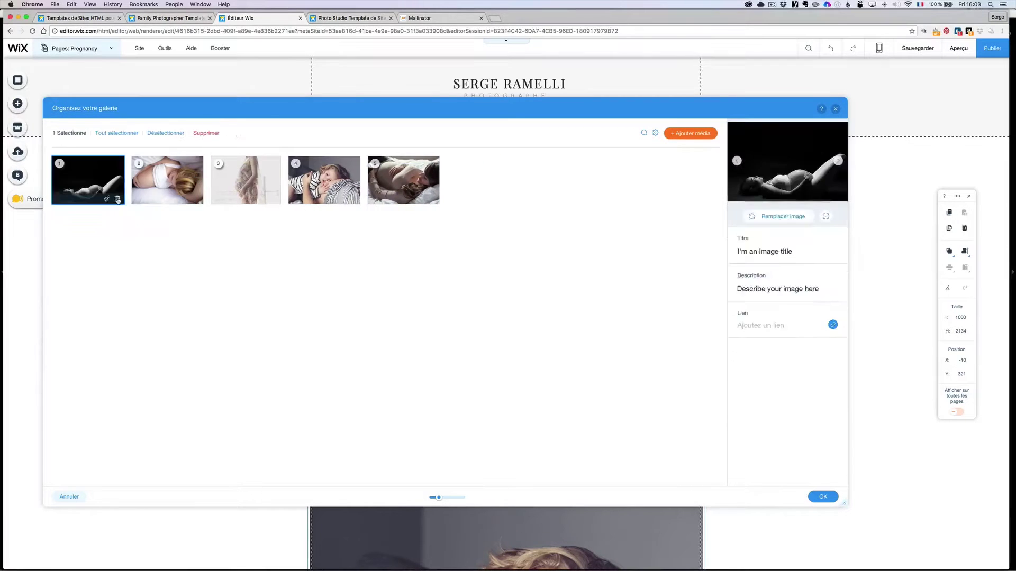
click(117, 199)
click(117, 199)
click(117, 199)
click(117, 199)
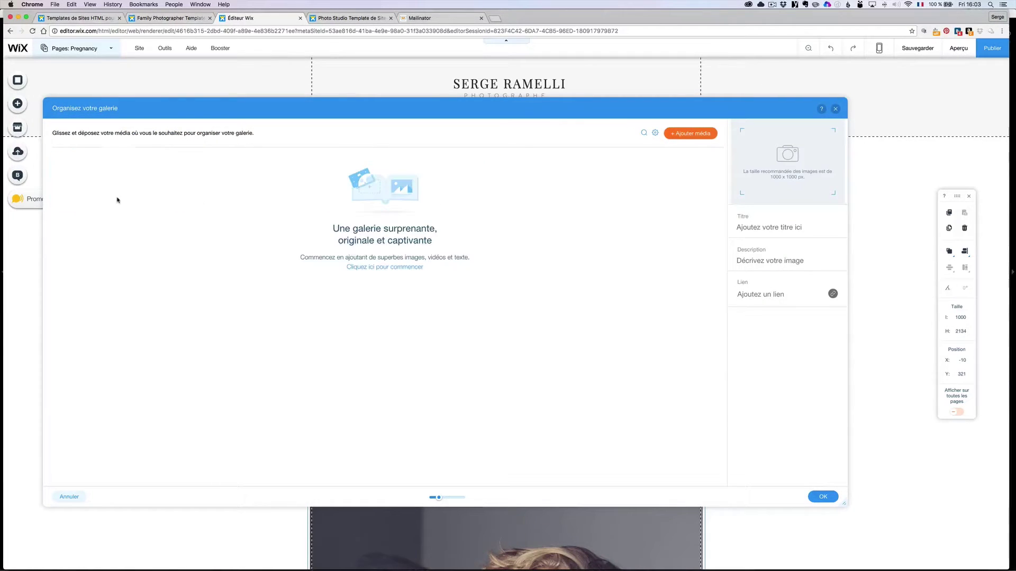
Step: Upload all the images from the paris folder to the media library for the Pregnancy page's gallery
click(698, 135)
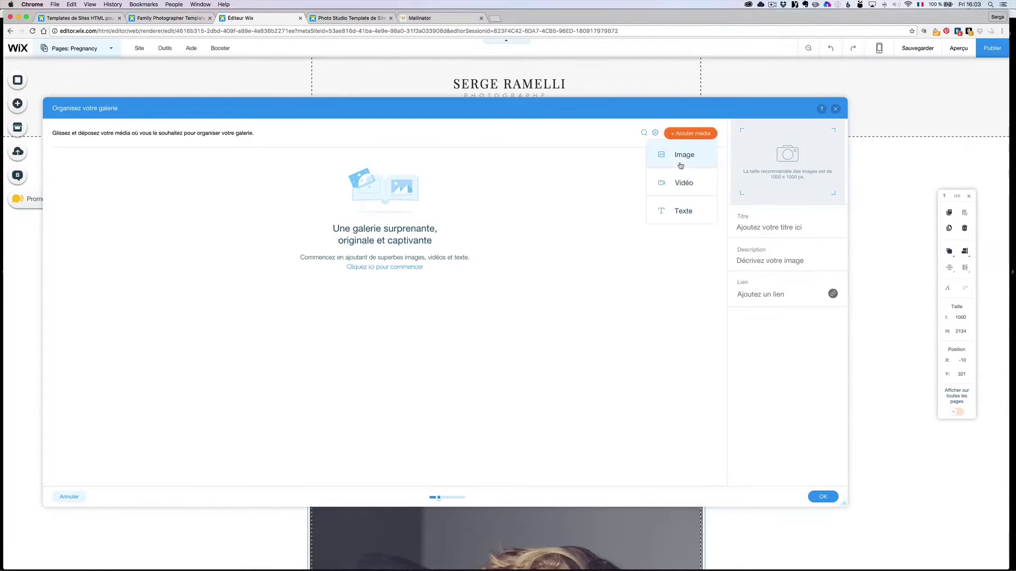
click(682, 156)
click(772, 194)
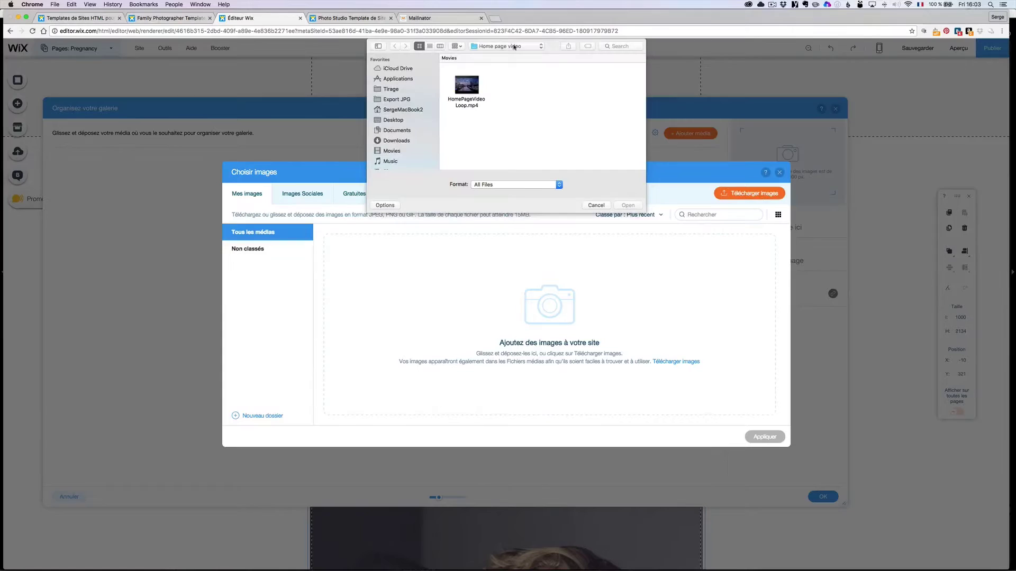
click(514, 47)
click(510, 124)
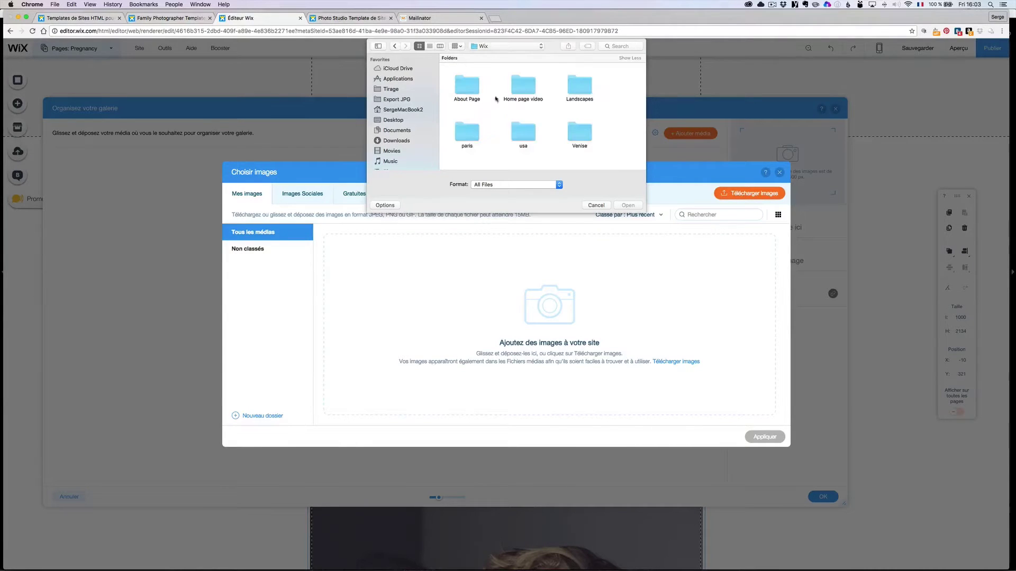
click(468, 134)
double_click(467, 138)
click(462, 74)
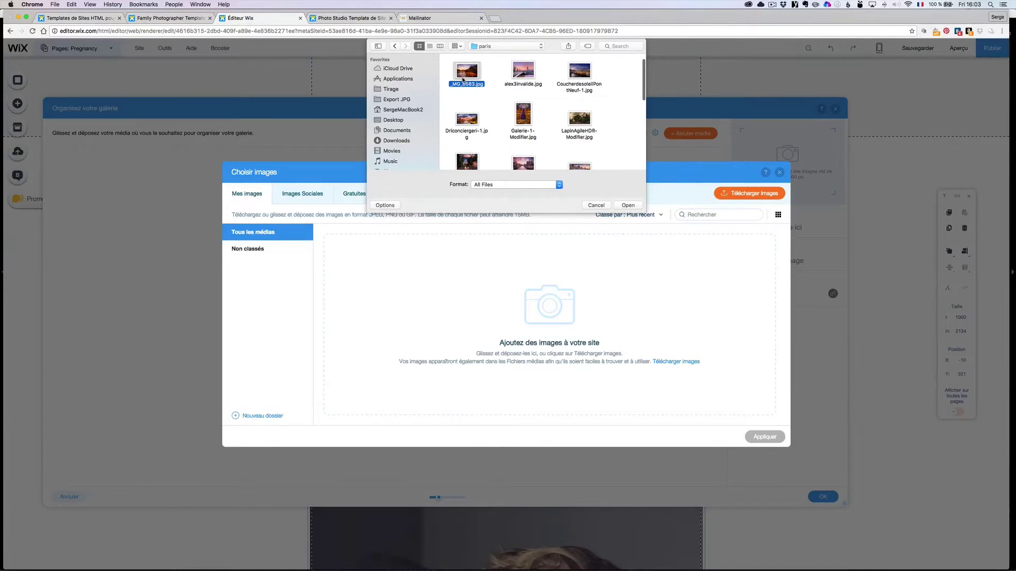
key(super+a)
click(627, 206)
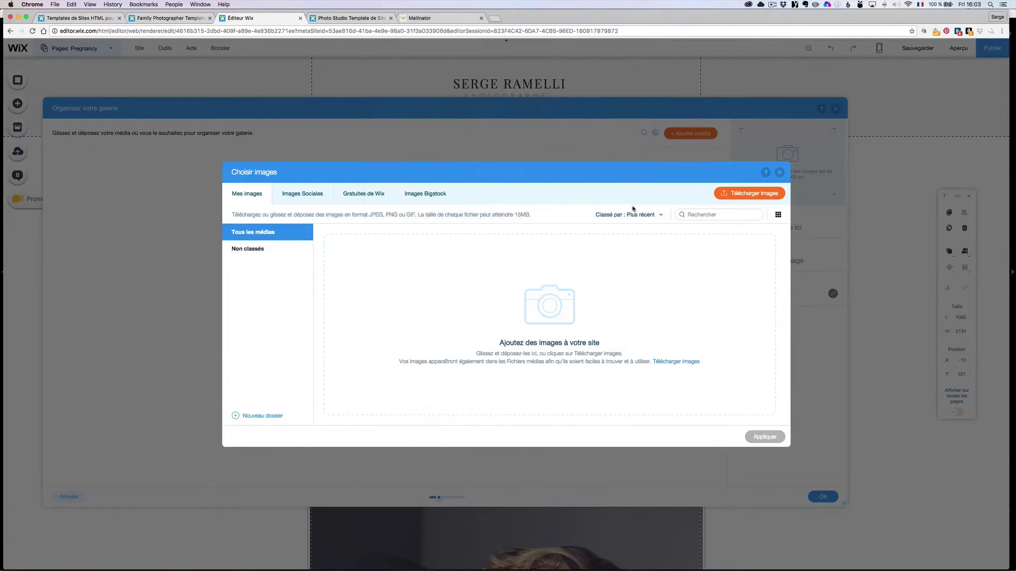
click(587, 400)
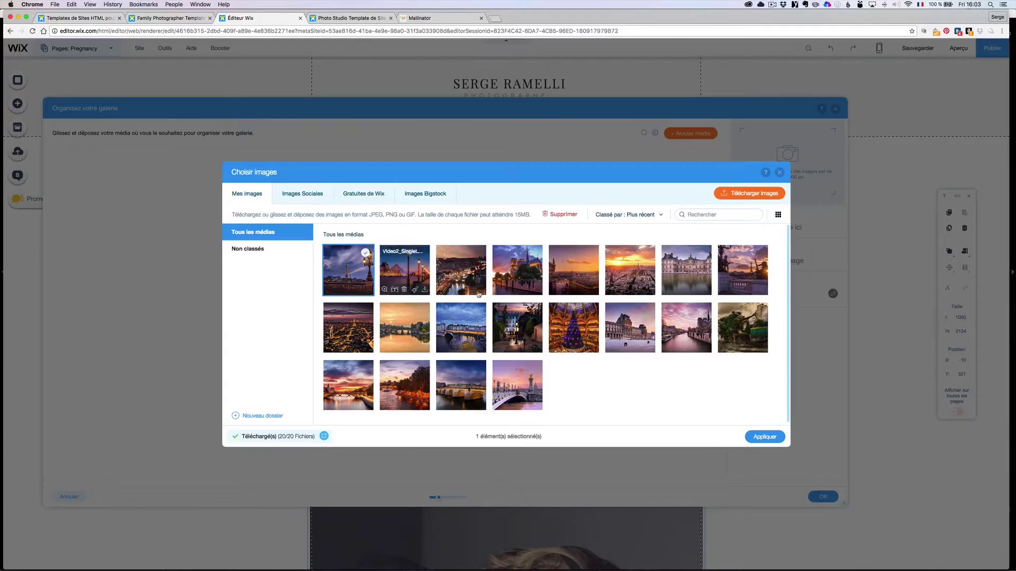
Step: Select all 20 uploaded Paris photos in the media library and add them to the gallery
mouse_move(514, 398)
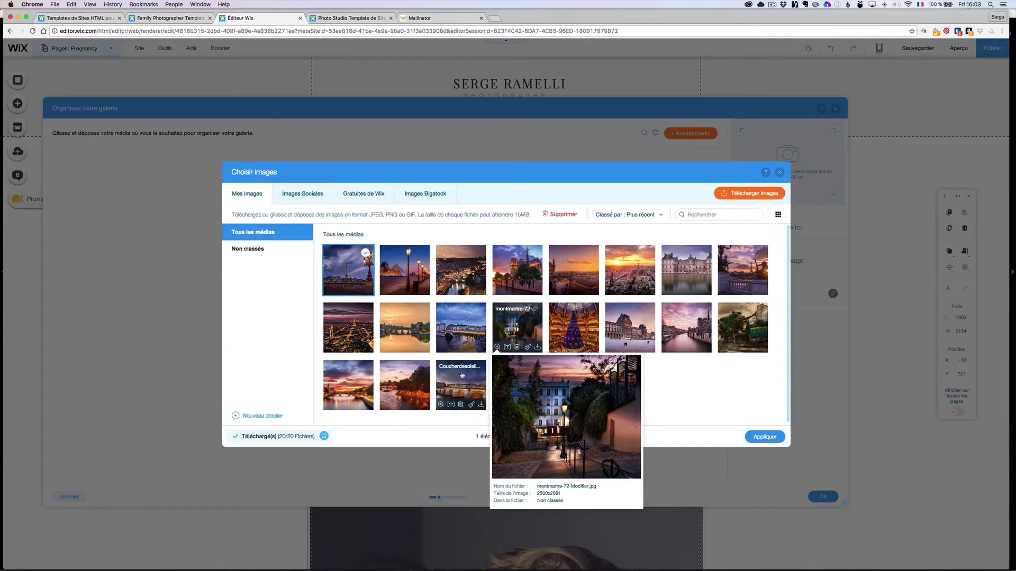
click(593, 386)
click(521, 380)
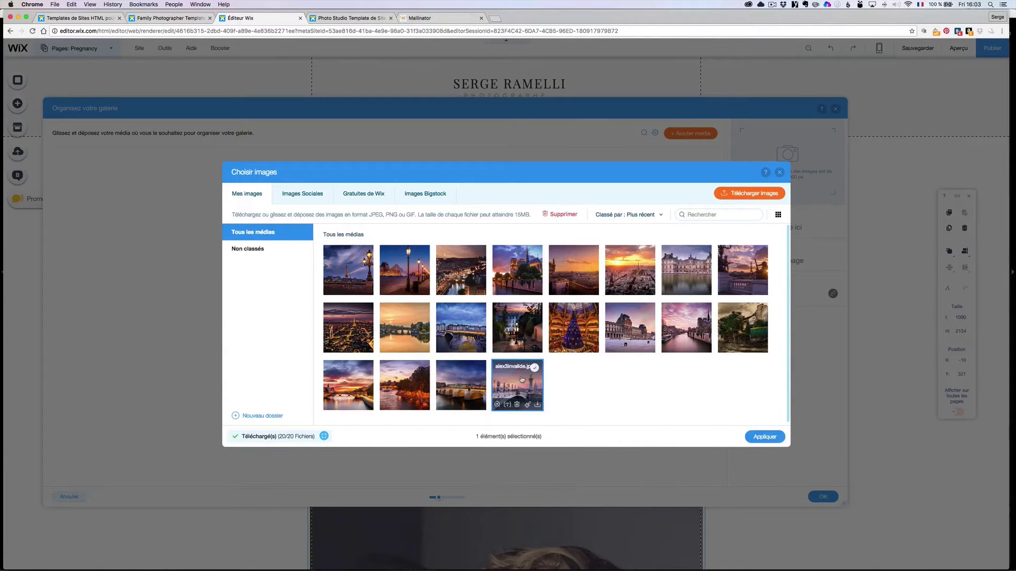
click(353, 272)
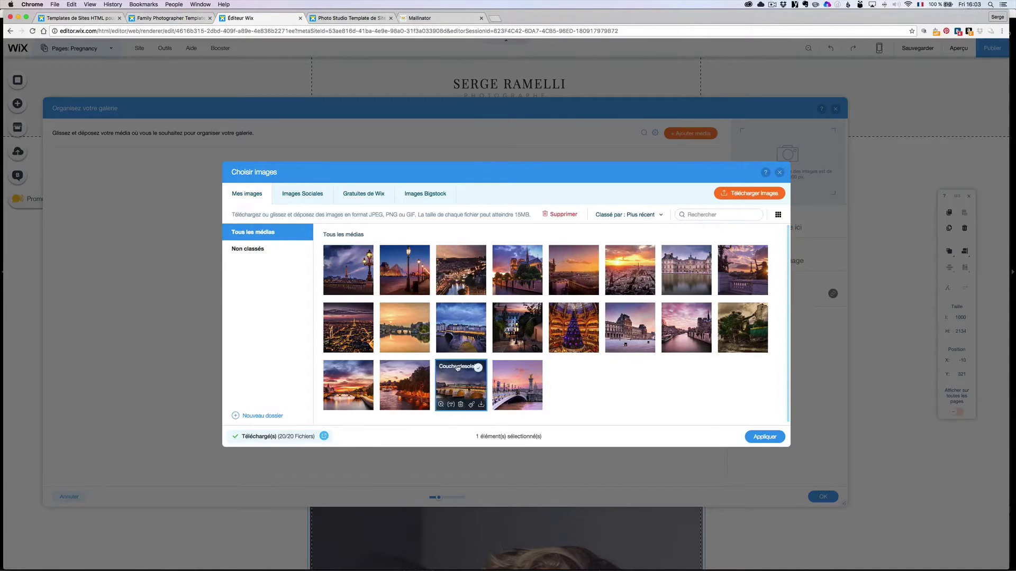
click(473, 388)
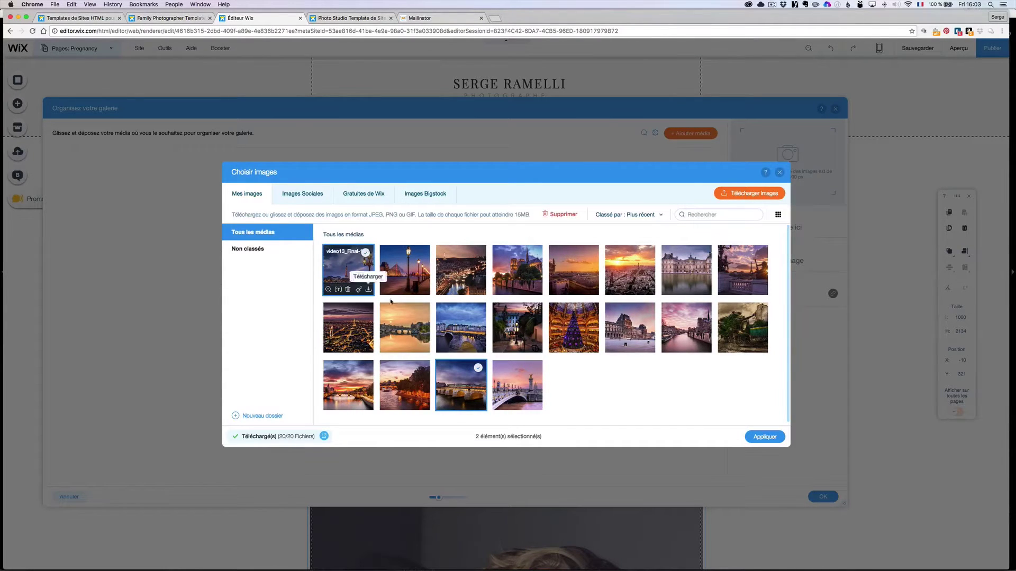
super+click(344, 267)
super+click(416, 388)
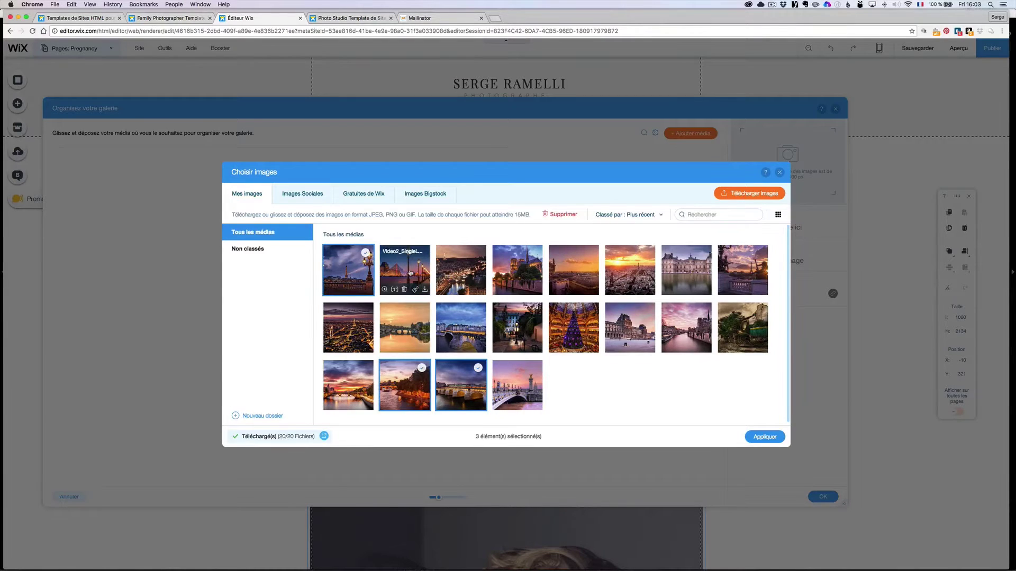
shift+click(381, 255)
super+click(350, 265)
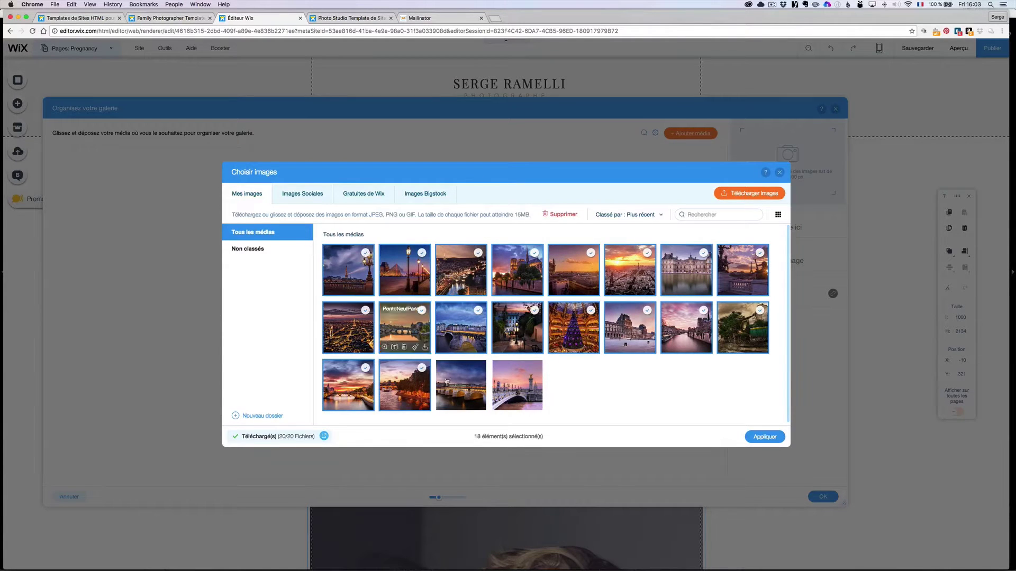
super+click(516, 387)
super+click(466, 380)
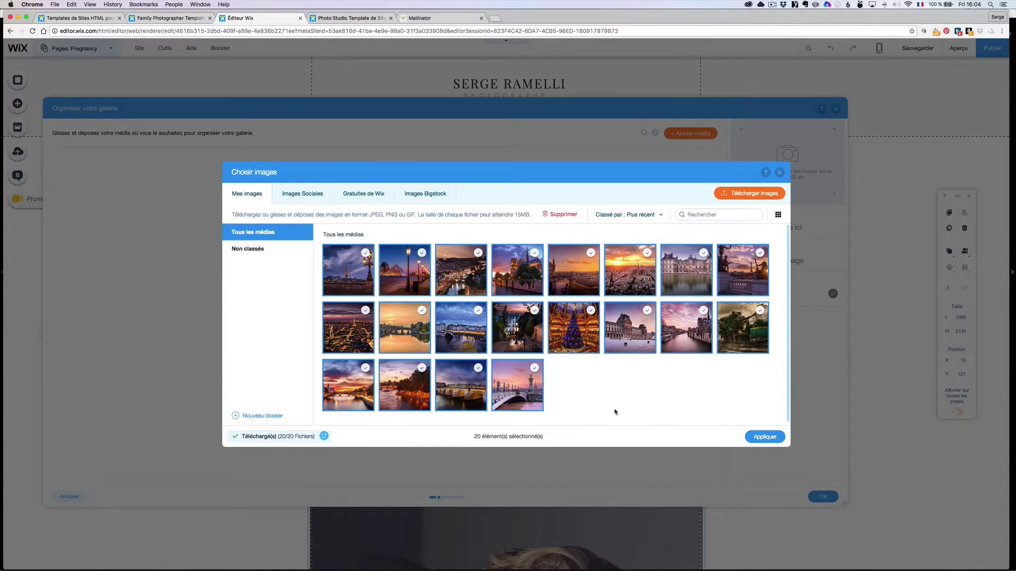
click(773, 439)
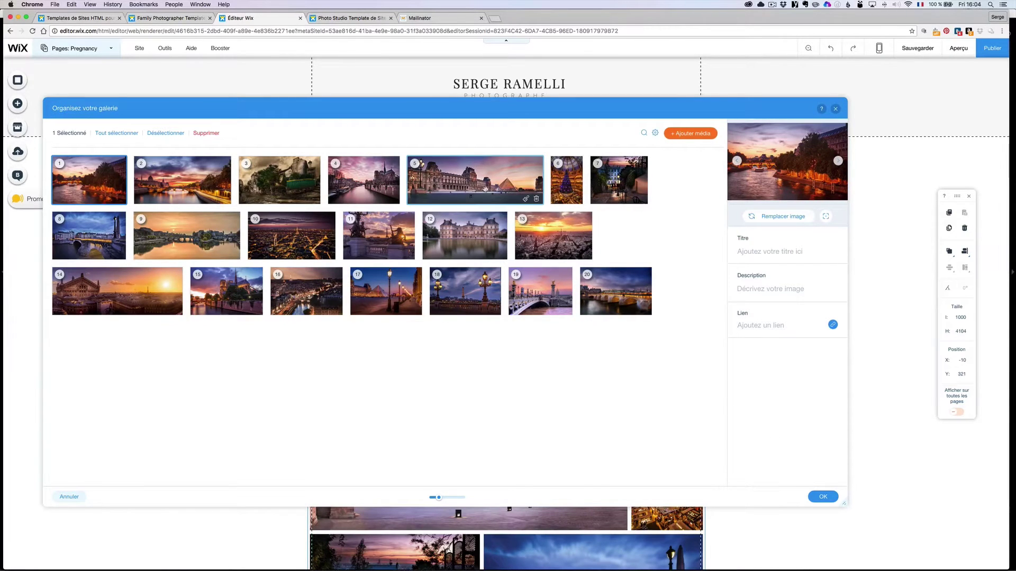
Step: Reorder the gallery: move the first photo to position 13, the night aerial view to 2 and the Eiffel Tower sunset to 6
drag(104, 182, 553, 235)
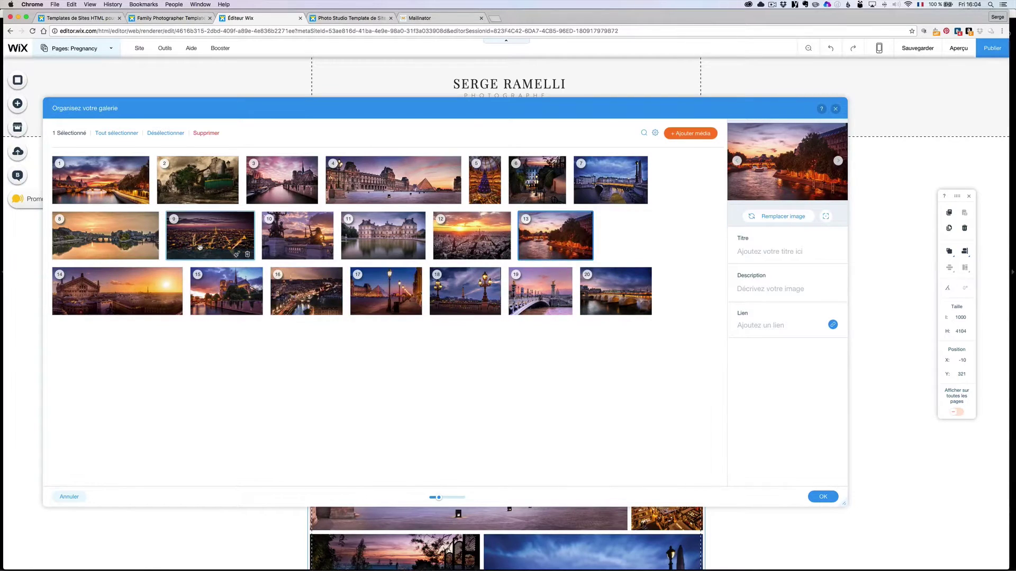
drag(175, 224, 202, 181)
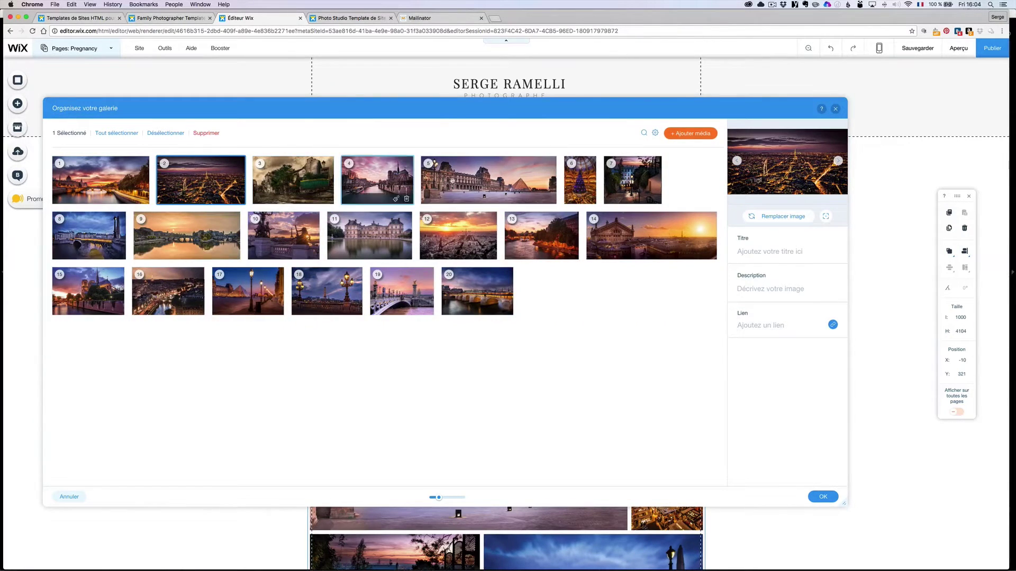
drag(443, 238, 593, 180)
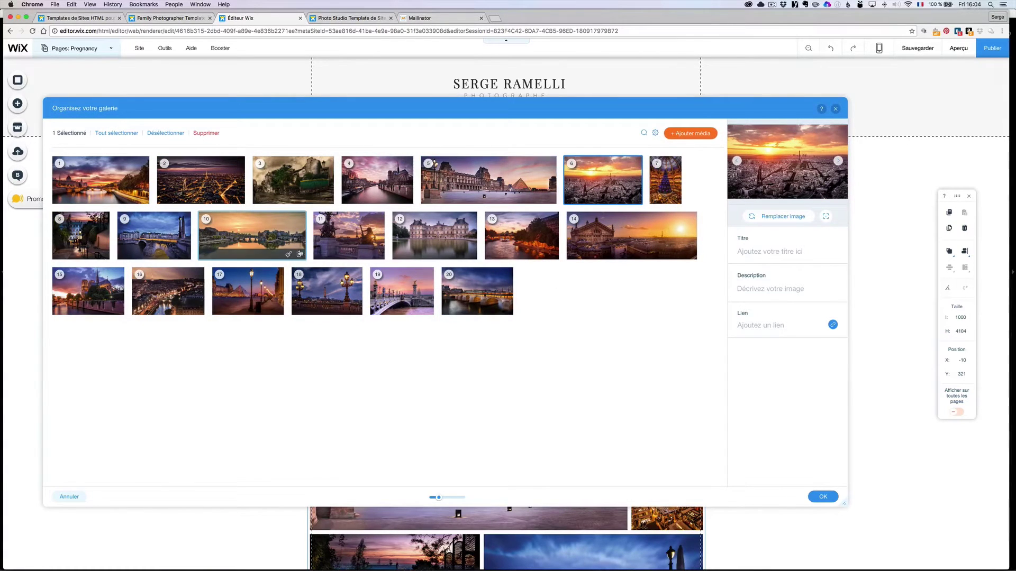
Step: Title the first photo "La conciegerie", describe it as "Ceci est la conciergerie à Paris sur les quaies de Seine", and confirm the gallery
click(114, 180)
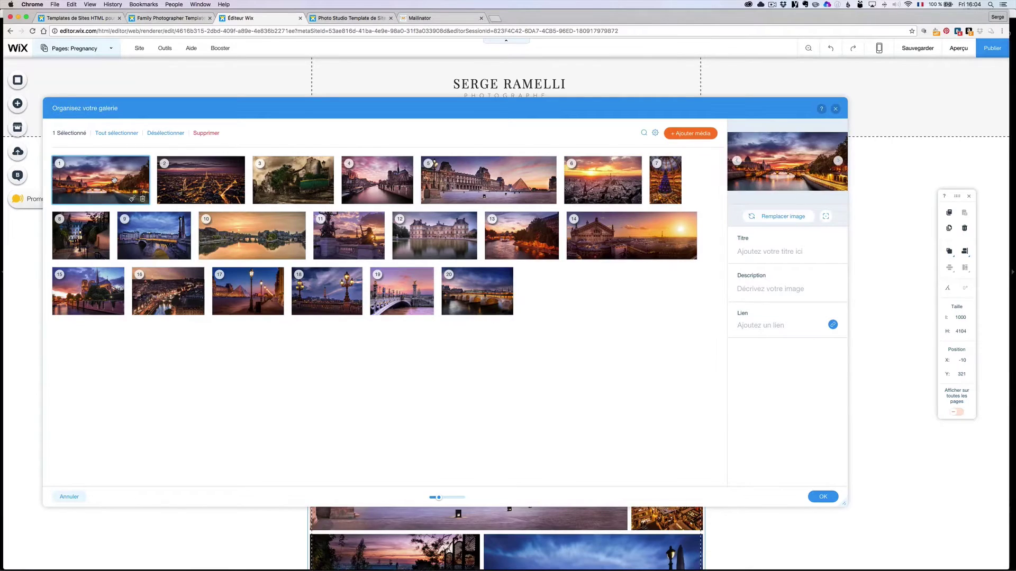
click(771, 251)
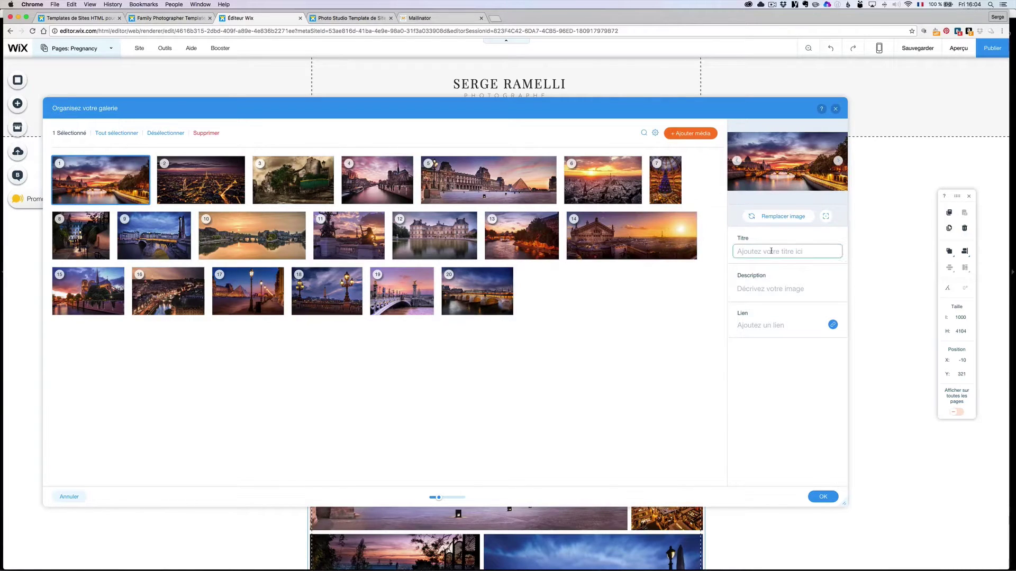
text(La conciegerie)
click(782, 288)
text(Ceci es)
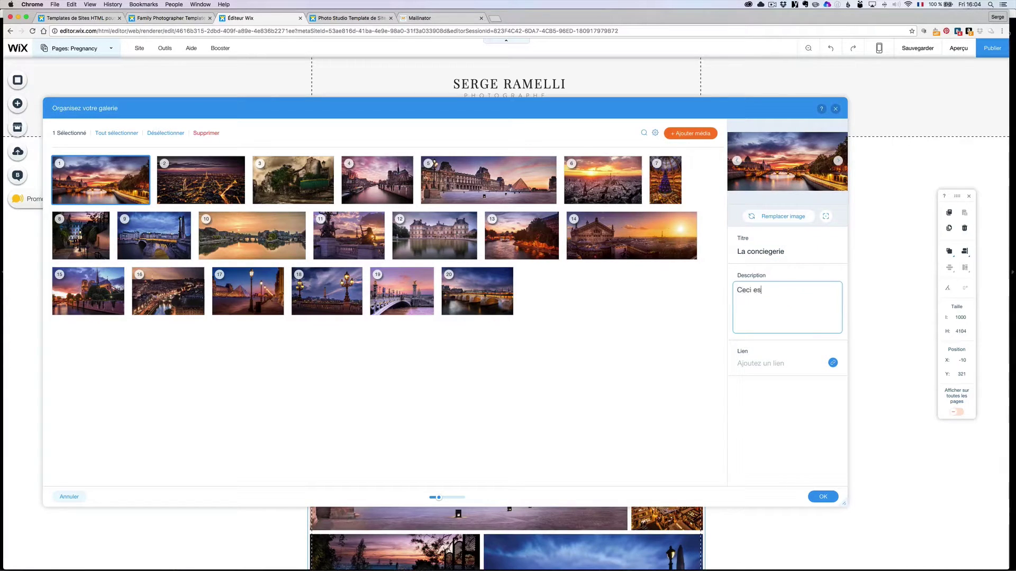
text(t la concier)
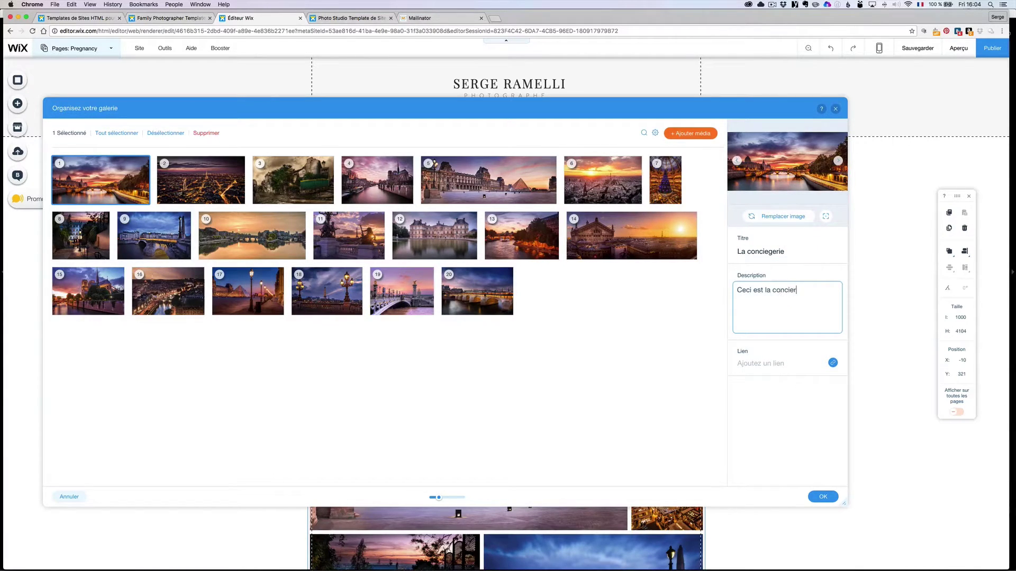
text(gerie à Paris sur les quaies de Seine)
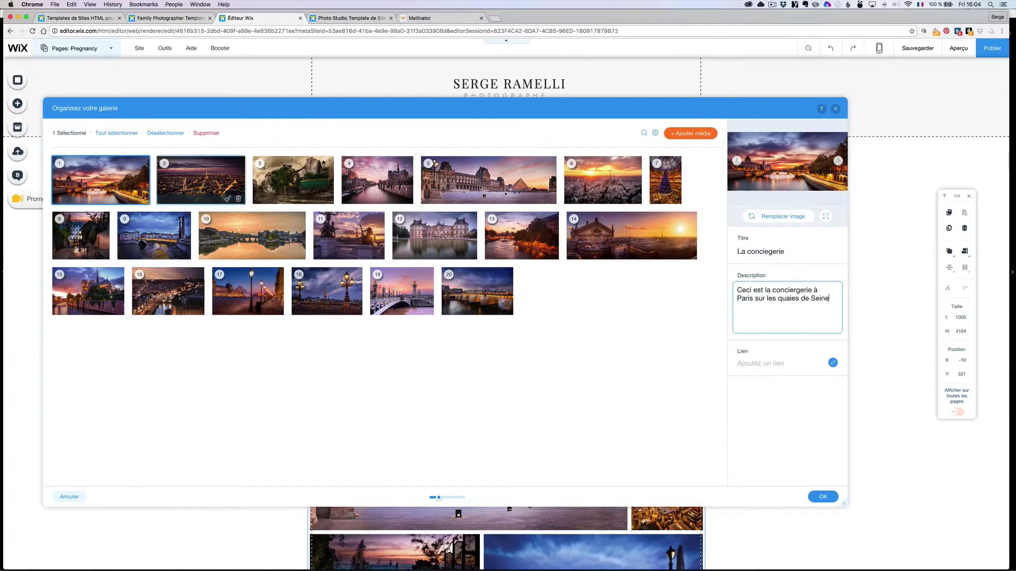
mouse_move(125, 186)
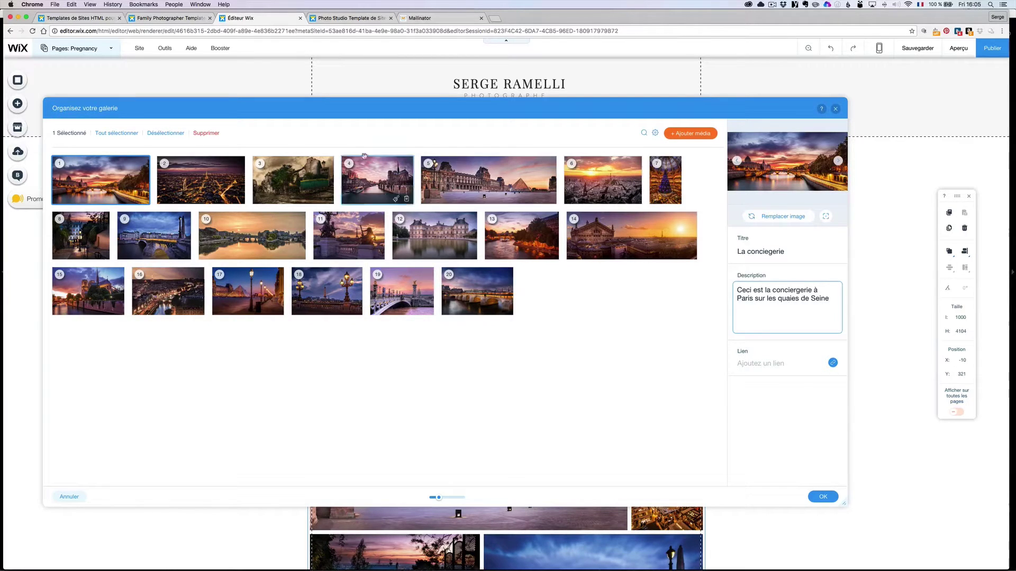
click(825, 498)
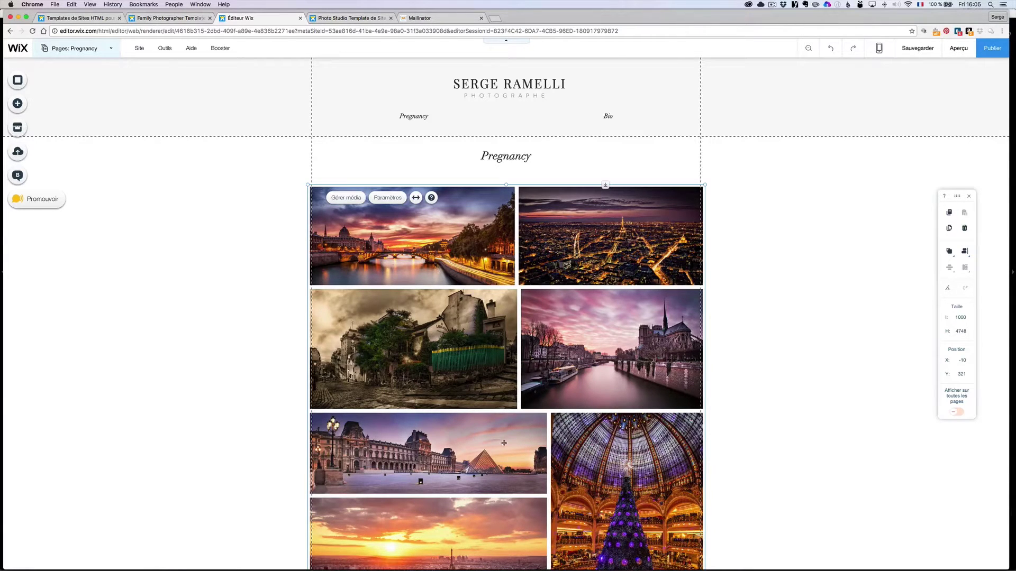
Step: Stretch the gallery to the full page width, try the Grid layout and return to Collage (Horizontal)
click(417, 199)
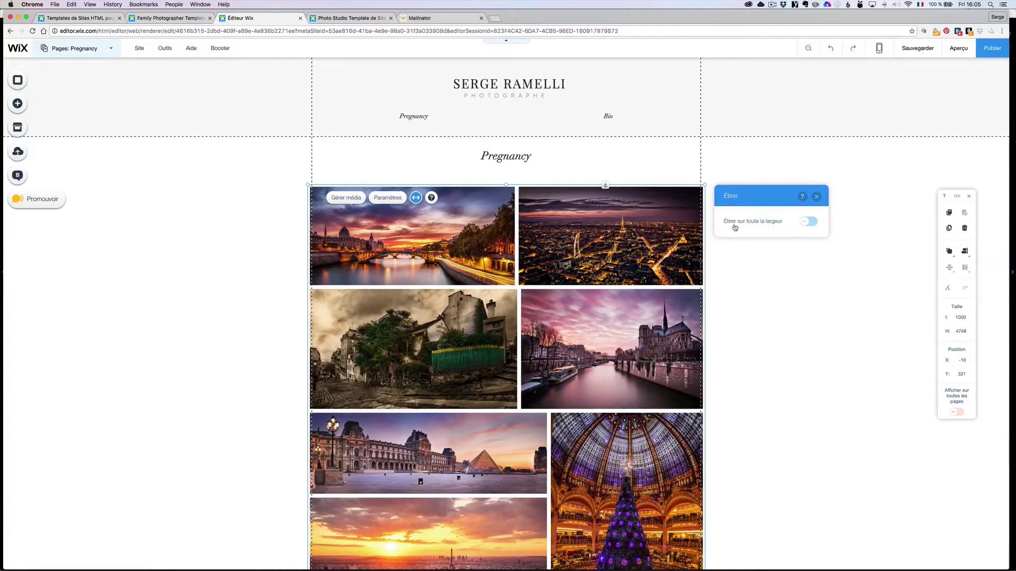
click(813, 225)
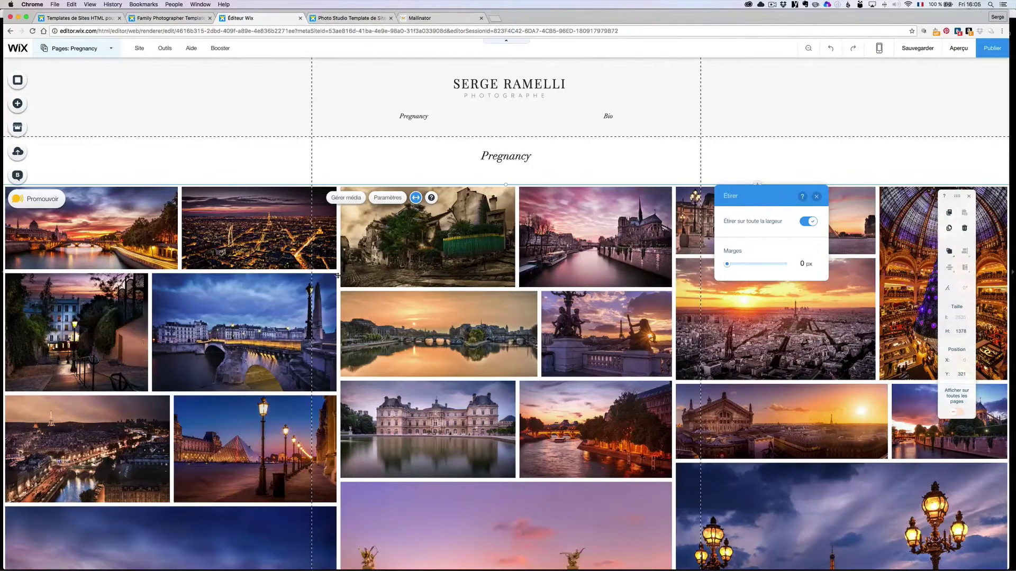
click(380, 204)
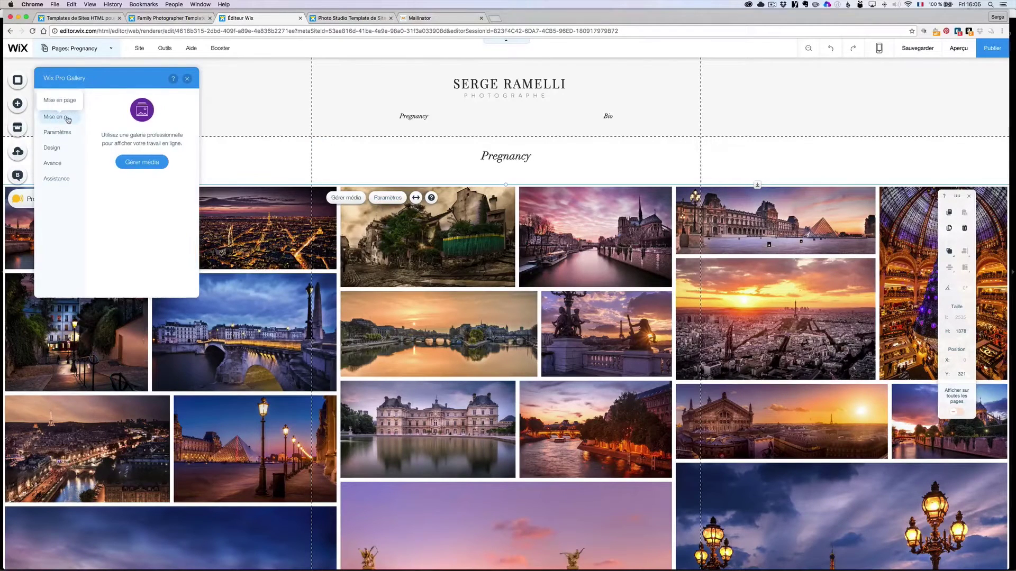
click(68, 119)
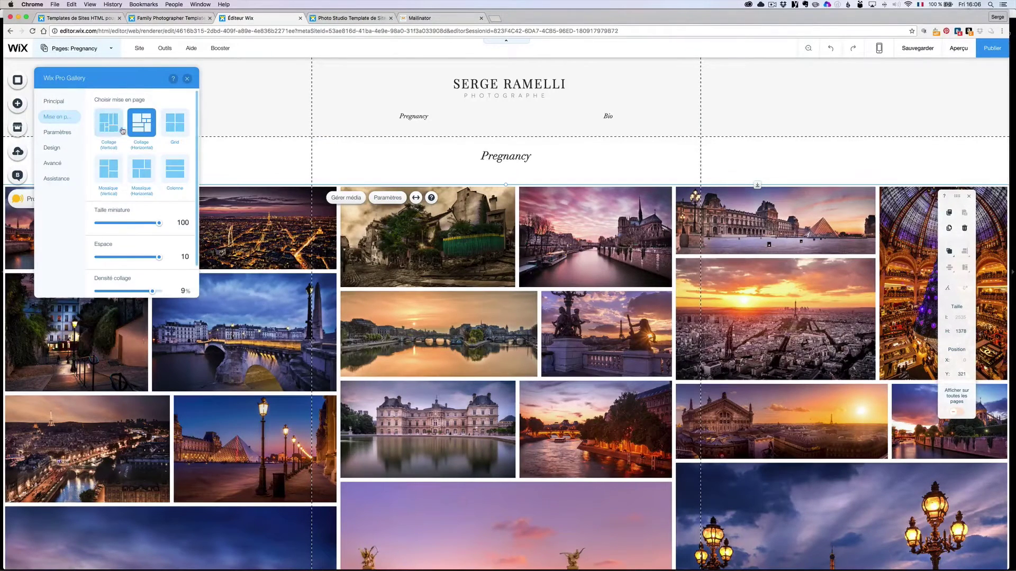
click(172, 127)
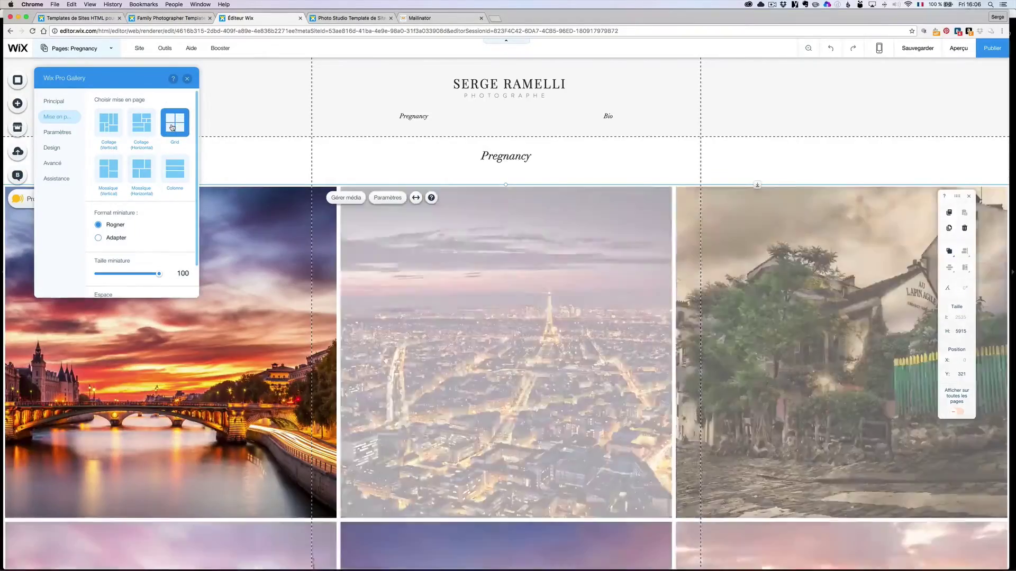
click(136, 127)
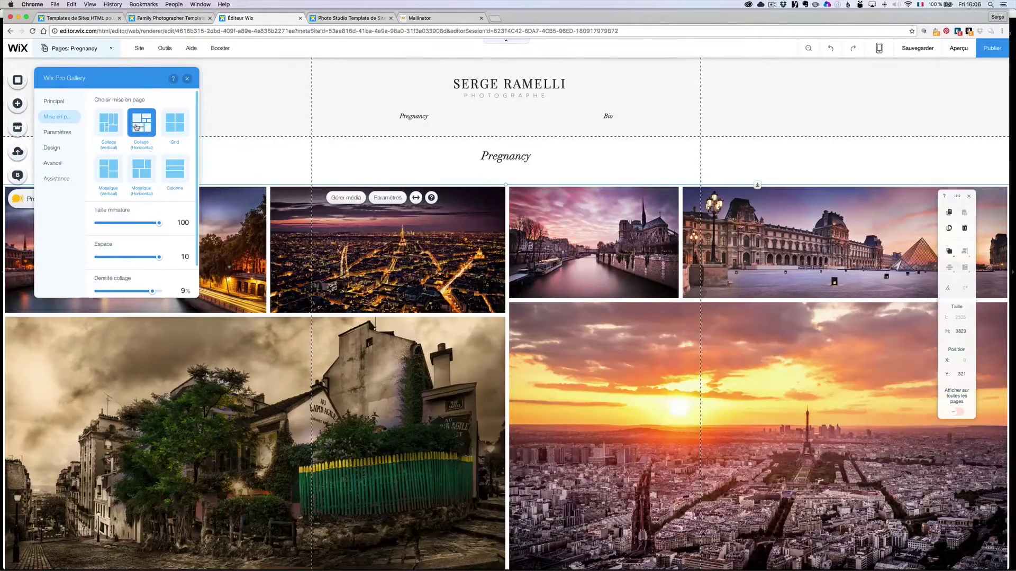
Step: Set the gallery's thumbnail size to 48 and its collage density to 7%
drag(159, 225, 127, 226)
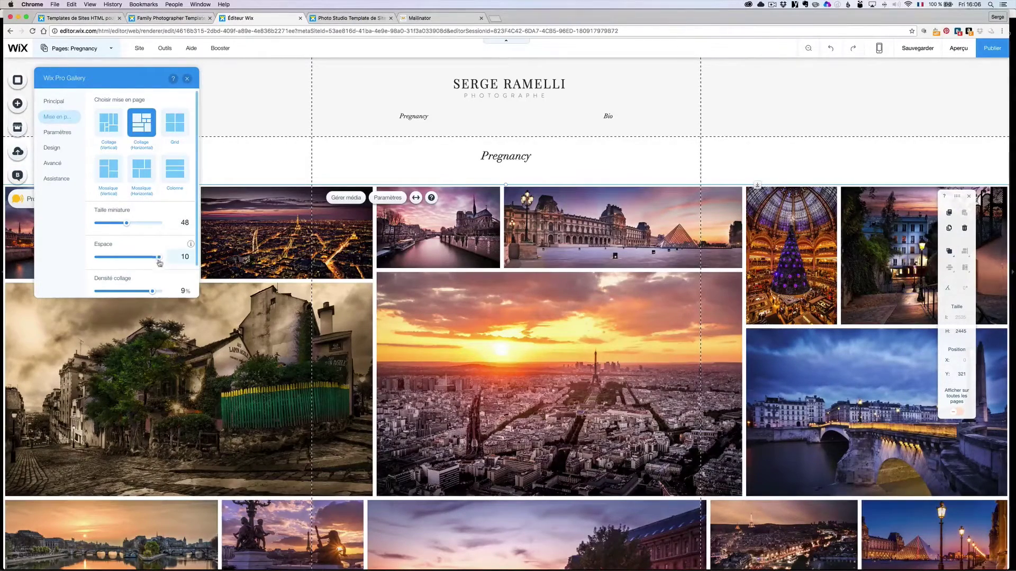
drag(152, 292, 138, 293)
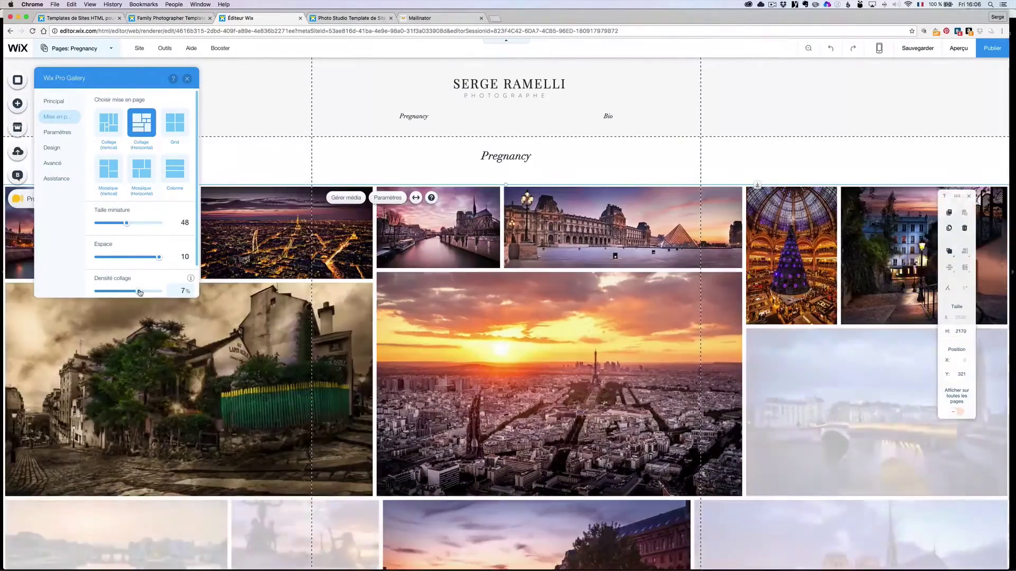
drag(187, 92, 245, 89)
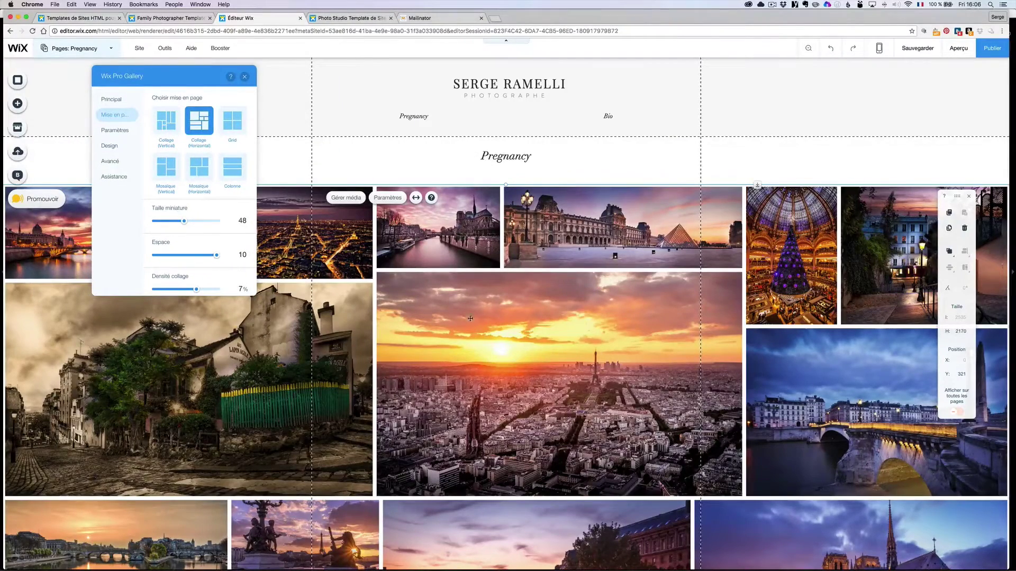
Step: Set the gallery's image quality to 78 and enable image sharpening with a 58% amount and 1.6 px radius
click(117, 162)
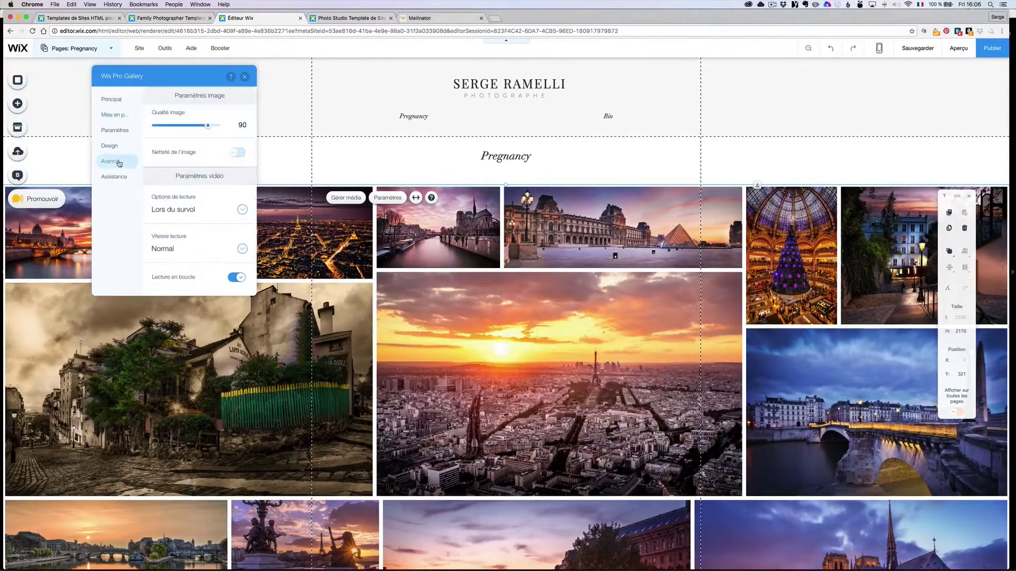
drag(207, 127, 196, 127)
click(237, 152)
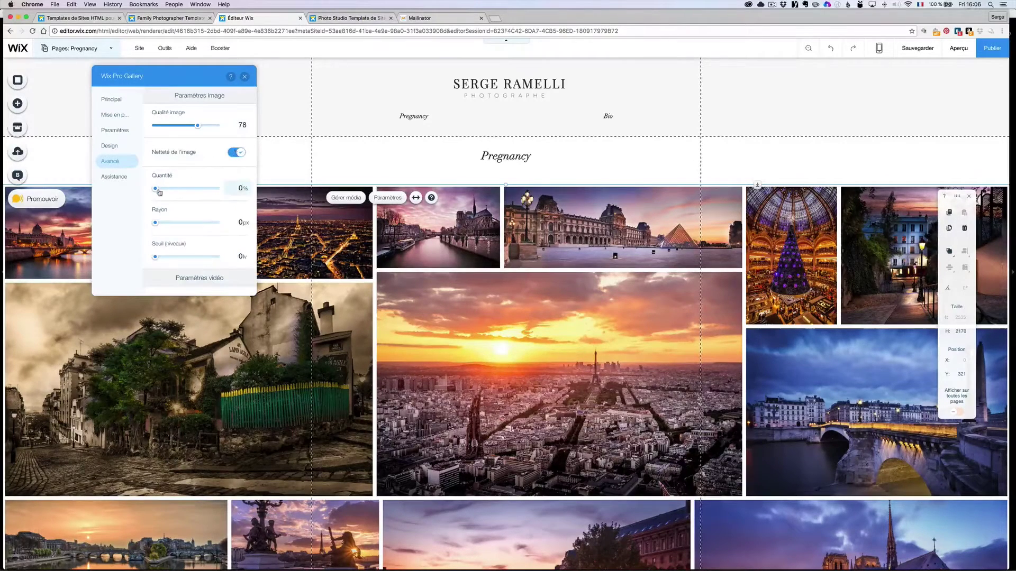
drag(158, 191, 157, 225)
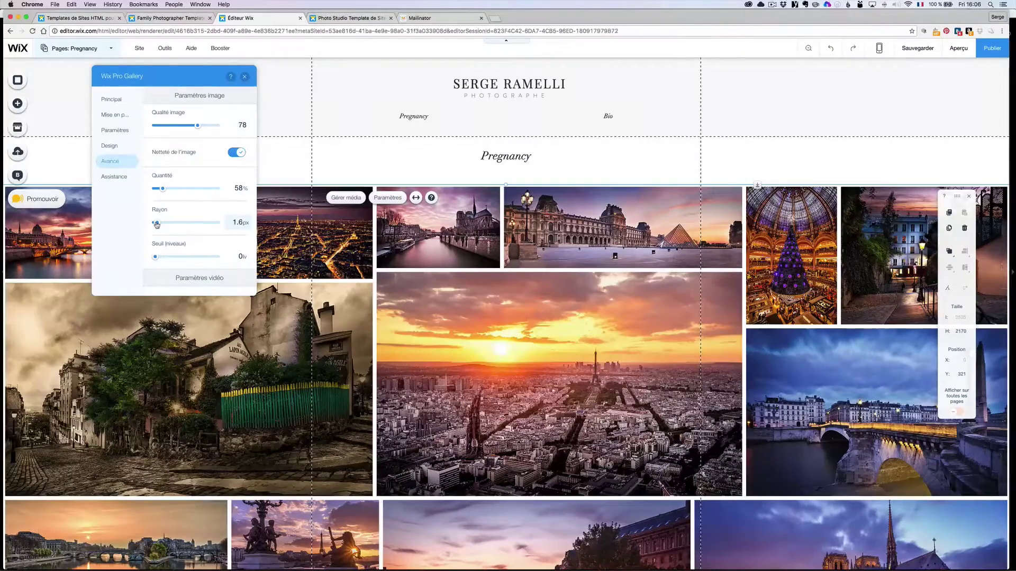
click(245, 78)
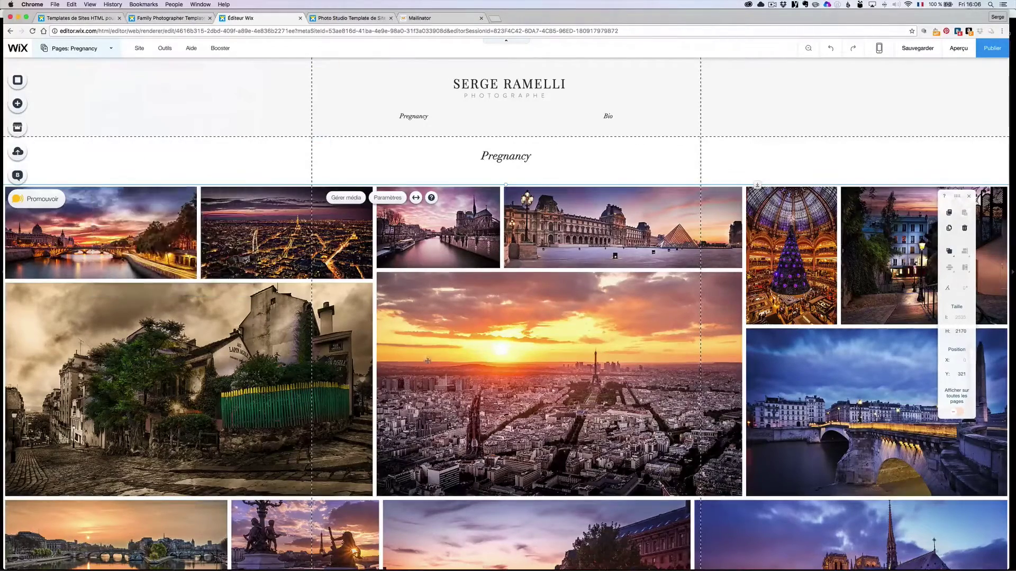
Step: Change the title text above the gallery to "Paris"
double_click(508, 159)
text(Paris)
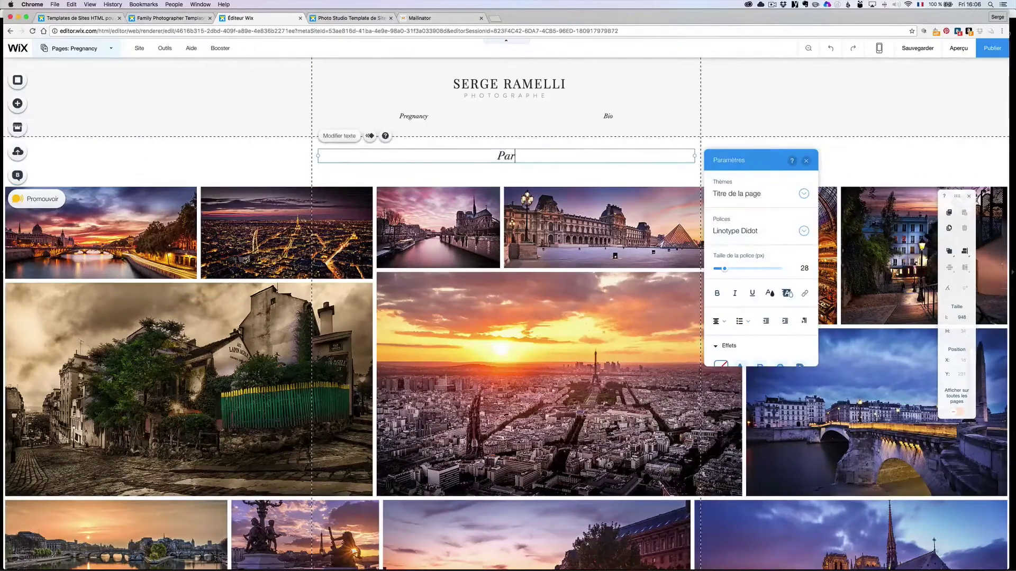
click(806, 161)
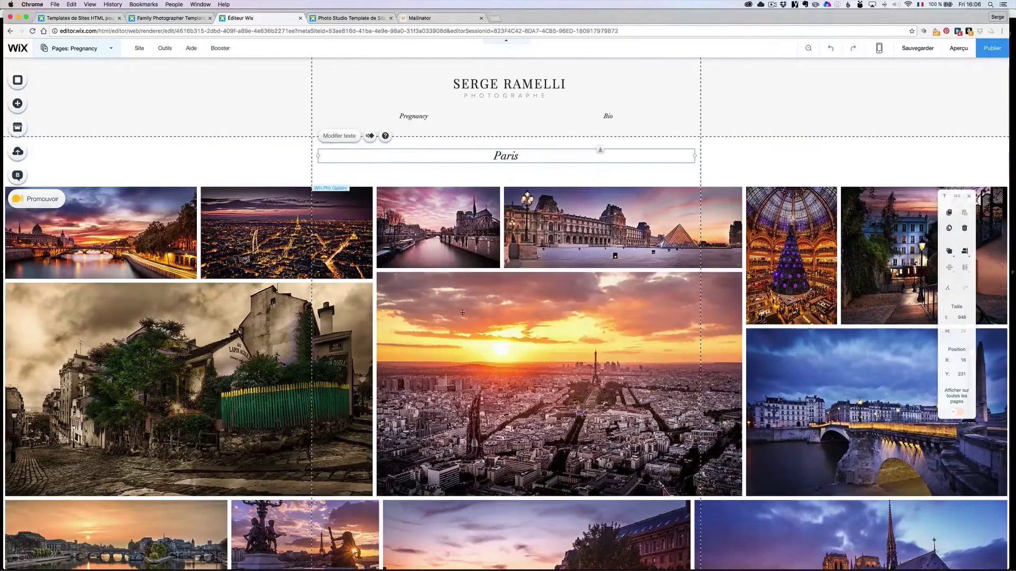
Step: Rename the Pregnancy page to "Paris" in the site's page list
click(108, 49)
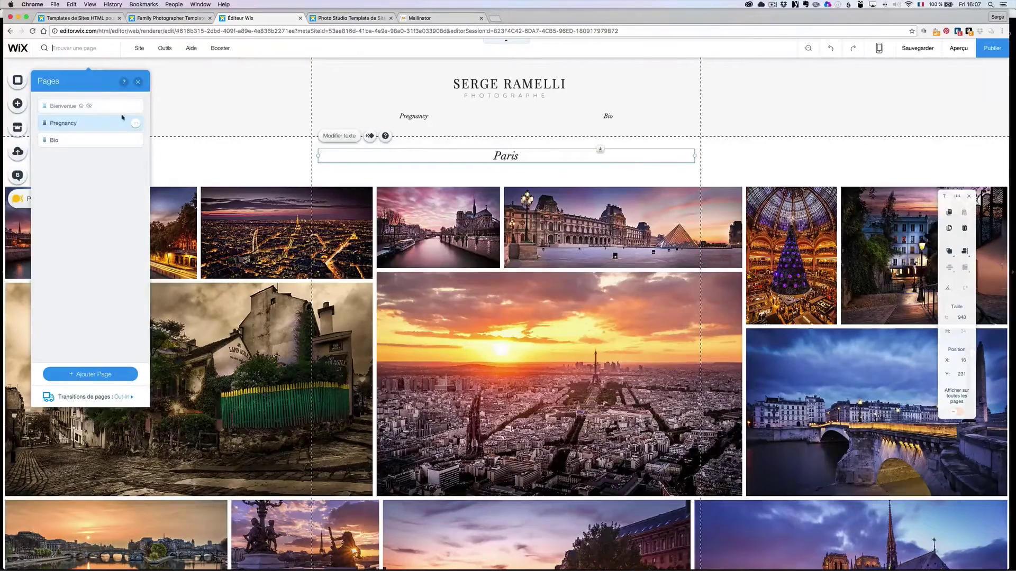
double_click(54, 125)
text(Paris)
key(Return)
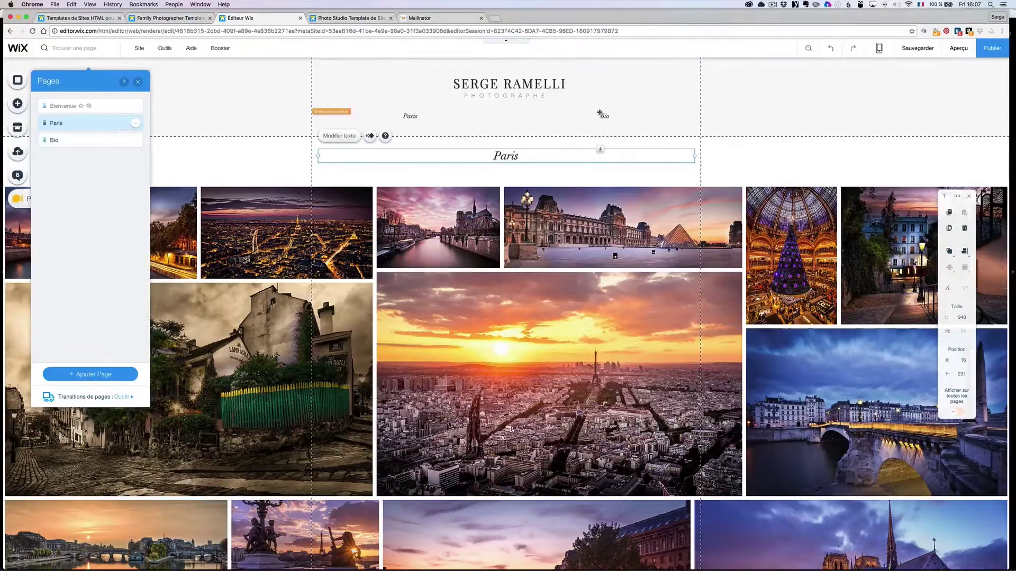
Step: Publish the site and open the Paris page of its live version
click(992, 48)
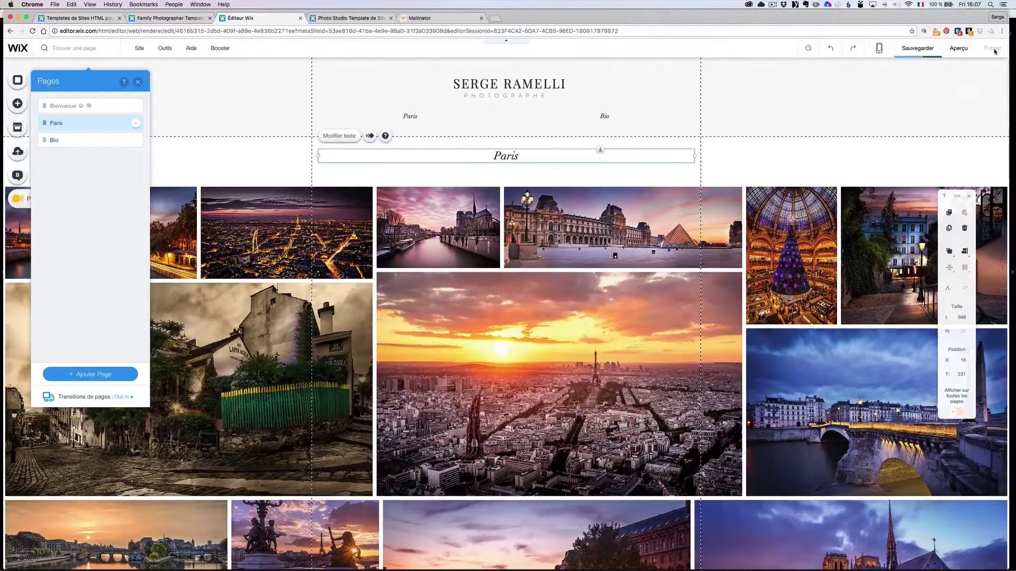
click(585, 284)
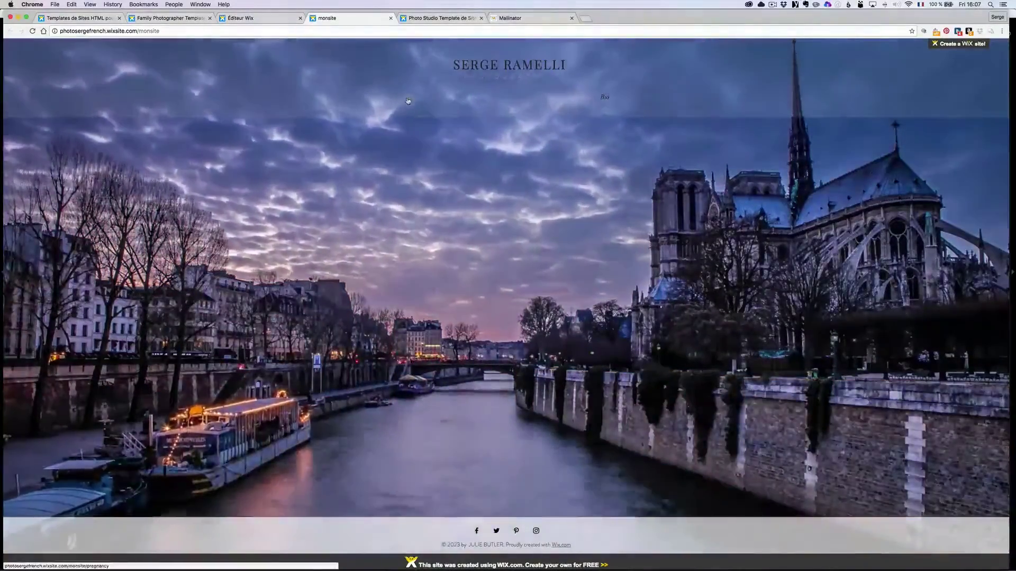
click(407, 100)
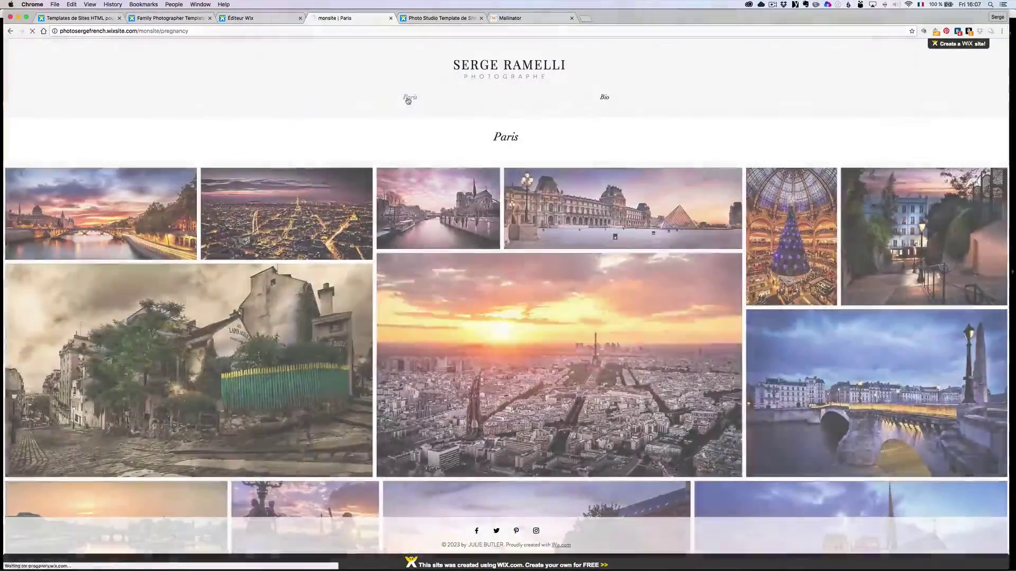
Step: Look through the live Paris gallery and examine the "La conciegerie" photo in the enlarged view with its description
scroll(659, 334, down, 5)
scroll(660, 334, down, 3)
scroll(659, 334, up, 15)
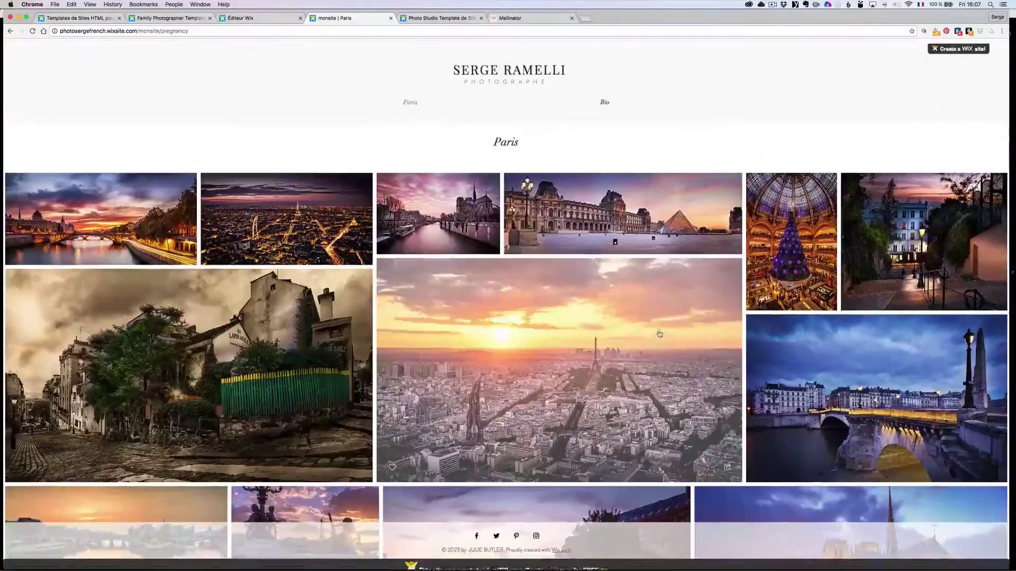
scroll(659, 334, down, 15)
scroll(659, 334, up, 15)
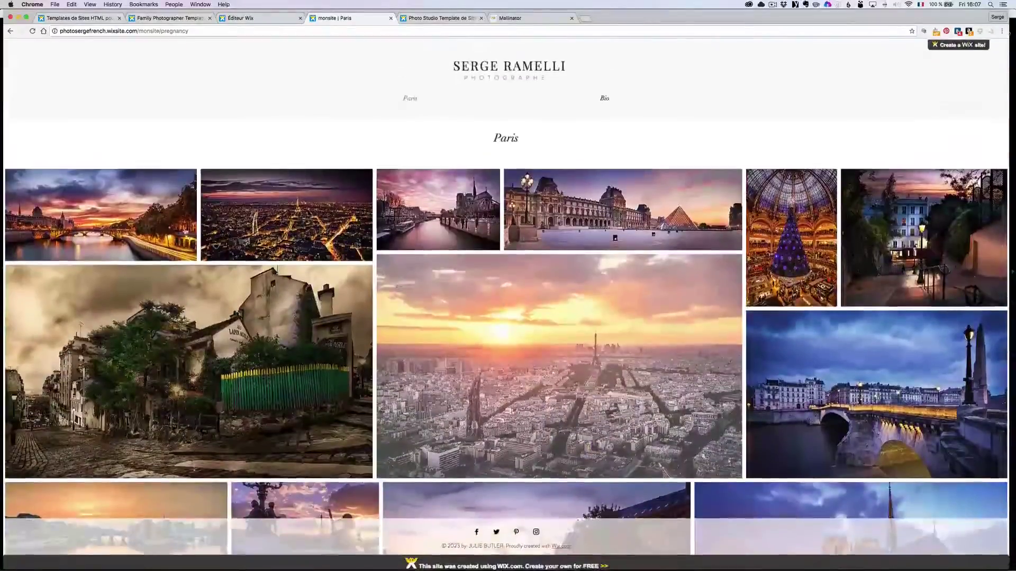
click(444, 306)
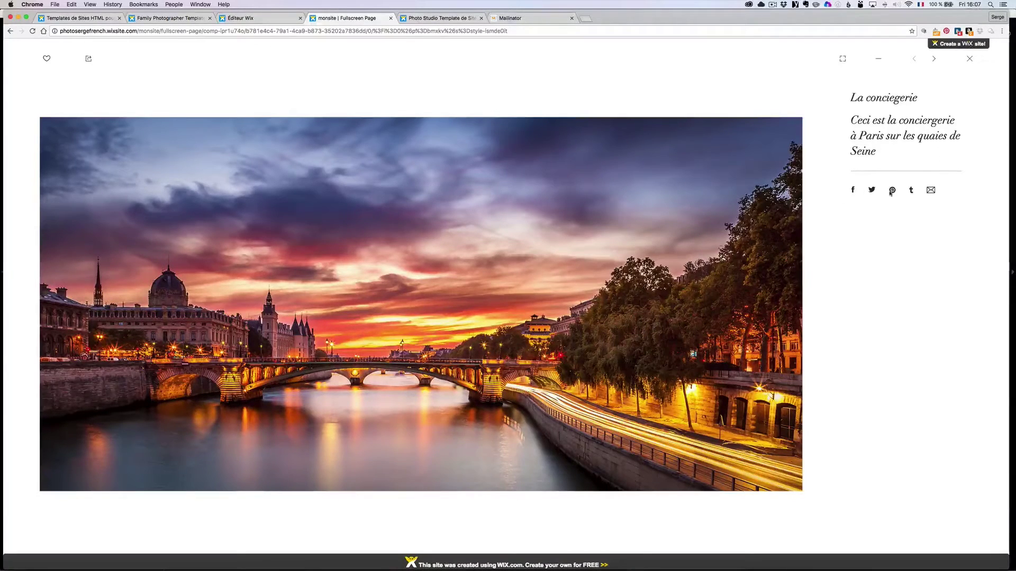
click(970, 59)
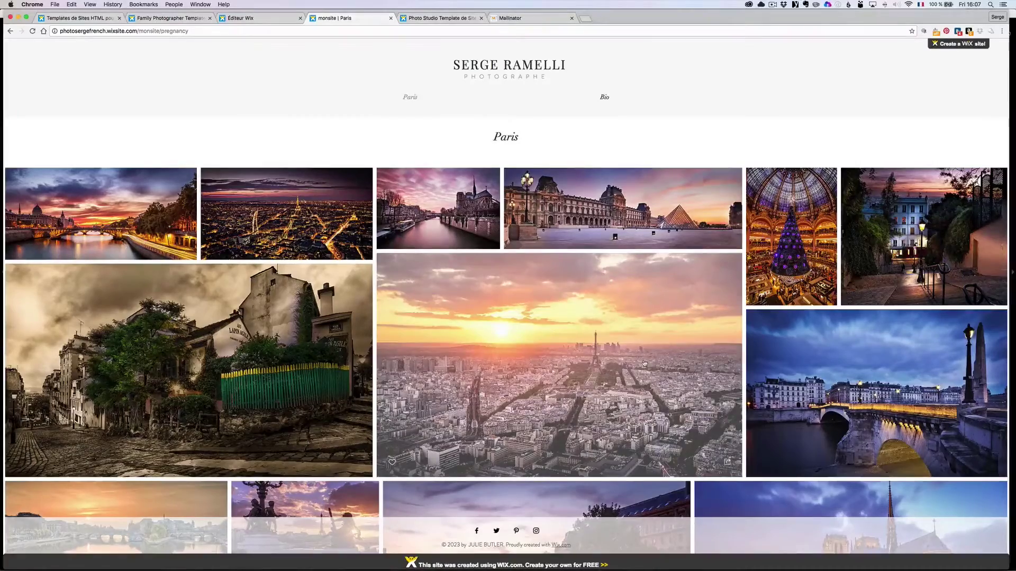
Step: Switch back to the Wix editor, duplicate the Paris page and name the copy "Venise"
click(258, 21)
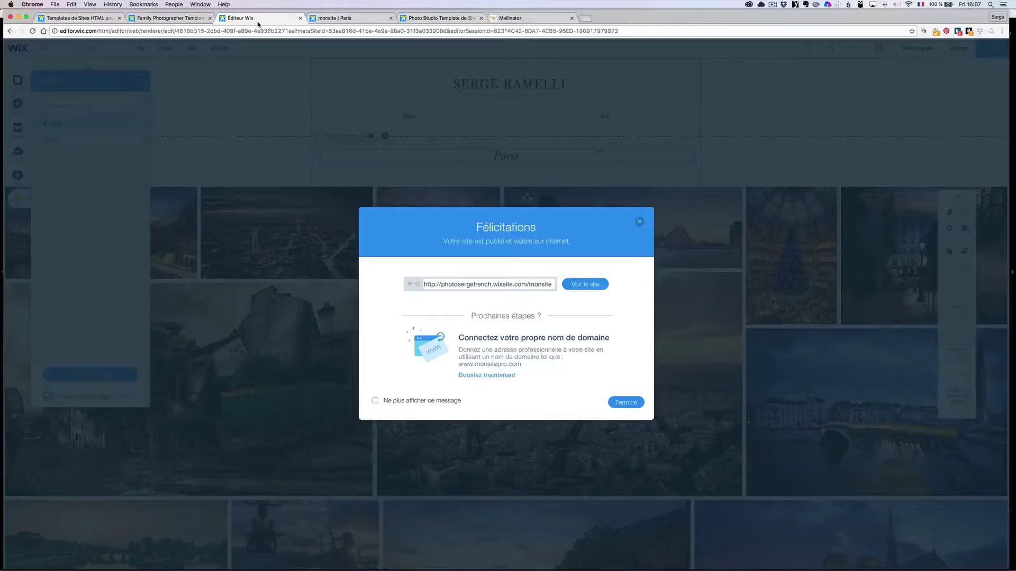
click(639, 221)
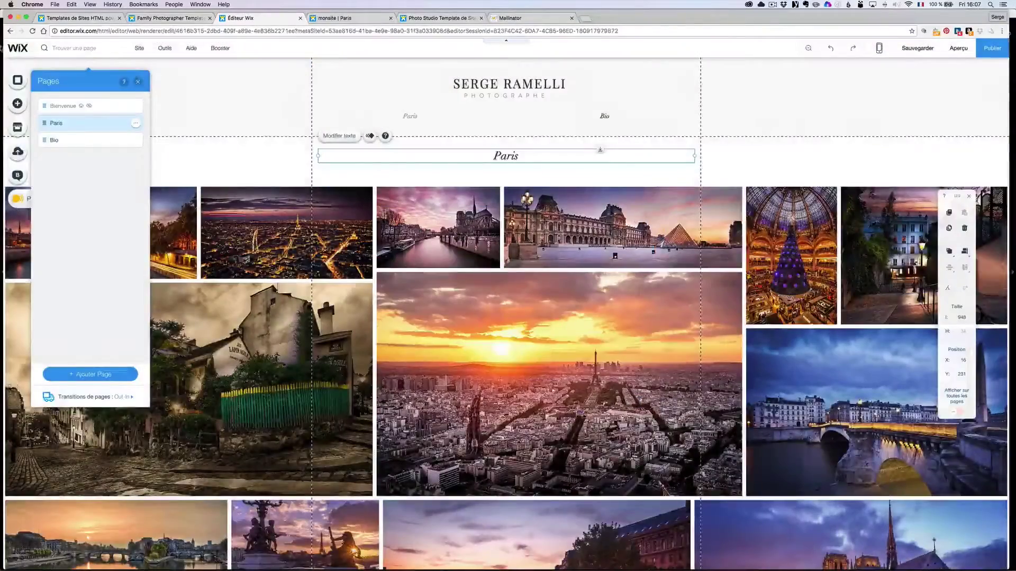
click(193, 84)
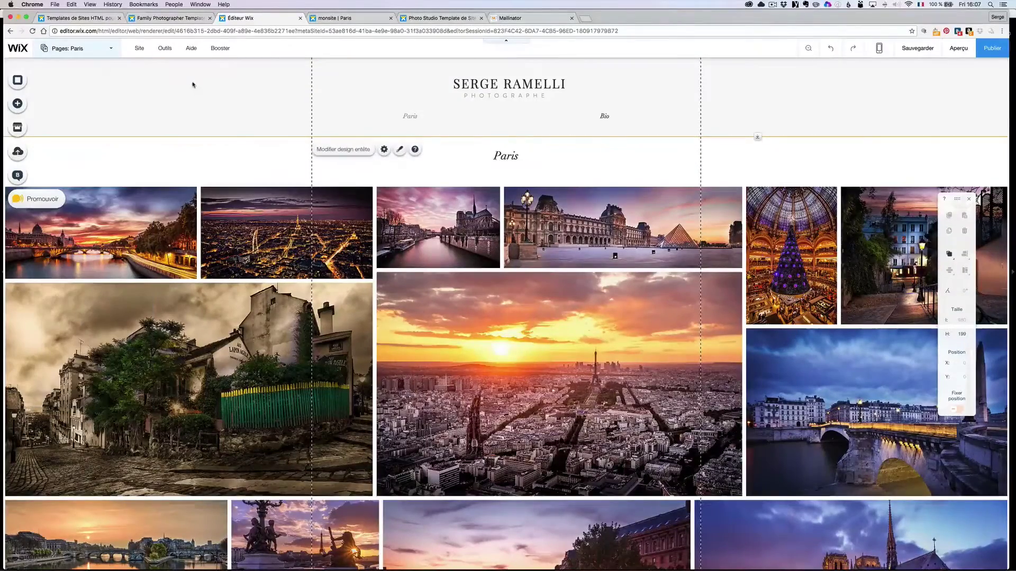
click(111, 51)
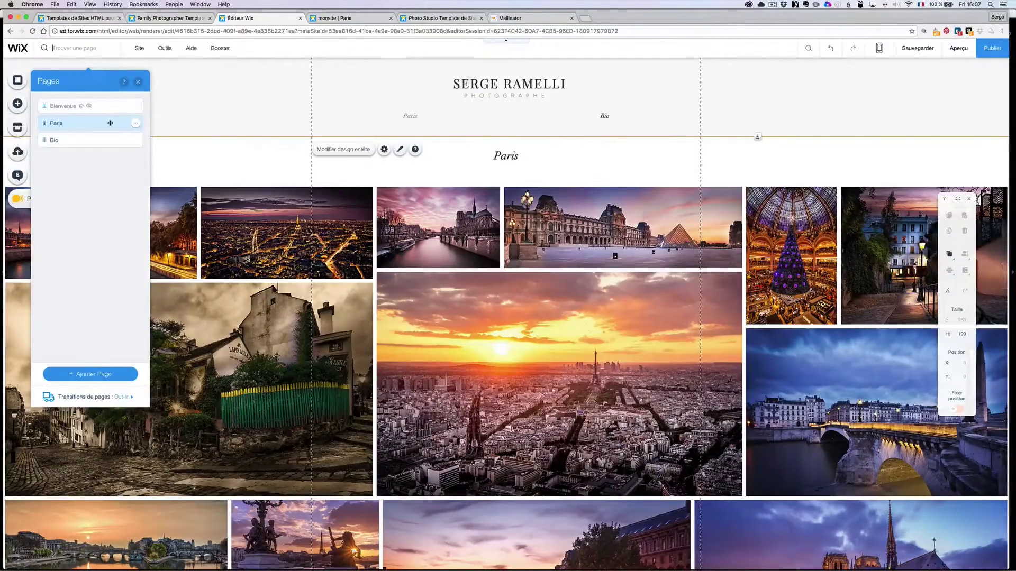
click(136, 125)
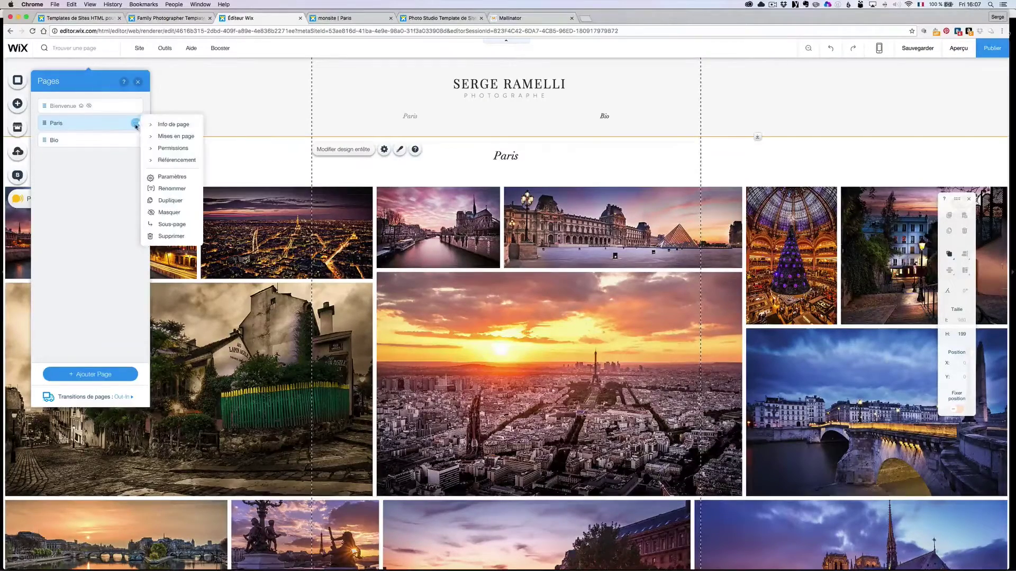
click(179, 201)
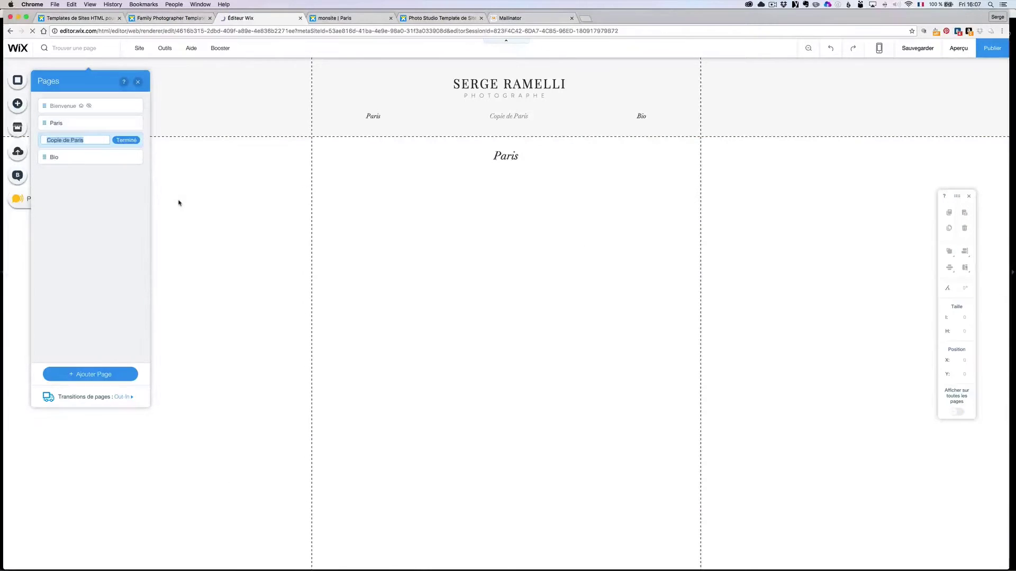
text(Venise)
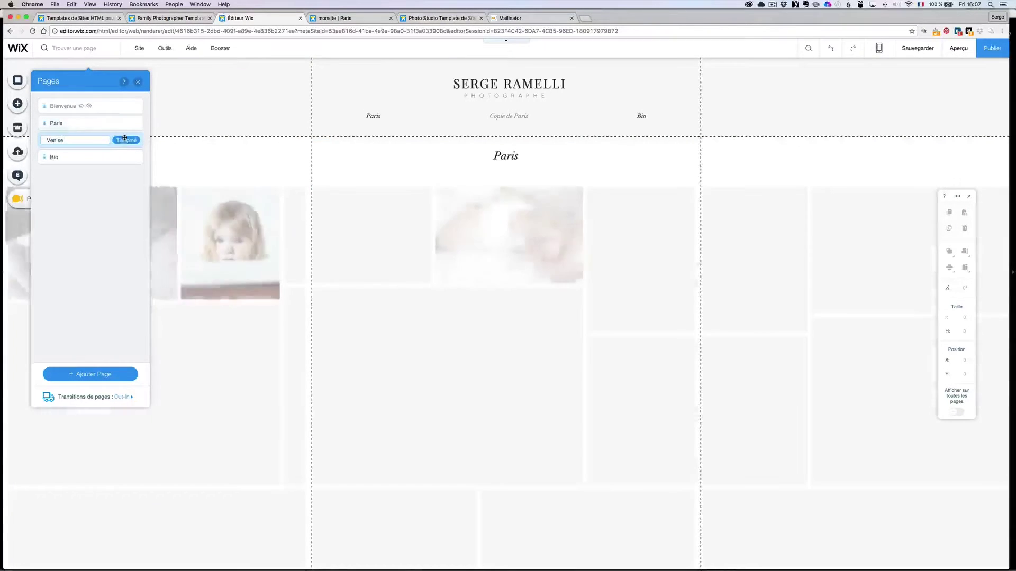
key(Return)
Step: Change the title text above the gallery on the duplicated page to "Venise"
click(508, 156)
double_click(599, 154)
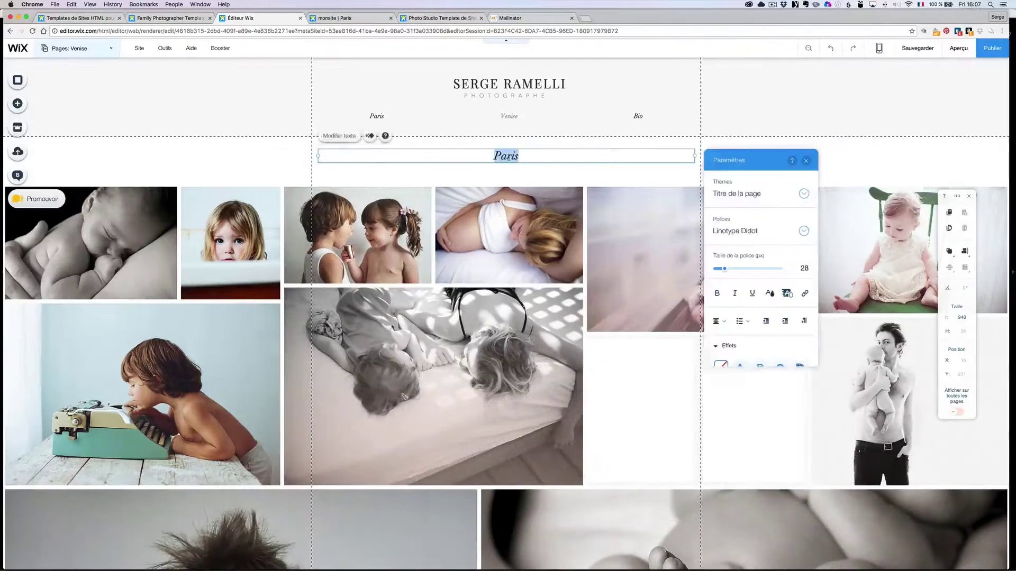
text(Venise)
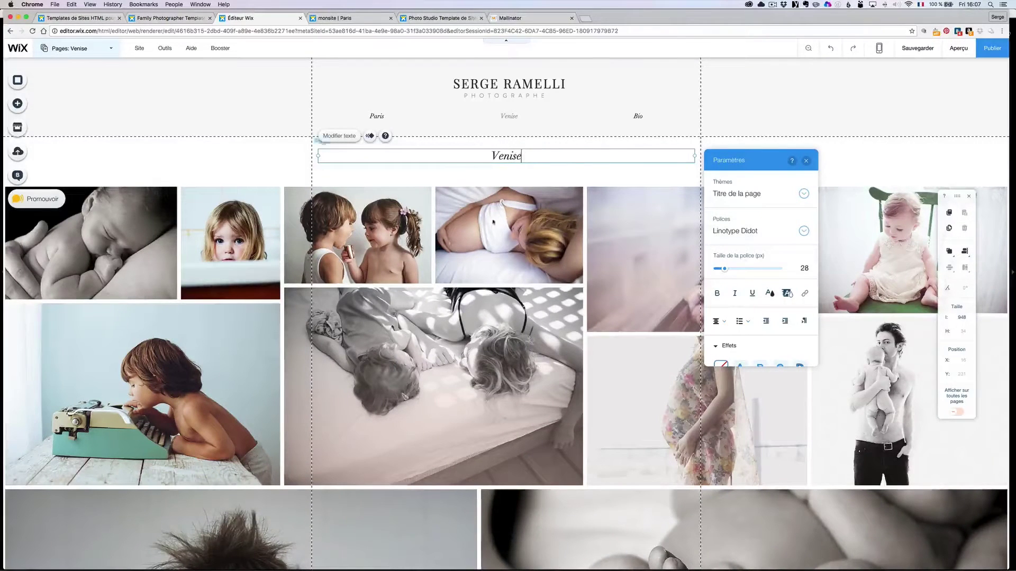
Step: Delete all the sample family images from the Venise page's gallery
click(246, 226)
click(246, 214)
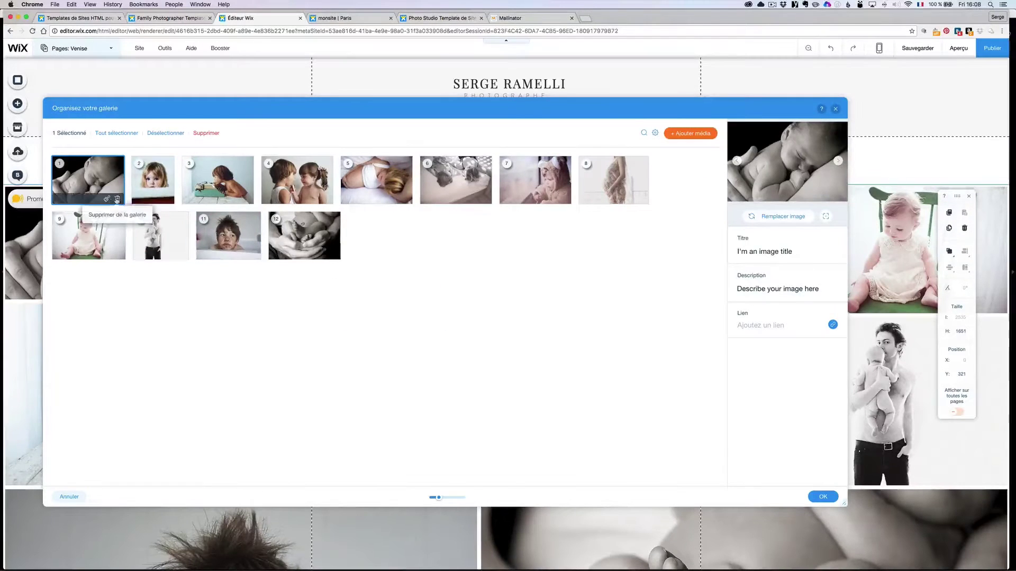
click(116, 199)
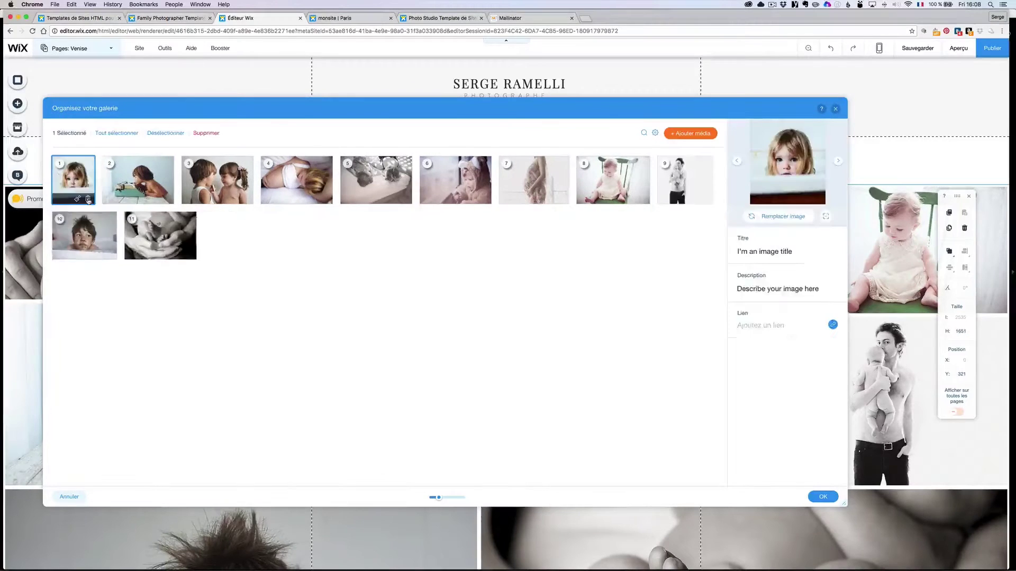
click(88, 200)
click(117, 200)
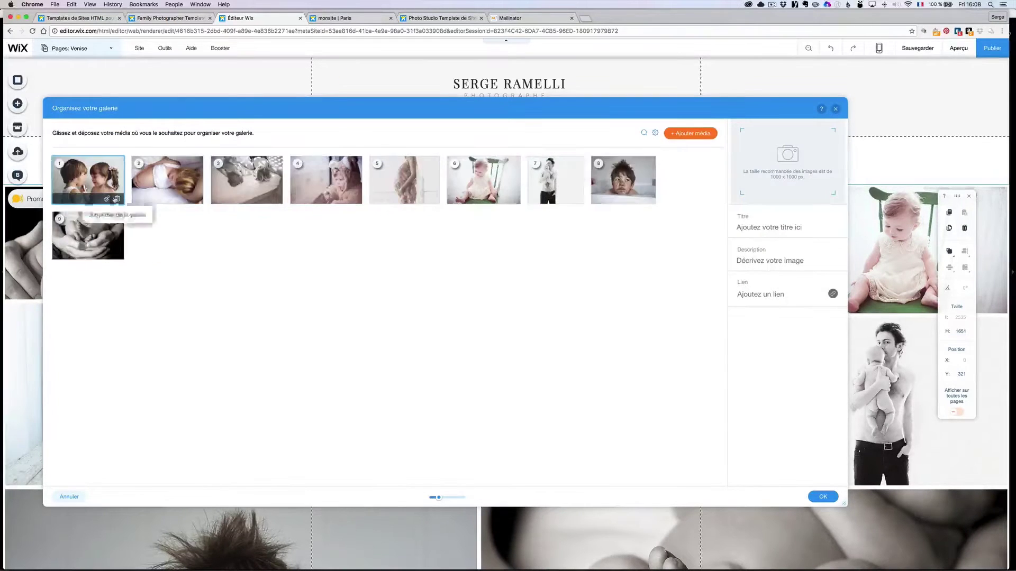
click(117, 199)
click(116, 199)
click(116, 200)
click(116, 200)
click(116, 199)
click(116, 200)
click(100, 199)
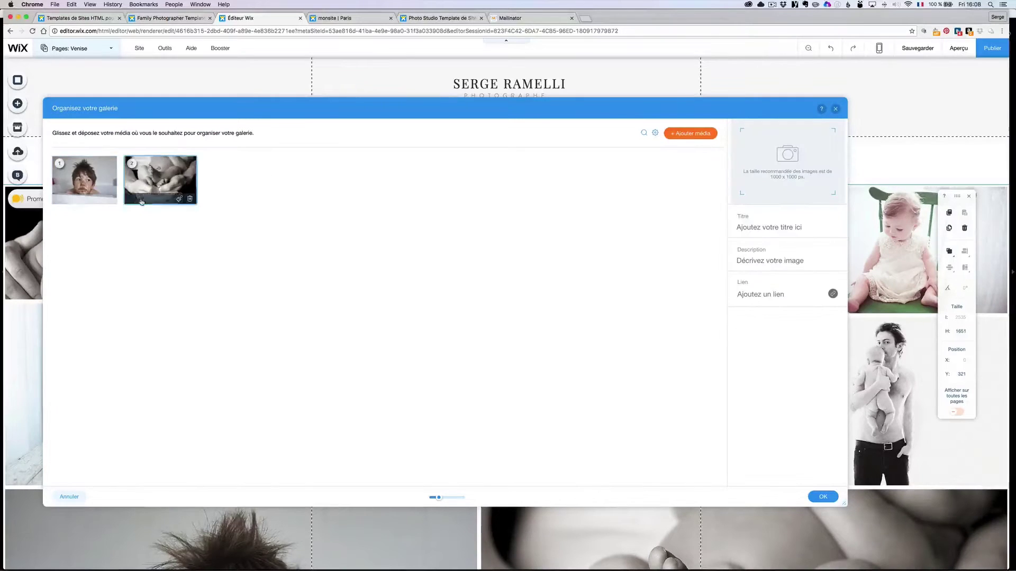
click(105, 199)
click(118, 200)
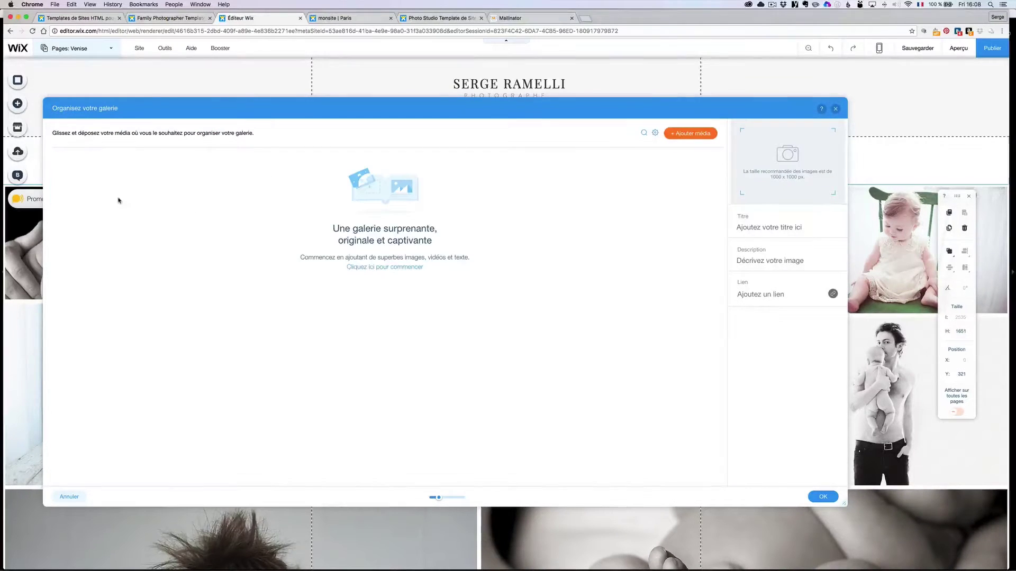
Step: Upload all the photos in the Venise folder, inside the Wix folder, to the media library for the gallery
click(688, 132)
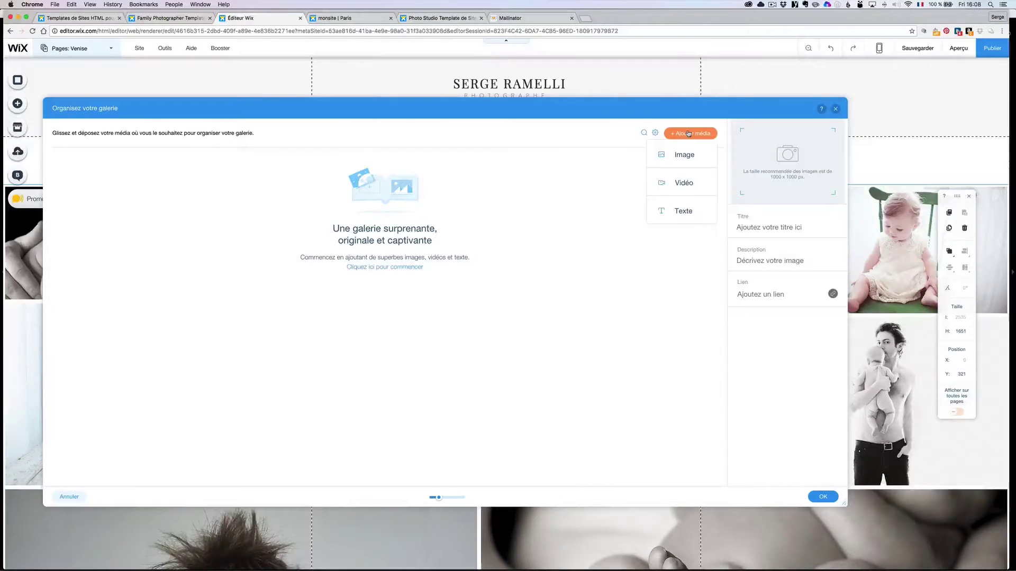
click(684, 159)
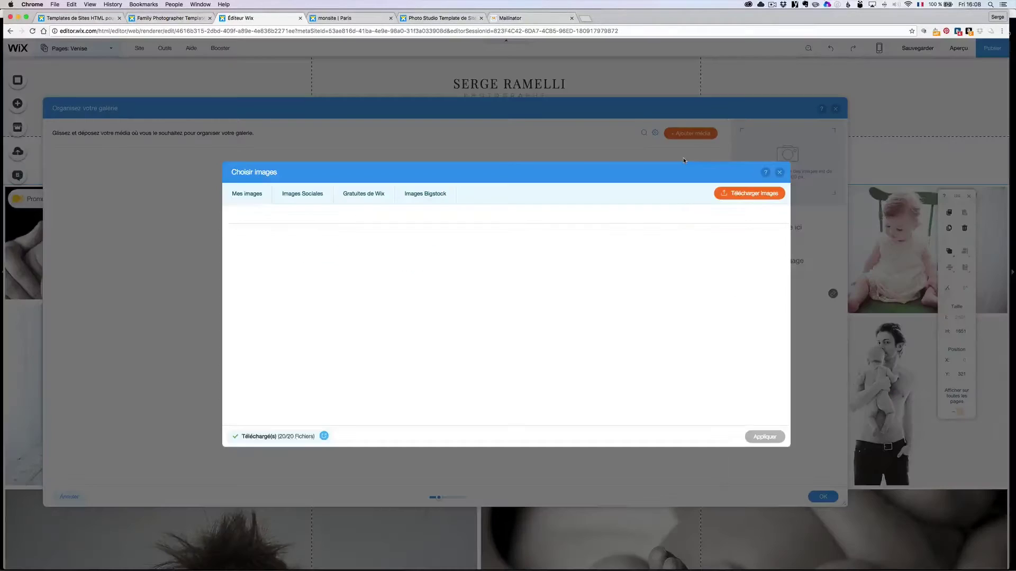
click(746, 190)
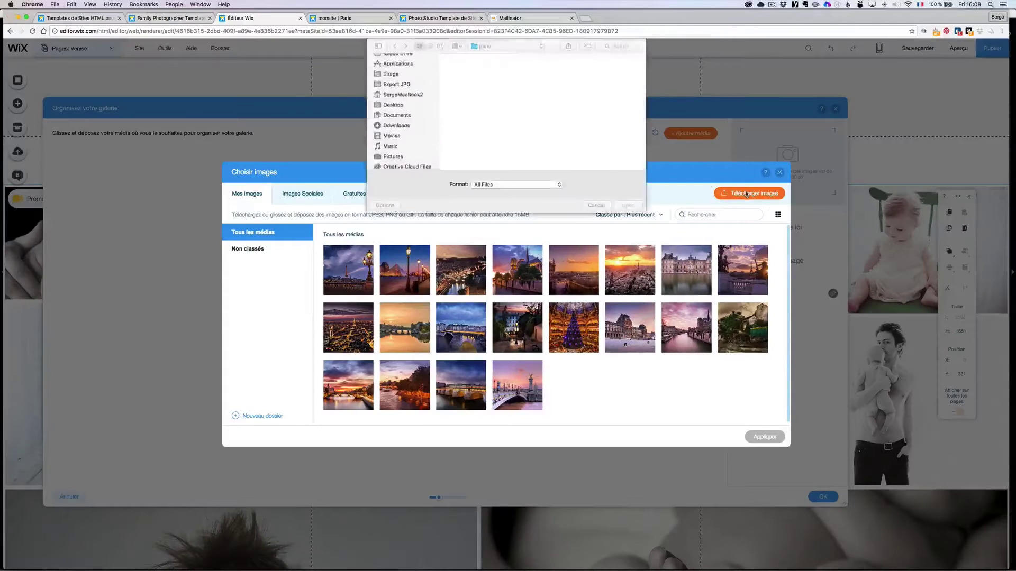
click(526, 51)
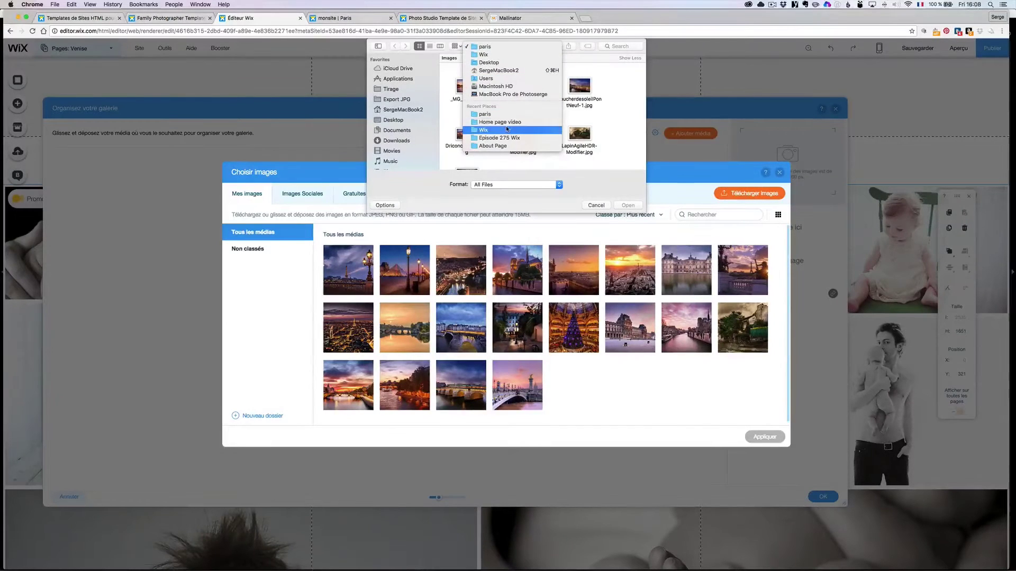
click(492, 129)
double_click(579, 132)
scroll(507, 108, down, 5)
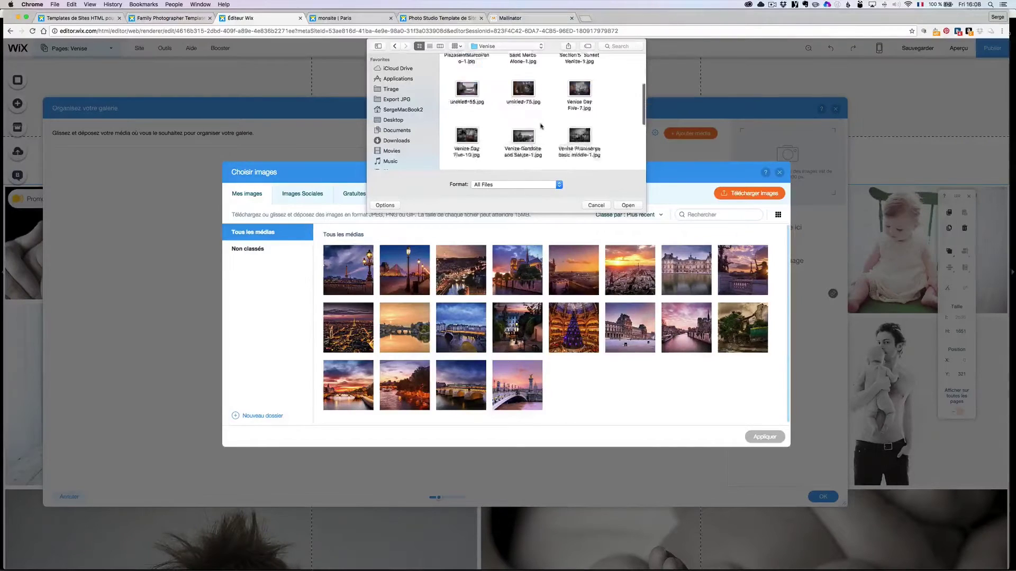
click(537, 160)
key(super+a)
click(630, 207)
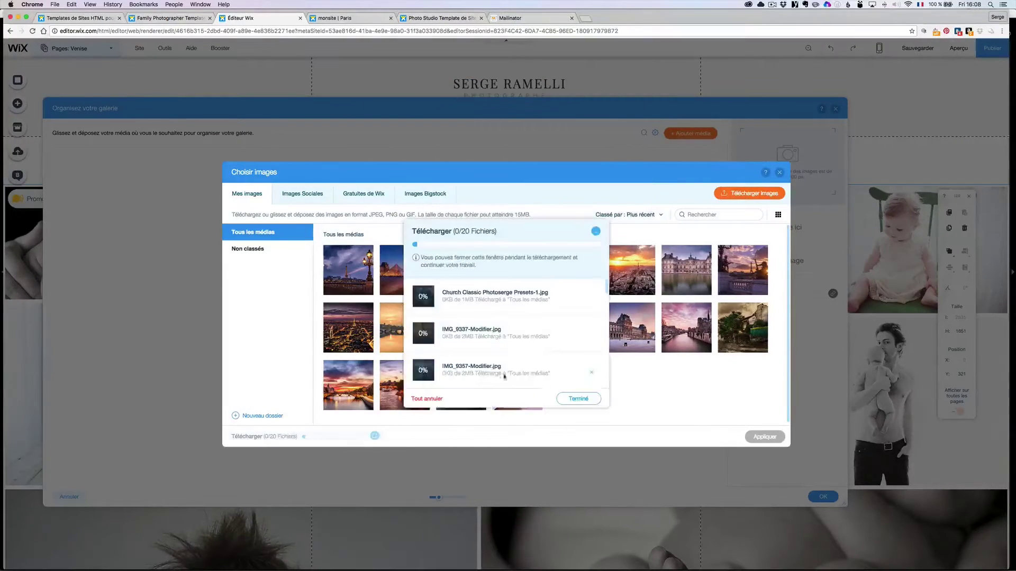
click(587, 401)
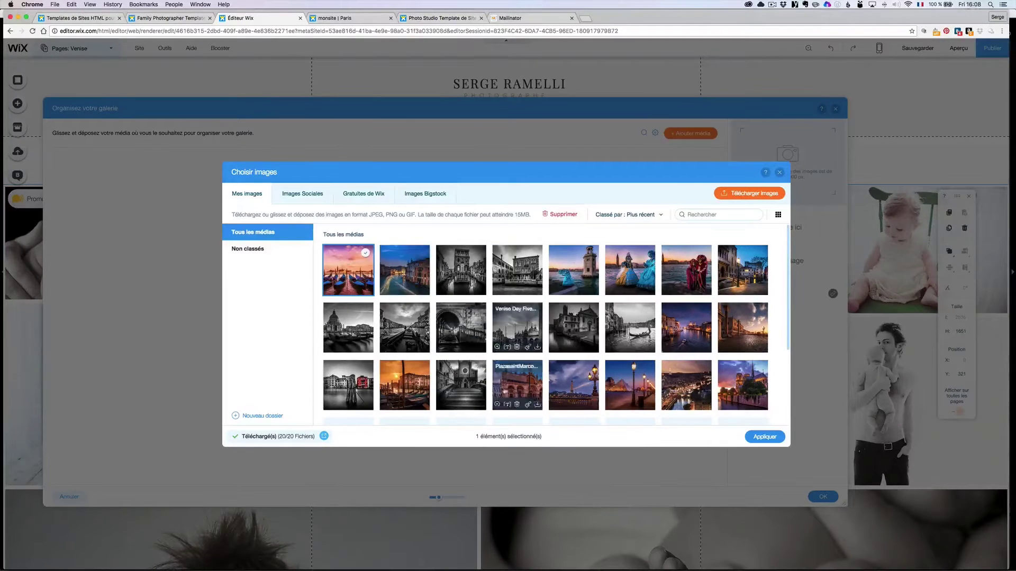
Step: Select all the uploaded Venice photos in the media library, ending with the Saint Mark's Square panorama, and add them to the gallery
mouse_move(497, 347)
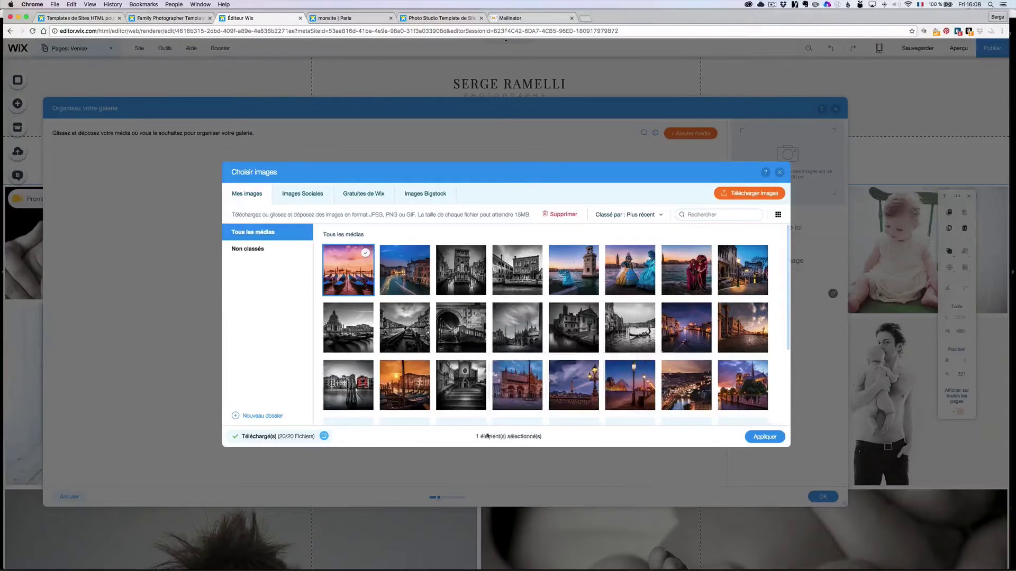
click(533, 403)
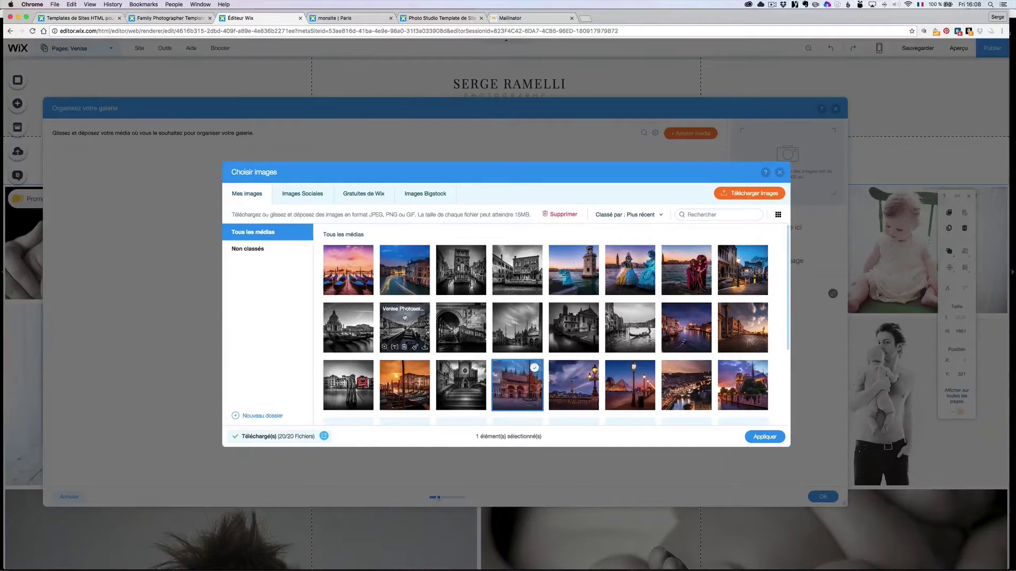
click(454, 374)
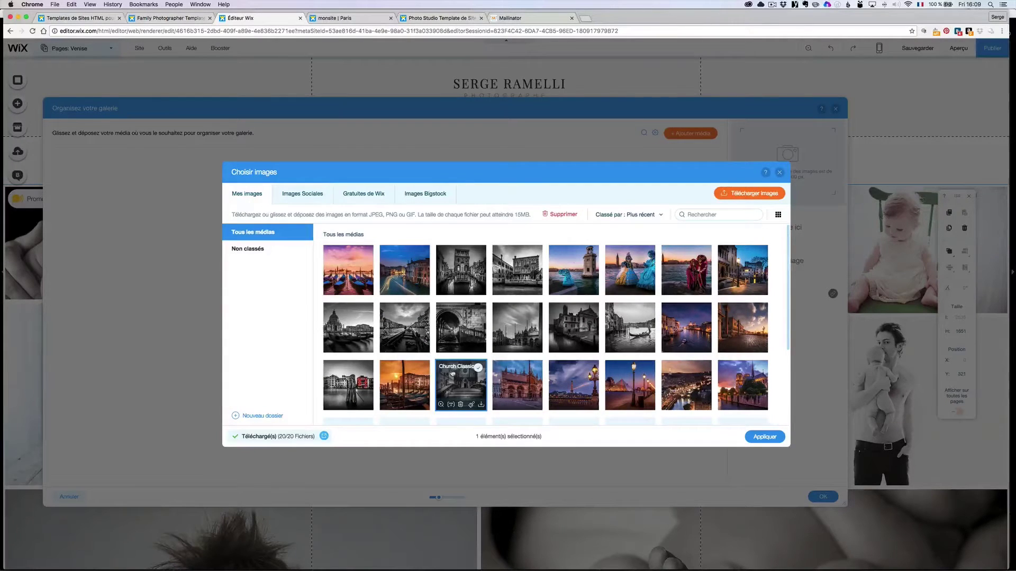
click(351, 272)
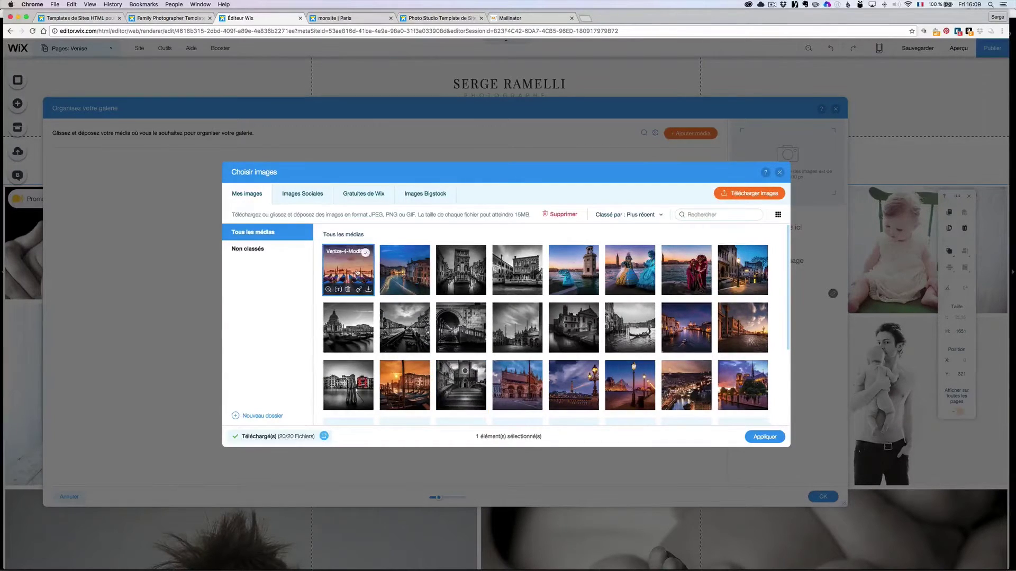
click(456, 377)
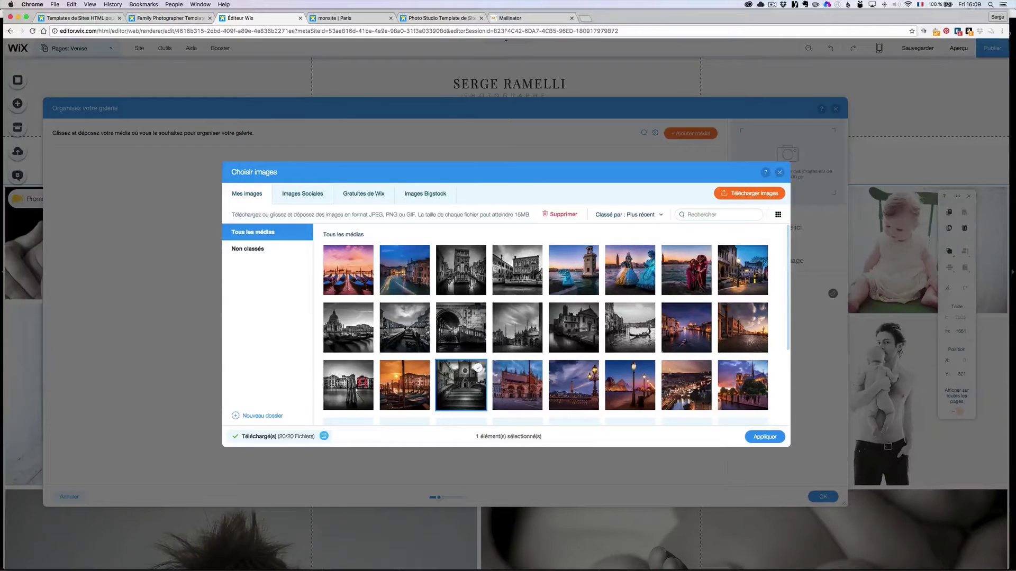
super+click(350, 267)
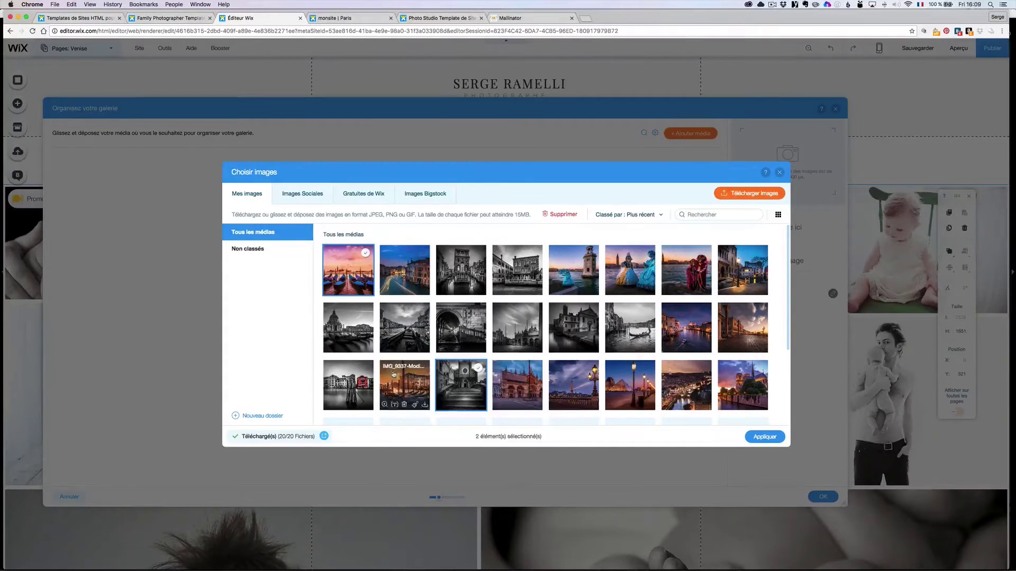
shift+click(401, 375)
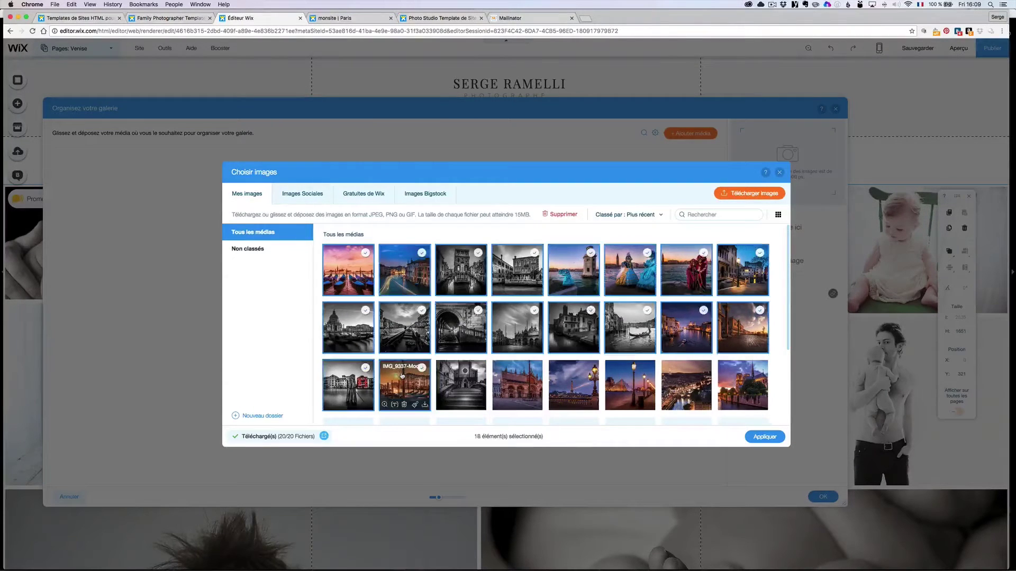
super+click(458, 381)
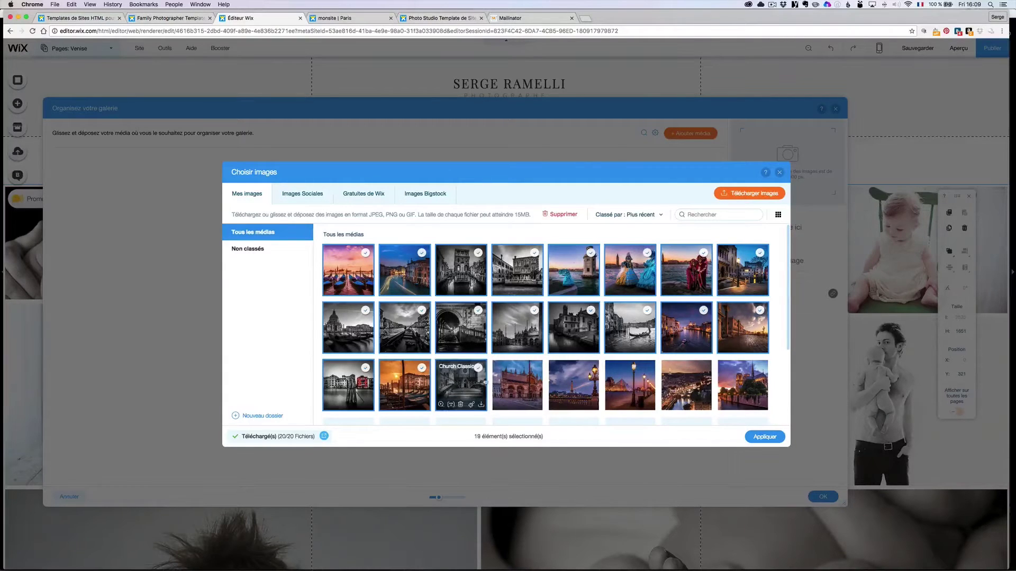
super+click(516, 378)
click(765, 437)
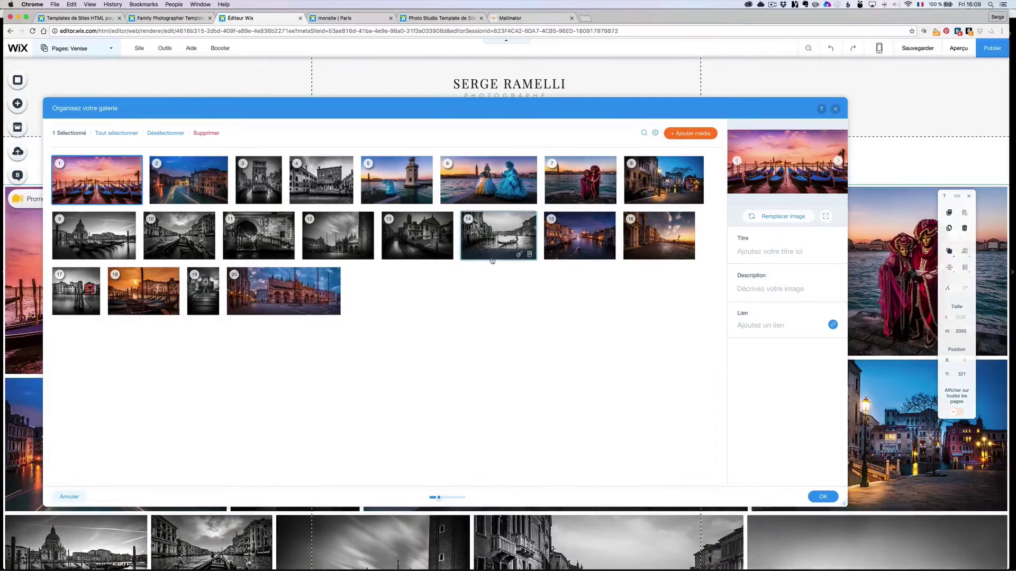
Step: Reorder the Venise gallery photos to mix black-and-white with colour shots, keeping the pink gondola sunset first, and apply the arrangement
drag(397, 180, 324, 180)
drag(413, 234, 580, 180)
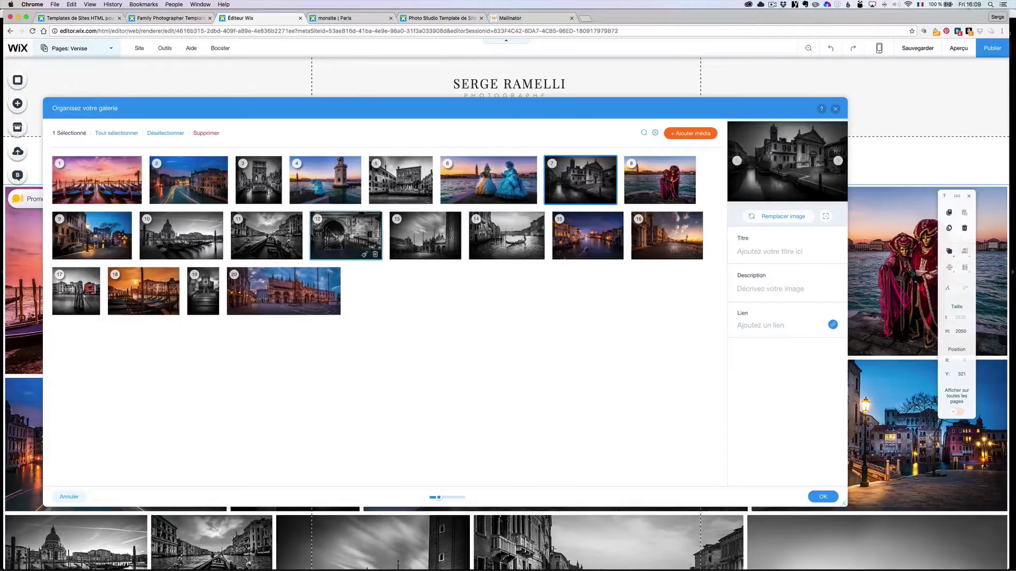
drag(126, 285, 225, 233)
drag(265, 291, 222, 292)
drag(108, 293, 434, 243)
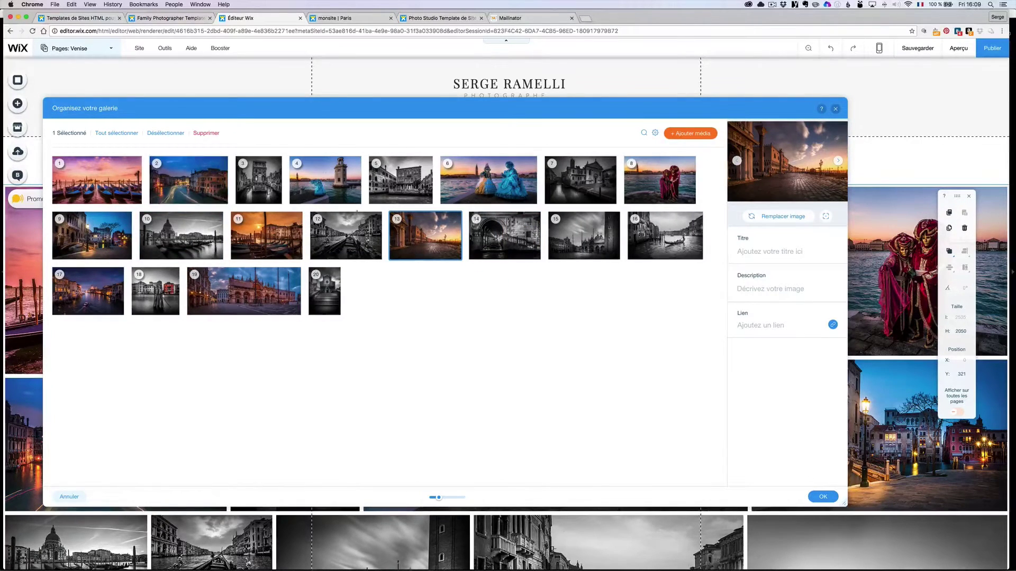
drag(73, 290, 175, 179)
drag(327, 181, 175, 180)
drag(656, 233, 320, 182)
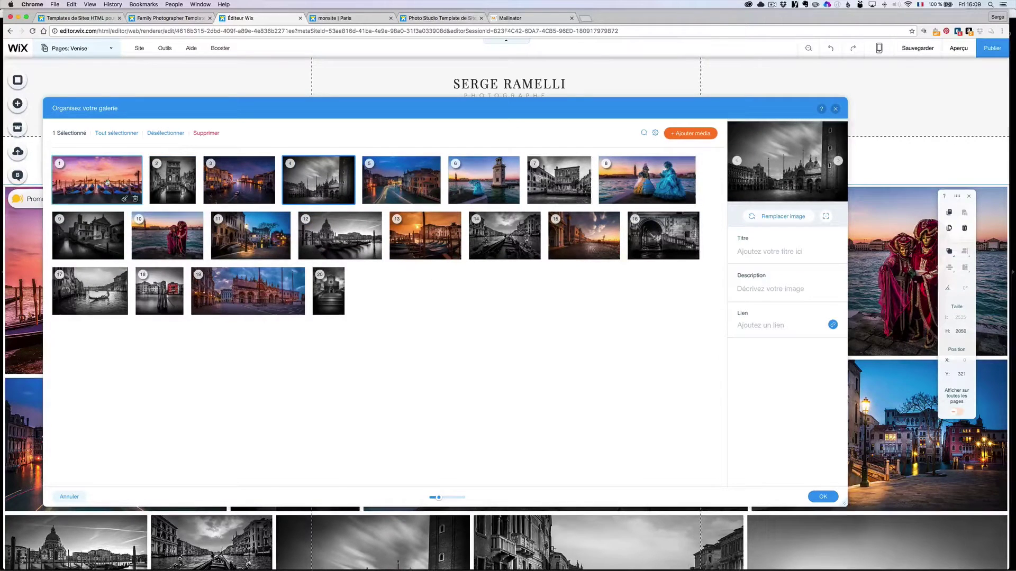
click(109, 165)
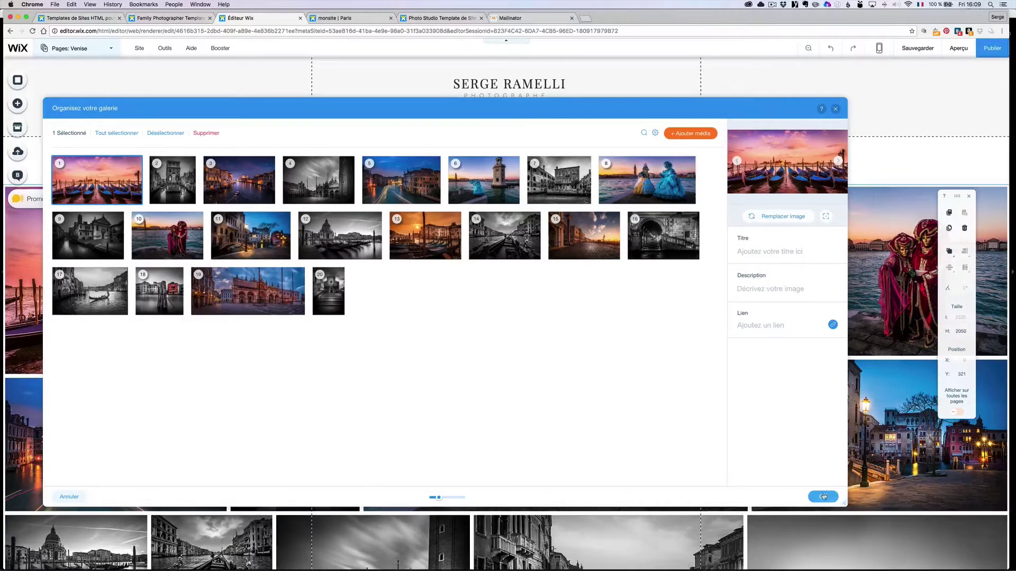
click(823, 496)
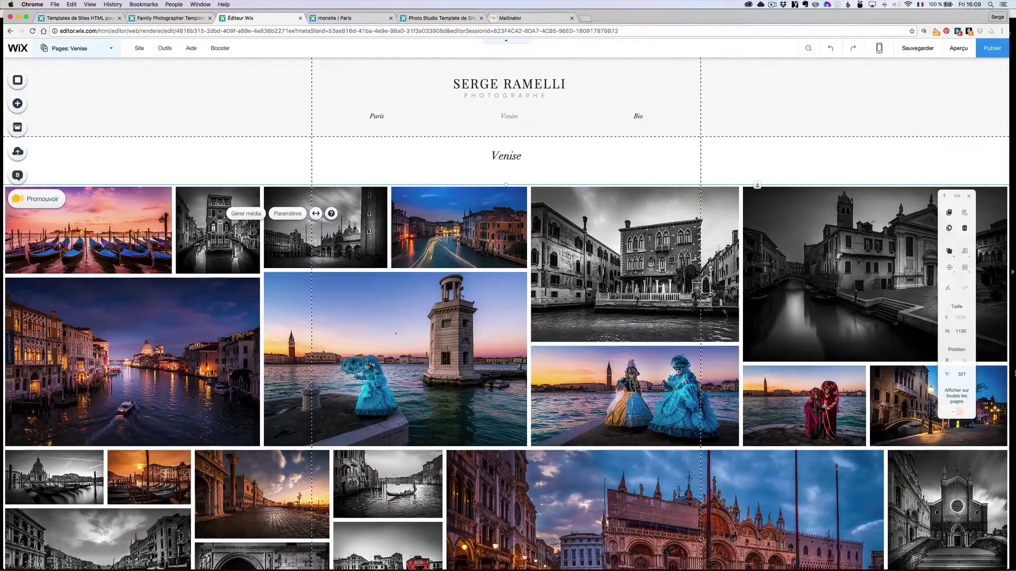
Step: Duplicate the Venise page and name the copy "Paysages"
click(114, 48)
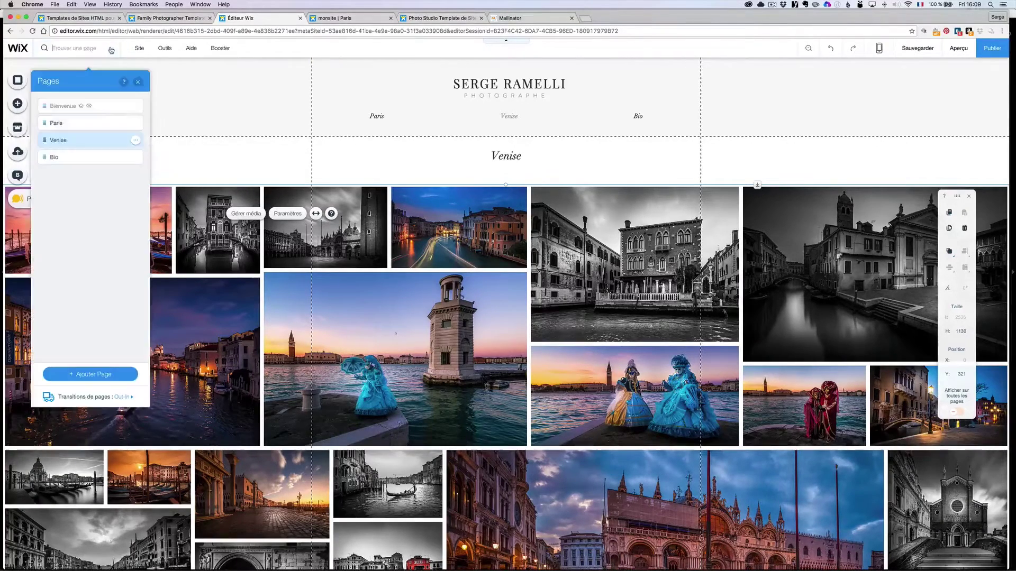
click(135, 140)
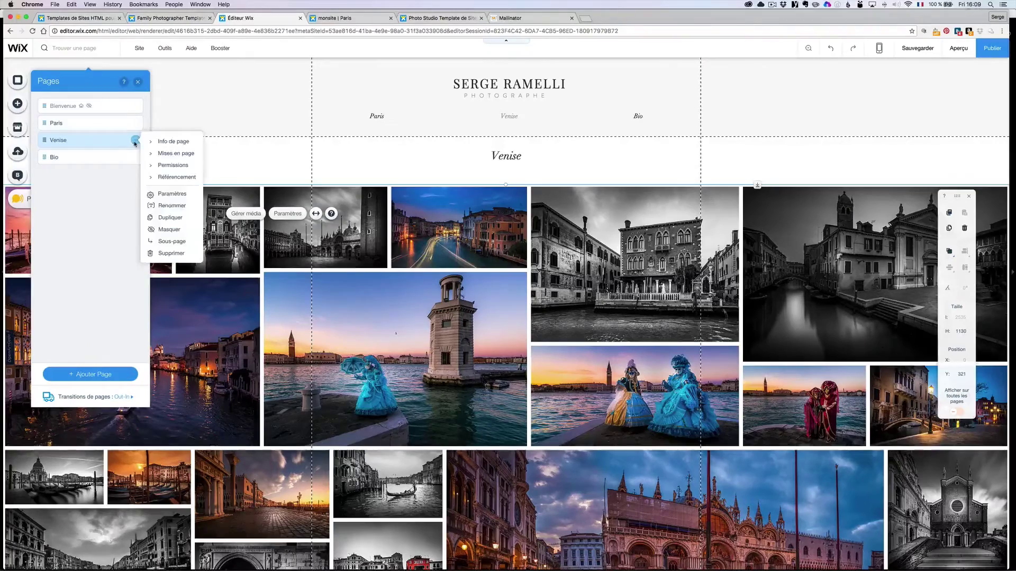
click(170, 218)
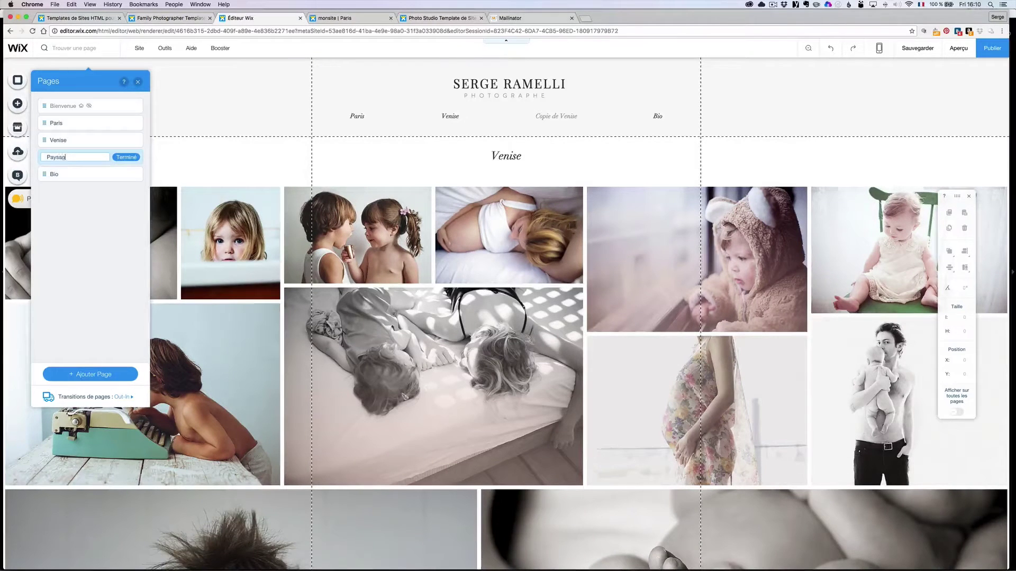
click(124, 159)
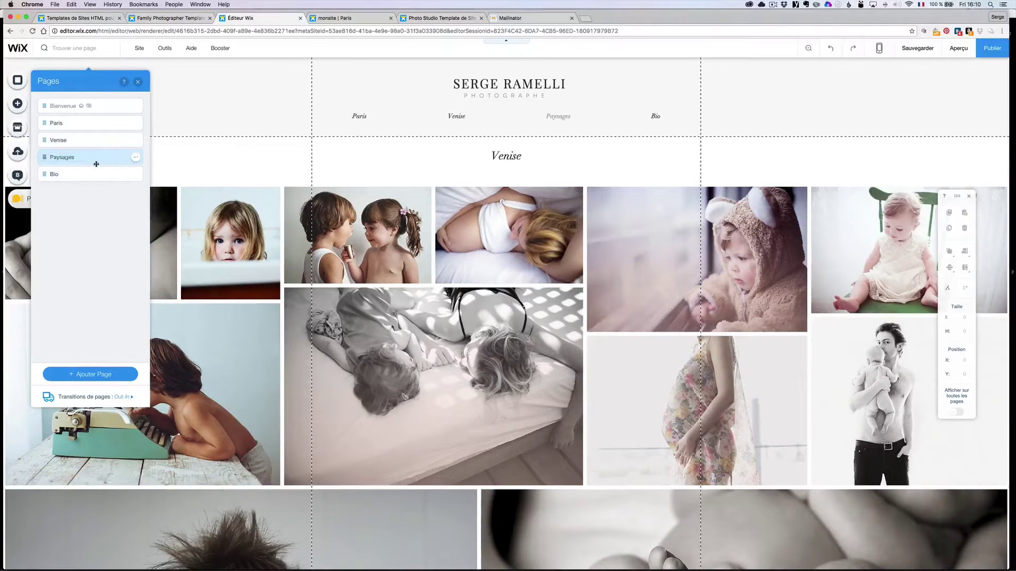
Step: Duplicate the Paysages page and name the copy "USA"
click(135, 158)
click(168, 237)
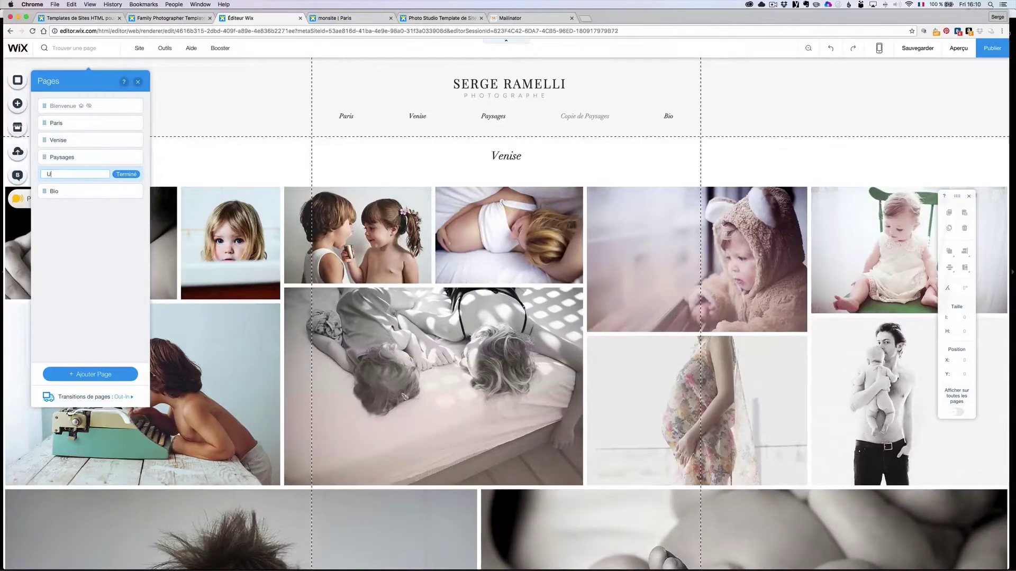
click(130, 175)
Step: Go to the Paysages page and delete all the sample family images from its gallery
click(99, 159)
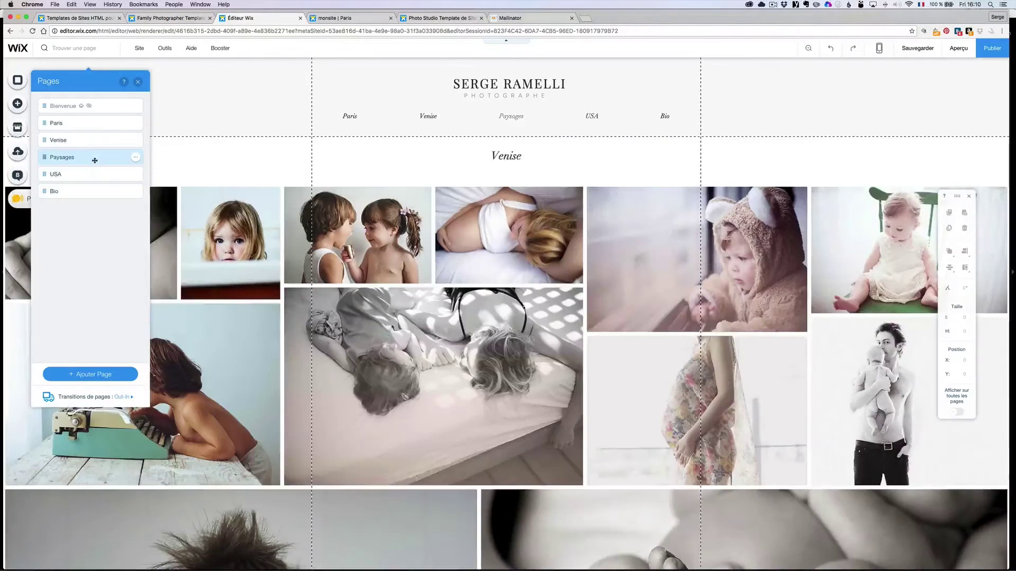
click(362, 252)
click(364, 237)
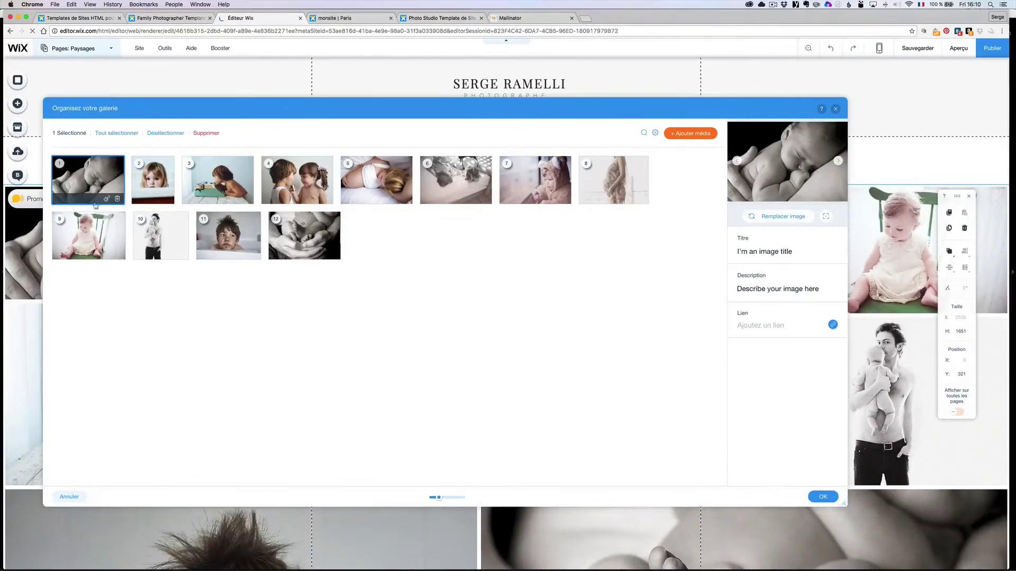
click(117, 200)
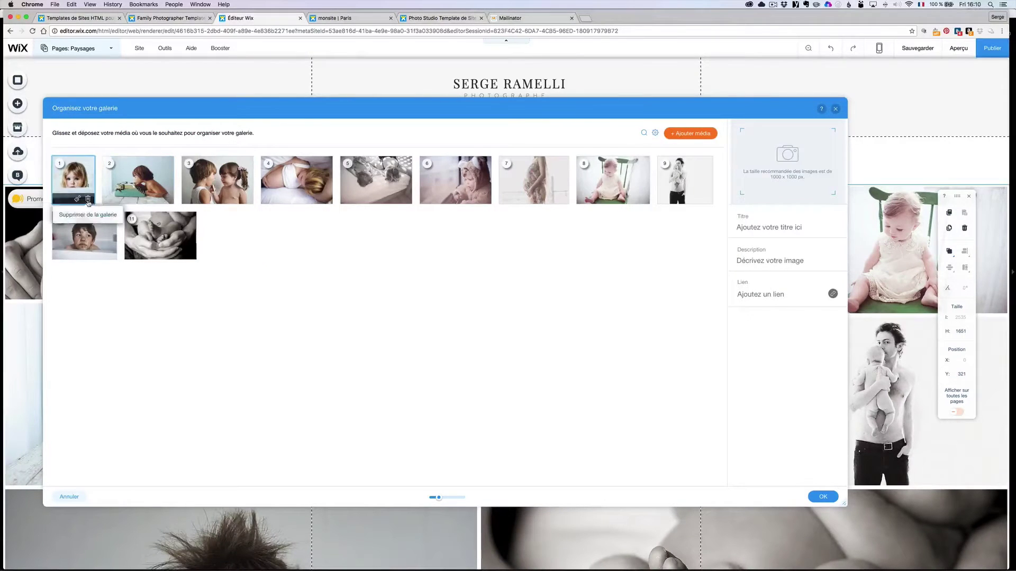
click(88, 199)
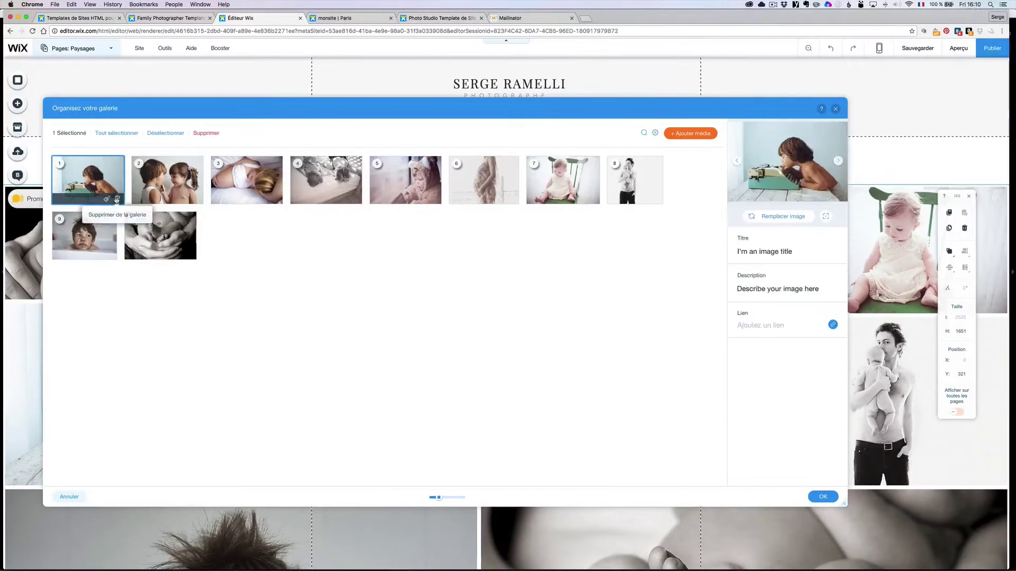
click(117, 199)
click(117, 199)
click(116, 200)
click(117, 200)
click(115, 199)
click(117, 200)
click(117, 200)
click(118, 199)
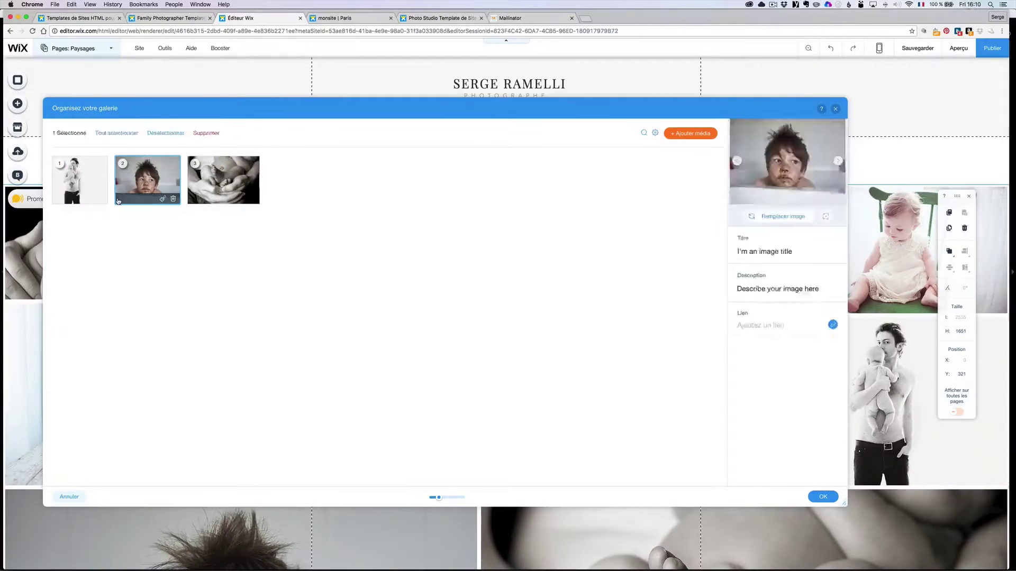
click(173, 200)
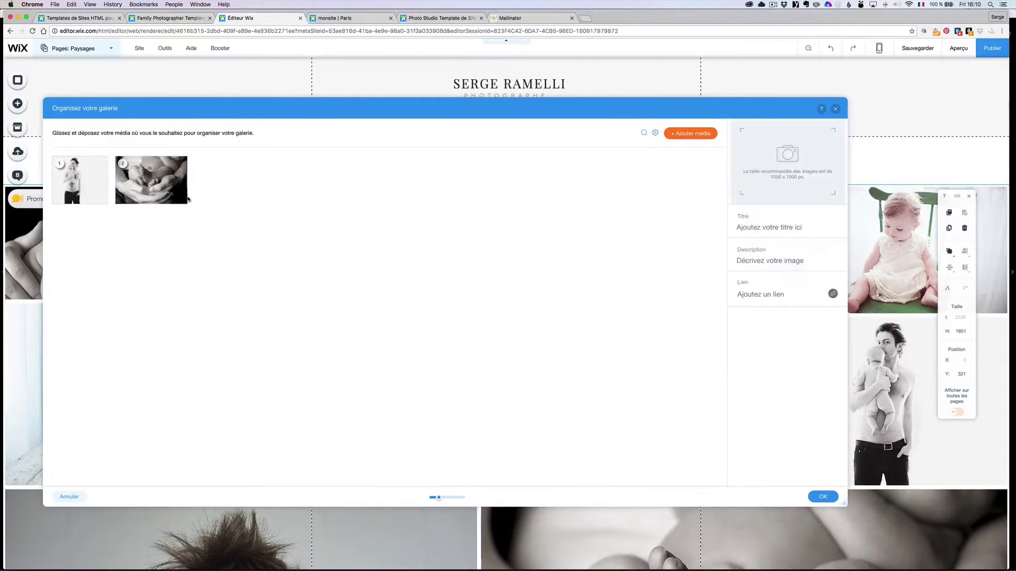
click(153, 185)
click(80, 185)
click(691, 133)
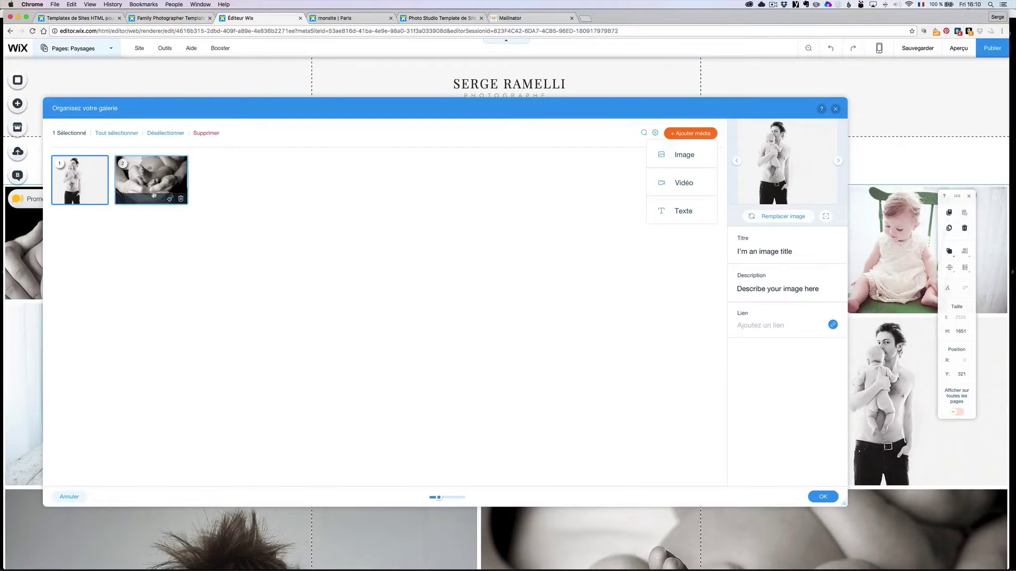
click(182, 199)
click(102, 199)
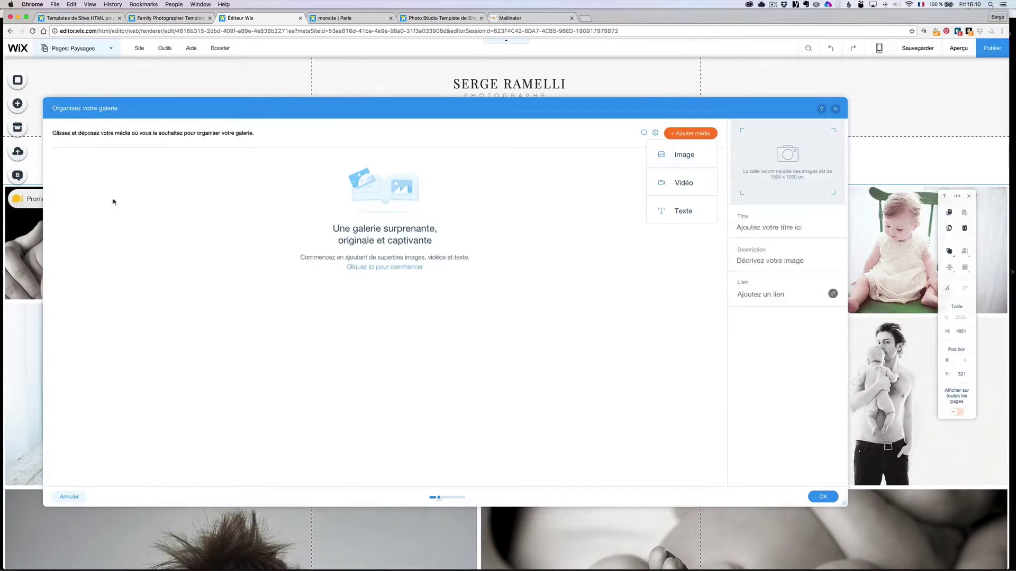
Step: Upload all the photos in the Landscapes folder, inside the Wix folder, to the media library for the Paysages gallery
click(684, 155)
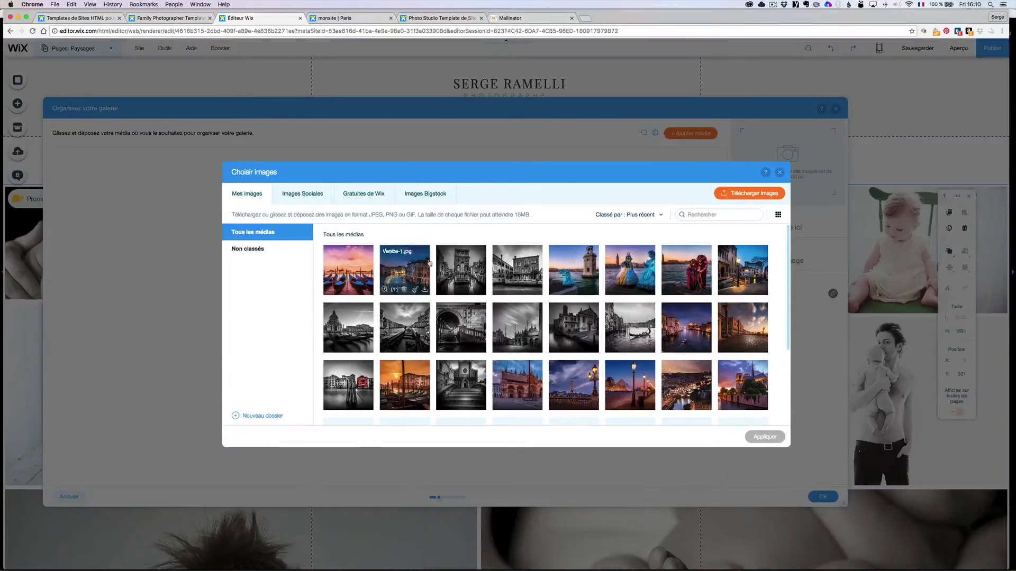
scroll(603, 301, down, 3)
click(740, 193)
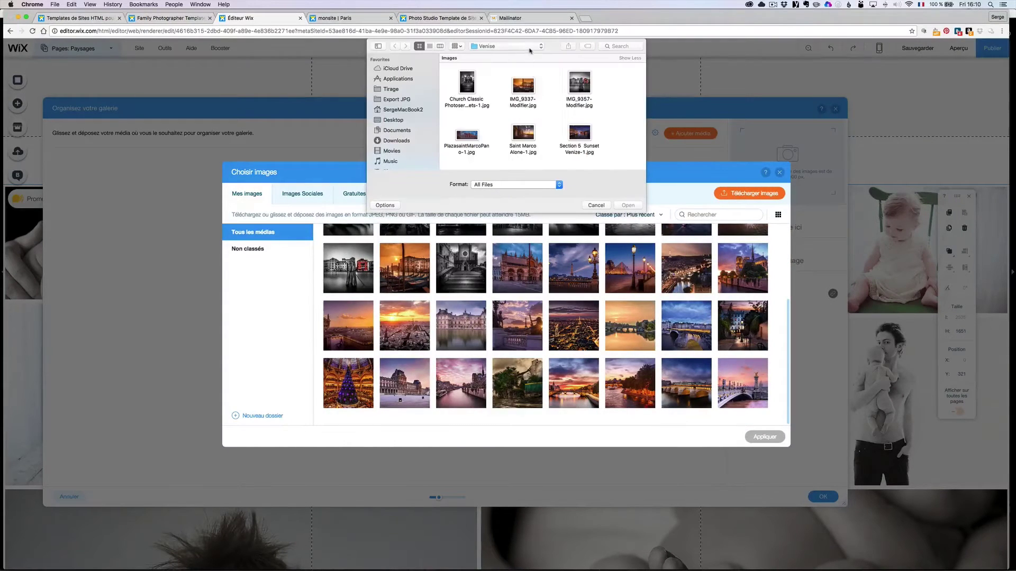
click(529, 51)
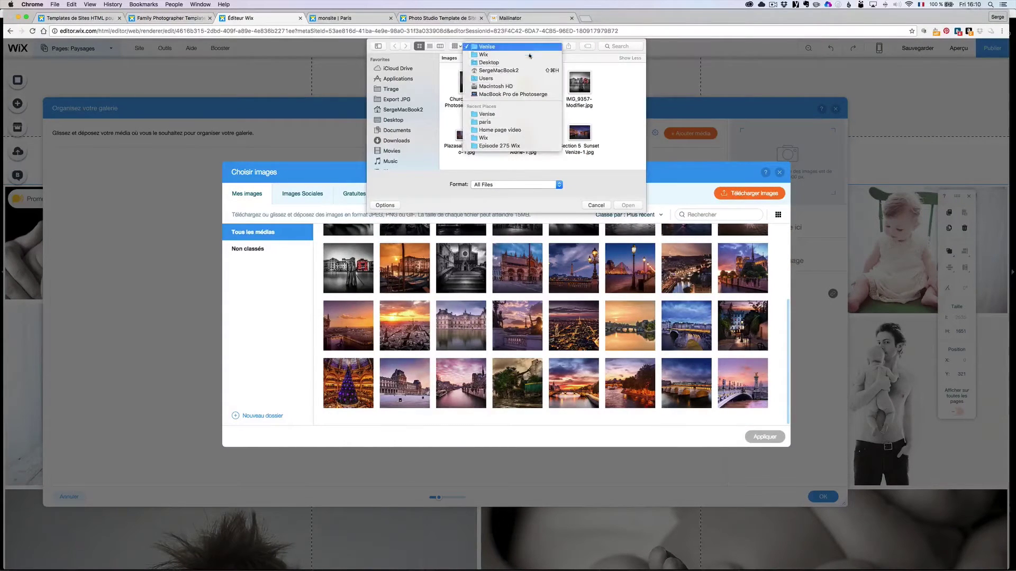
click(526, 137)
double_click(585, 94)
click(520, 80)
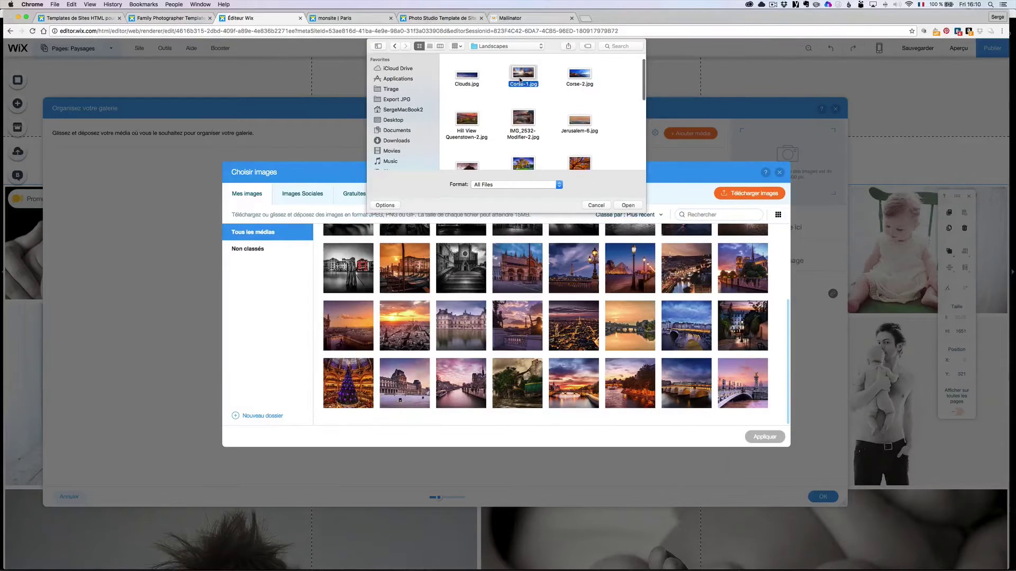
key(super+a)
click(627, 205)
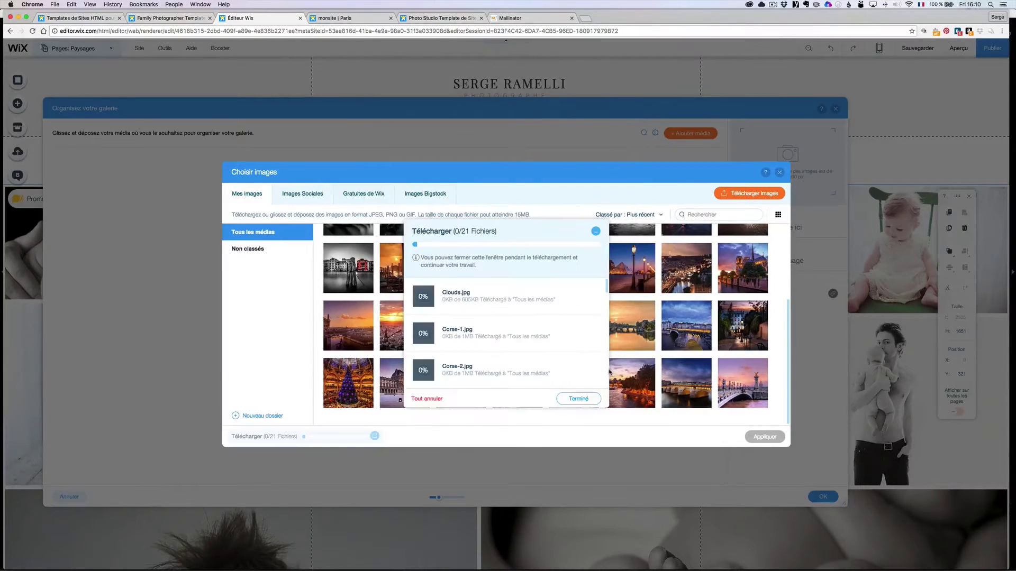
click(578, 399)
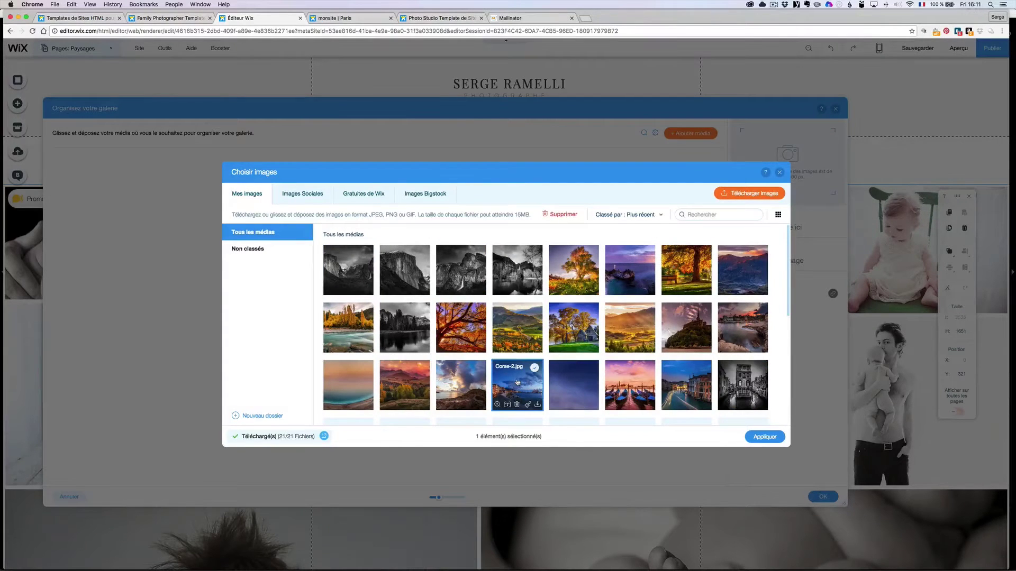
Step: Select the 20 newly uploaded landscape photos, up to and including Corse-2.jpg, and add them to the Paysages gallery
click(507, 372)
shift+click(468, 377)
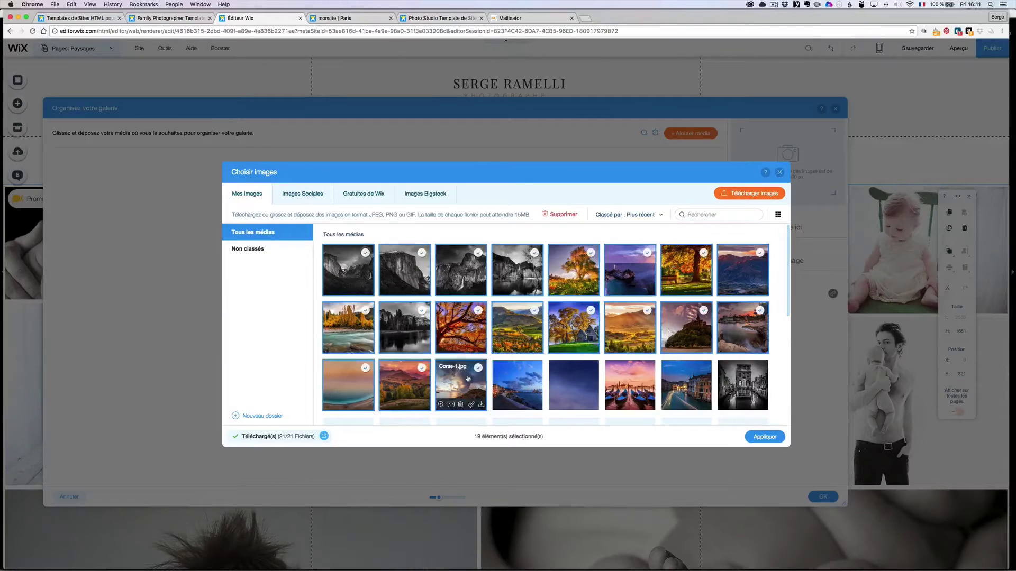
click(513, 380)
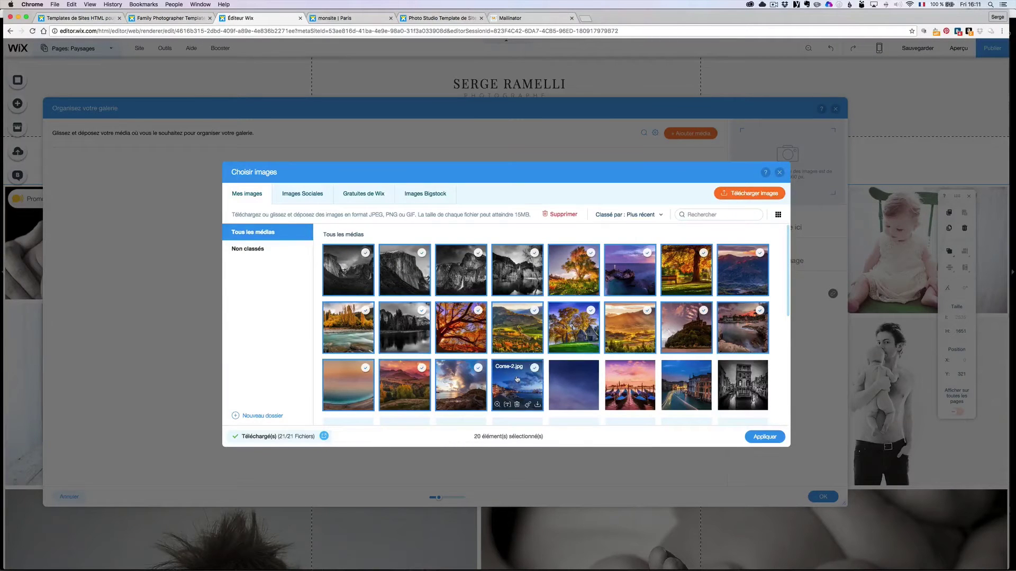
click(771, 439)
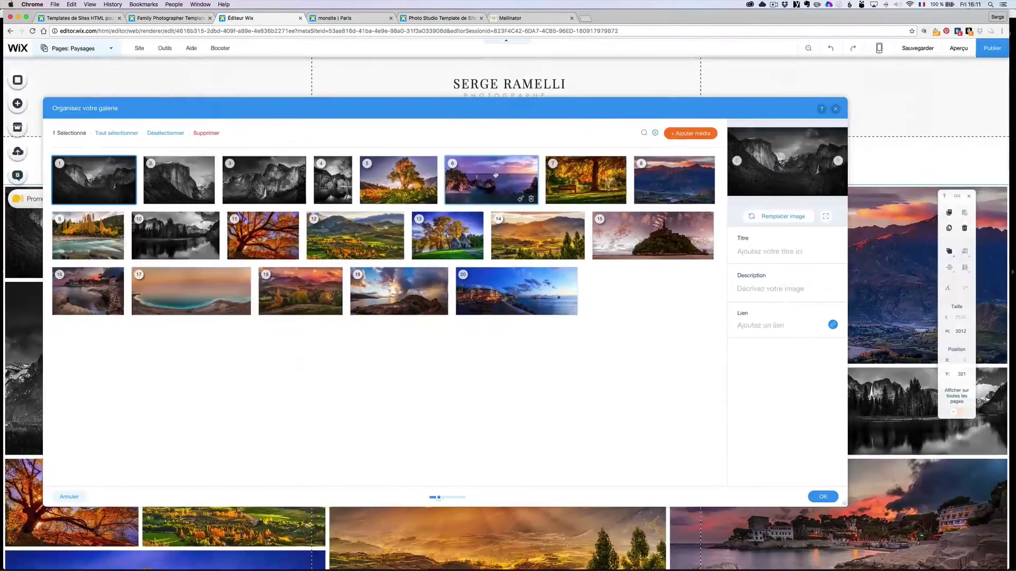
Step: Reorder the Paysages gallery with the purple seascape first, sunset mountains third, red autumn tree fifth, lone tree seventh and beach panorama twelfth
drag(495, 175, 55, 179)
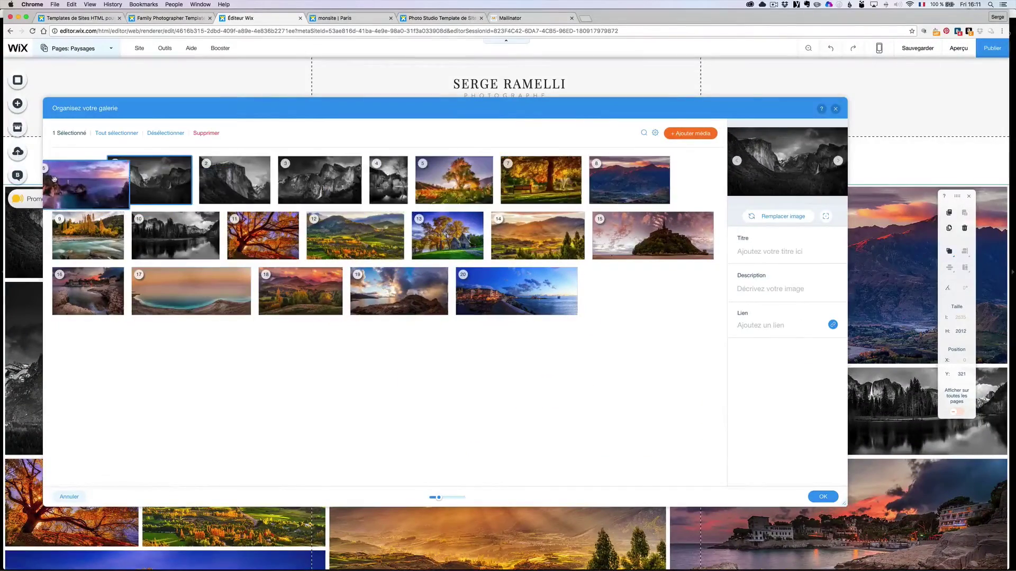
drag(663, 176, 296, 183)
drag(263, 233, 447, 180)
drag(667, 180, 619, 179)
drag(333, 283, 371, 236)
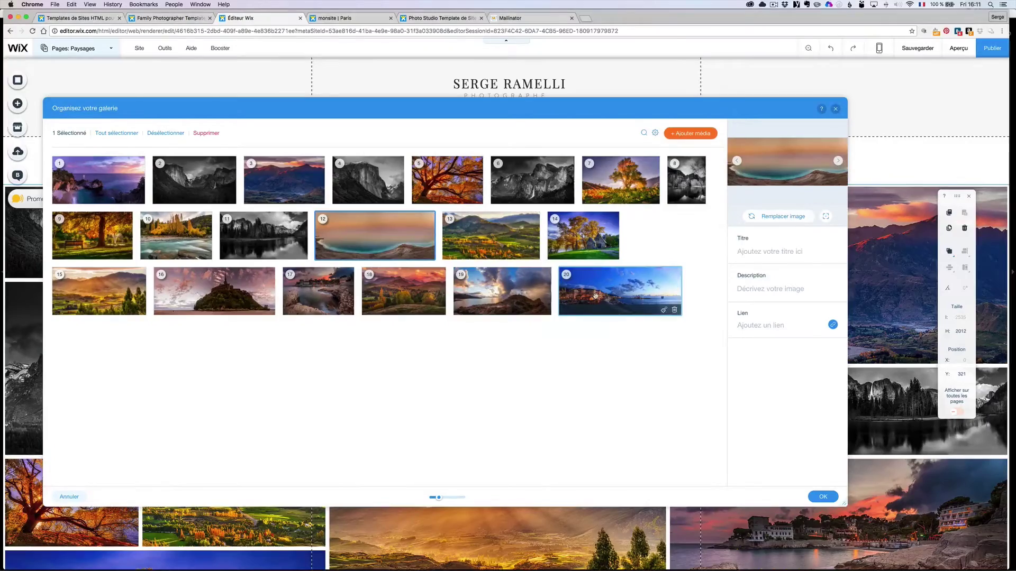
click(823, 497)
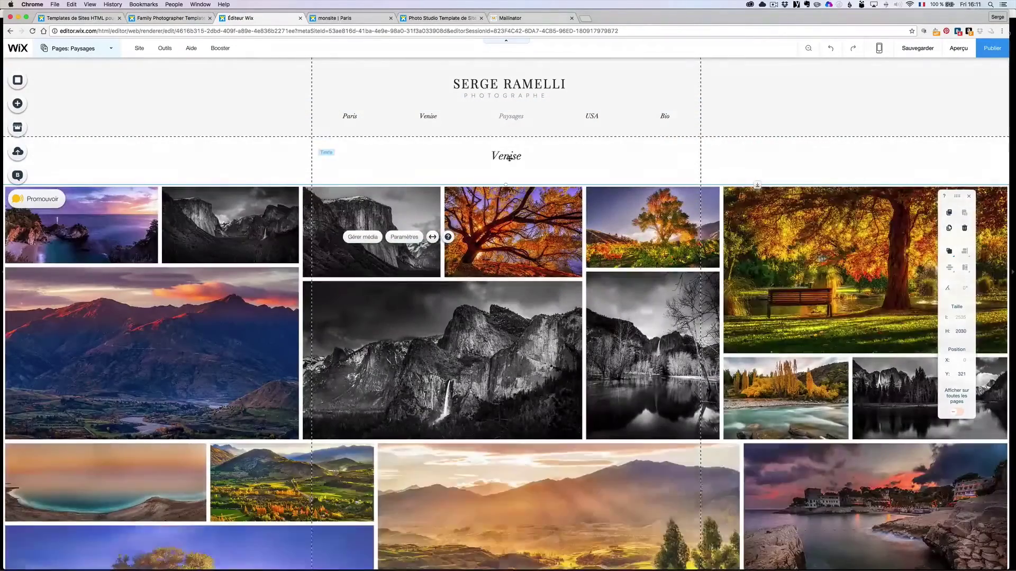
Step: Change the heading above the Paysages gallery to "Paysages"
double_click(508, 156)
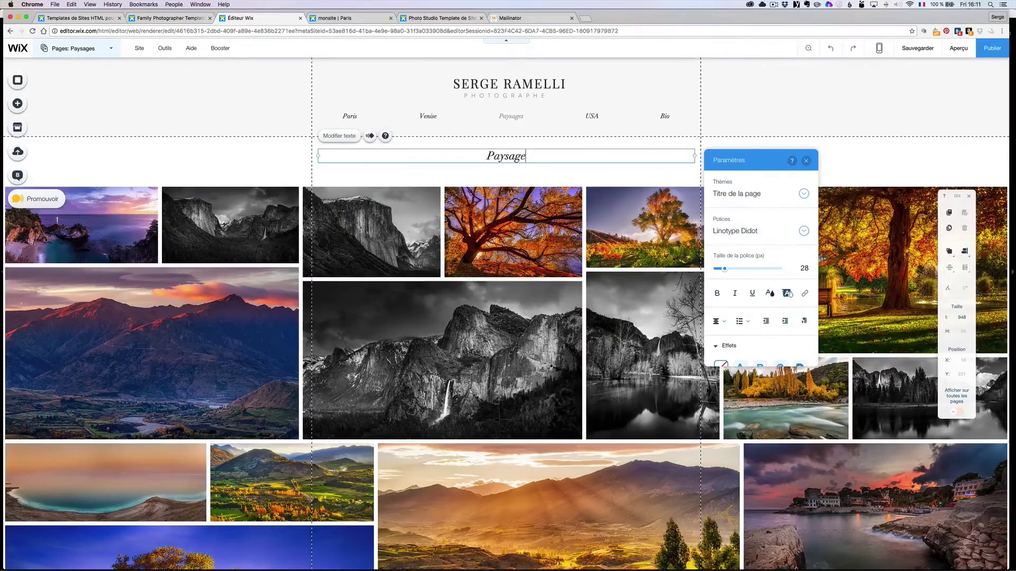
click(491, 173)
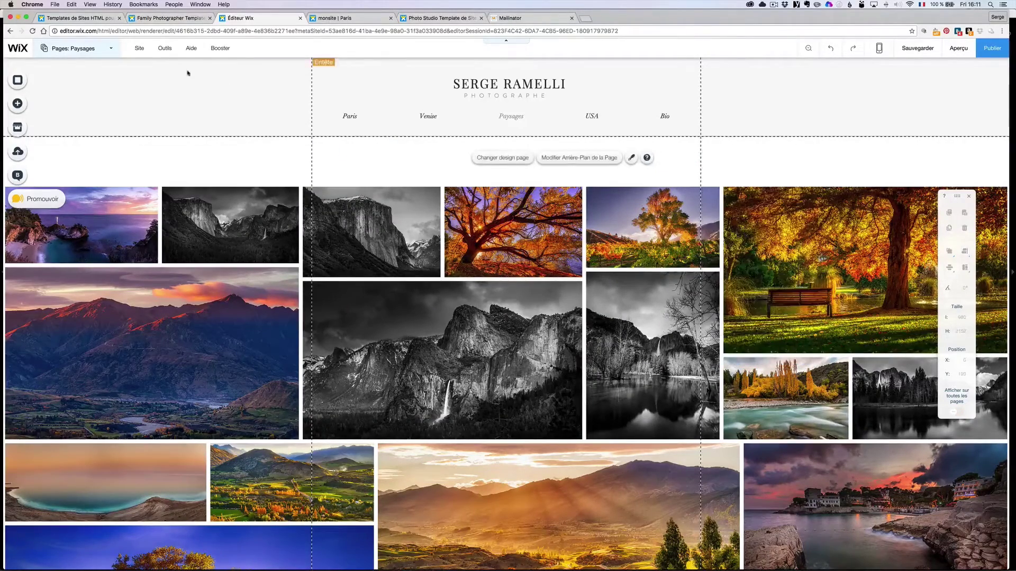
Step: Go to the USA page and delete all the sample family images from its gallery
click(103, 49)
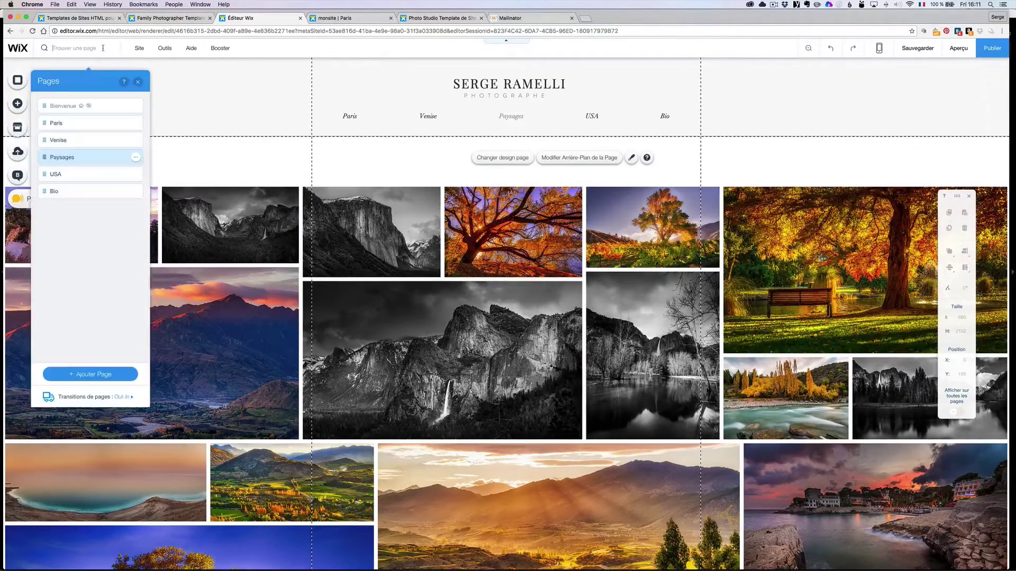
click(92, 175)
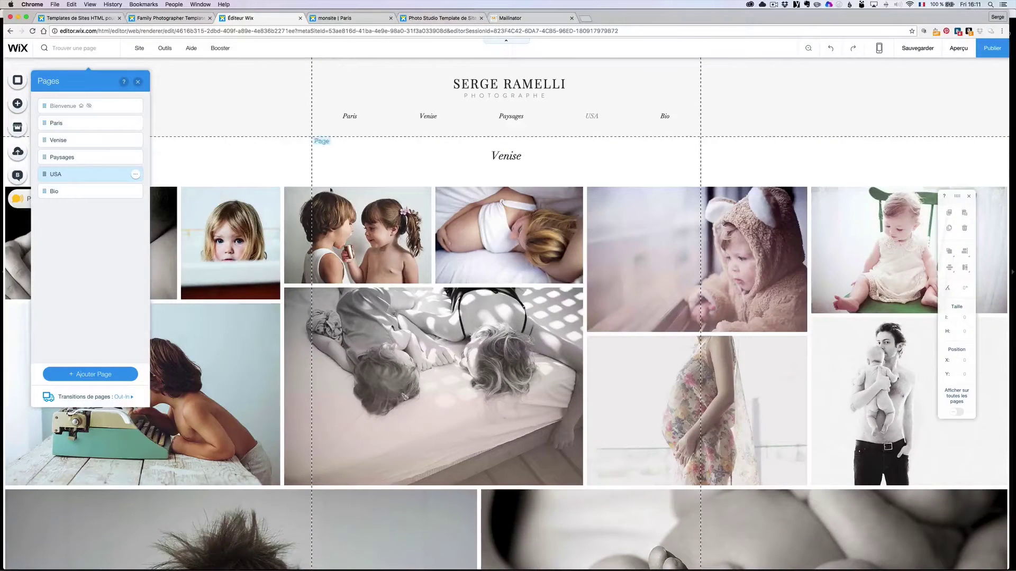
click(337, 205)
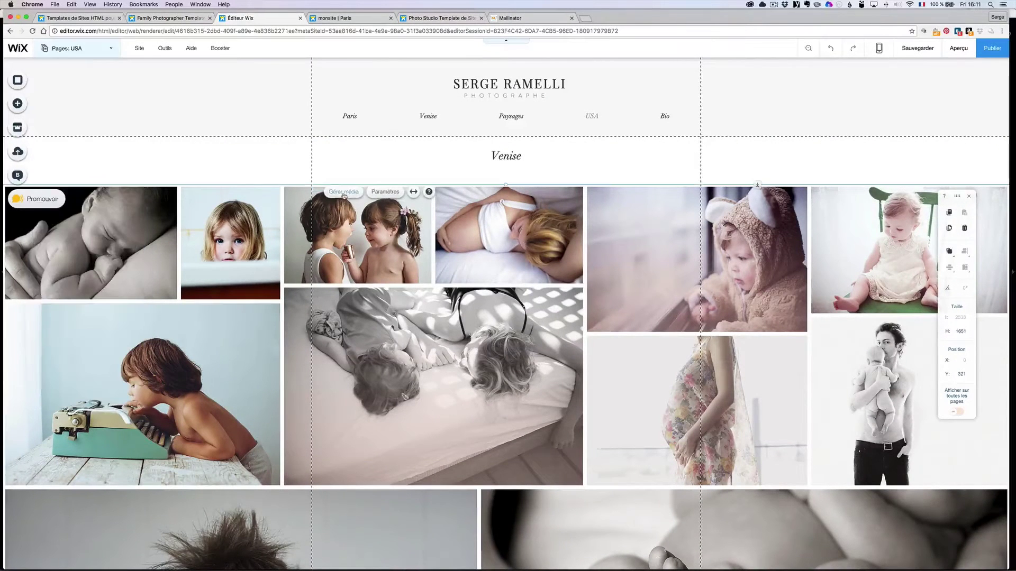
click(344, 195)
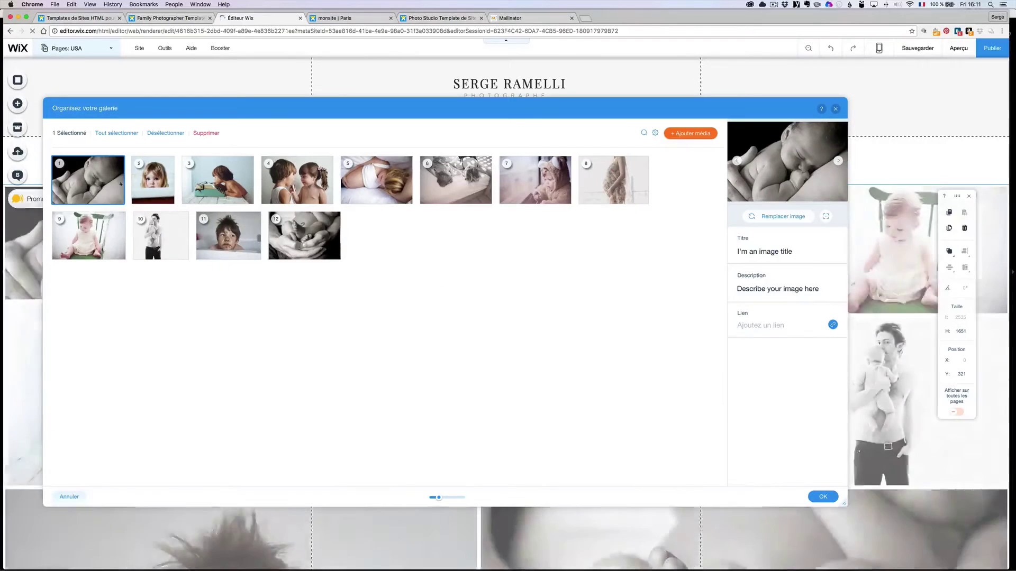
click(116, 200)
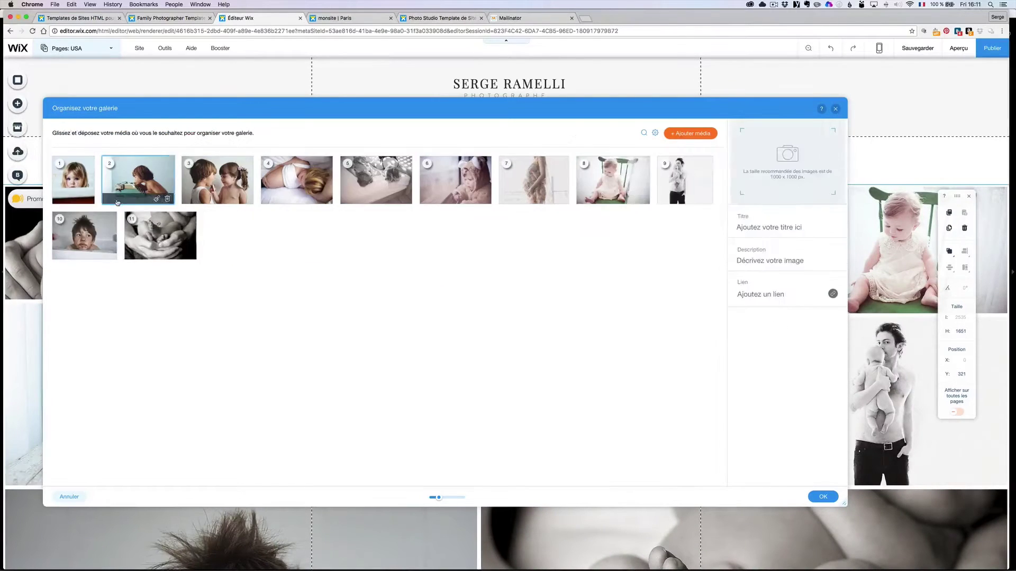
click(88, 199)
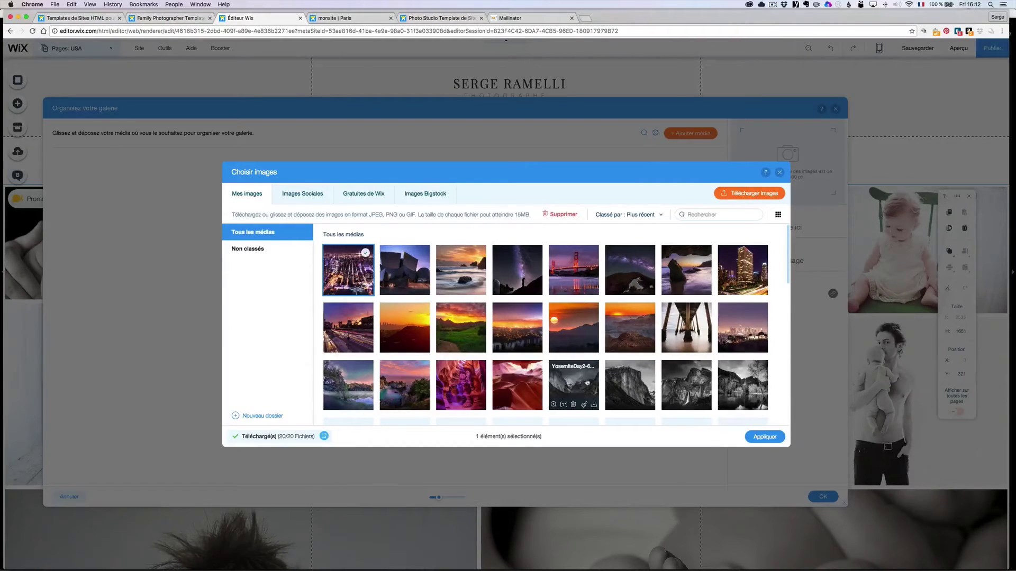
Step: Select the 20 newly uploaded USA photos, up to and including antillope-14.jpg, and add them to the USA gallery
scroll(566, 365, down, 3)
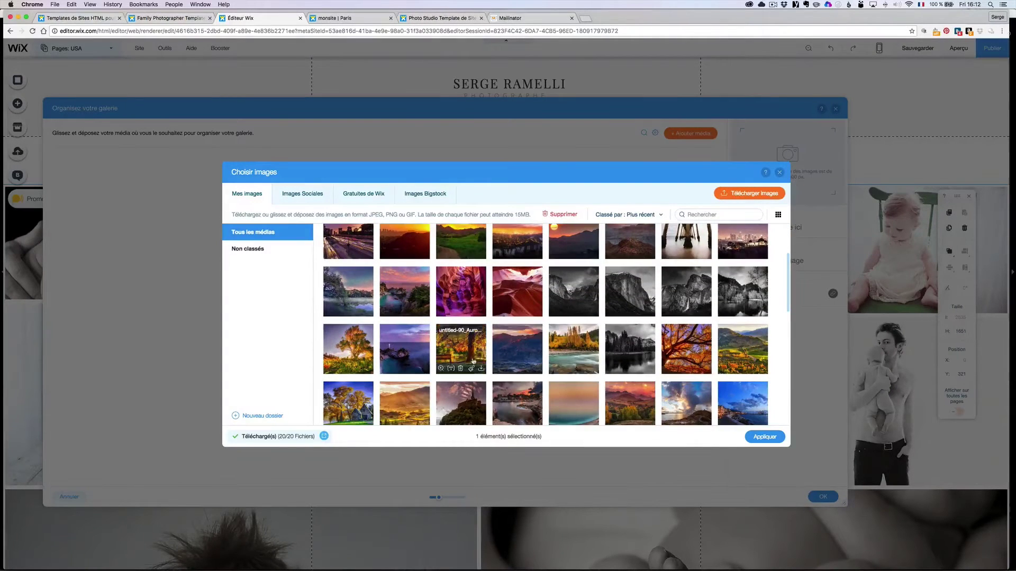
scroll(711, 339, up, 1)
scroll(711, 338, up, 3)
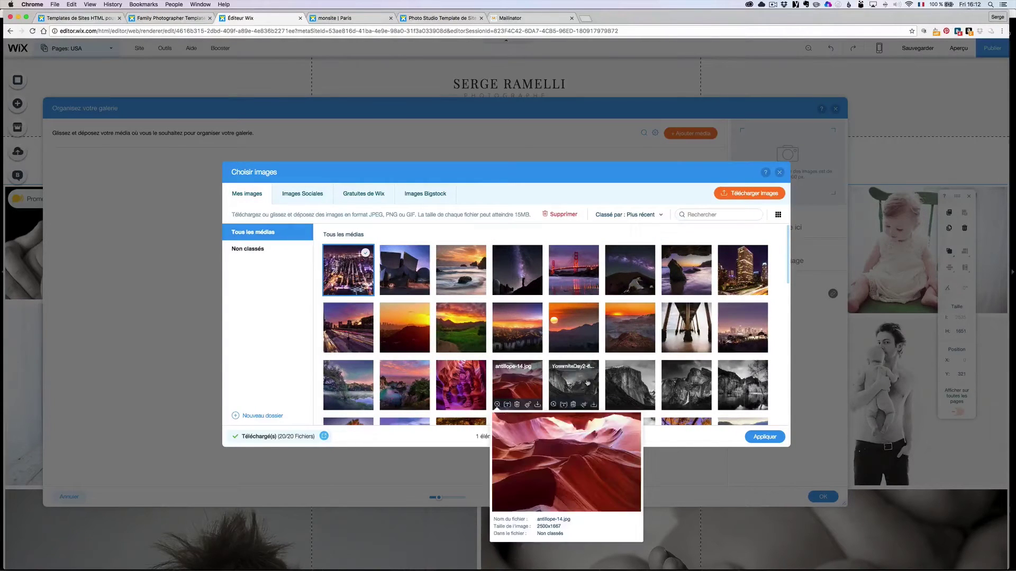
click(742, 383)
click(368, 287)
shift+click(525, 386)
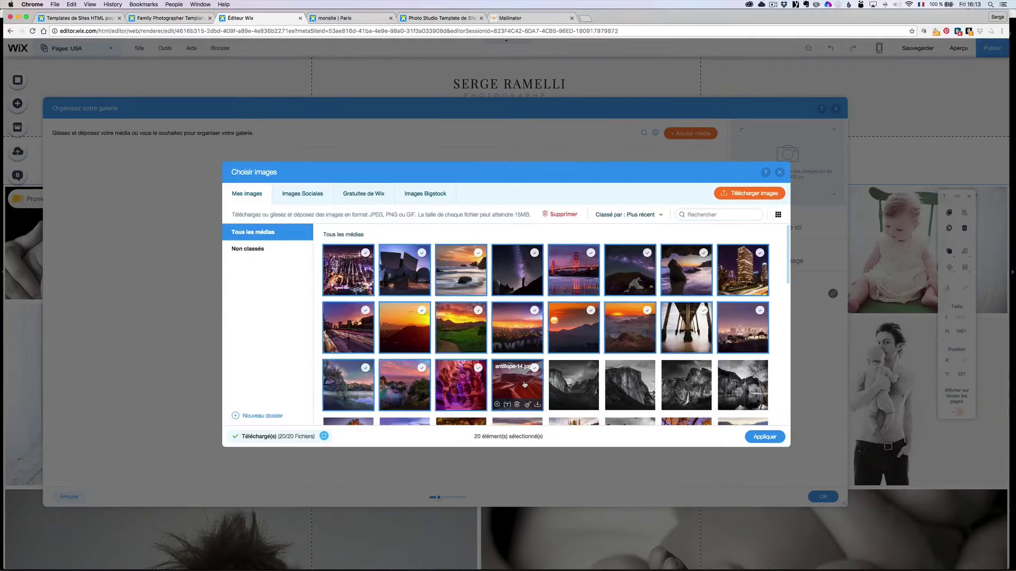
click(764, 437)
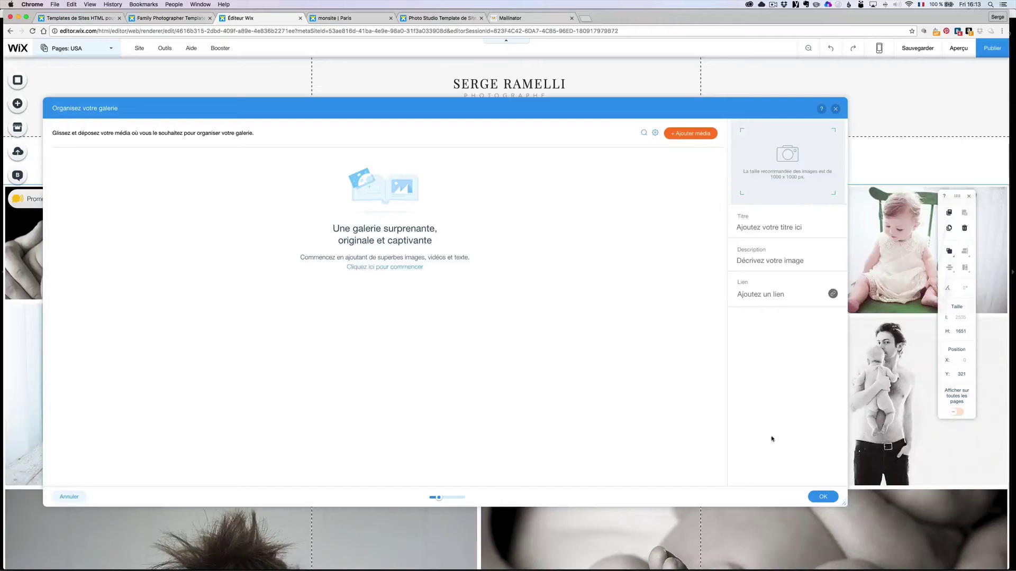
Step: Reorder the USA gallery with the Golden Gate Bridge first, the yellow city sunset second and the canyon sunset fifth, and apply the order
drag(399, 180, 88, 180)
drag(170, 239, 193, 180)
drag(555, 234, 404, 169)
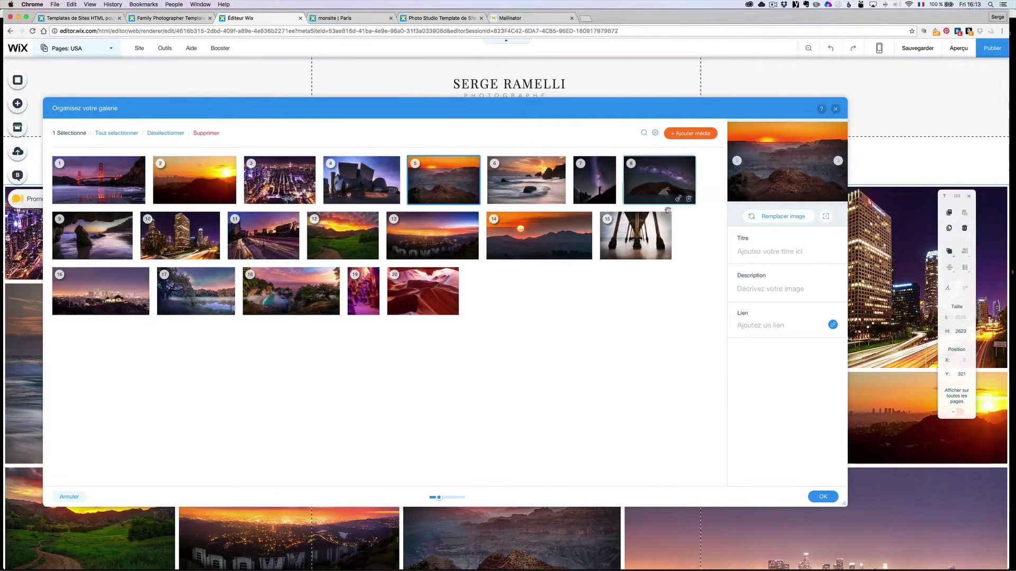
click(825, 497)
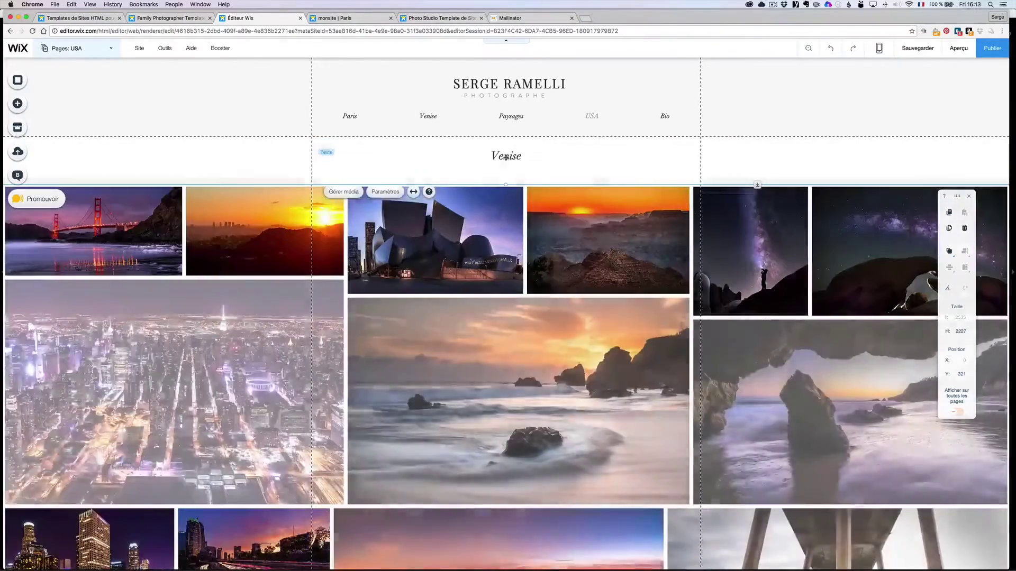
Step: Change the heading above the USA gallery to "USA" and close the text settings
double_click(505, 157)
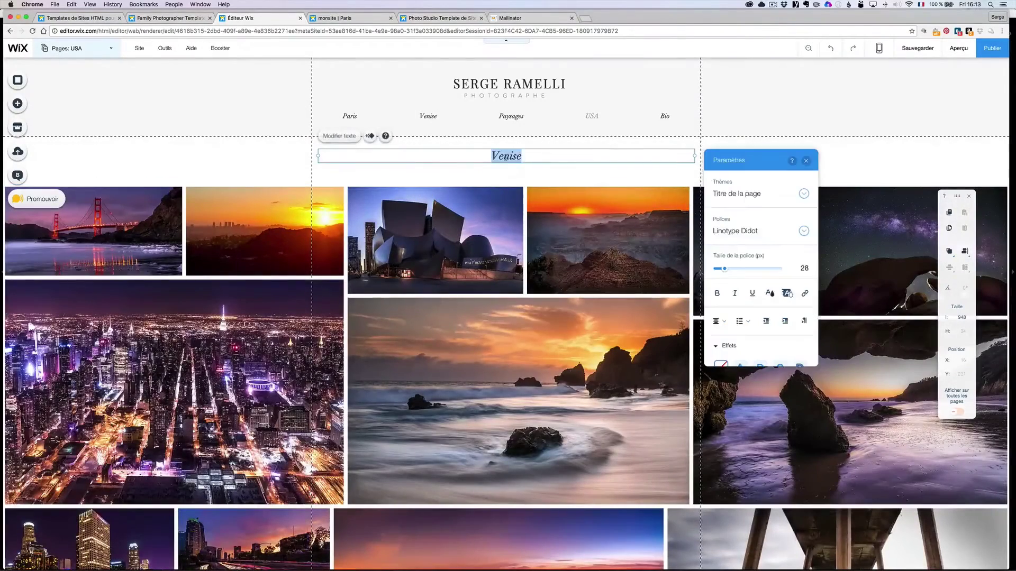
text(USA)
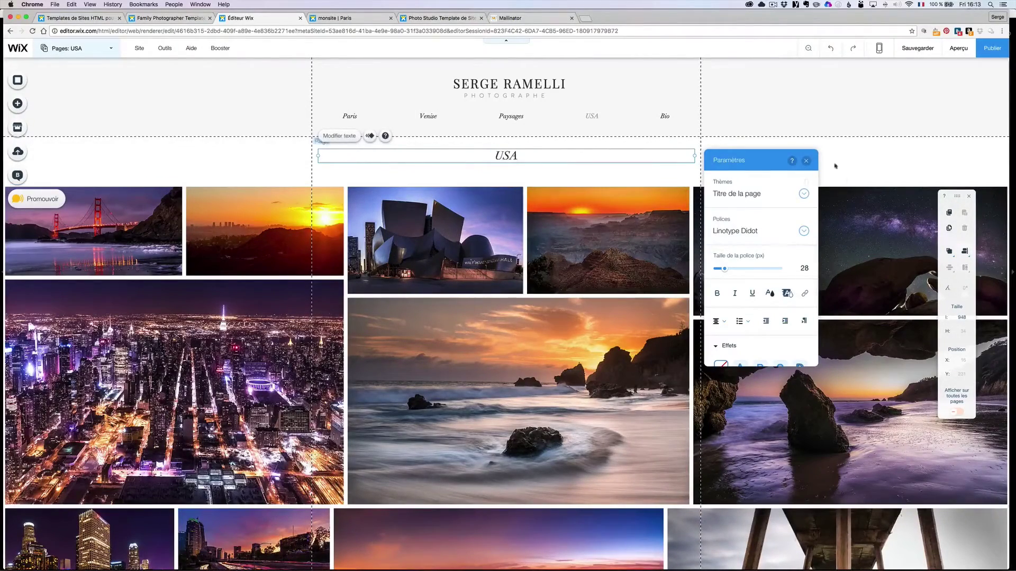
click(806, 161)
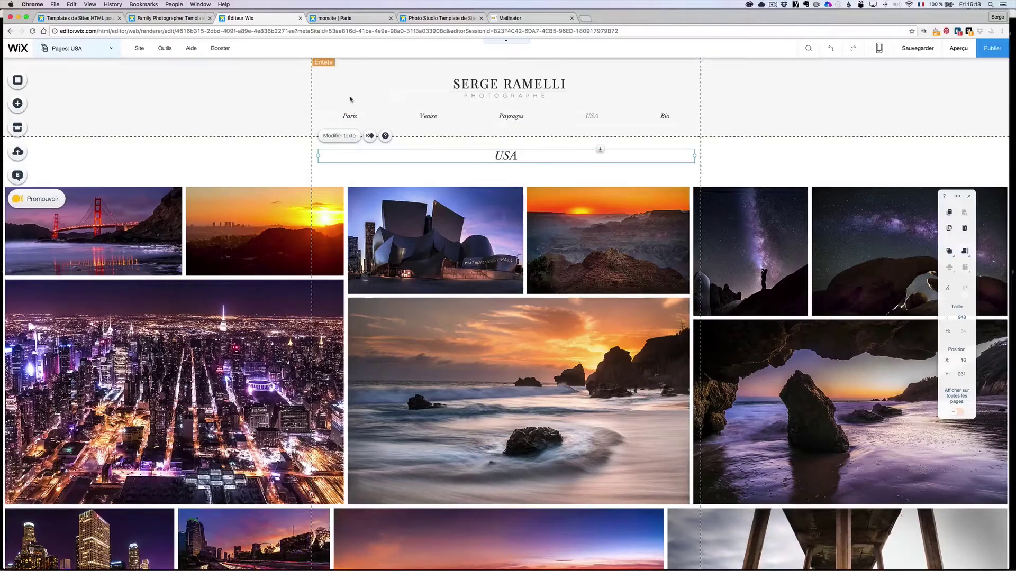
Step: Publish the site and open the live version to check its home page, Wix advertising and web address
click(993, 49)
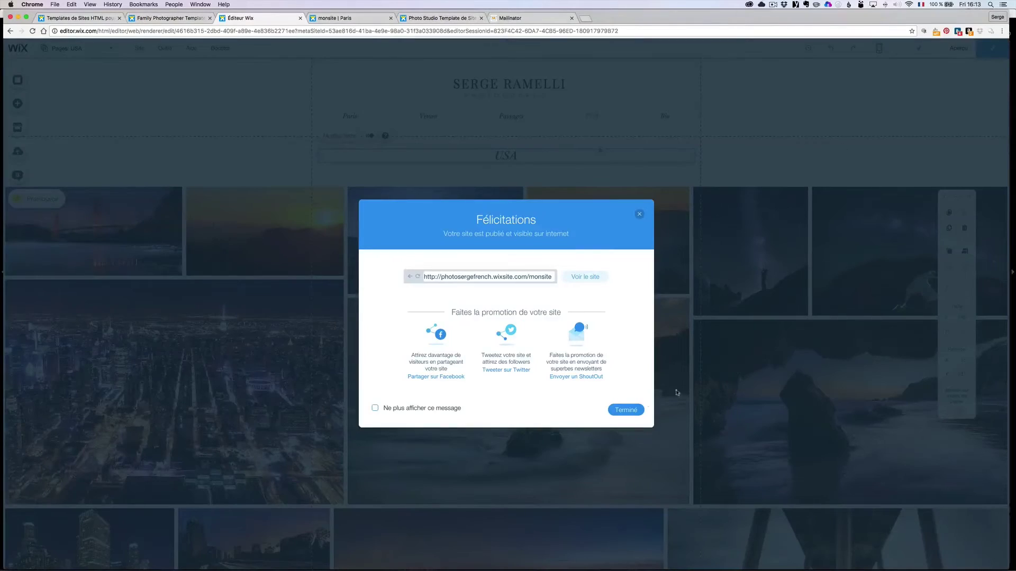
click(586, 278)
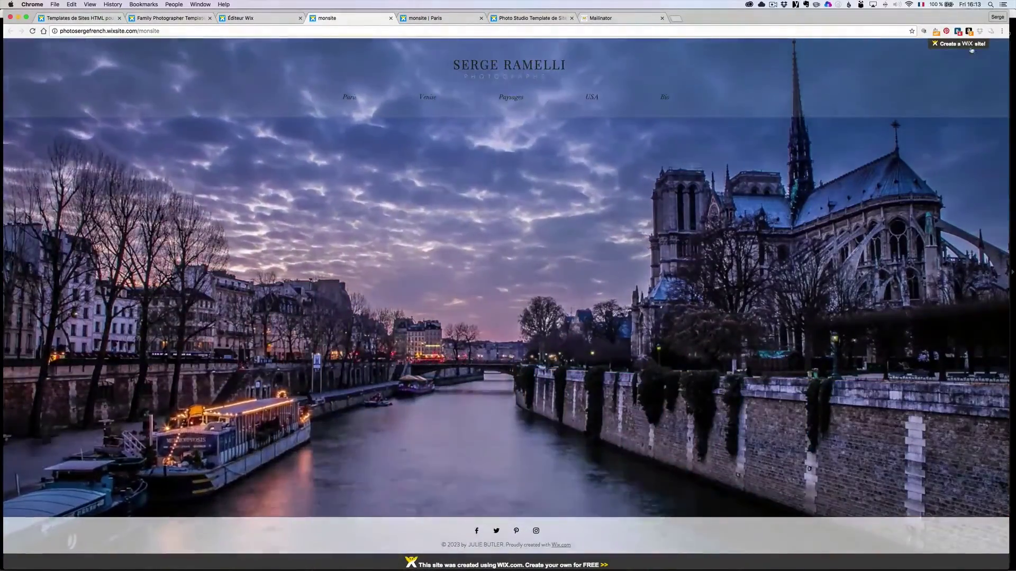
mouse_move(970, 47)
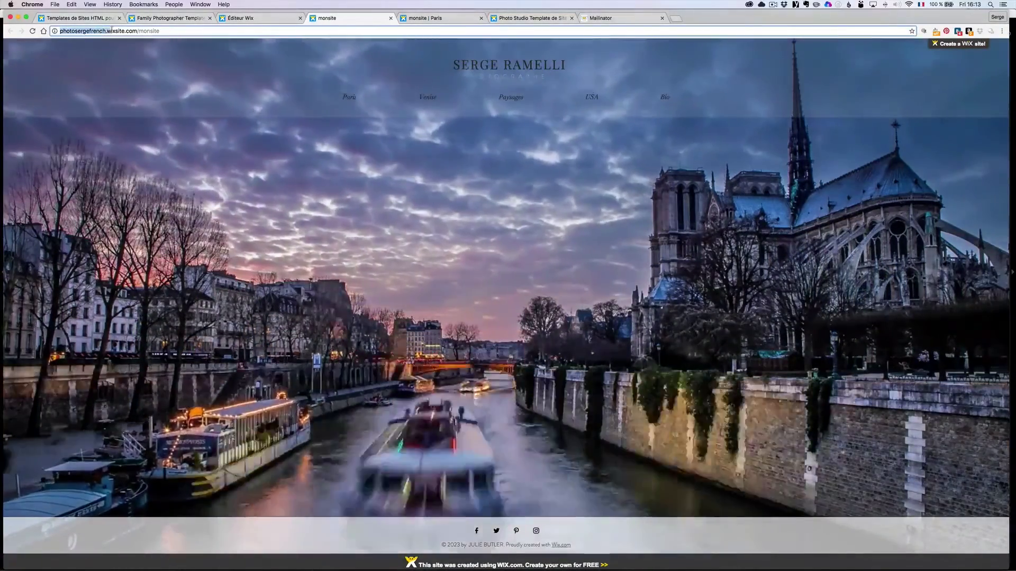
drag(60, 31, 105, 31)
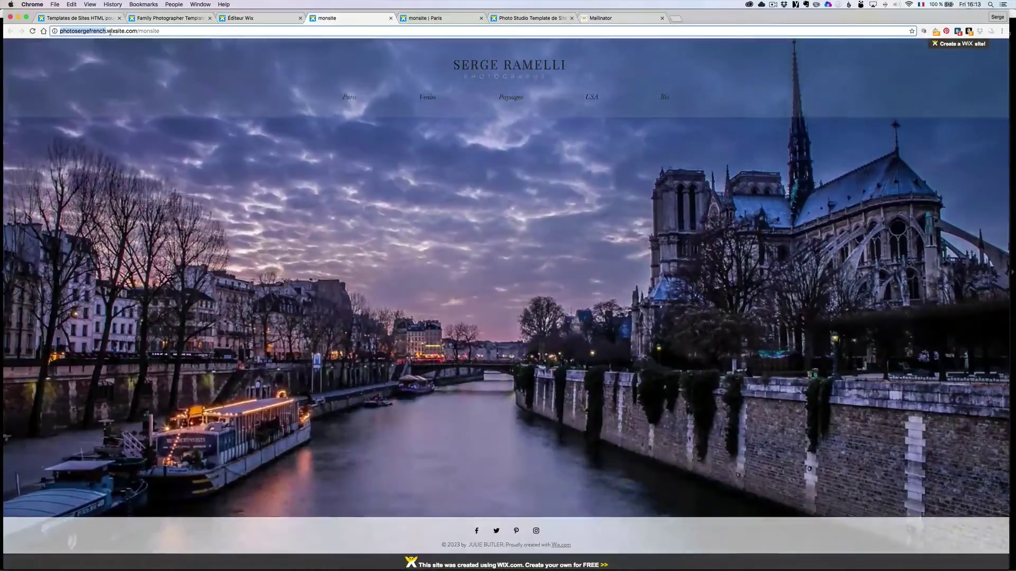
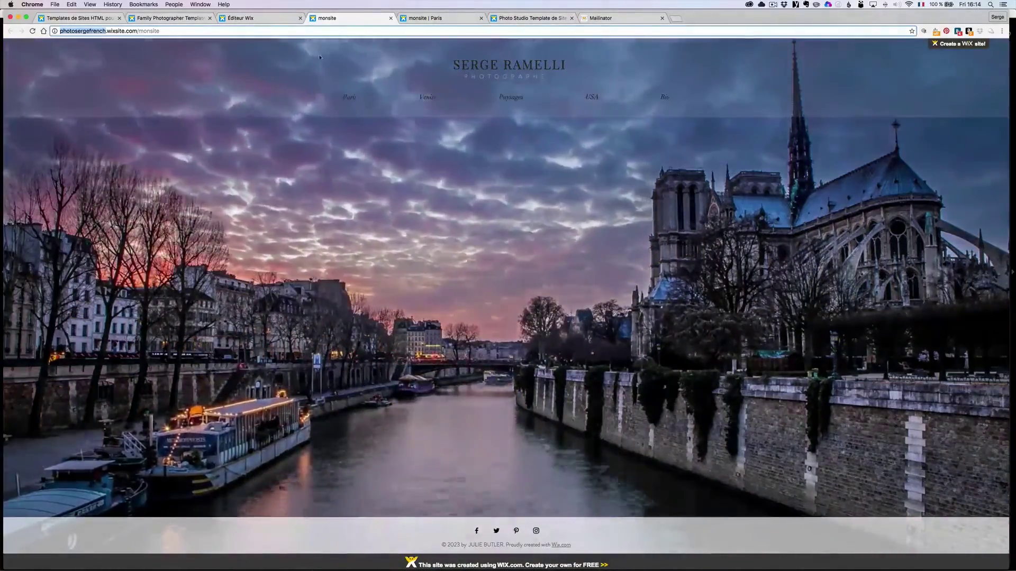
Step: Return to the editor, dismiss the publishing message and set the header menu's normal text size to 21
click(264, 19)
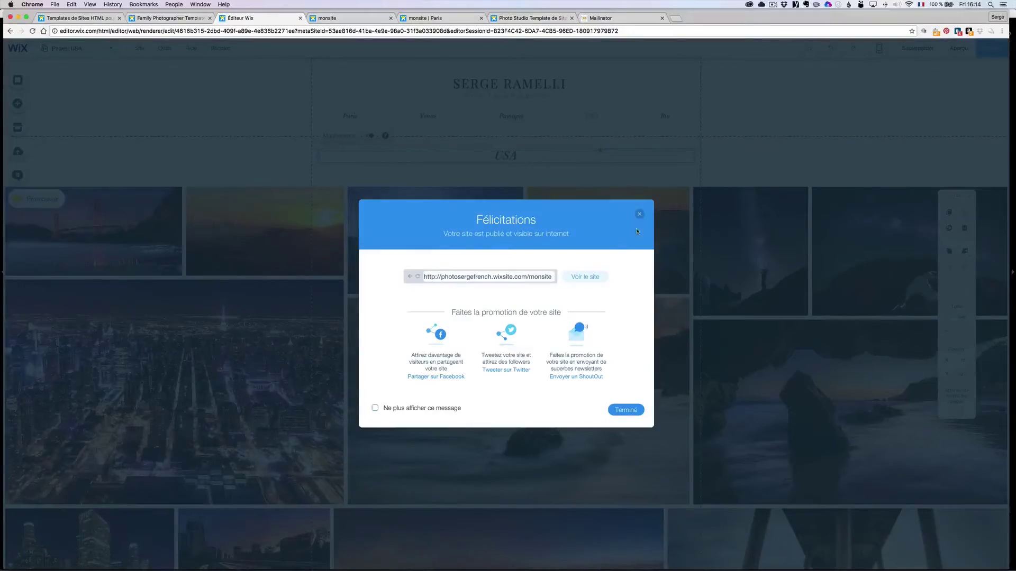
click(640, 215)
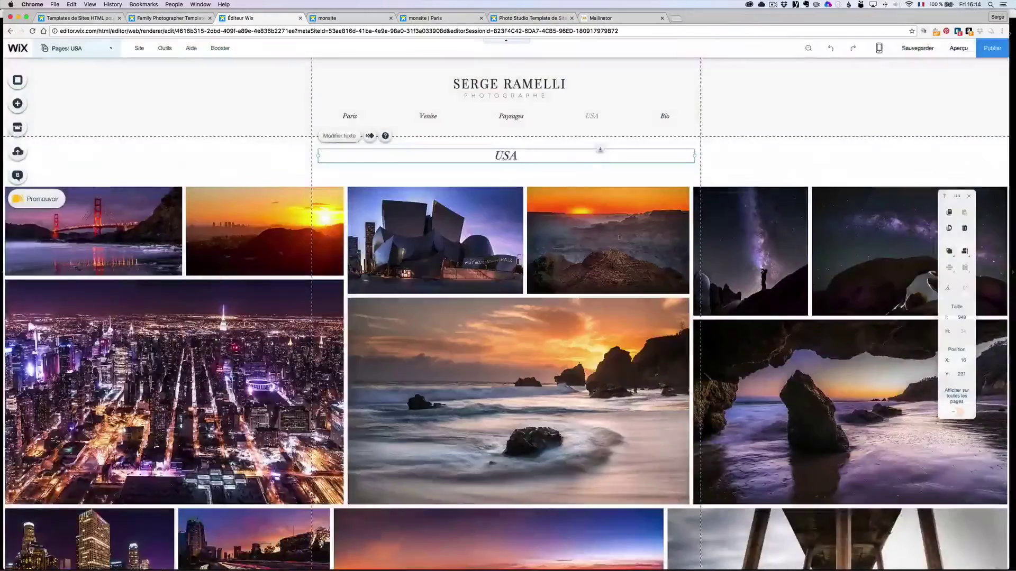
click(586, 117)
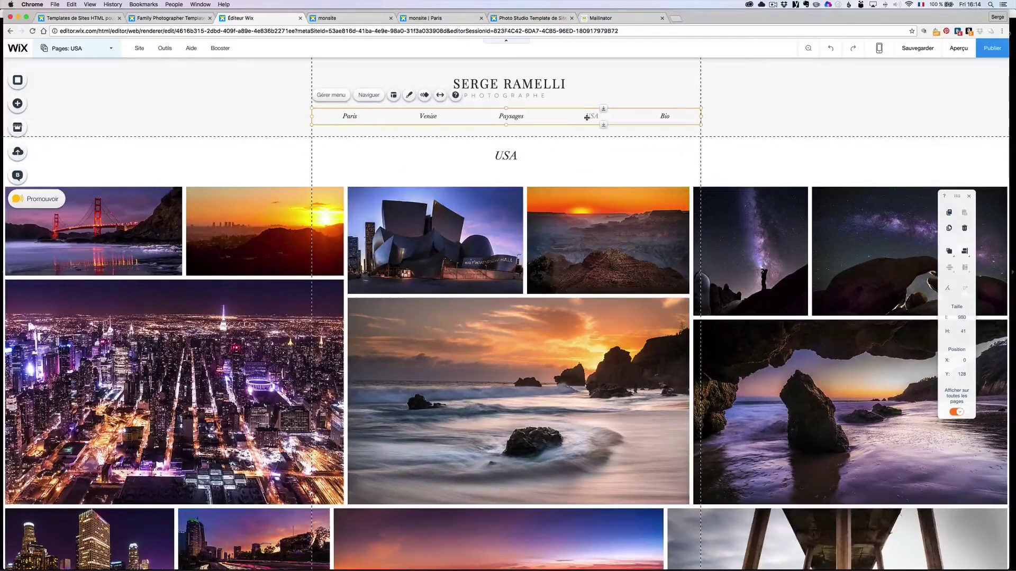
click(408, 96)
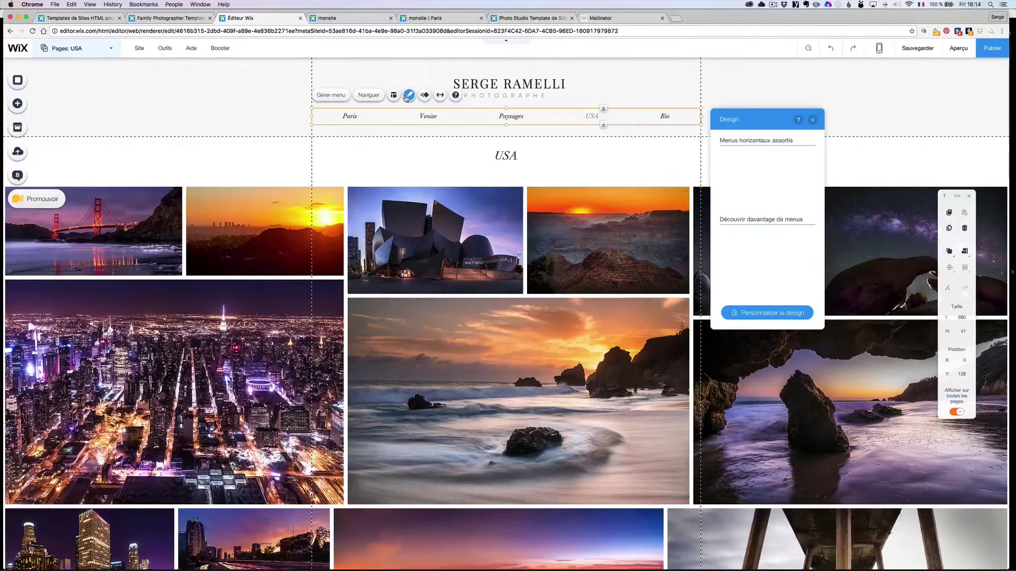
click(790, 315)
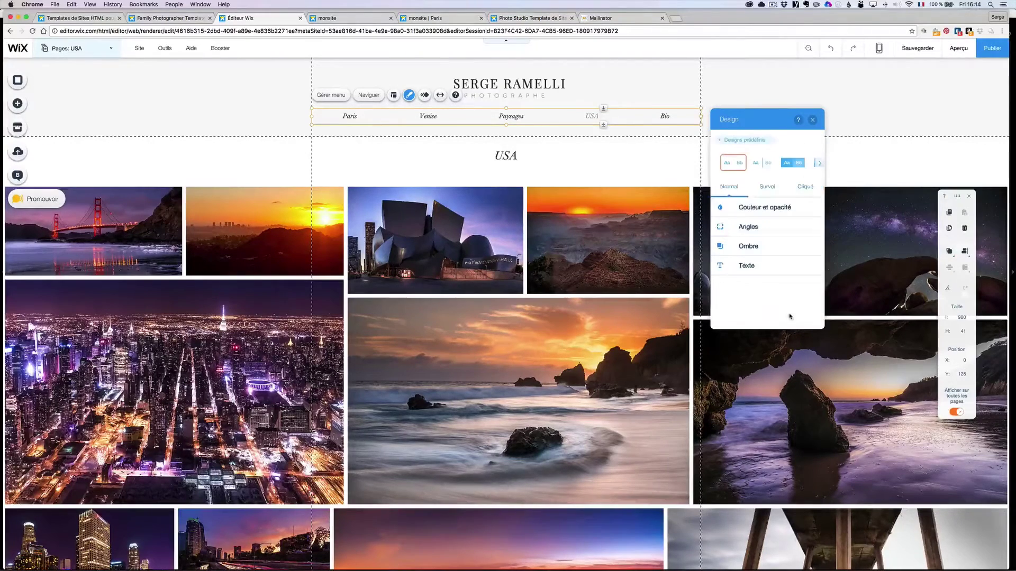
click(756, 270)
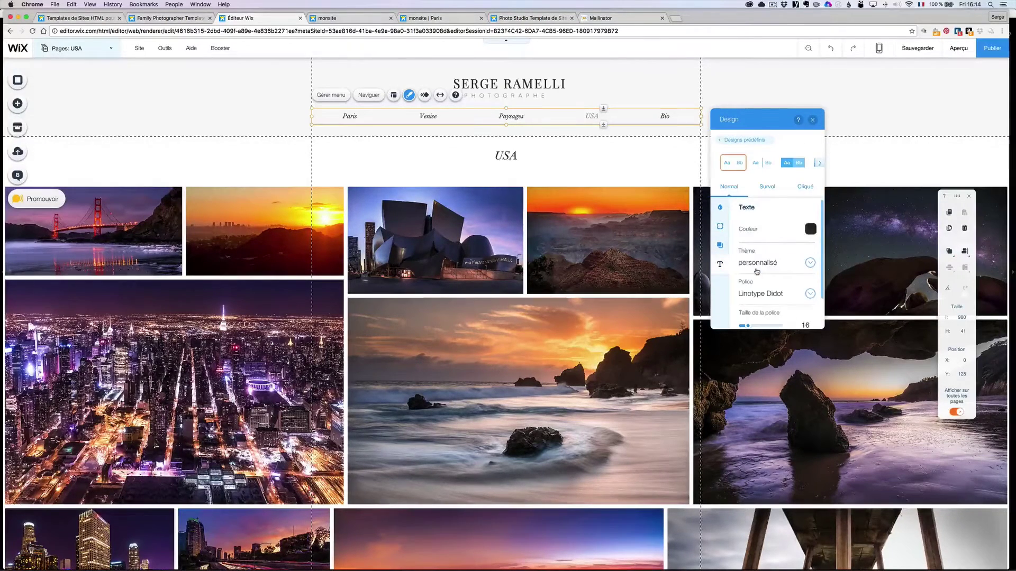
drag(748, 291, 751, 292)
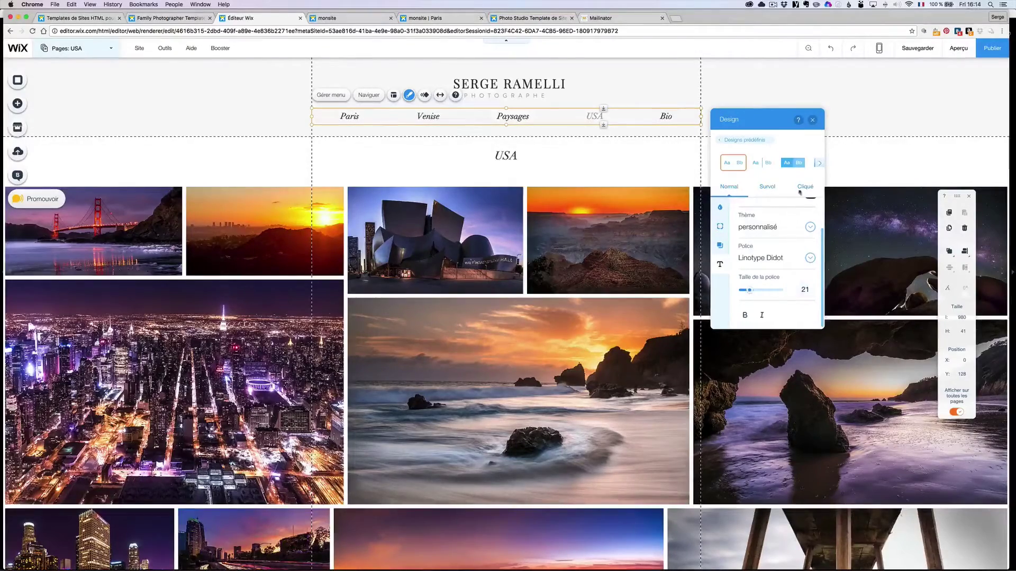
Step: Close the menu design settings and set the page footer's background colour to black (#000000)
click(813, 121)
scroll(520, 296, down, 9)
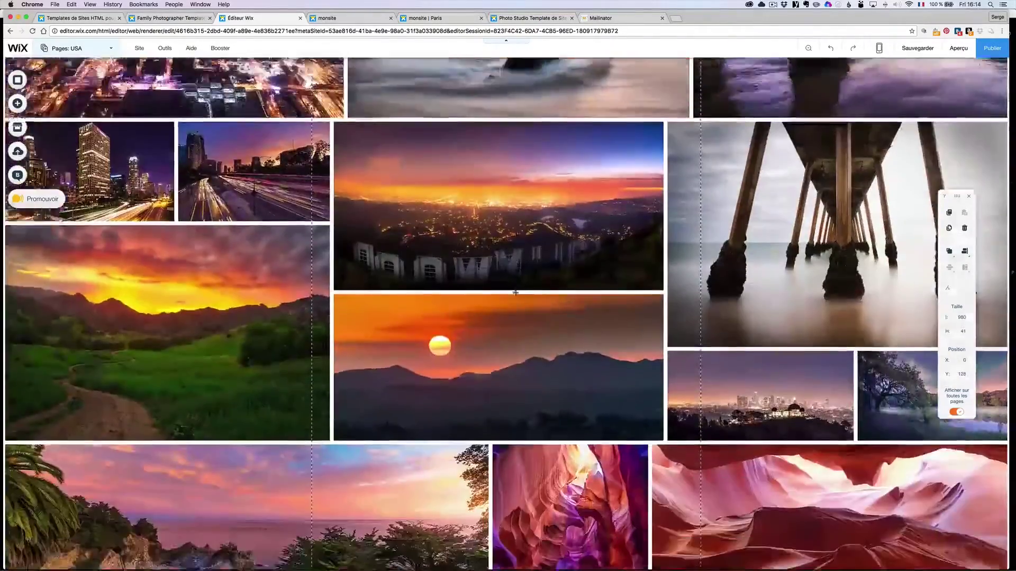
click(316, 530)
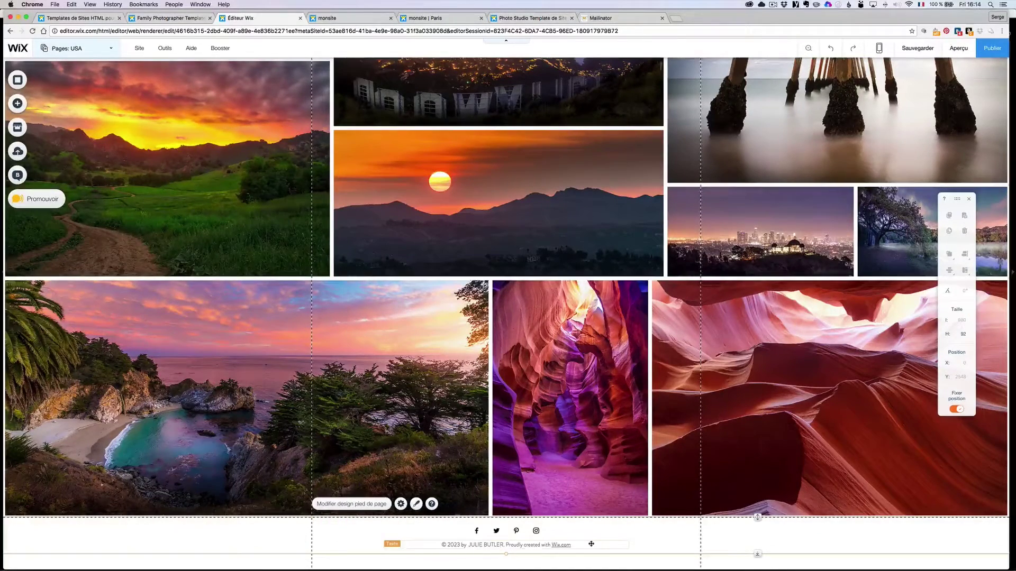
click(417, 505)
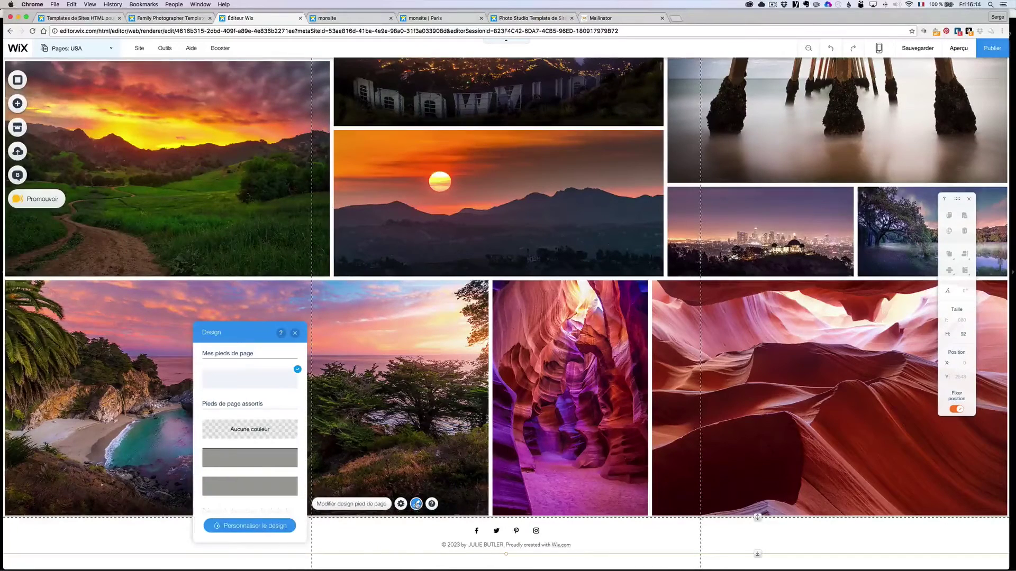
click(255, 528)
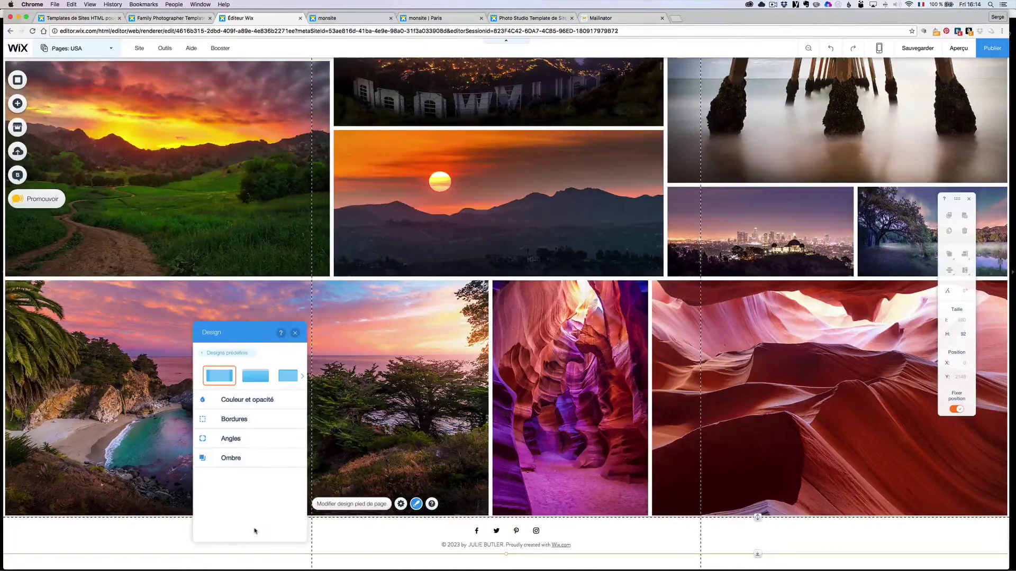
click(272, 399)
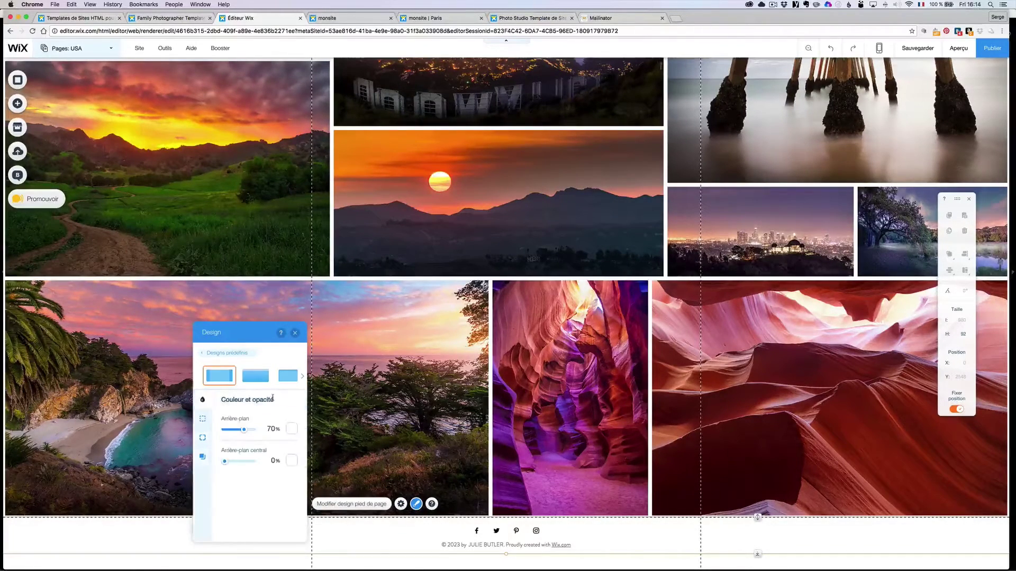
click(292, 429)
click(211, 461)
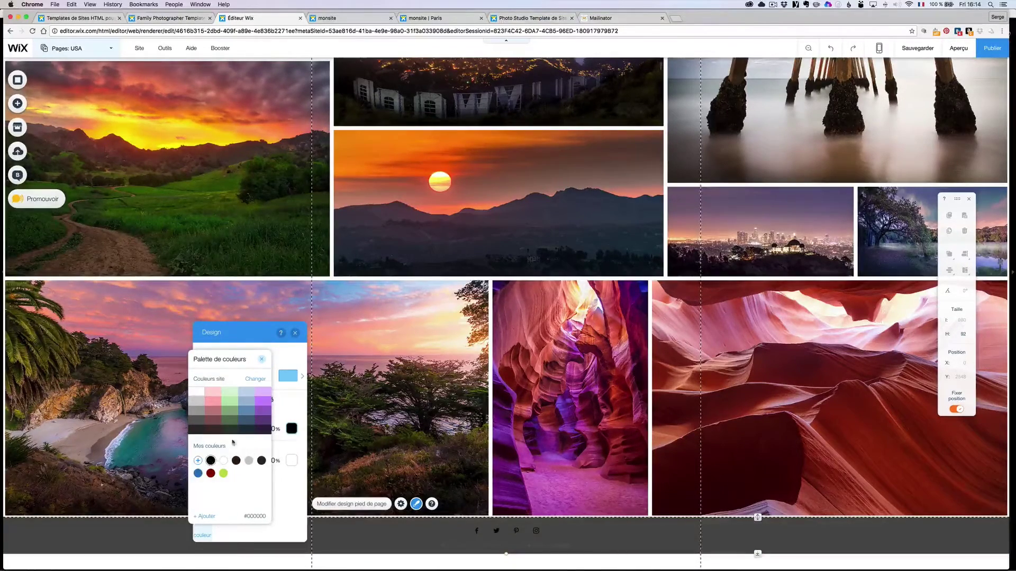
click(262, 361)
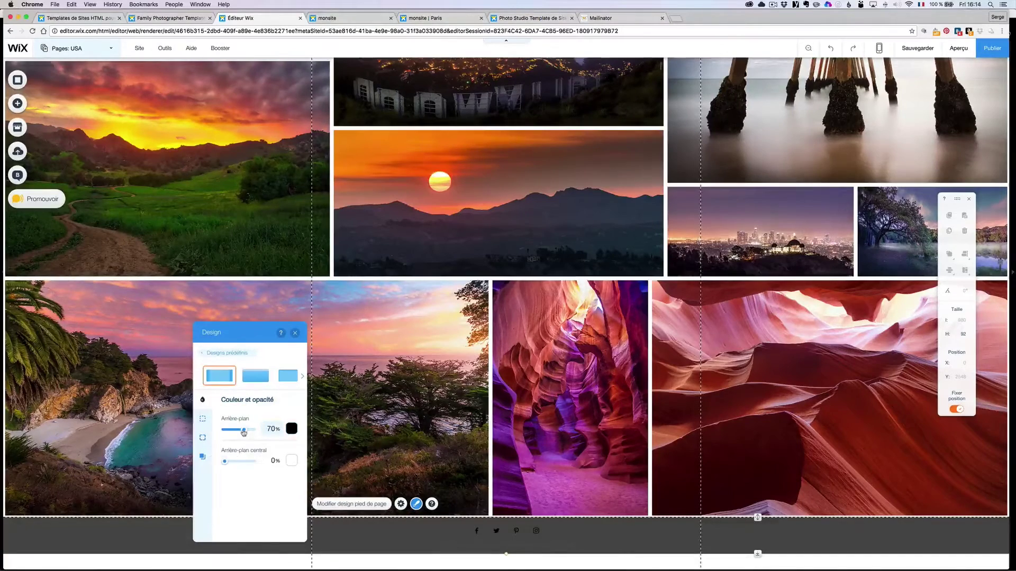
Step: Raise the footer background's opacity to 78% and close the footer design settings
drag(245, 433, 246, 433)
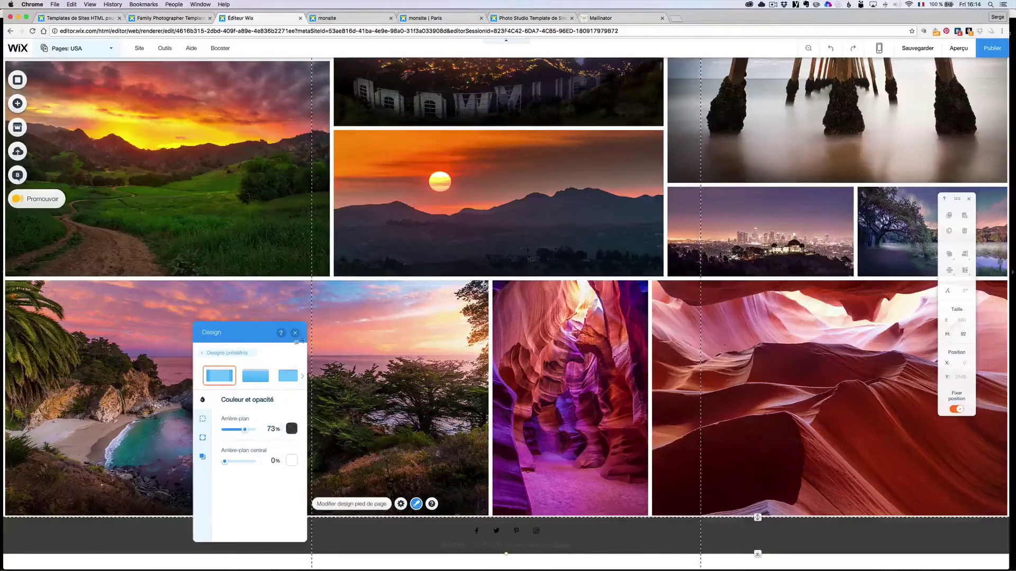
drag(245, 433, 247, 432)
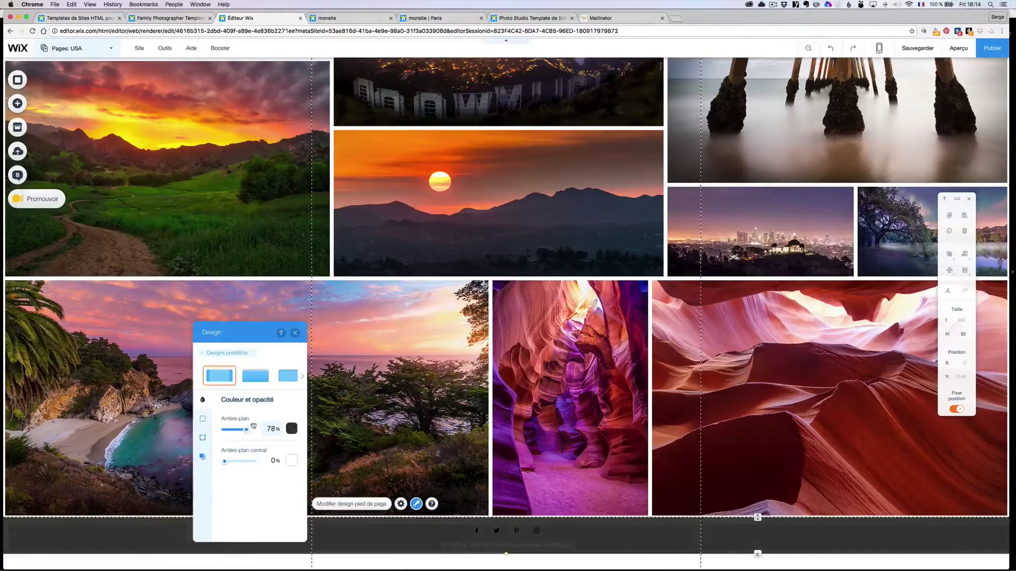
click(295, 333)
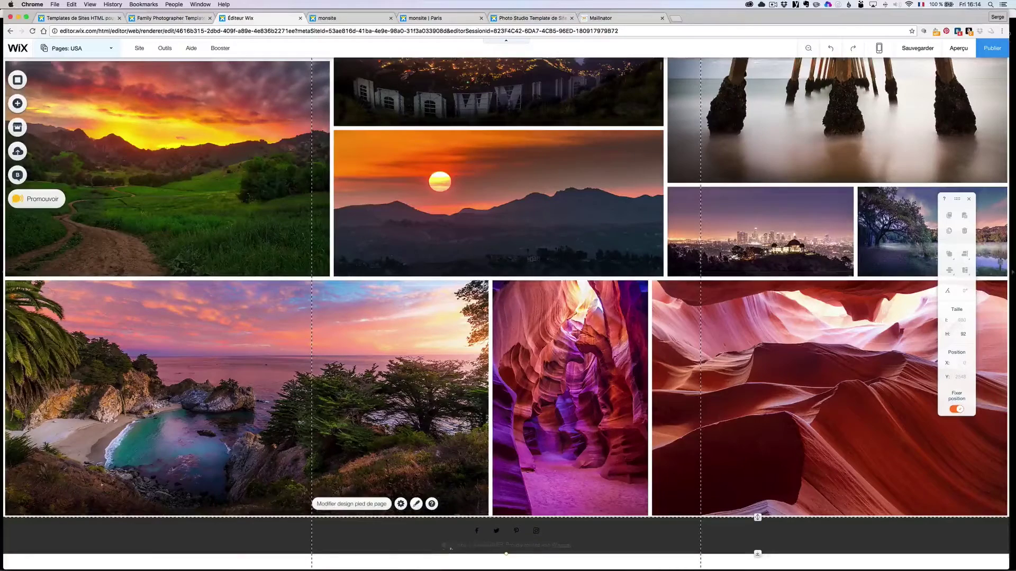
Step: Change the colour of the footer's copyright text to white
click(485, 546)
click(405, 528)
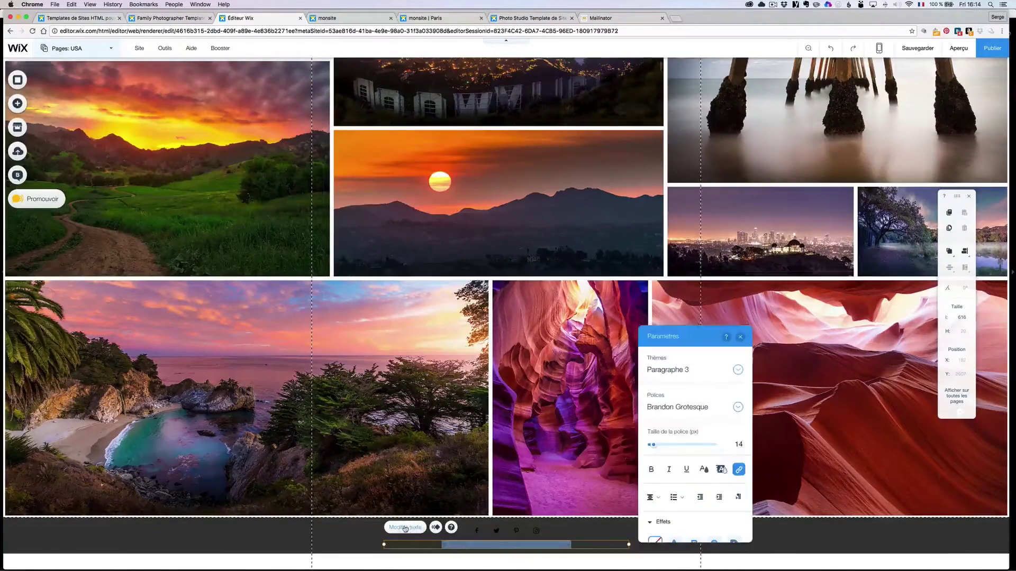
click(703, 470)
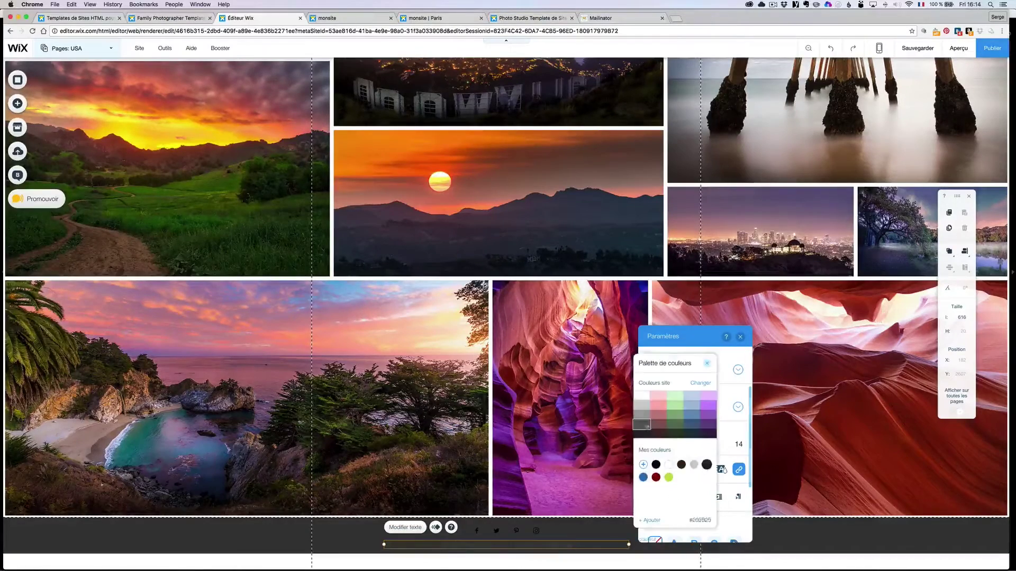
click(707, 363)
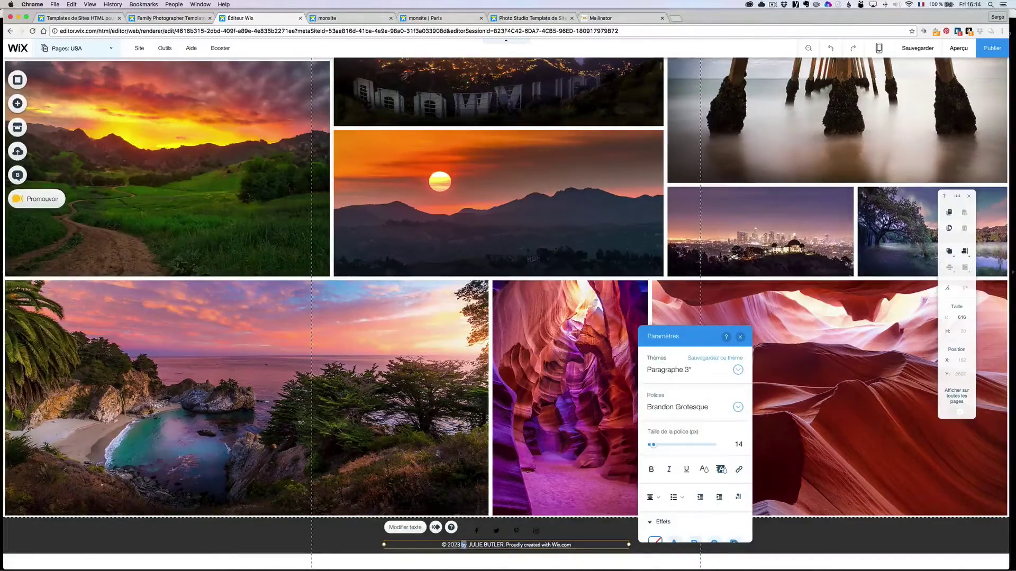
Step: Replace the footer wording with "© 2016 Copyright" followed by the photographer's name, and close the text settings
drag(462, 545, 571, 545)
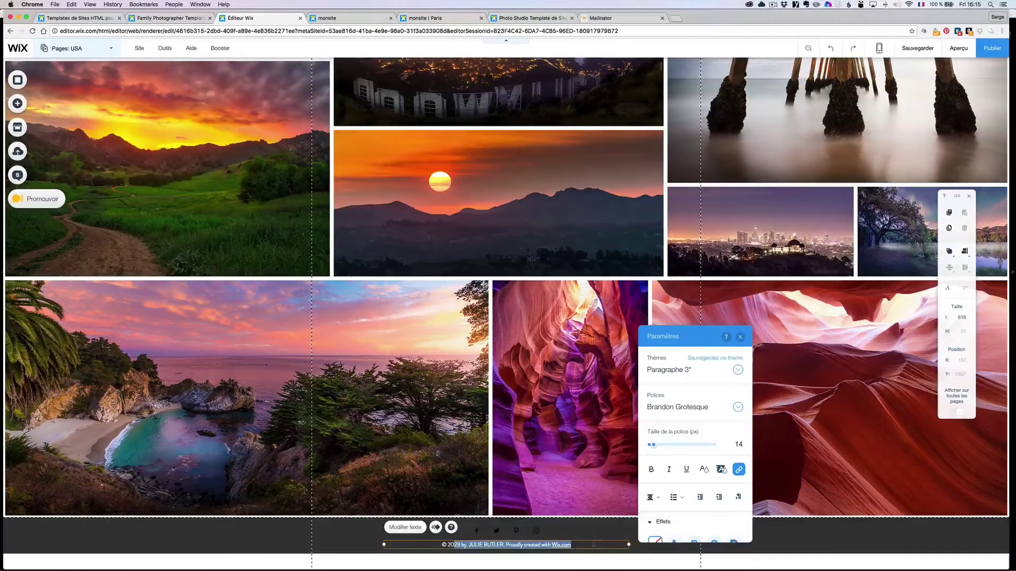
text(2016 COpyright Serge Ramelli)
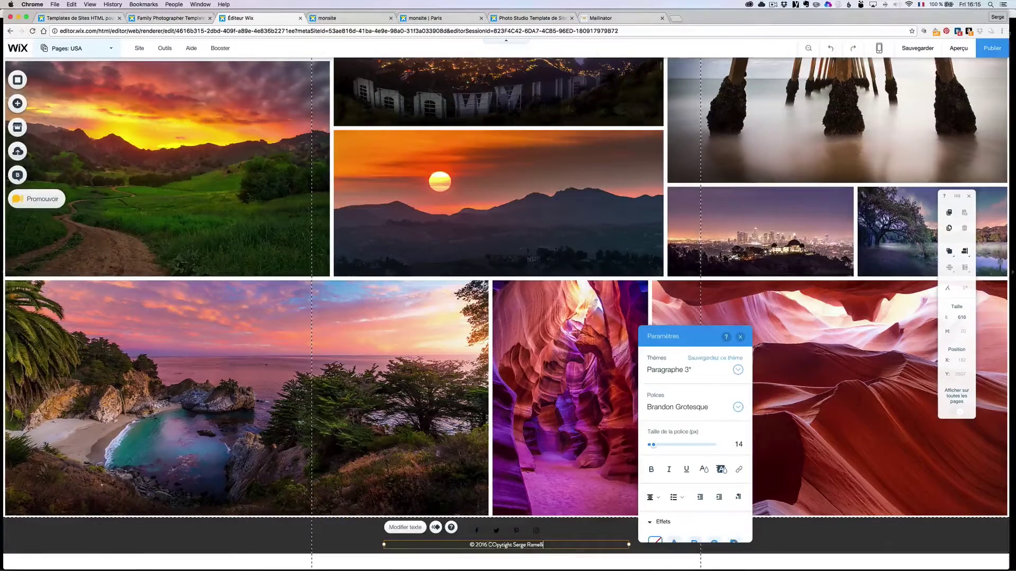
click(497, 545)
key(BackSpace)
text(o)
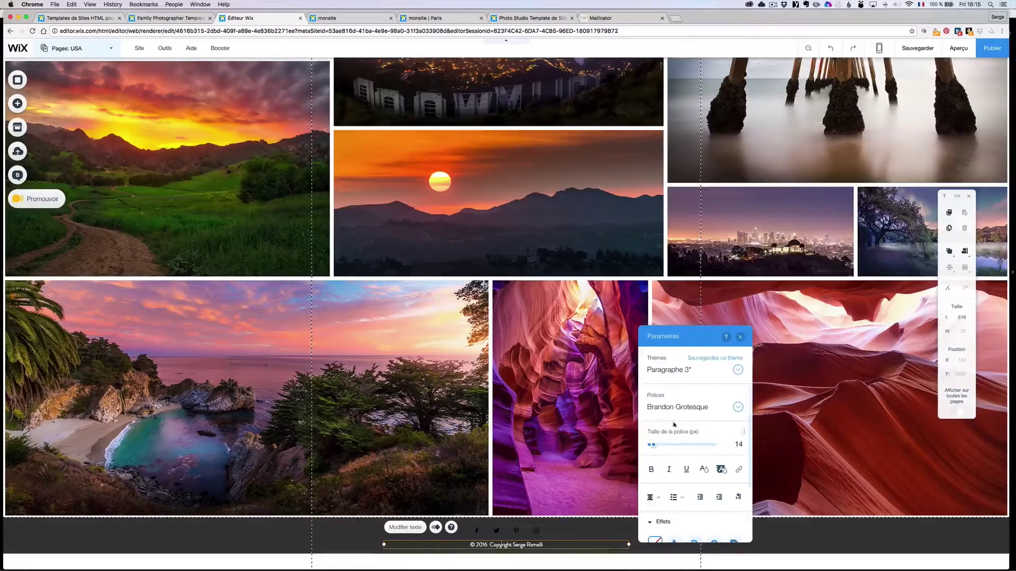
click(741, 337)
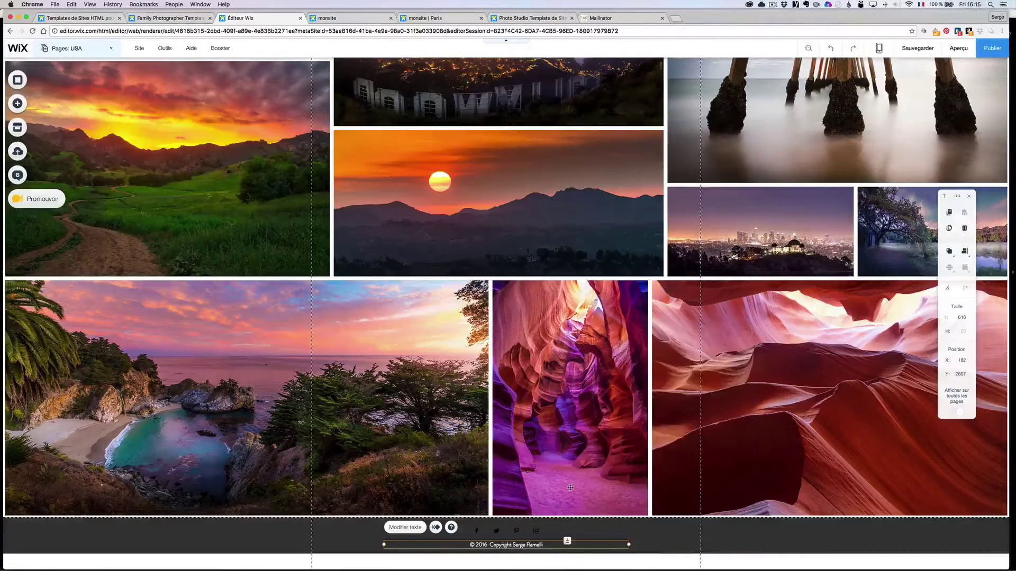
Step: Add the round white Facebook icon from Wix's free icons to the footer's social links
click(536, 529)
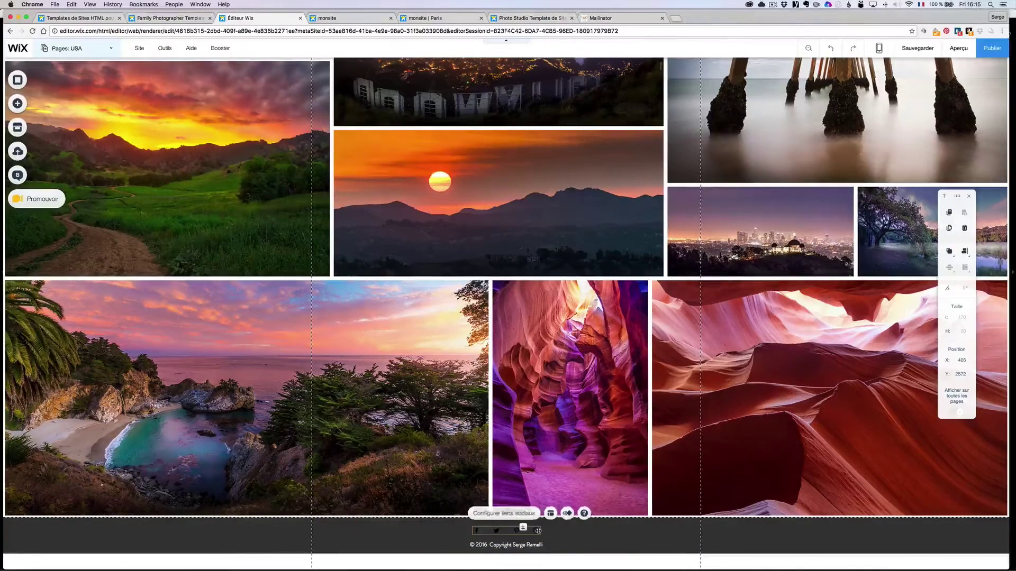
click(509, 513)
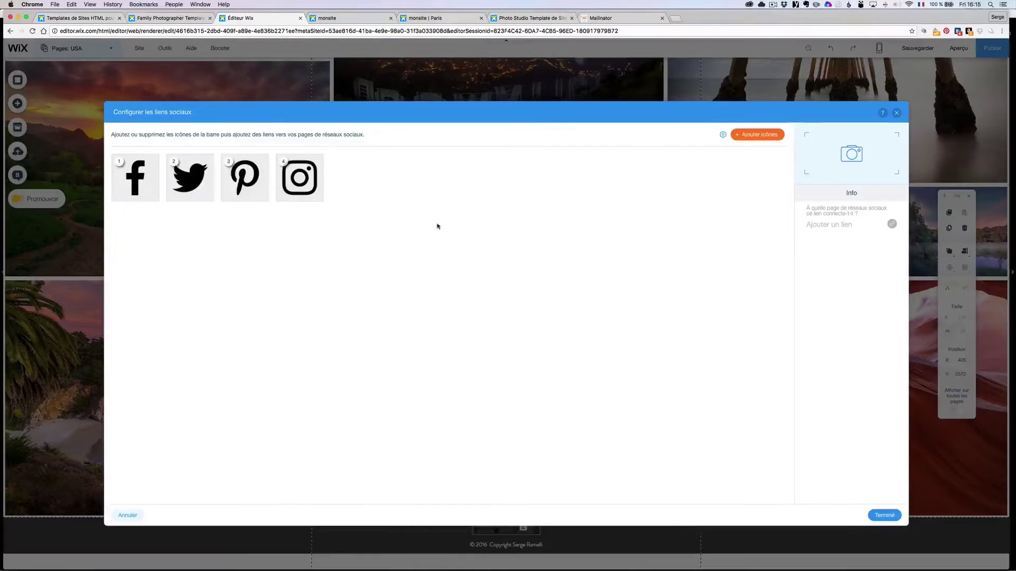
click(758, 135)
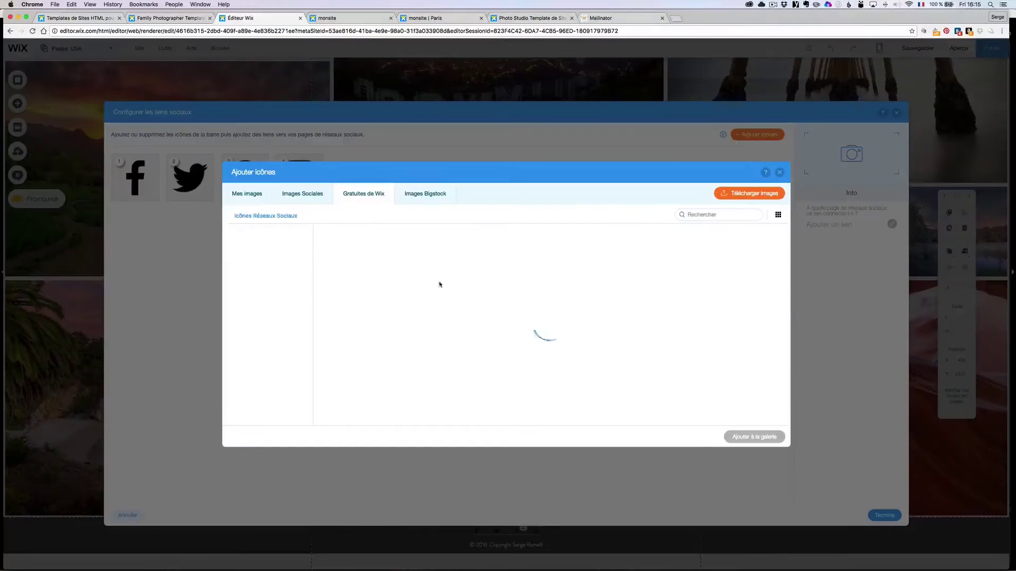
click(268, 250)
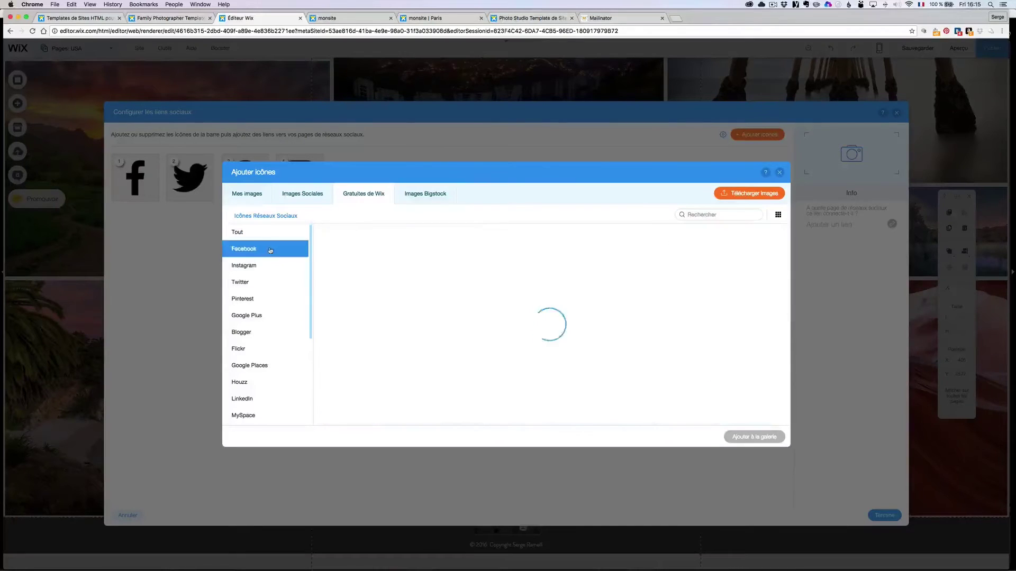
click(630, 270)
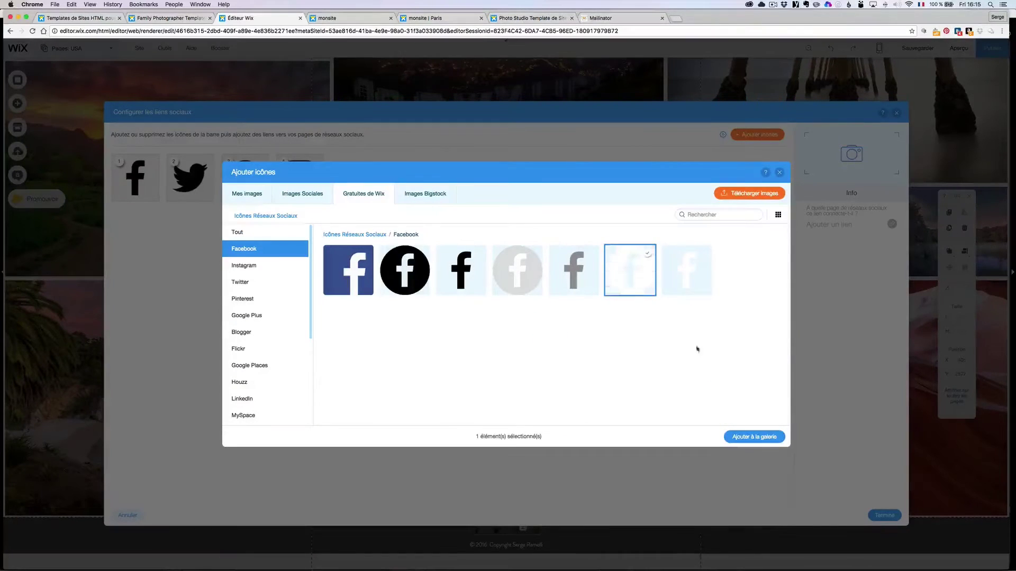
click(758, 440)
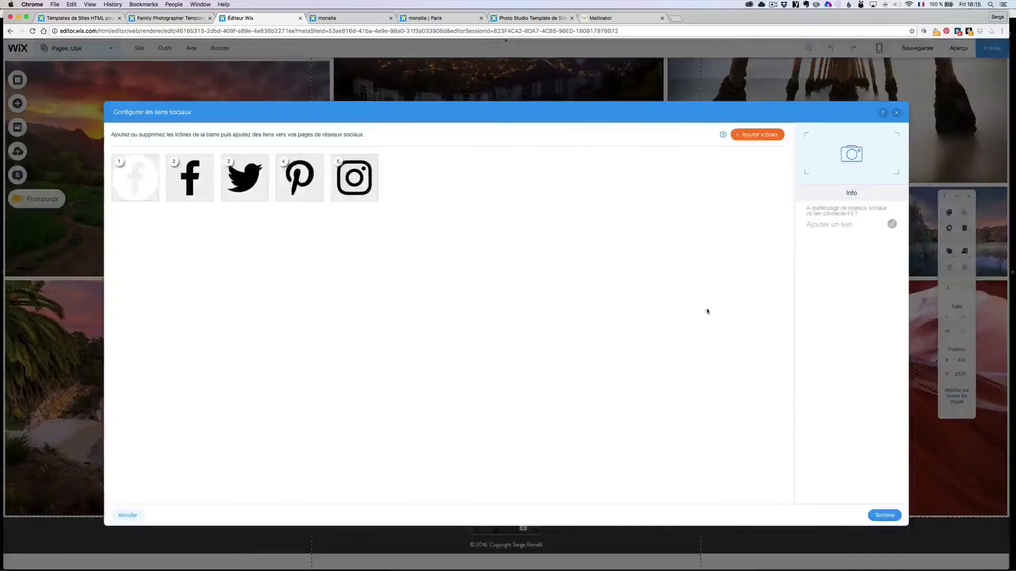
Step: Add the round white Twitter icon from Wix's free icons to the social links
click(764, 135)
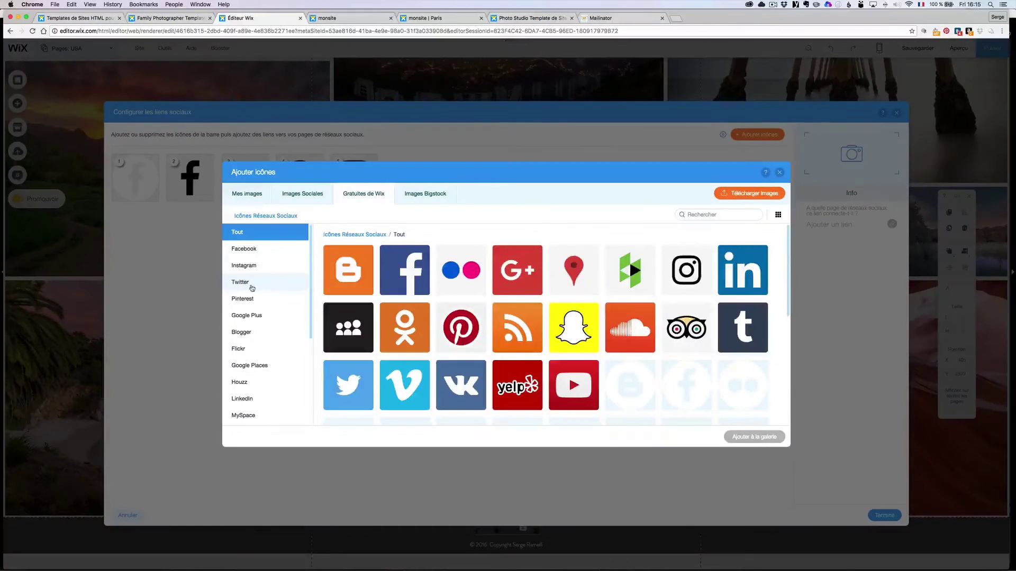
click(251, 288)
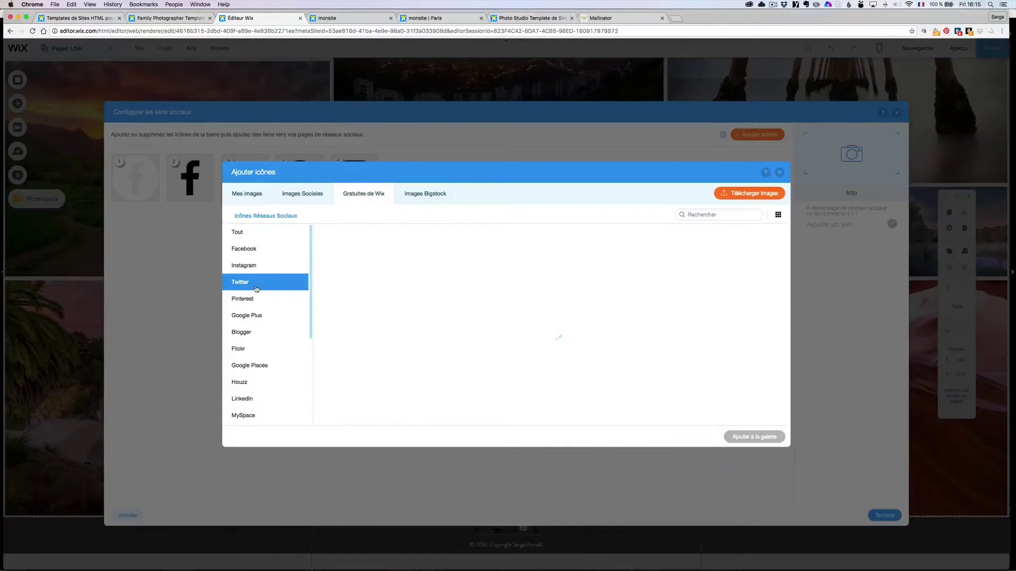
click(630, 270)
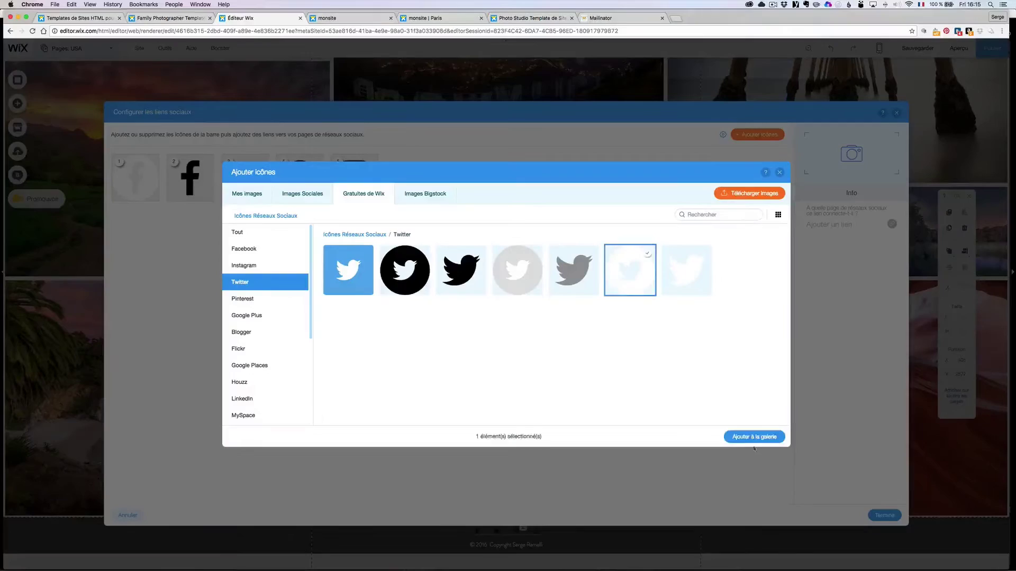
click(754, 440)
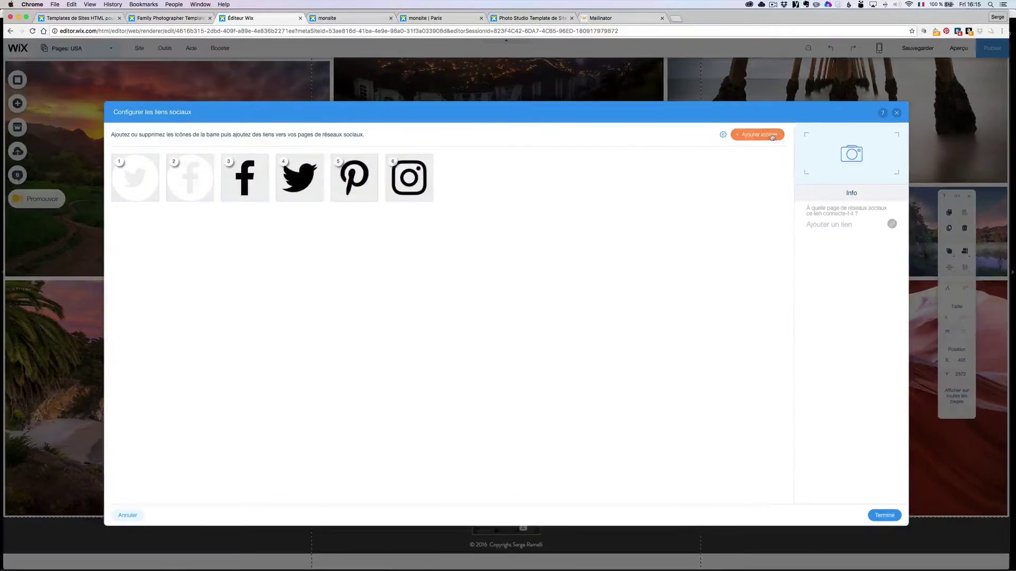
Step: Add the round white Instagram icon from Wix's free icons to the social links
click(758, 134)
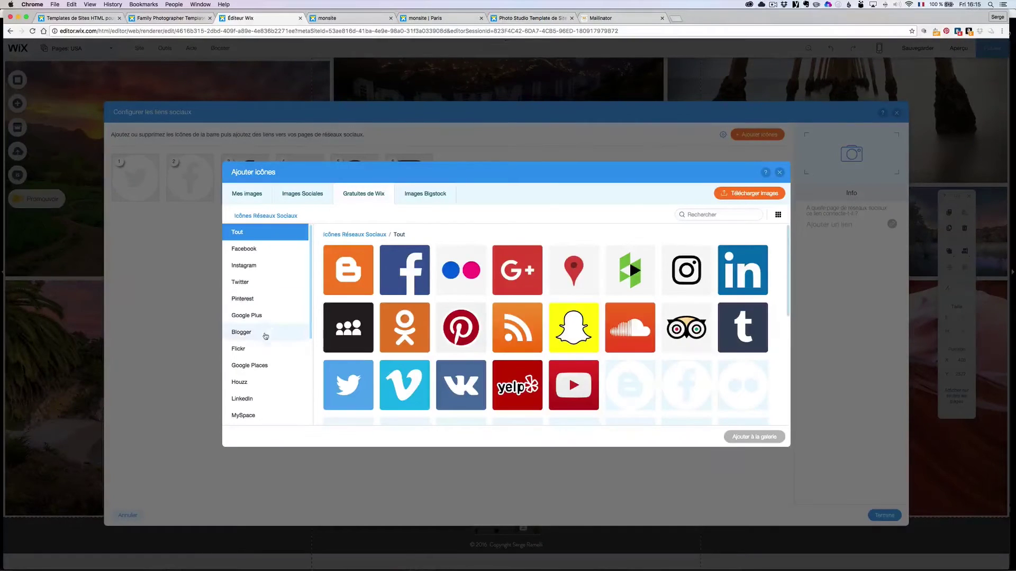
click(263, 270)
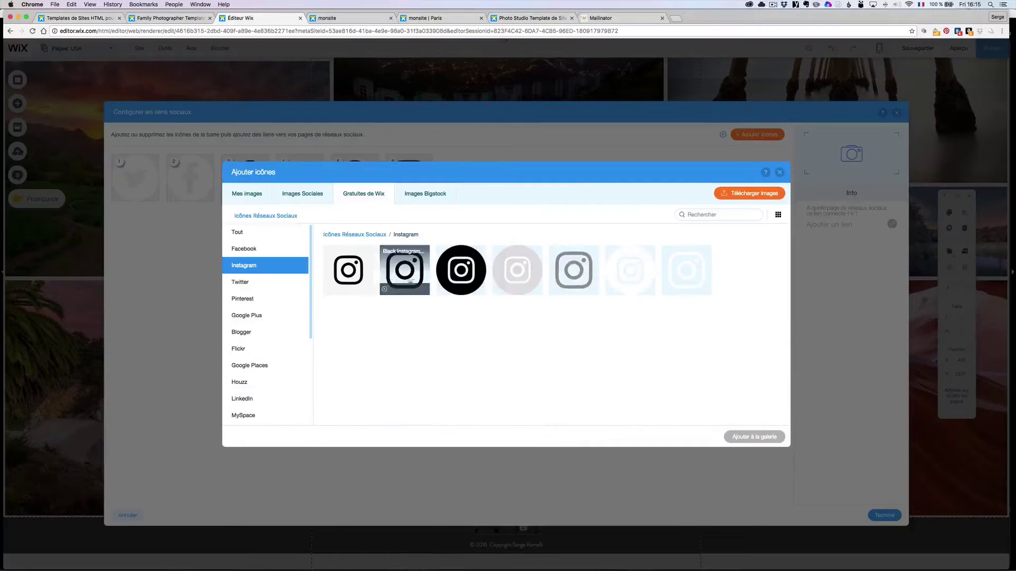
click(632, 279)
click(754, 436)
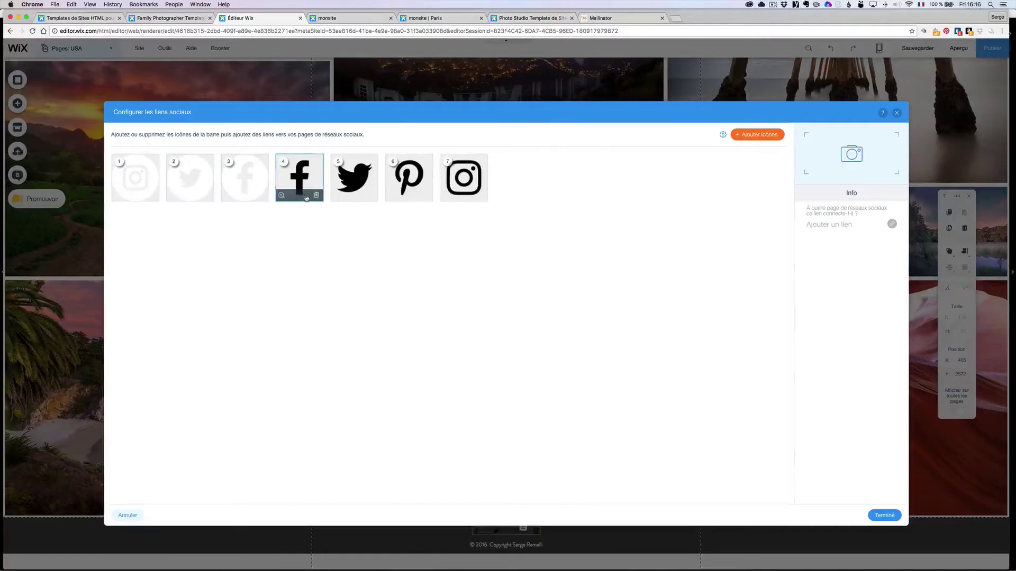
Step: Delete the black Facebook, Twitter, Pinterest and Instagram icons from the social links
click(317, 196)
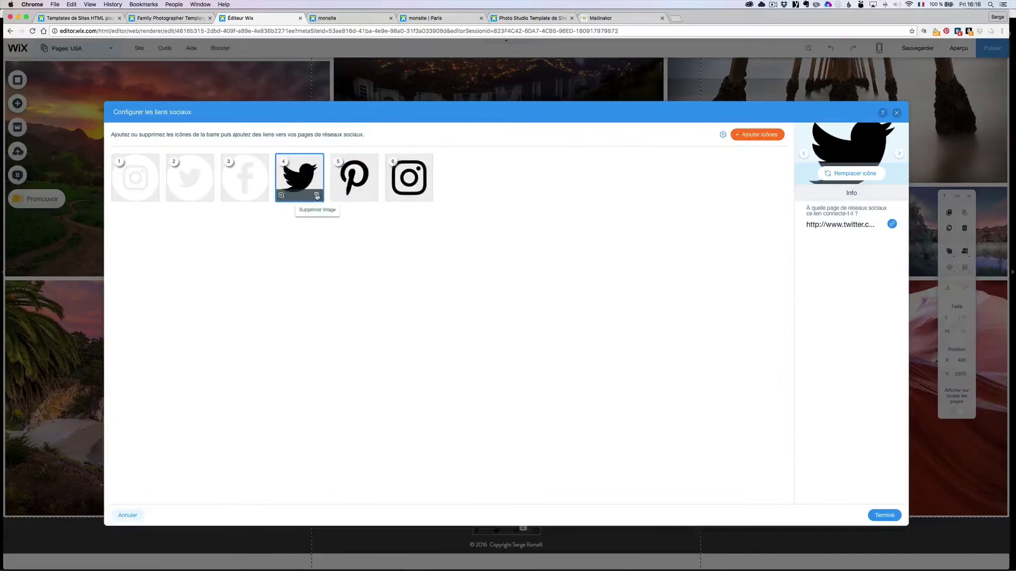
click(316, 196)
click(316, 195)
click(316, 196)
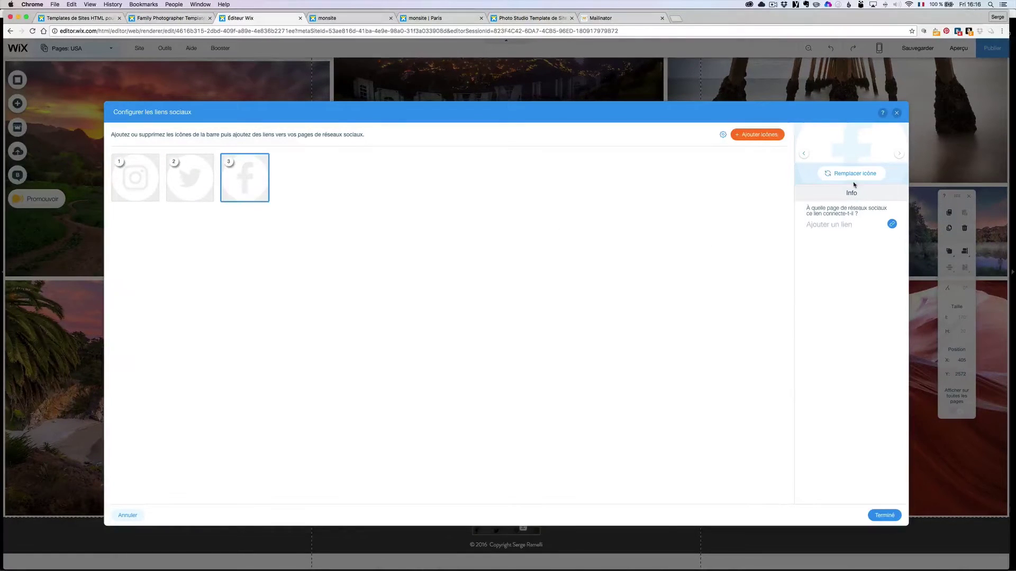
click(843, 228)
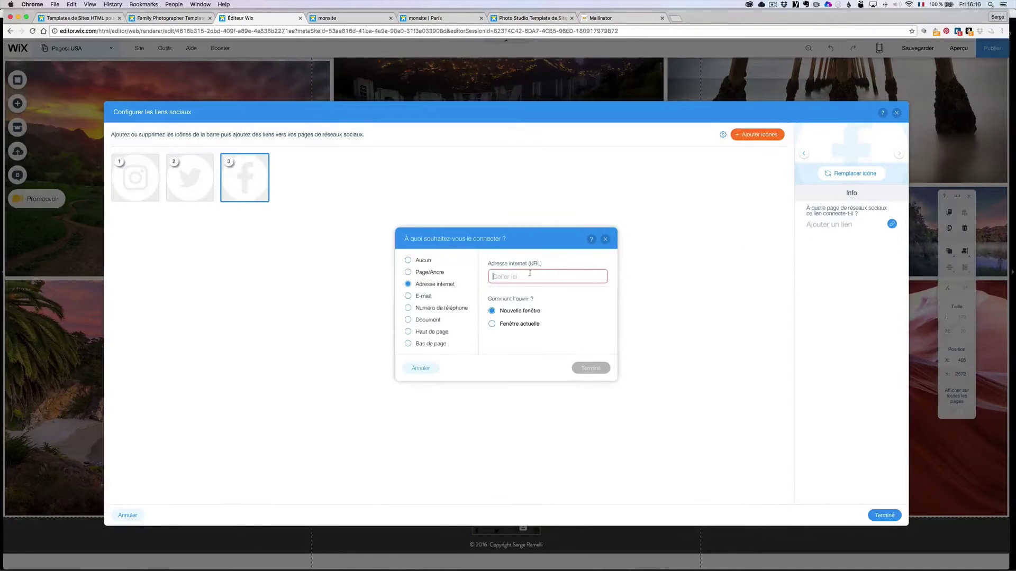
text(www.facebook.com/photro)
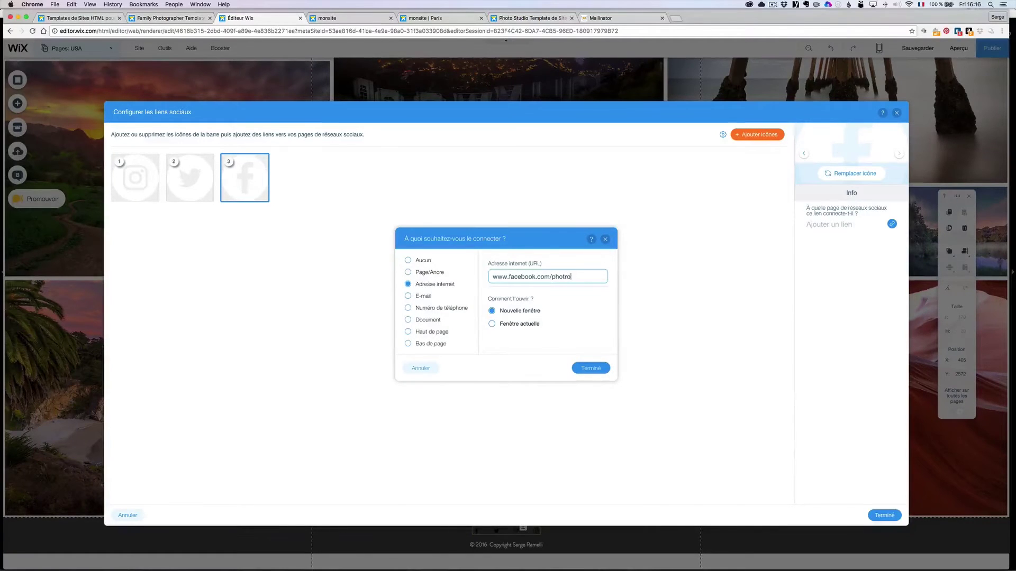
key(BackSpace)
click(590, 368)
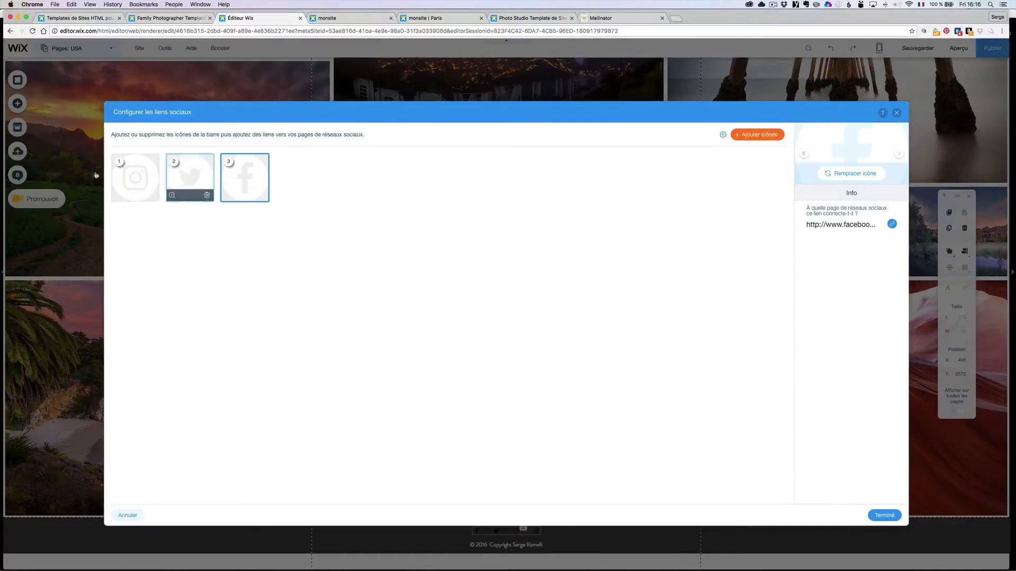
Step: Save the social links setup and centre the icon bar above the footer copyright line, at about X 430
click(883, 516)
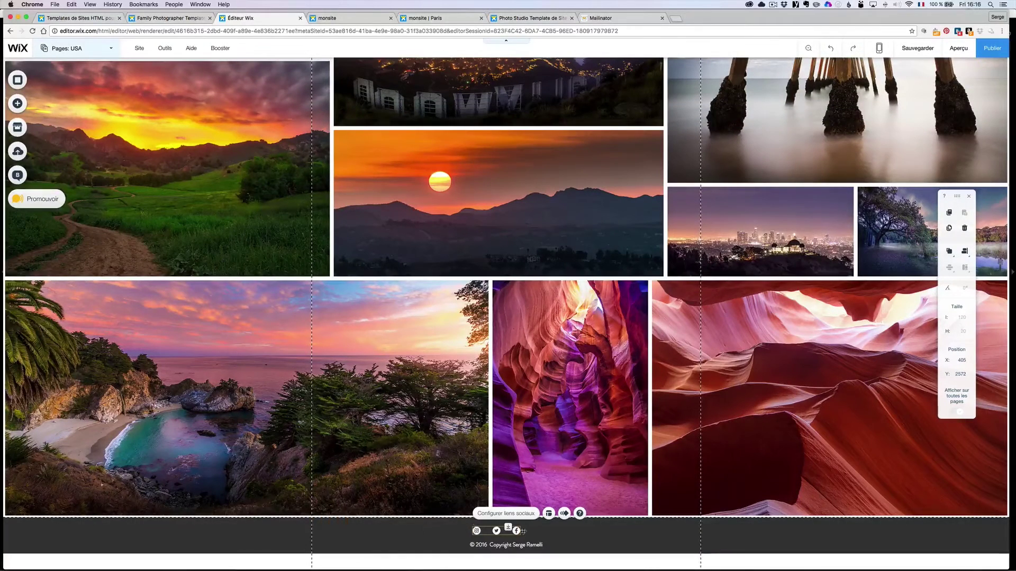
drag(497, 532, 506, 546)
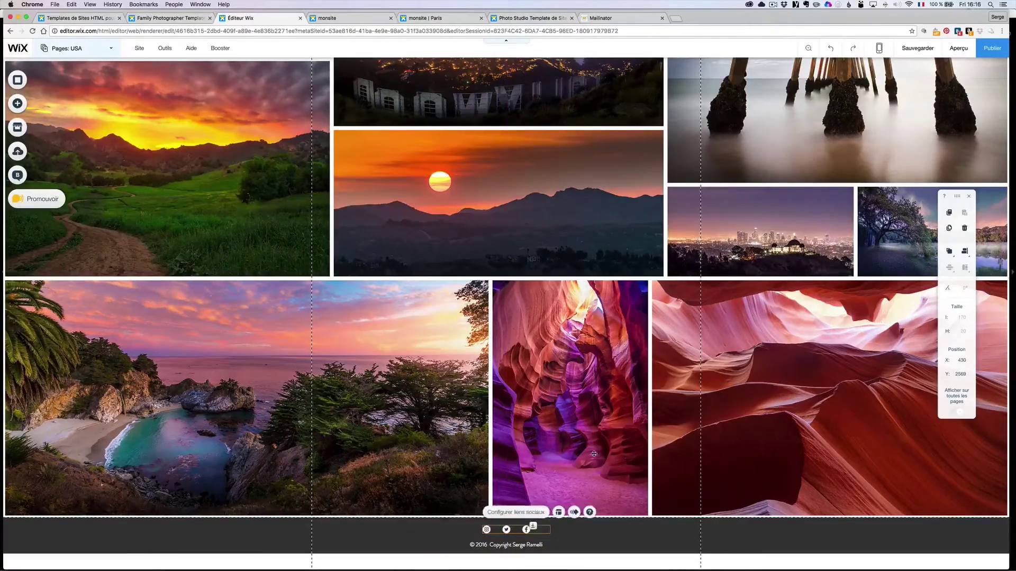
Step: Open the Bio page for editing
scroll(594, 454, up, 20)
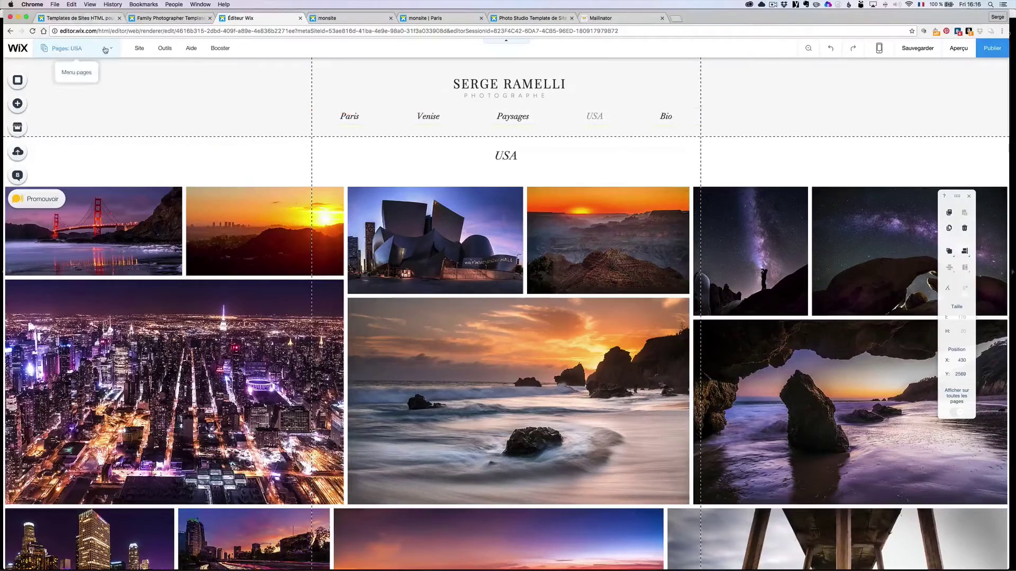
click(74, 48)
click(73, 192)
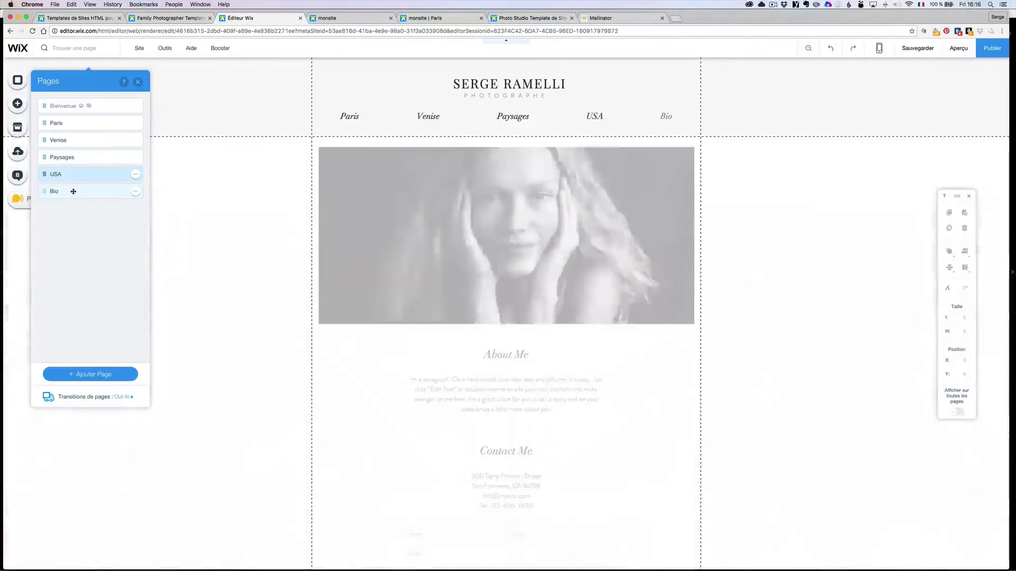
Step: Upload the portrait JPG from the Wix project's About Page folder as a replacement for the Bio page photo
click(443, 231)
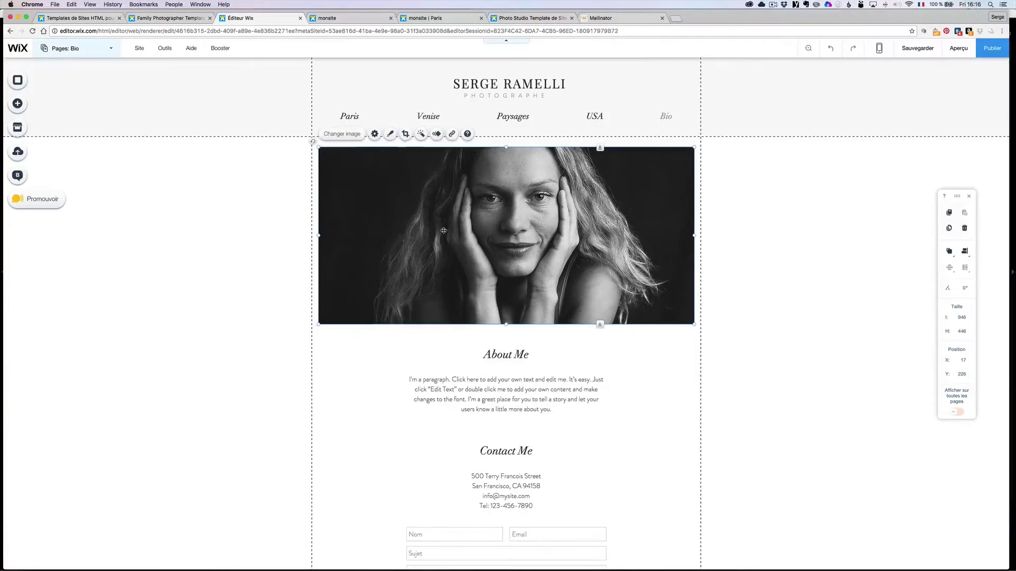
click(334, 134)
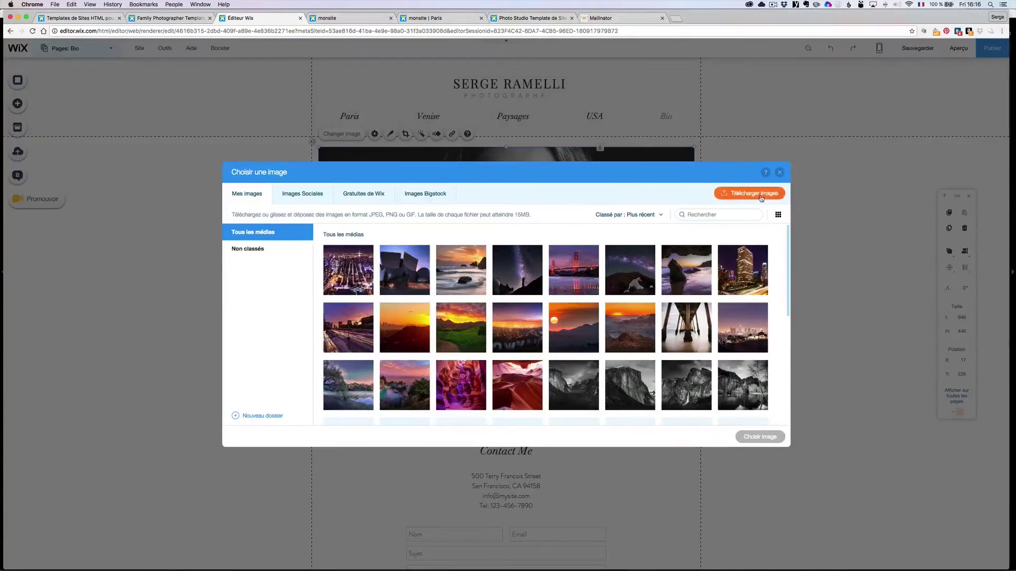
click(761, 199)
click(527, 50)
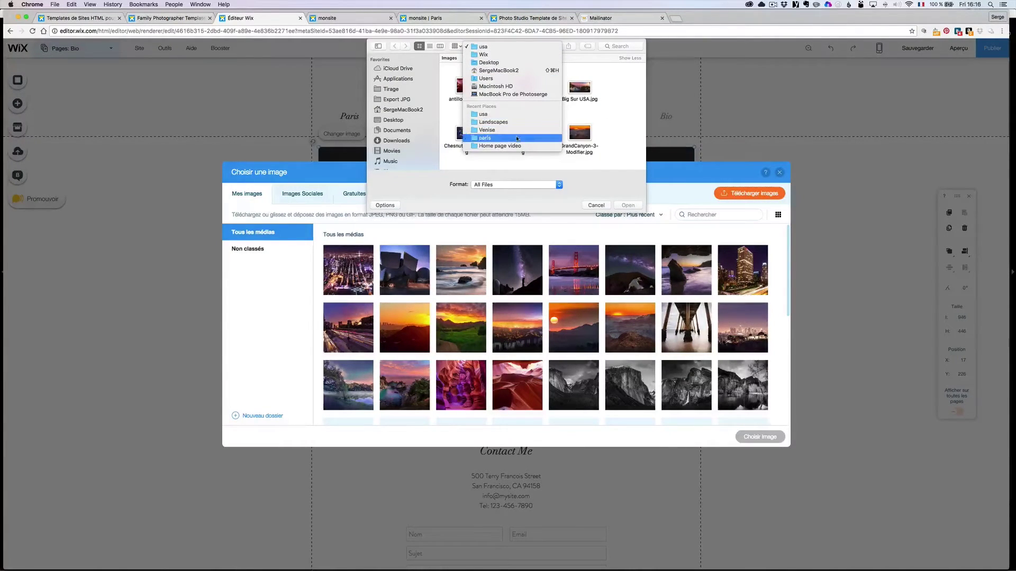
click(517, 139)
click(509, 50)
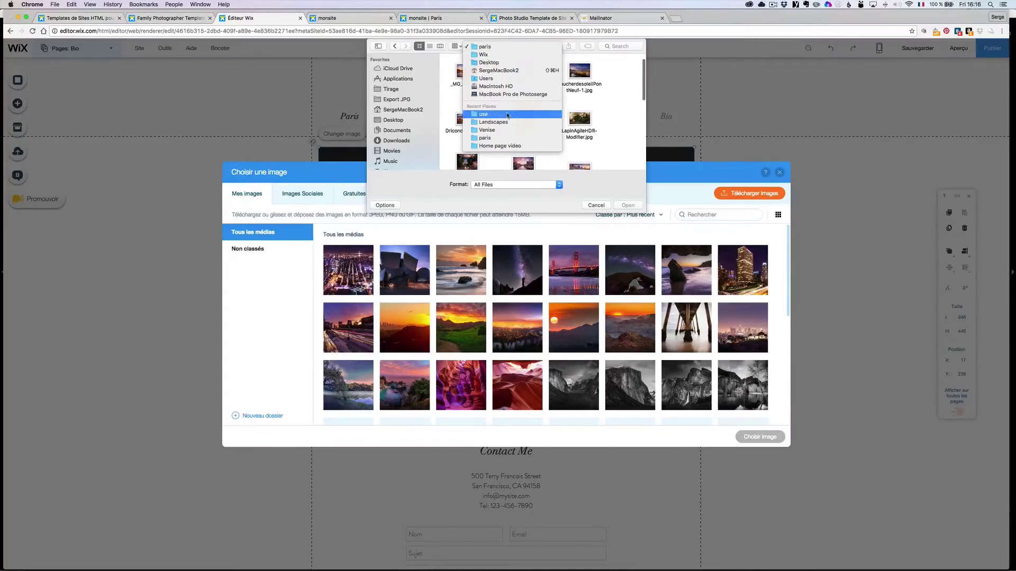
click(400, 154)
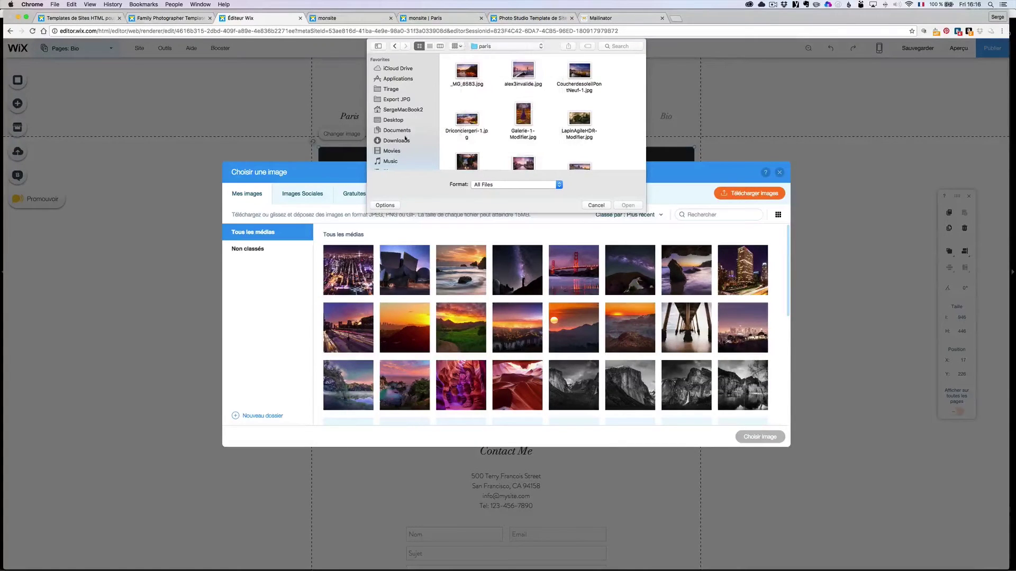
click(406, 123)
click(467, 91)
double_click(467, 91)
double_click(465, 88)
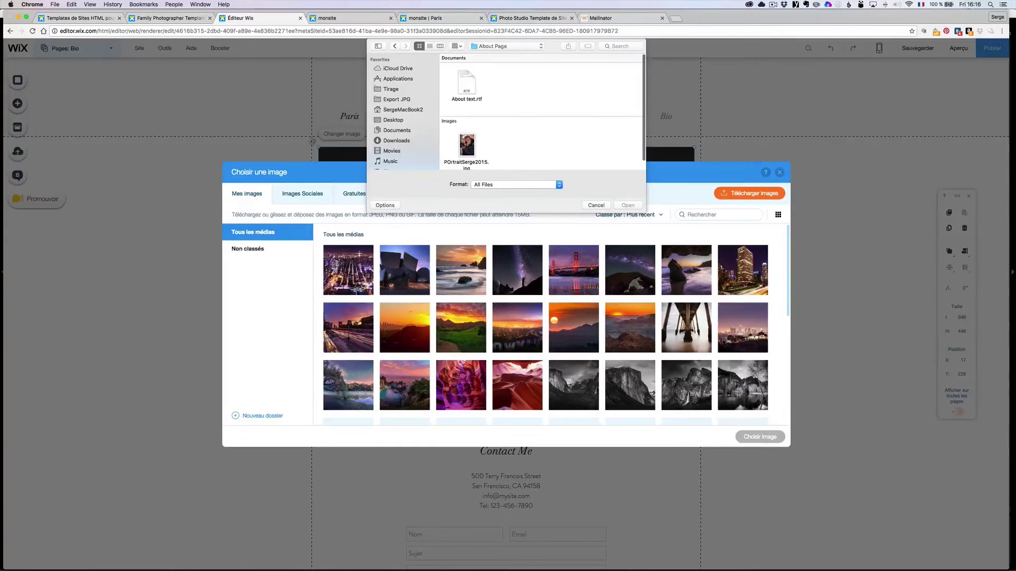
double_click(467, 144)
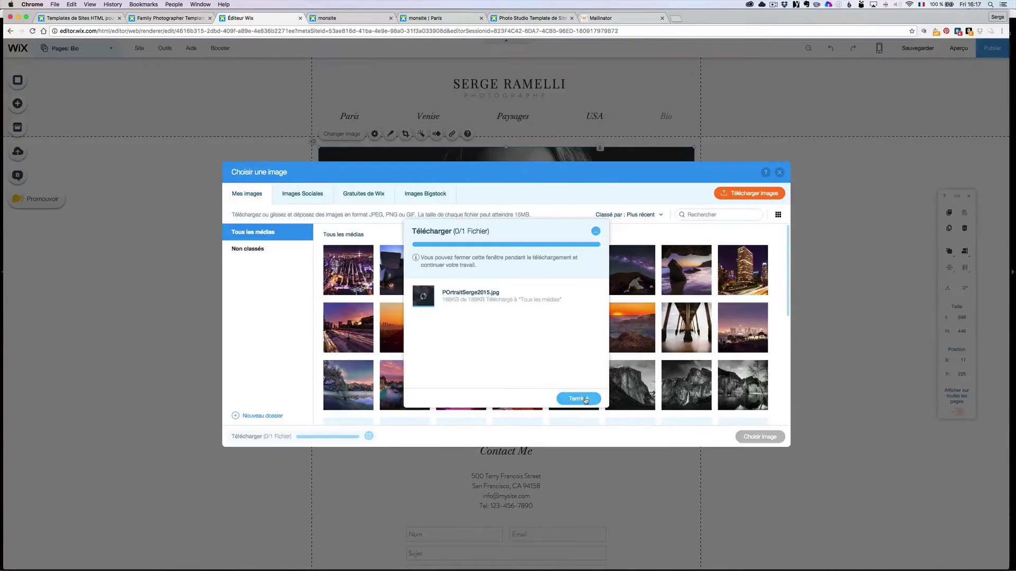
Step: Use the uploaded portrait as the Bio page photo and narrow its frame to about 260 px wide
click(584, 400)
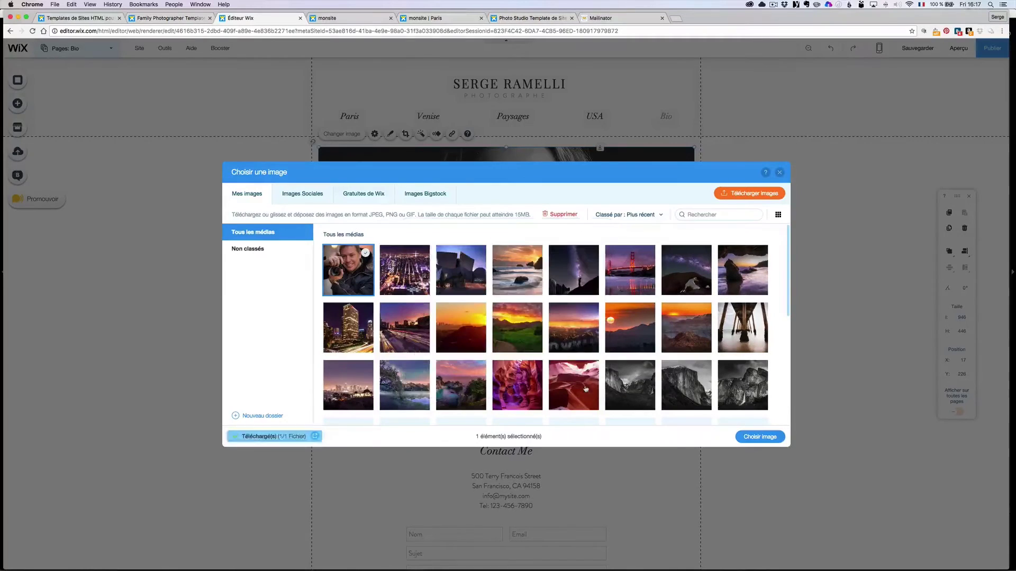
click(759, 436)
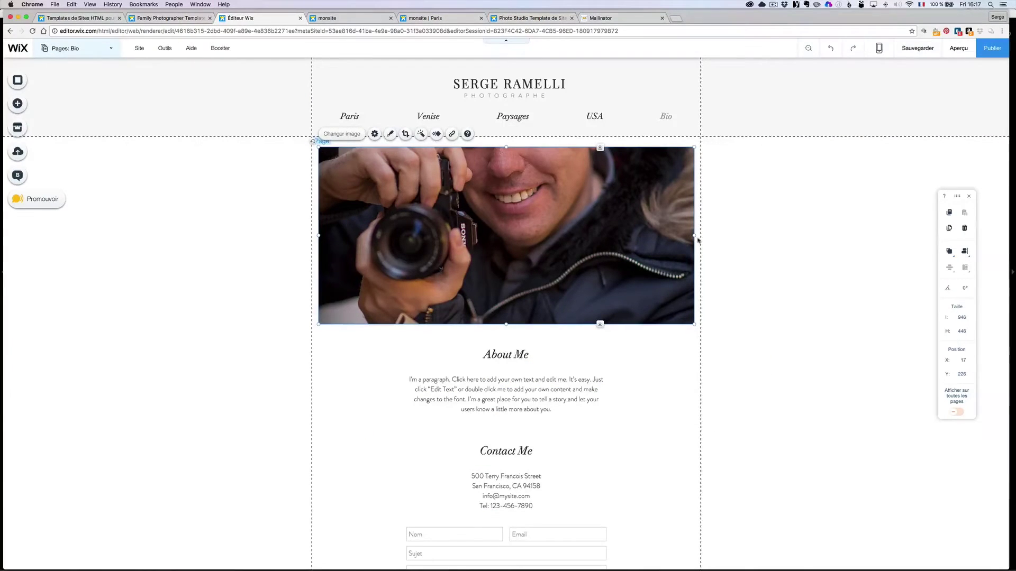
drag(694, 235, 422, 236)
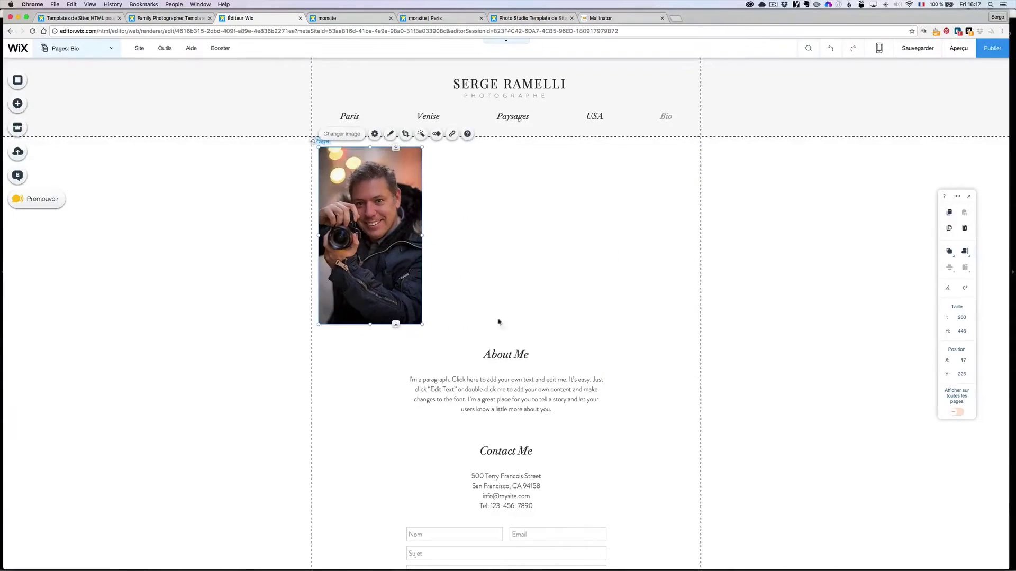
Step: Change the "About Me" heading to "A propos de moi"
double_click(508, 355)
text(A propos de moi)
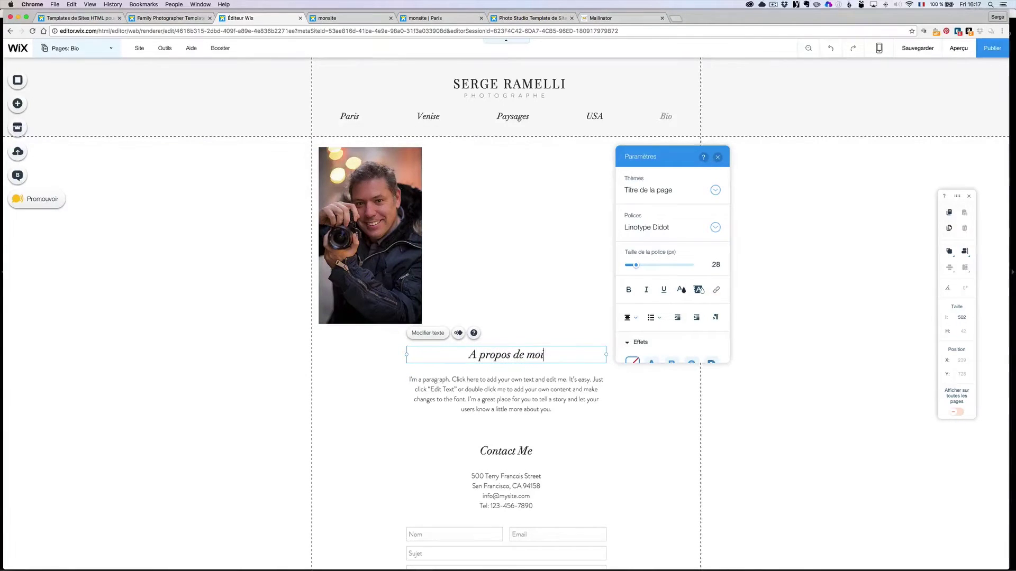
Step: Replace the placeholder paragraph below the heading with the full text copied from About text.rtf in the About Page folder
click(523, 394)
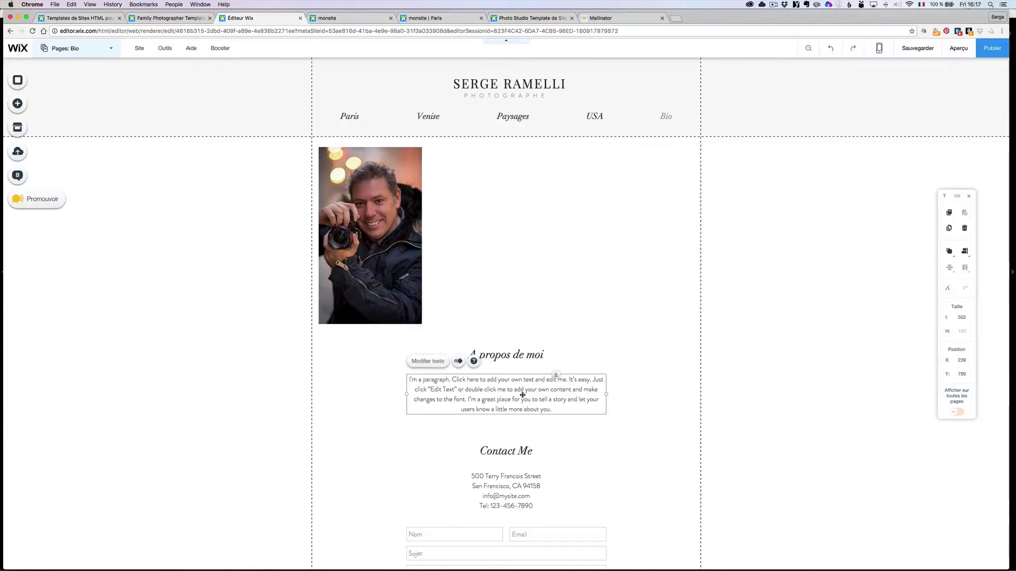
double_click(523, 394)
key(super+Tab)
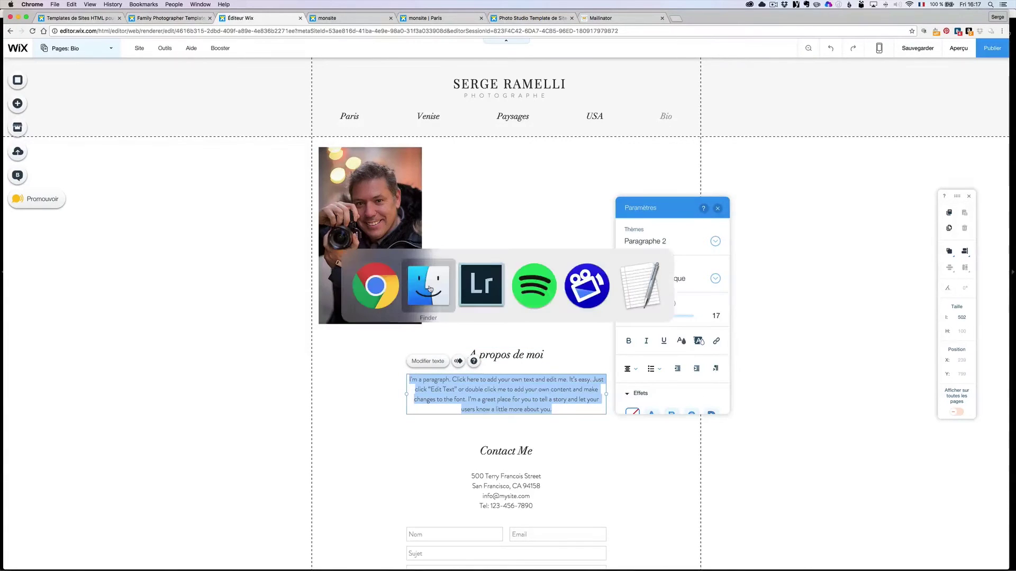
click(390, 105)
double_click(390, 104)
key(super+a)
key(super+c)
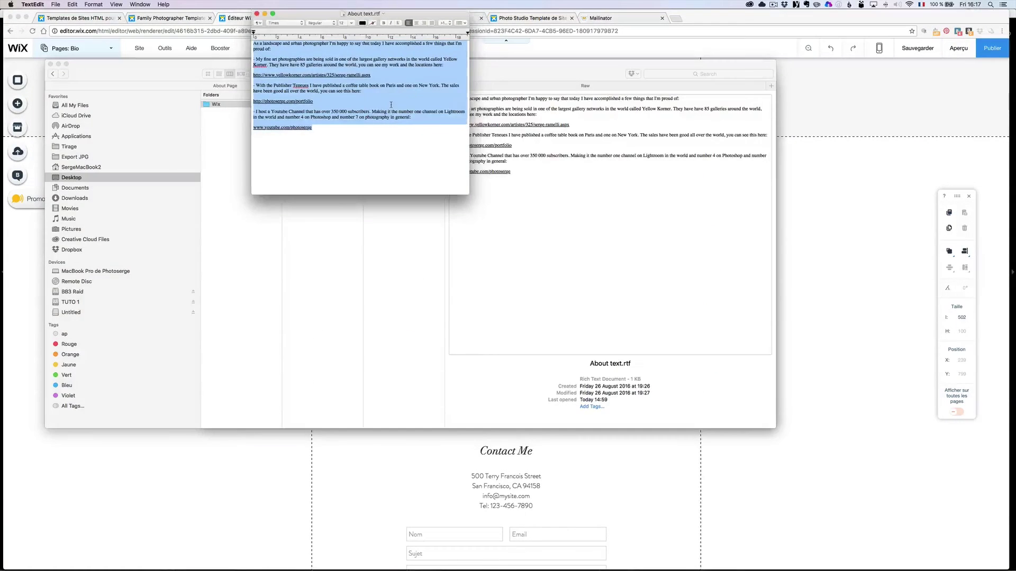
key(super+Tab)
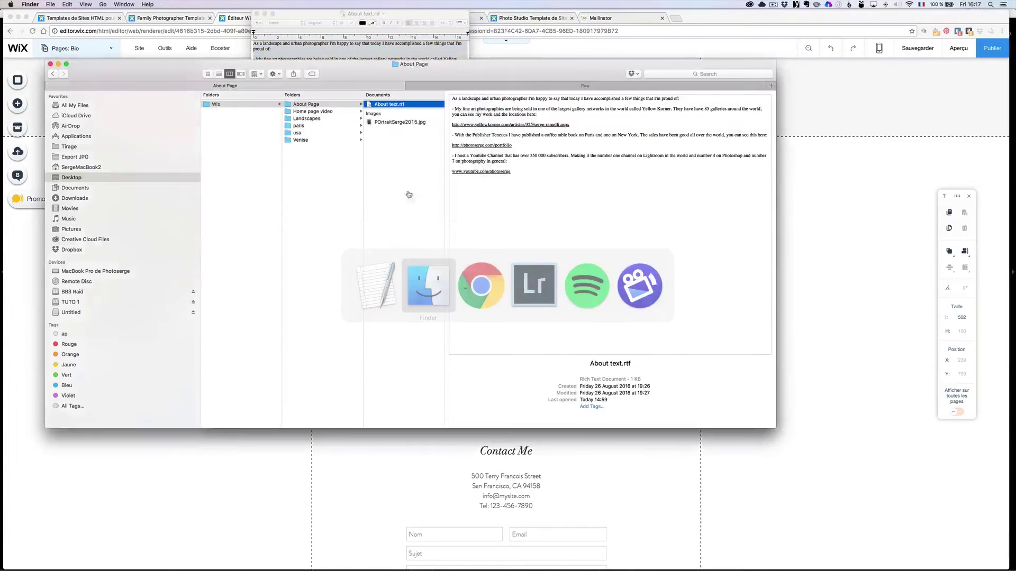
key(super+Tab)
click(490, 290)
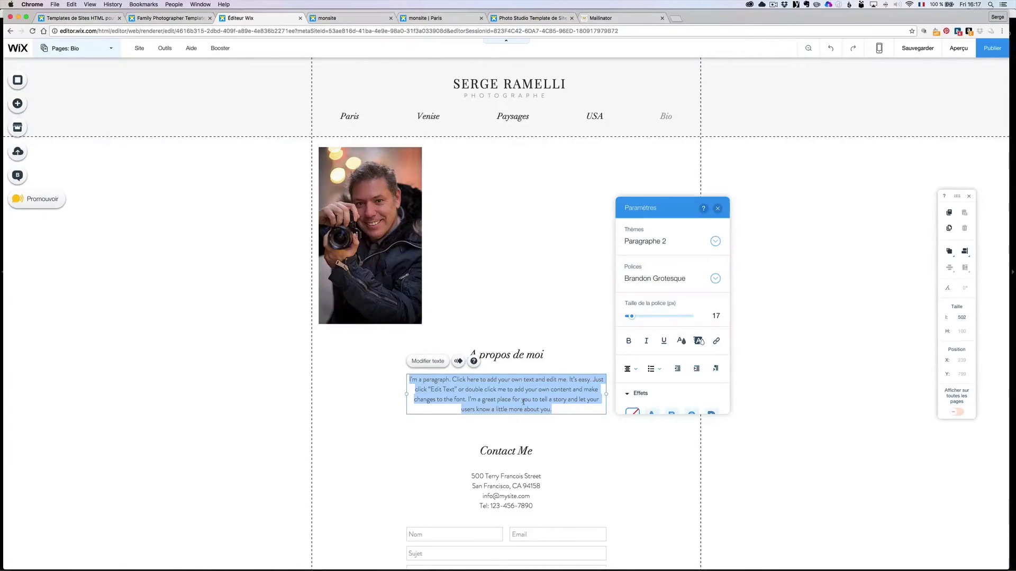
key(super+v)
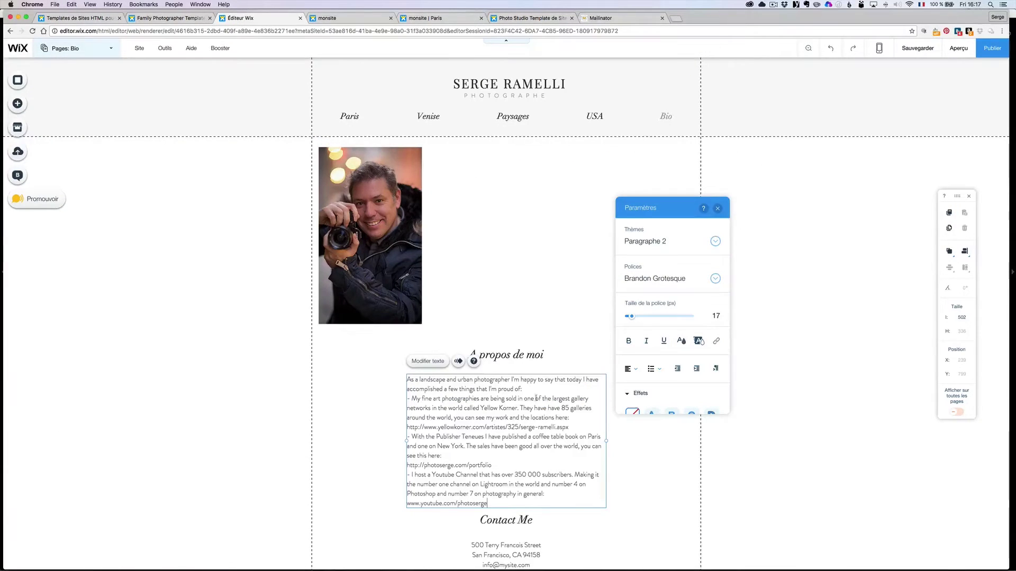
Step: Insert blank lines between the biography's paragraphs and links, and widen its text box to about 612 px
key(Return)
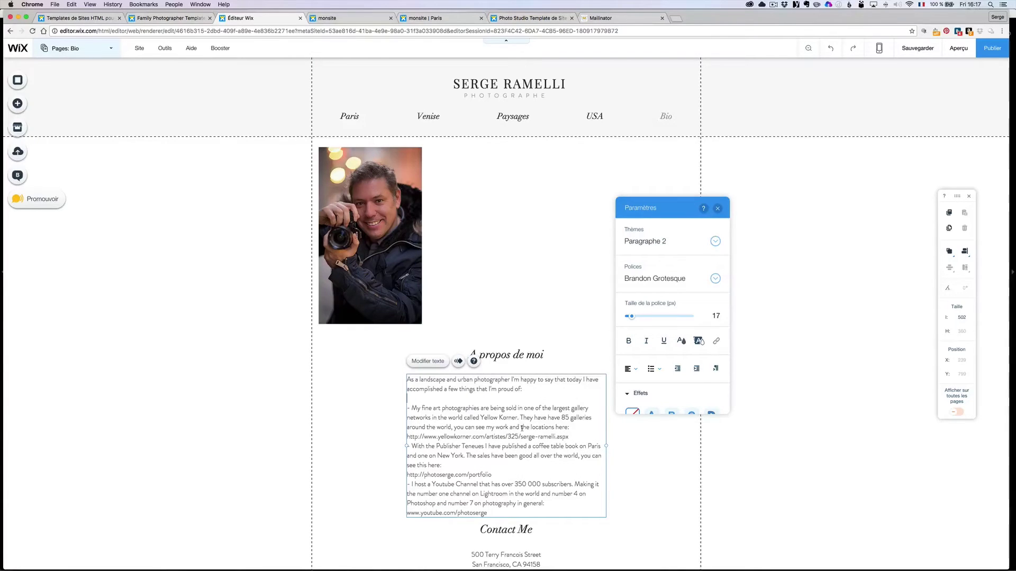
click(580, 428)
key(Return)
drag(607, 451, 650, 451)
click(605, 467)
key(Return)
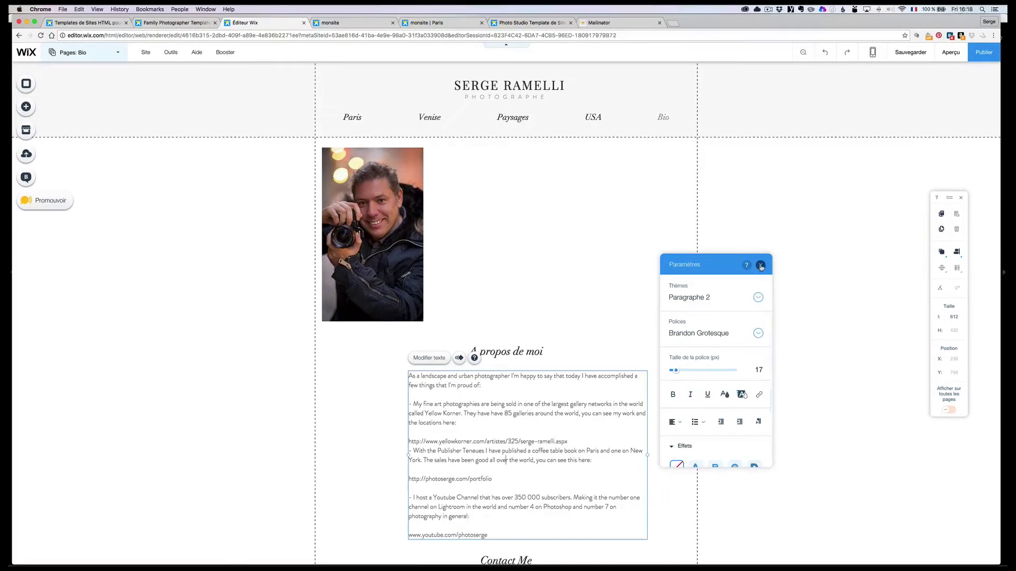
key(Escape)
Step: Change the "Contact Me" heading to "Me contacter"
scroll(629, 400, down, 5)
click(516, 390)
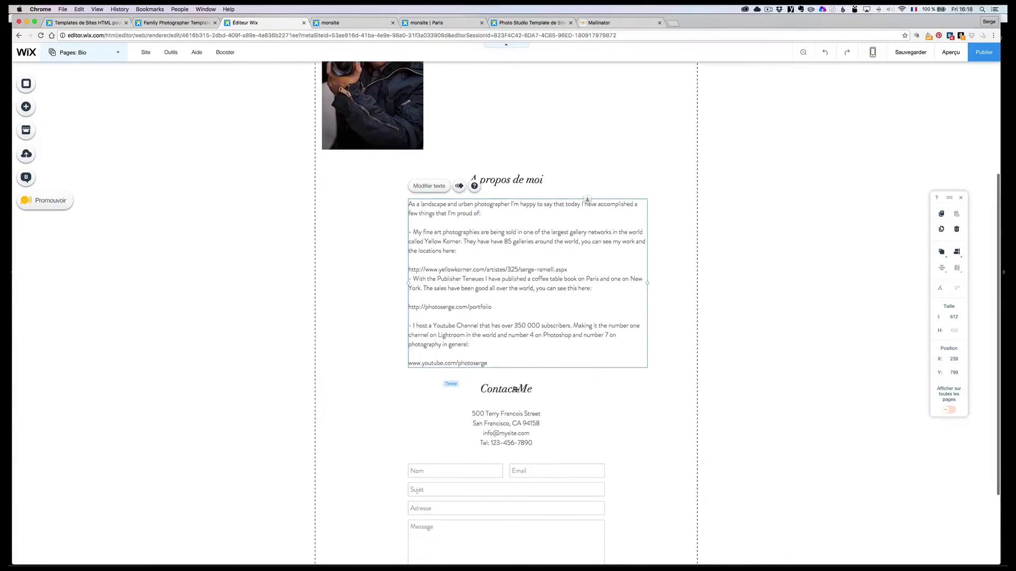
double_click(516, 389)
text(Me co)
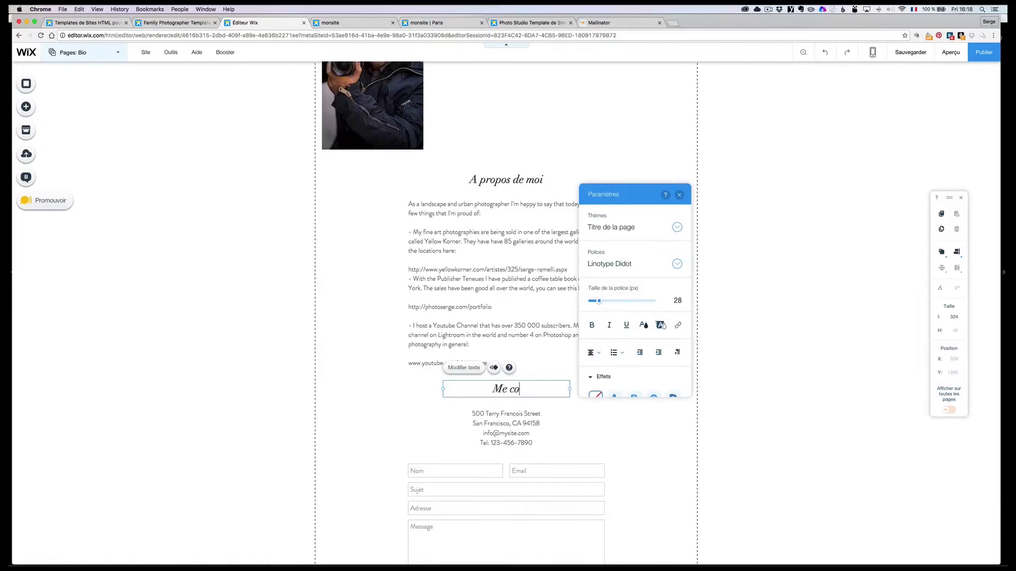
text(ntacter)
Step: Replace the placeholder contact details with the photographer's full name and, on a second line, "A Los Angeles"
click(510, 436)
double_click(540, 442)
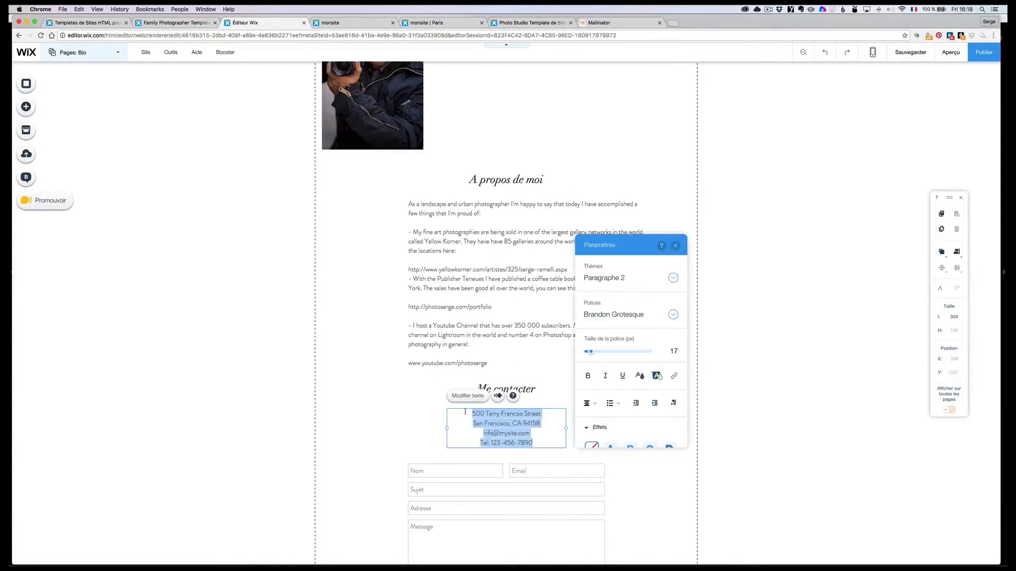
text(S)
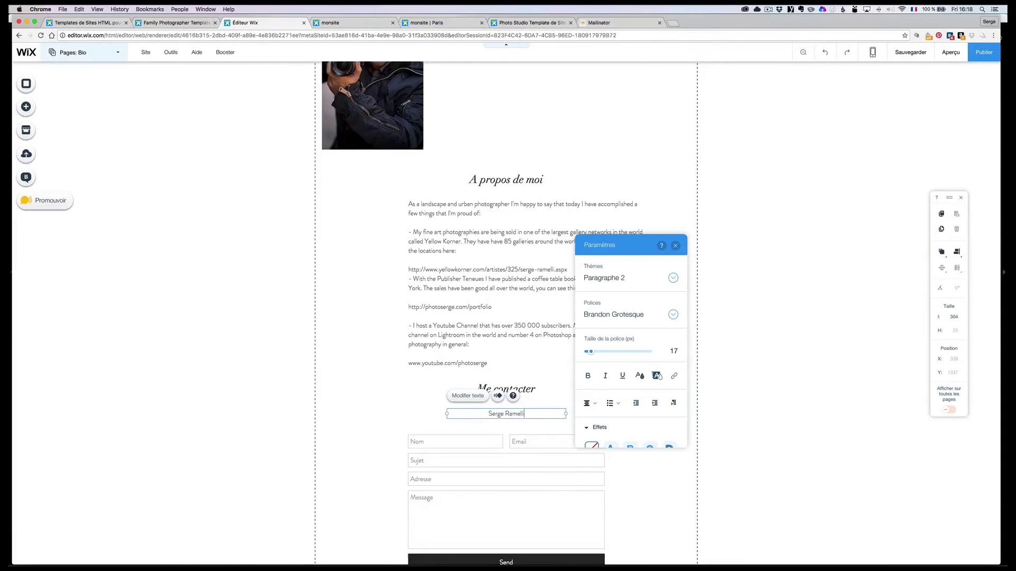
text(erge Ramelli)
key(Return)
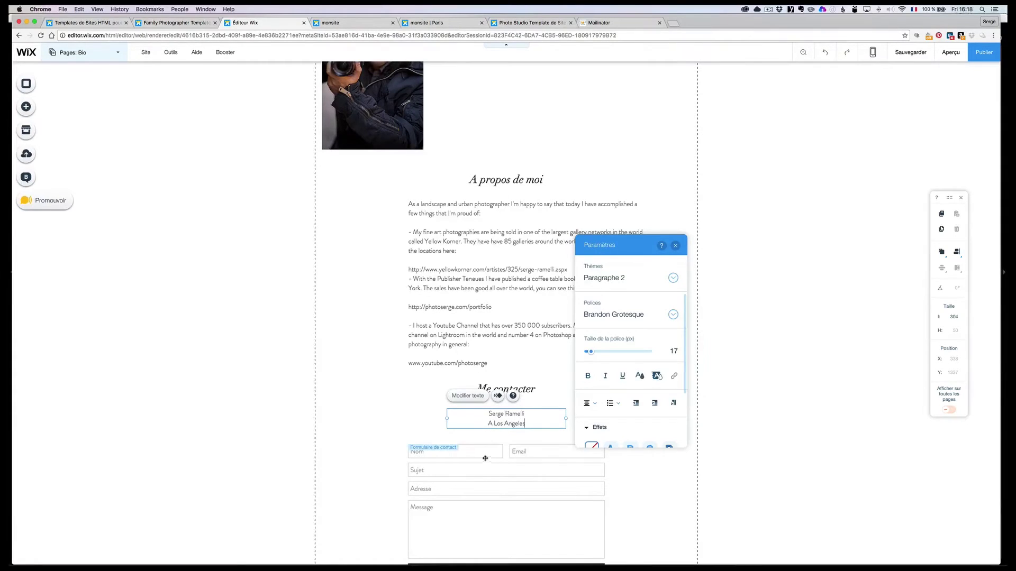
Step: Check the recipient e-mail address in the contact form's settings
click(441, 450)
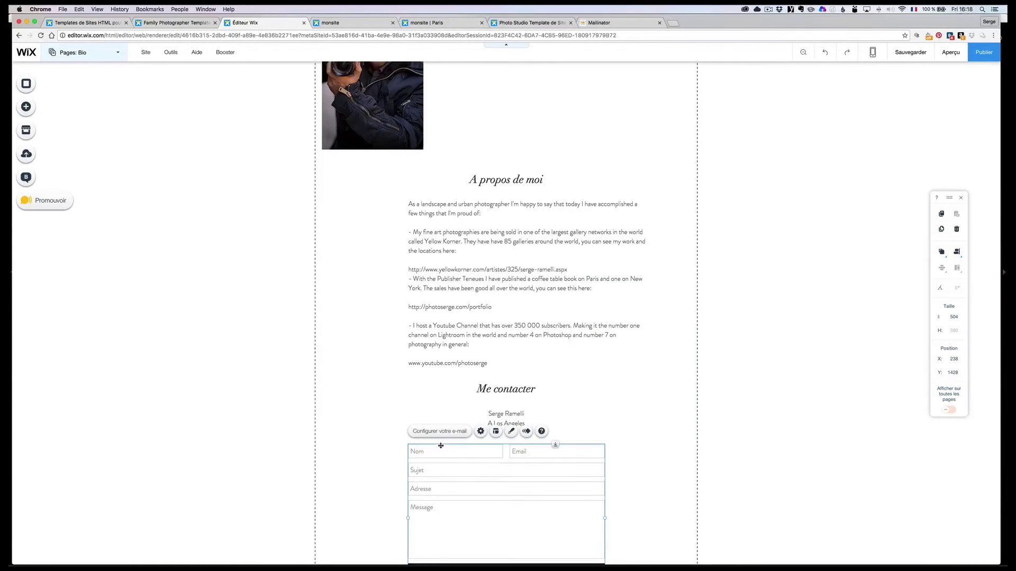
click(480, 432)
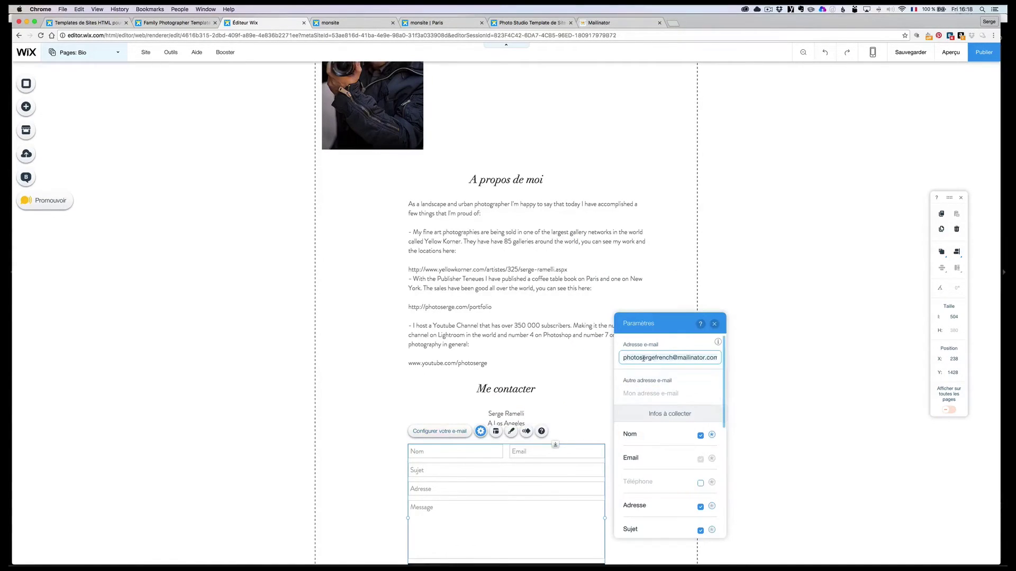
click(715, 324)
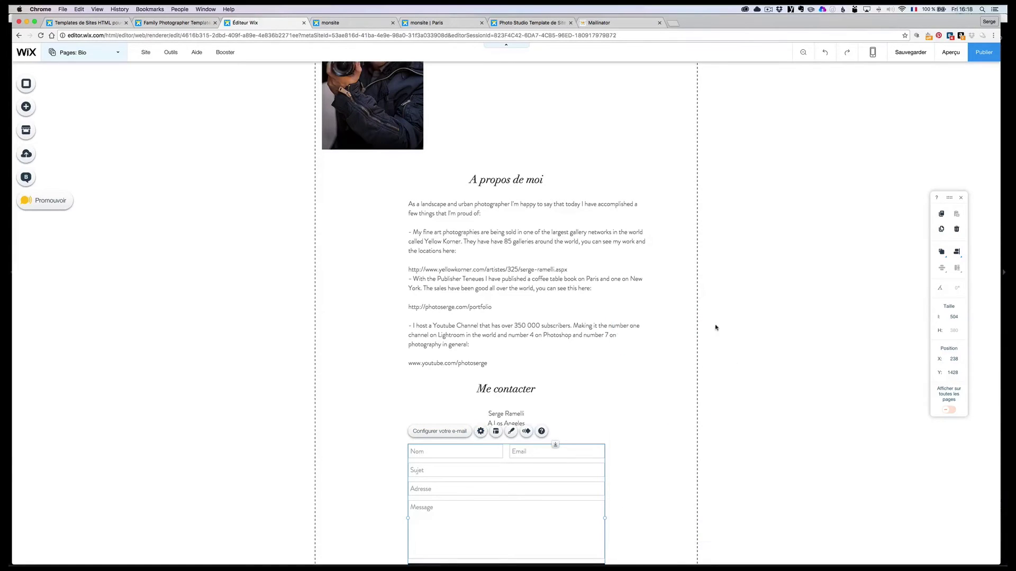
Step: Open the image chooser for the Bio page's background and browse the uploaded photos for a suitable picture
scroll(813, 443, down, 2)
scroll(812, 443, up, 5)
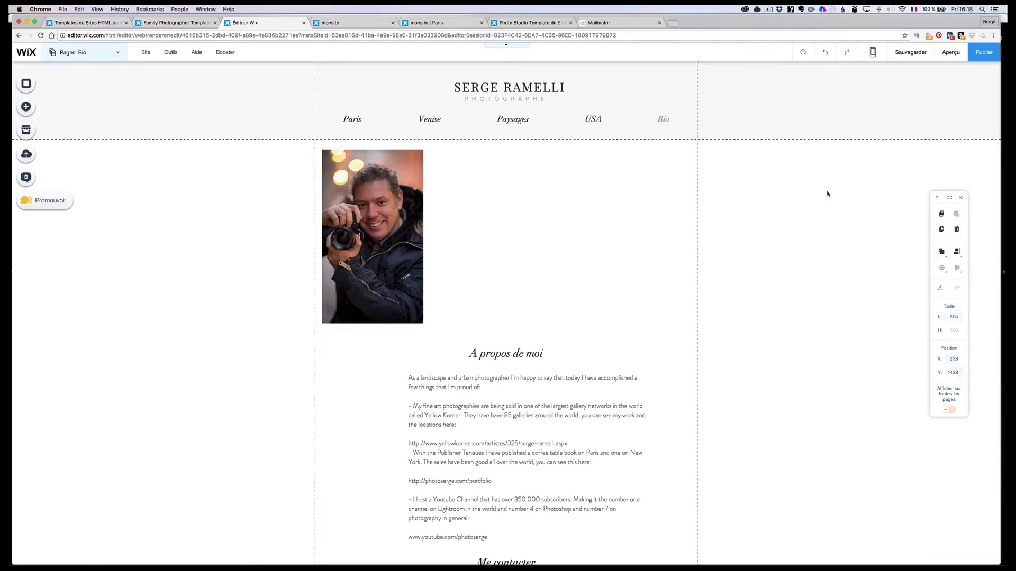
click(277, 179)
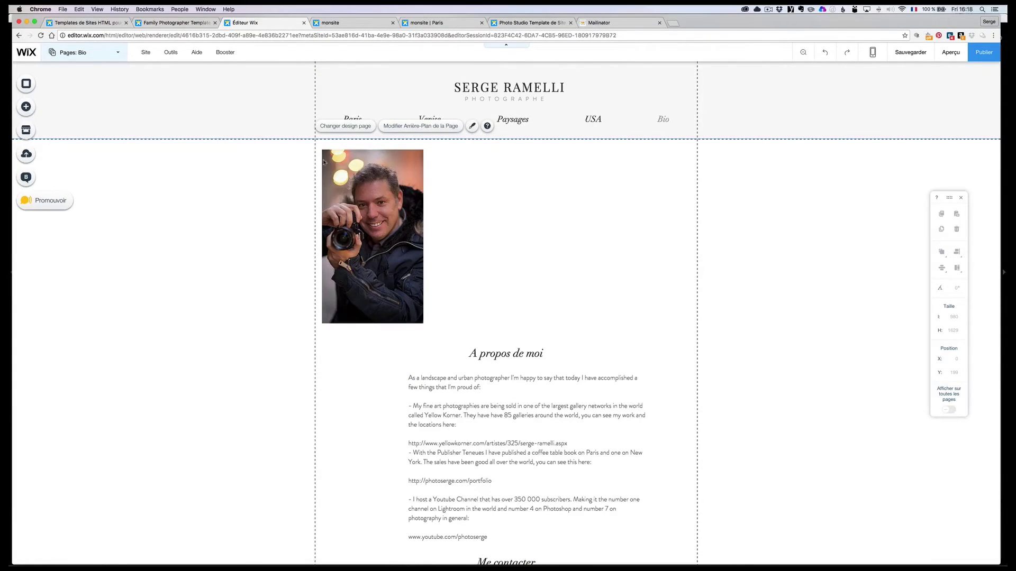
click(411, 127)
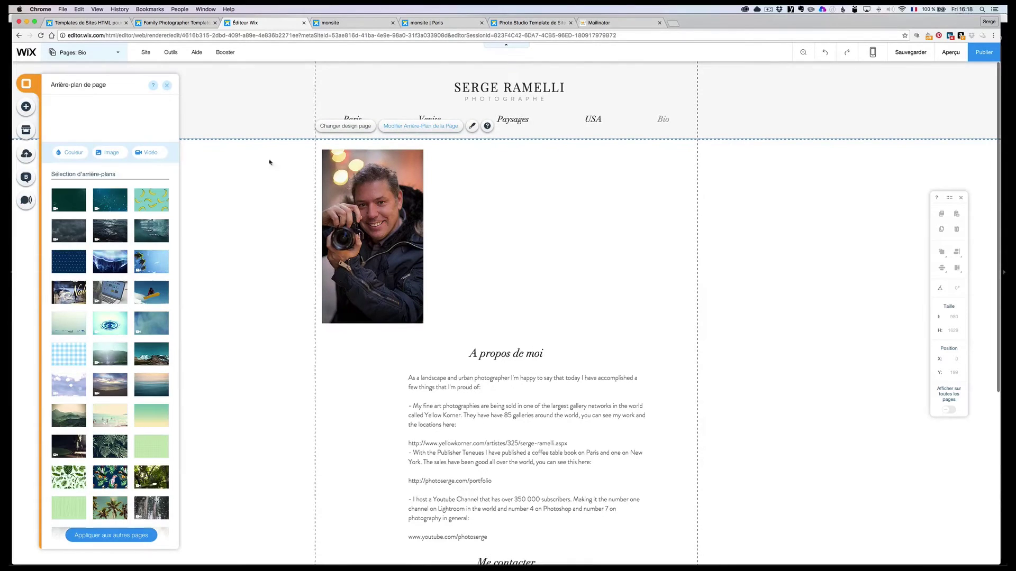
click(105, 154)
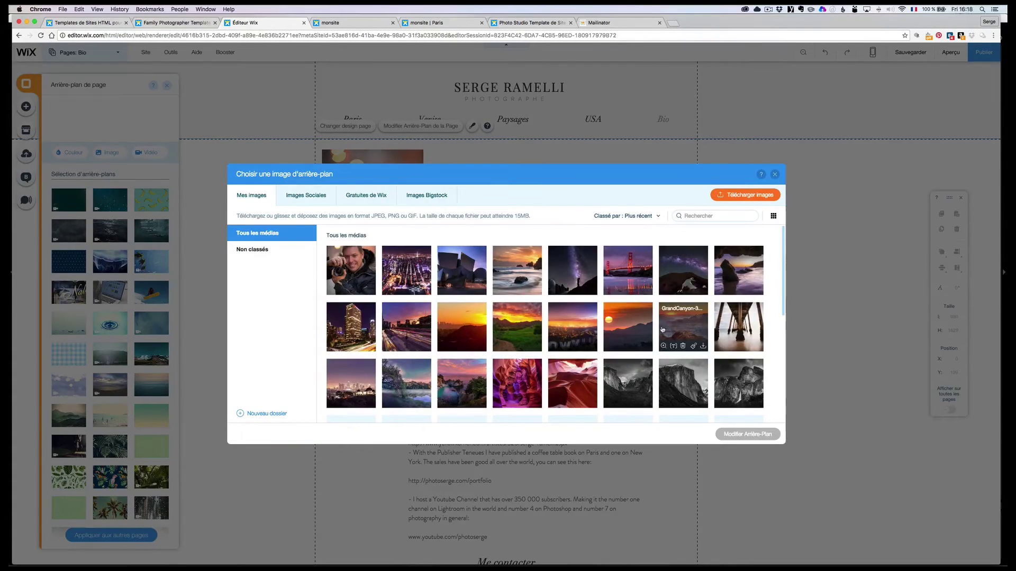
scroll(661, 330, down, 5)
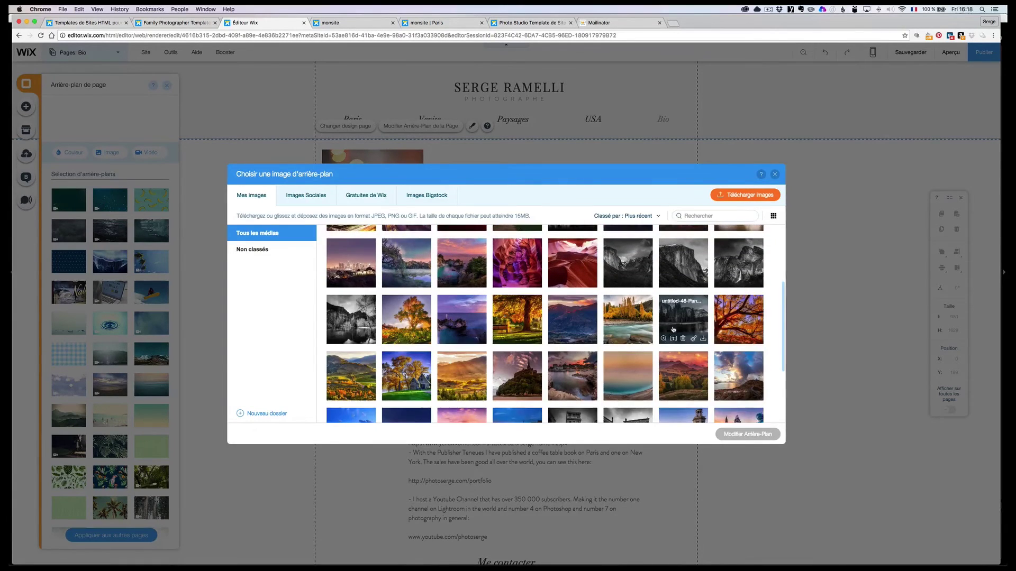
scroll(673, 329, down, 2)
scroll(649, 345, up, 2)
scroll(649, 345, up, 2)
scroll(649, 345, down, 4)
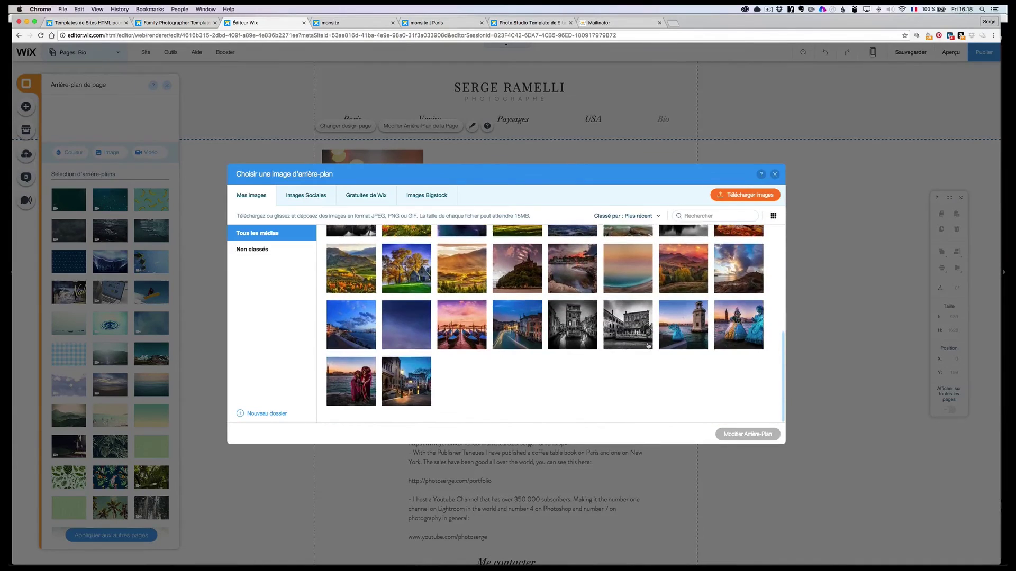
scroll(649, 345, up, 10)
Step: Sort the uploaded images A-Z and set the aerial night view of Paris as the Bio page's background
click(642, 216)
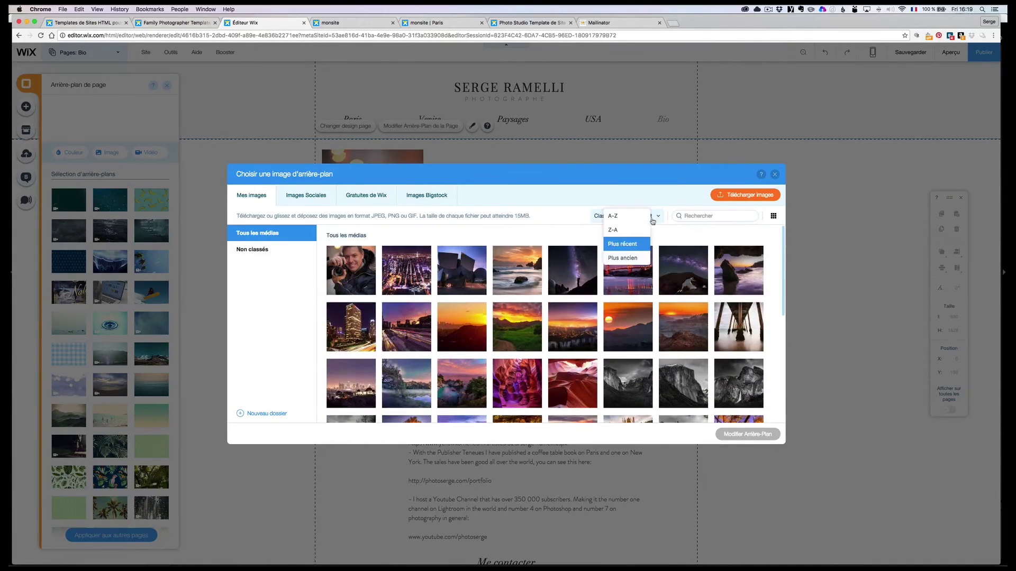
click(629, 217)
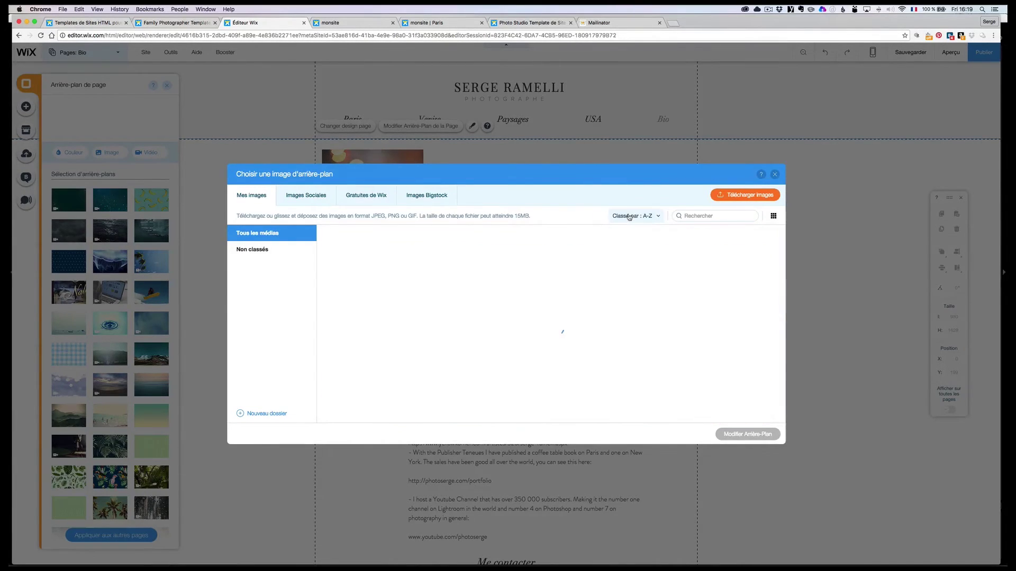
scroll(670, 299, down, 3)
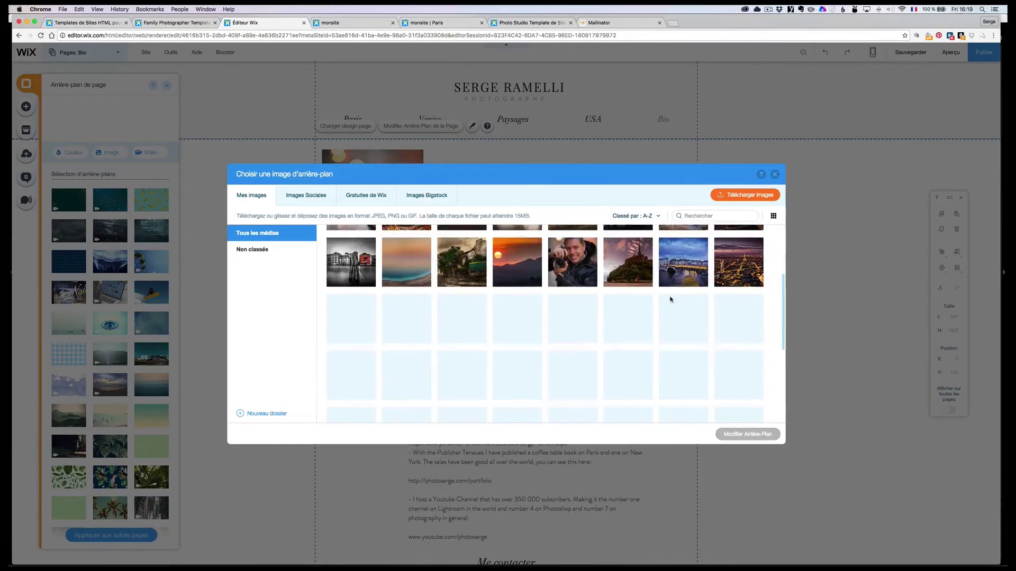
scroll(698, 321, down, 2)
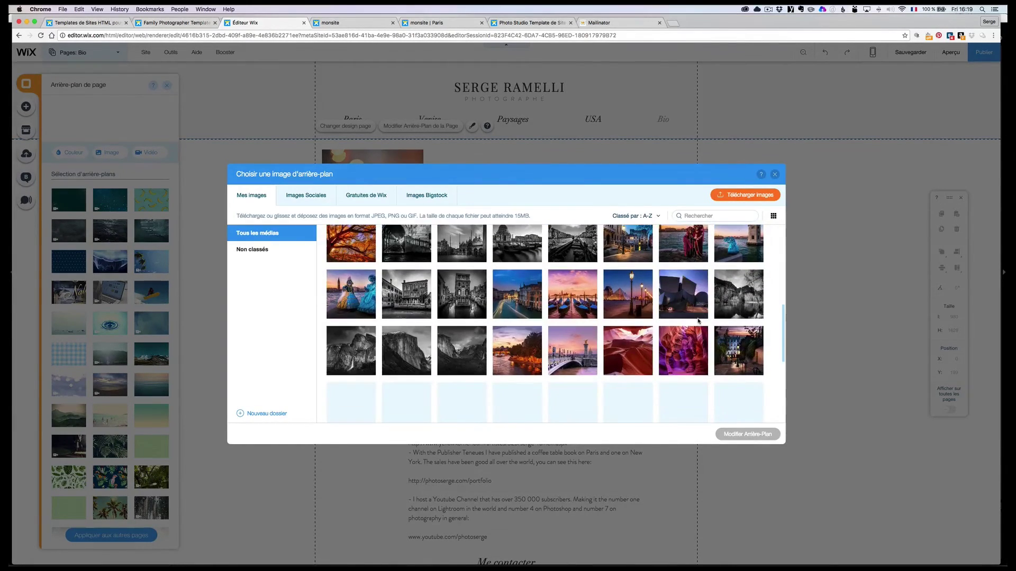
scroll(699, 321, down, 1)
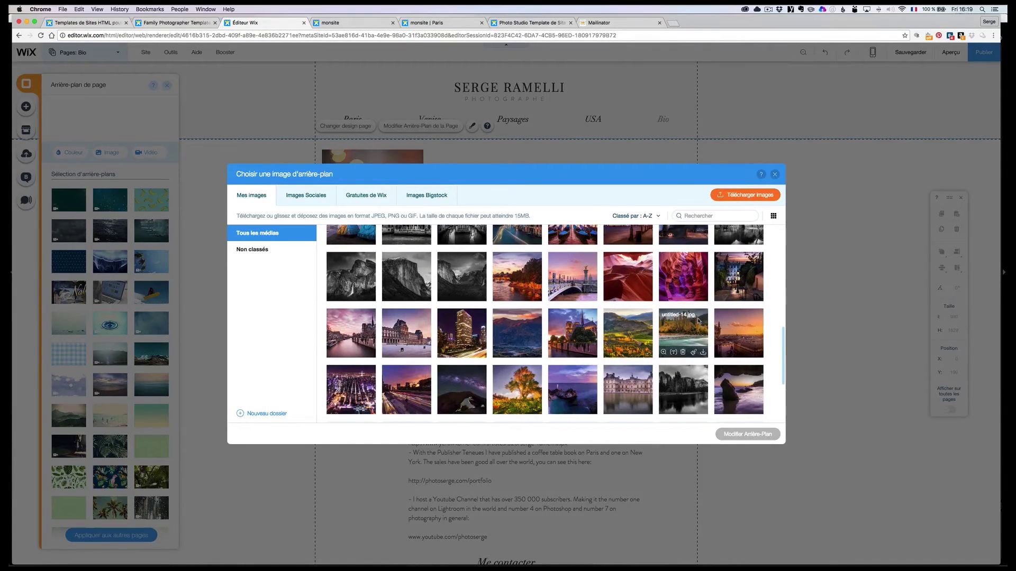
scroll(699, 321, down, 2)
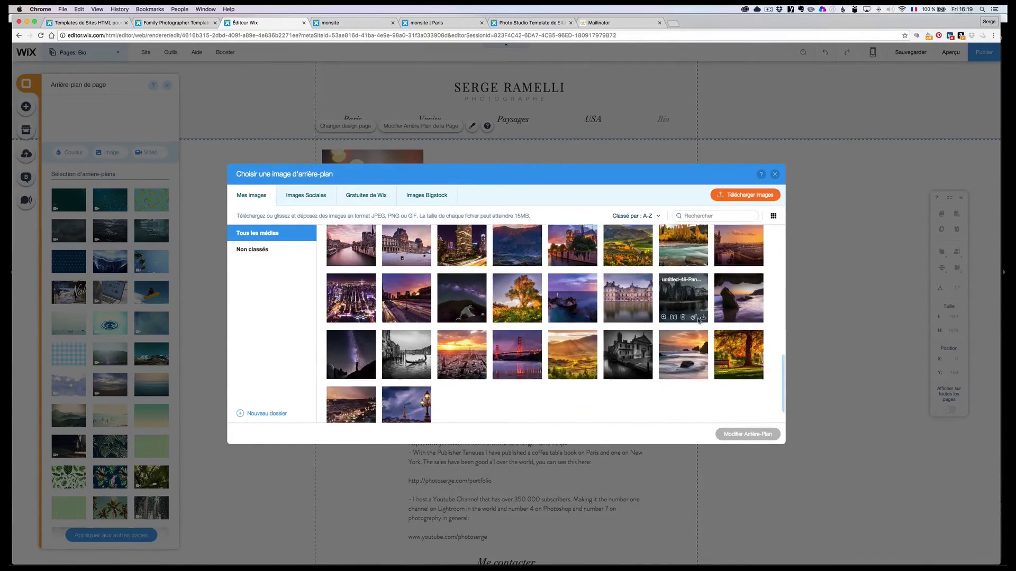
scroll(699, 321, up, 2)
scroll(698, 321, up, 3)
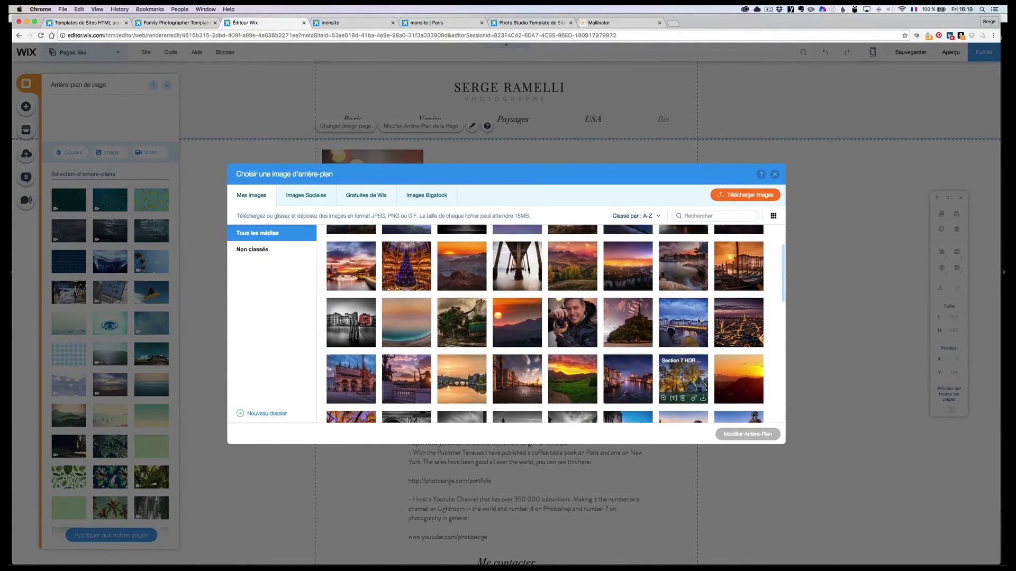
click(739, 318)
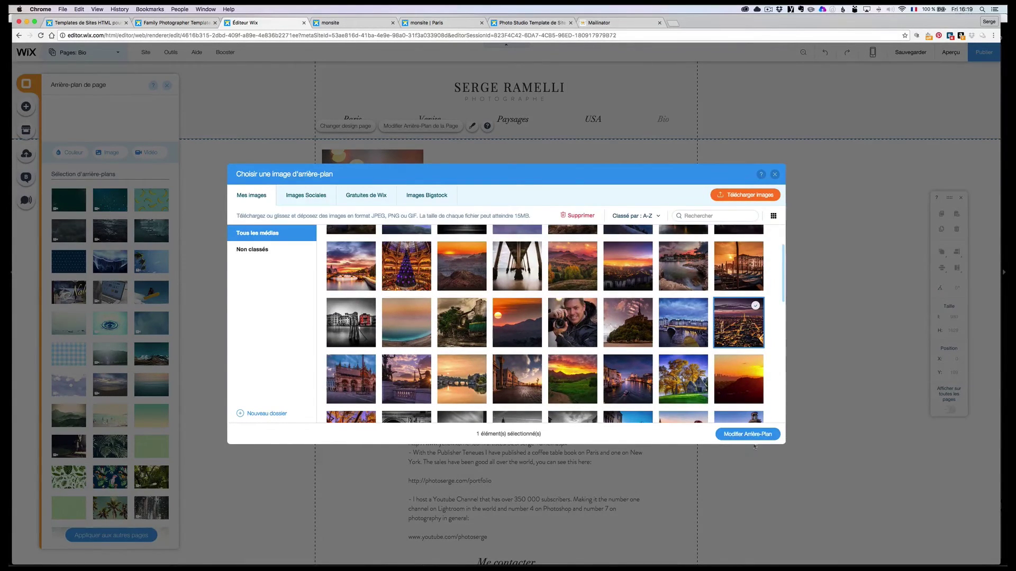
click(750, 435)
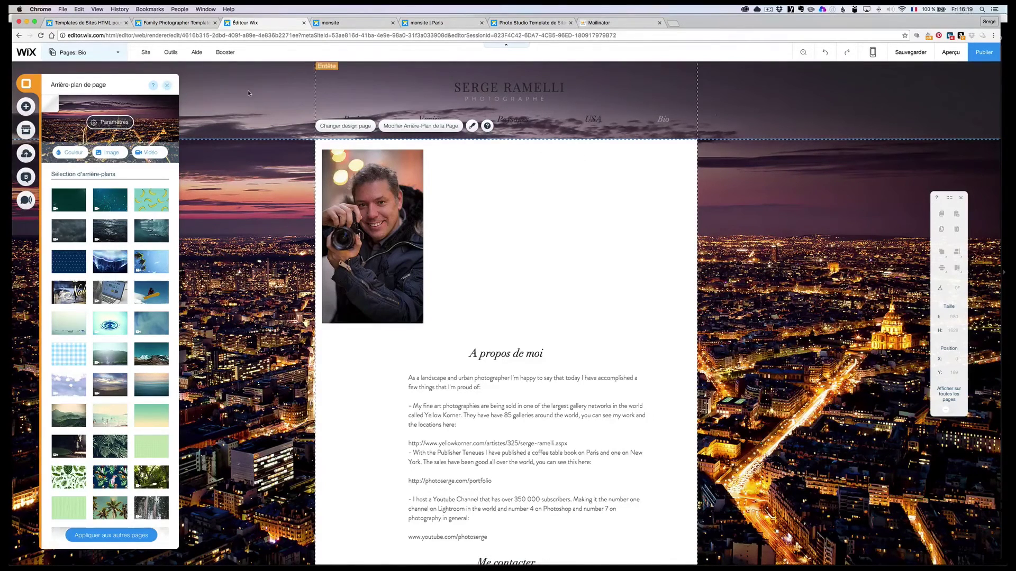
Step: Publish the updated site and open its live version
click(426, 117)
click(981, 52)
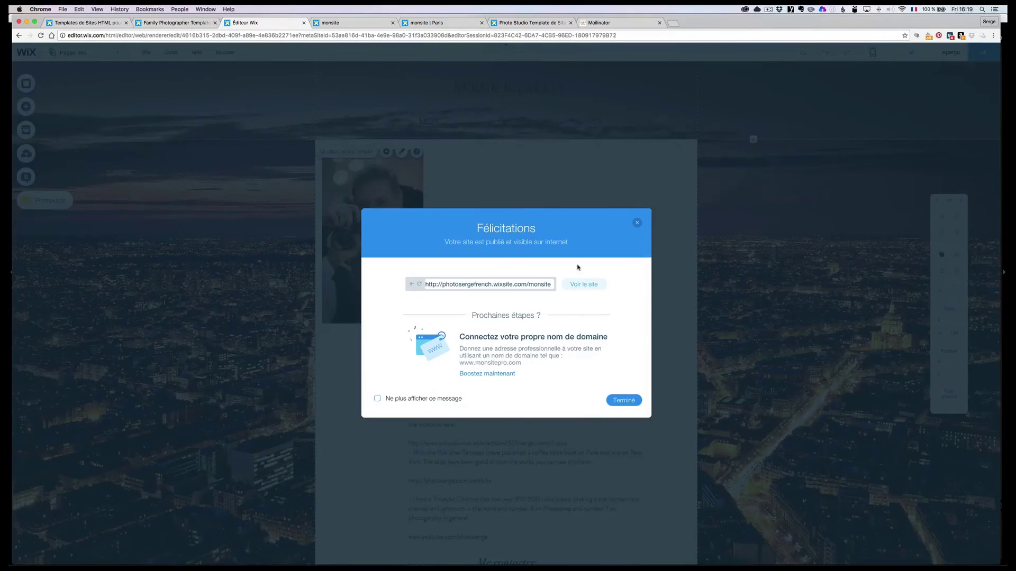
click(582, 283)
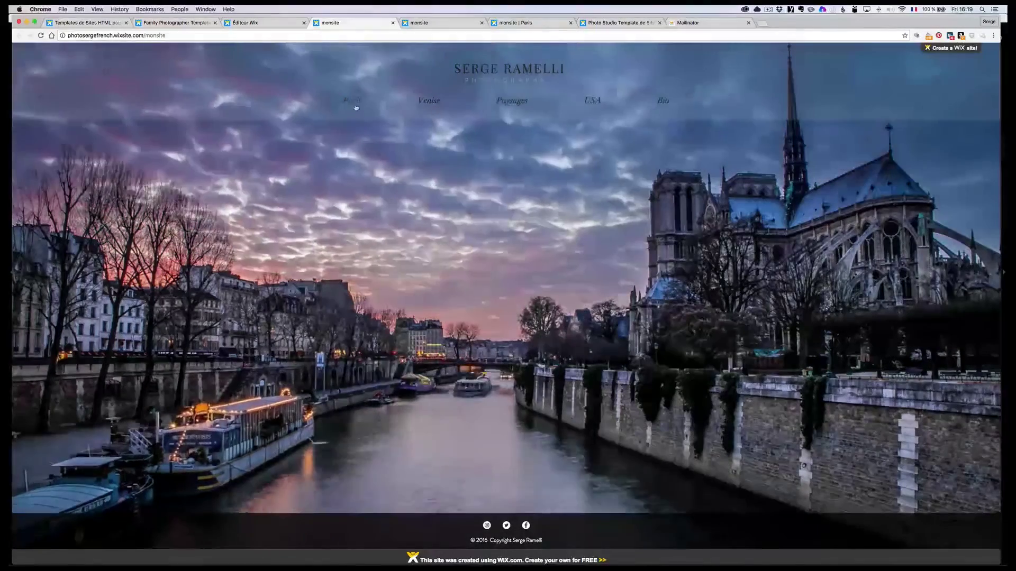
Step: Review the Paris, Venise, Paysages and USA galleries and the Bio page on the published site
click(354, 101)
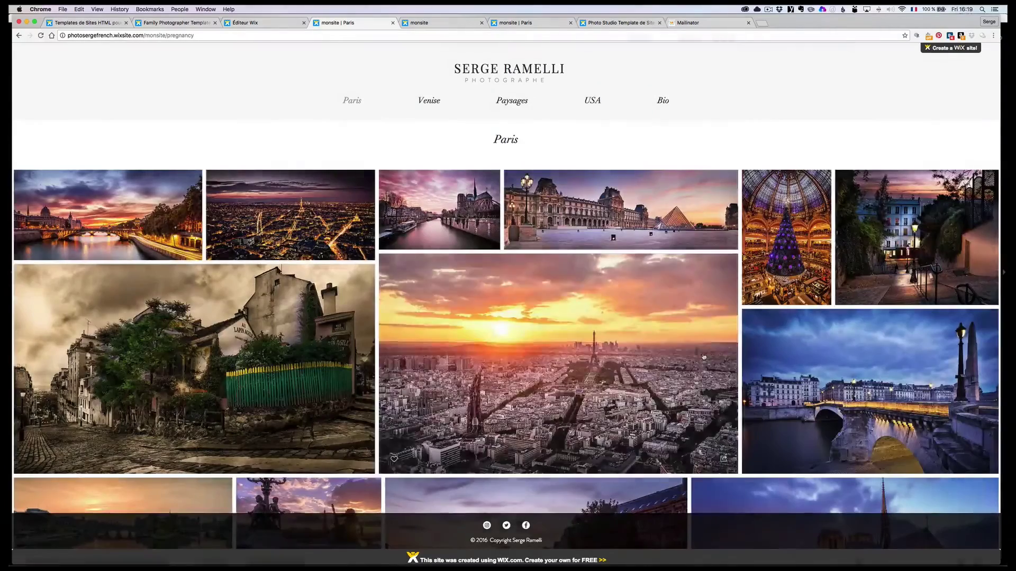
click(433, 103)
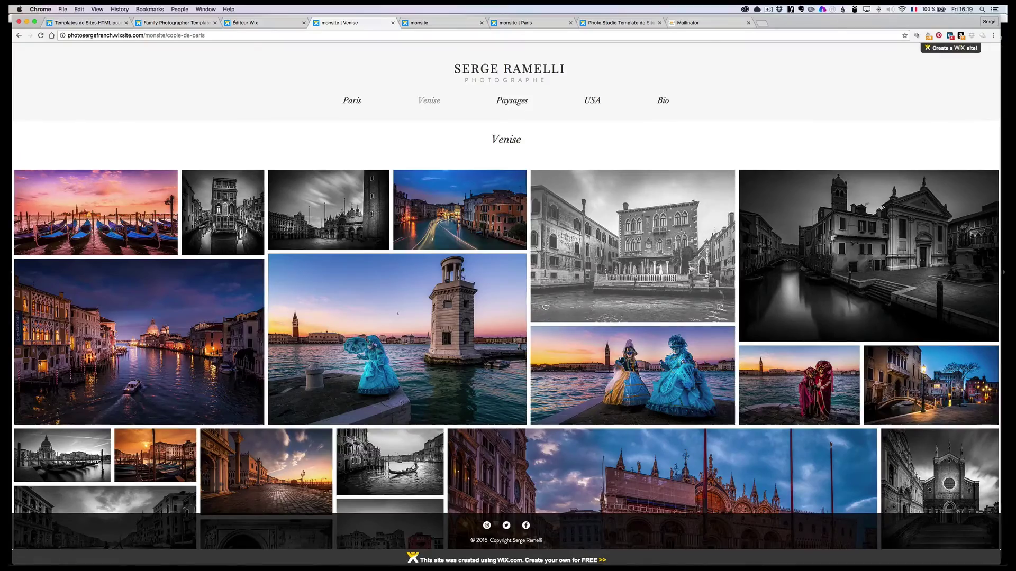
click(522, 104)
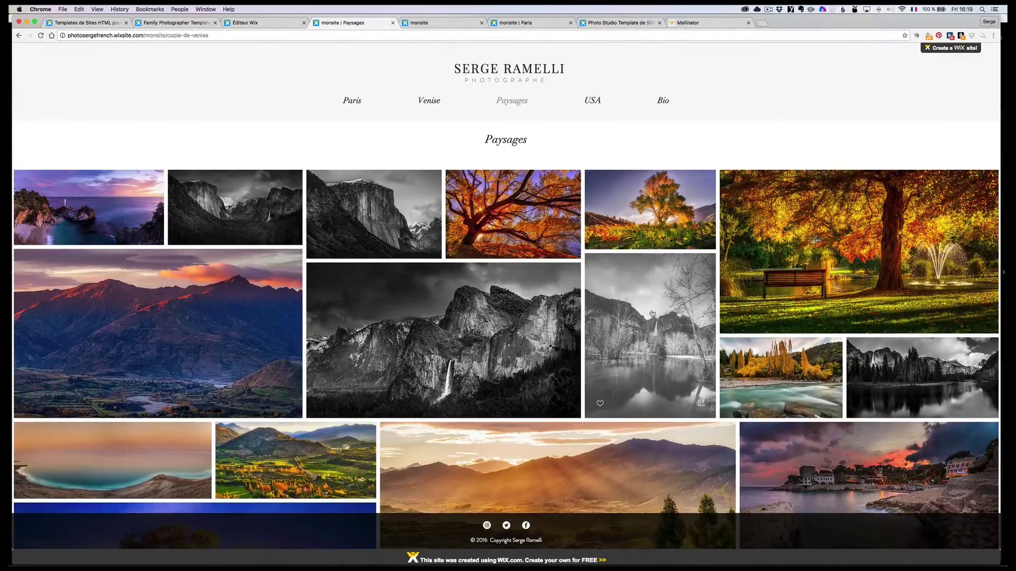
scroll(653, 314, down, 3)
scroll(653, 314, up, 3)
click(593, 101)
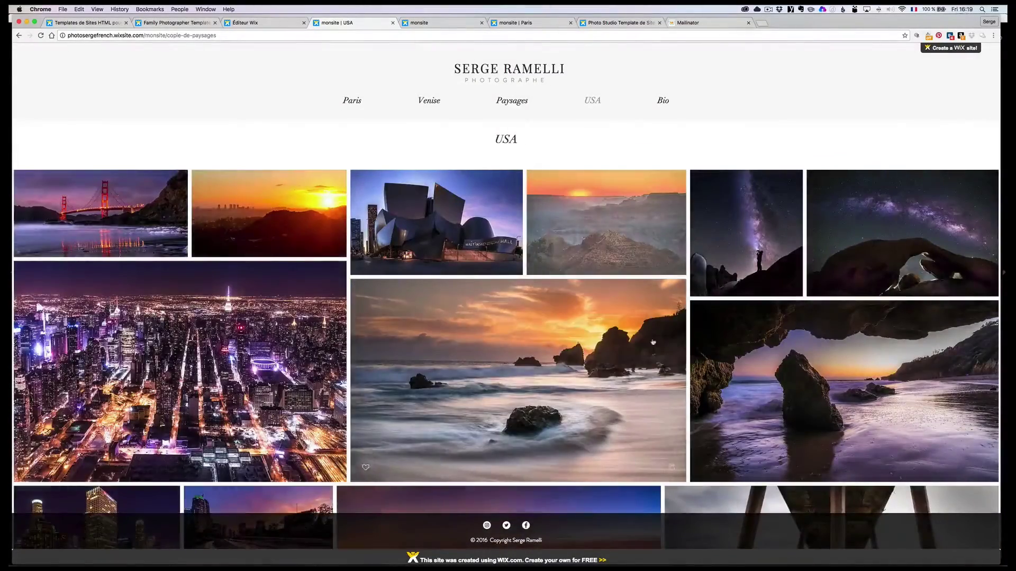
scroll(797, 350, down, 5)
scroll(797, 350, up, 5)
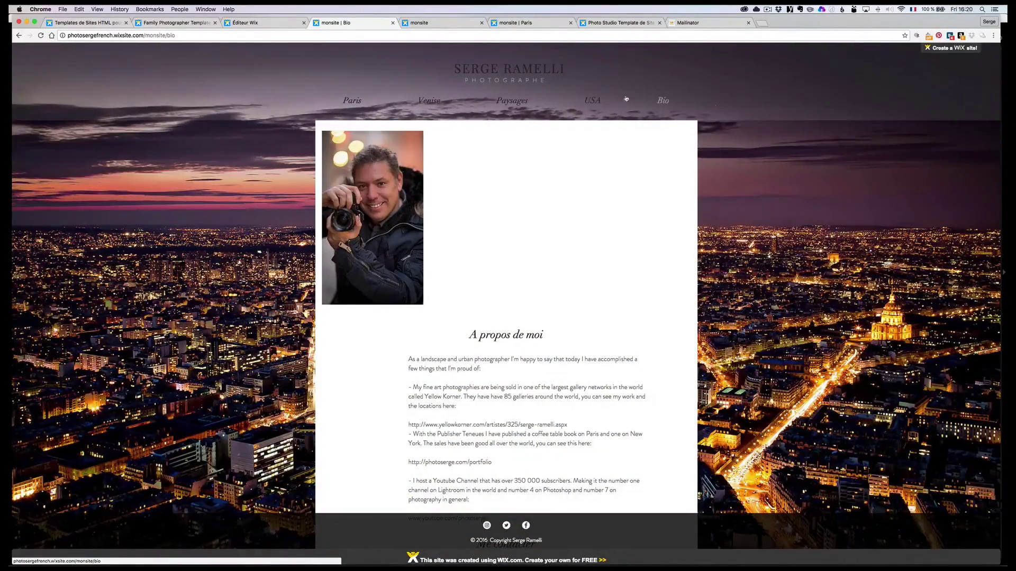
Step: Return to the Wix editor, dismiss the publication message, and compare the site with the original Family Photographer template
click(245, 23)
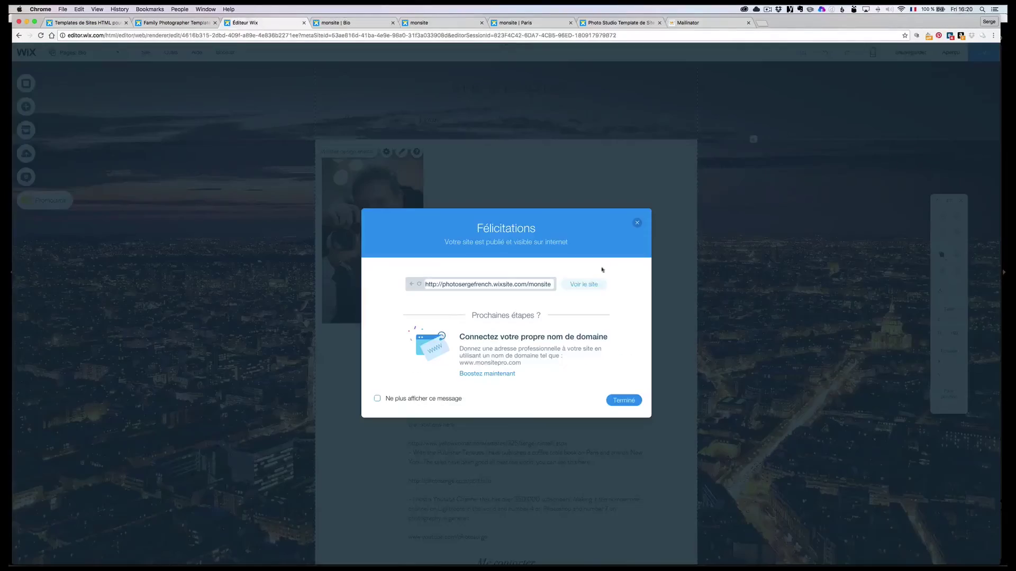
click(637, 224)
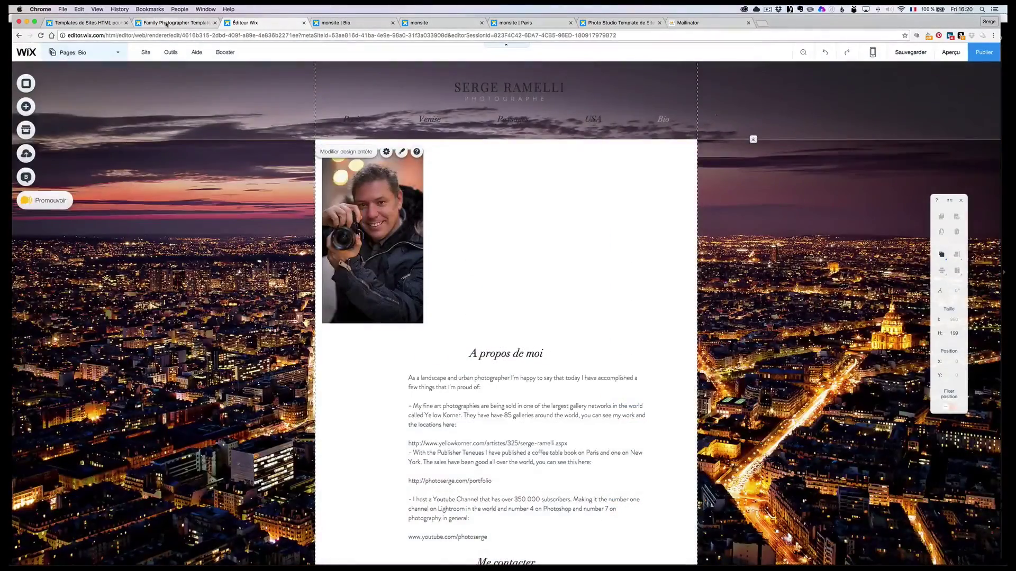
click(166, 23)
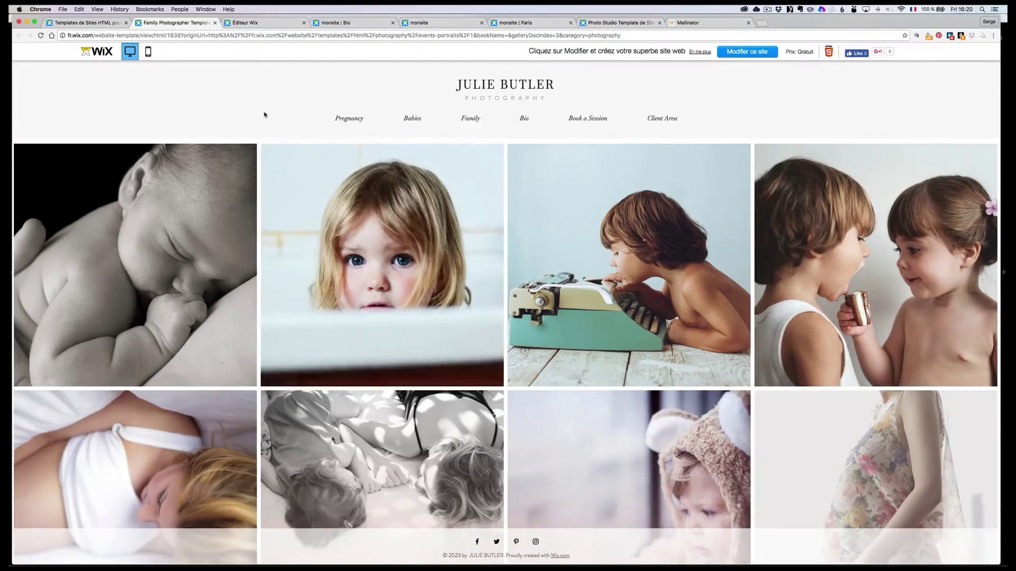
click(260, 23)
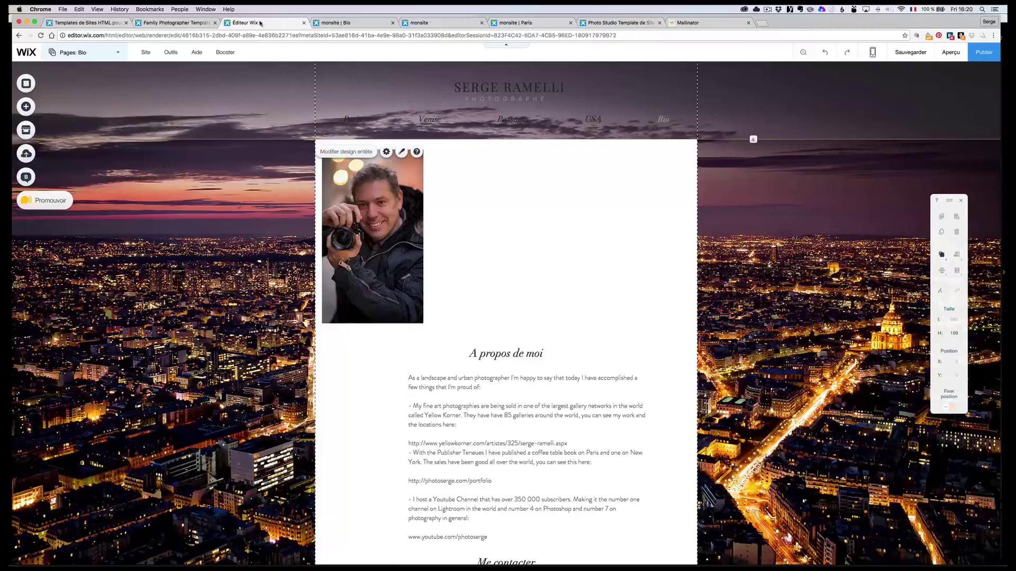
Step: Switch the editor to the mobile view and check the Bio page's layout and navigation menu
click(873, 52)
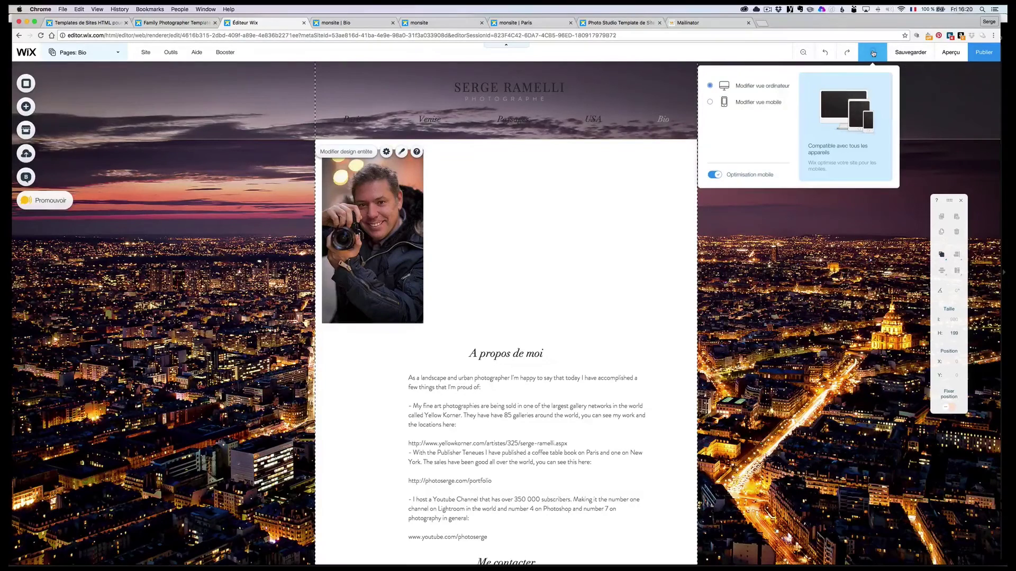
click(748, 105)
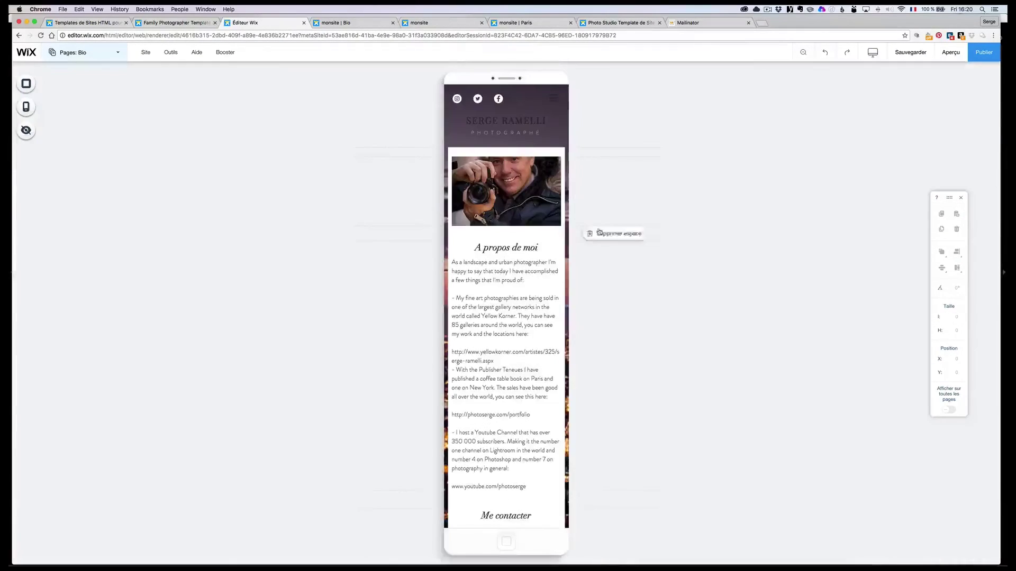
scroll(534, 359, down, 3)
scroll(534, 358, up, 3)
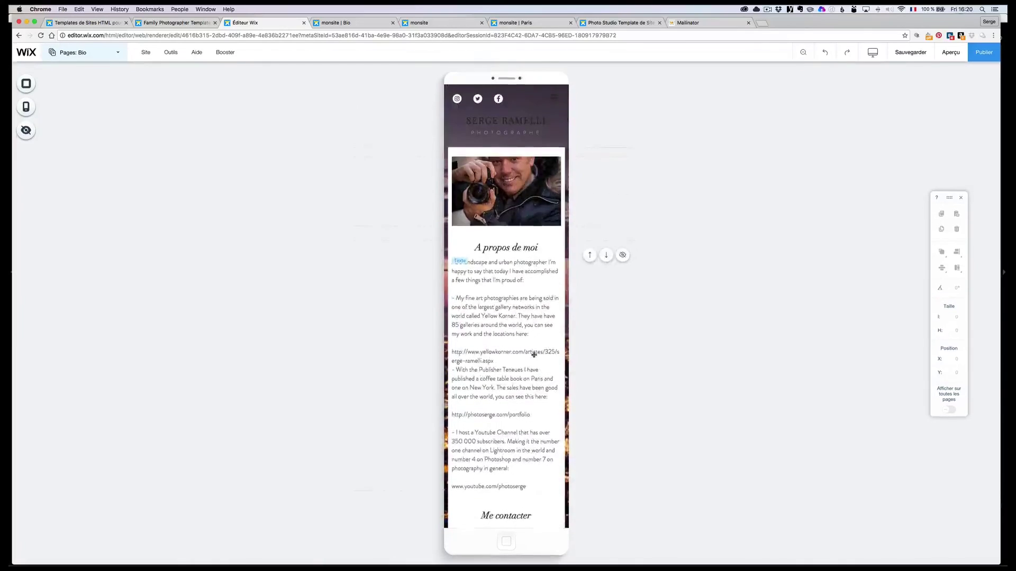
click(551, 97)
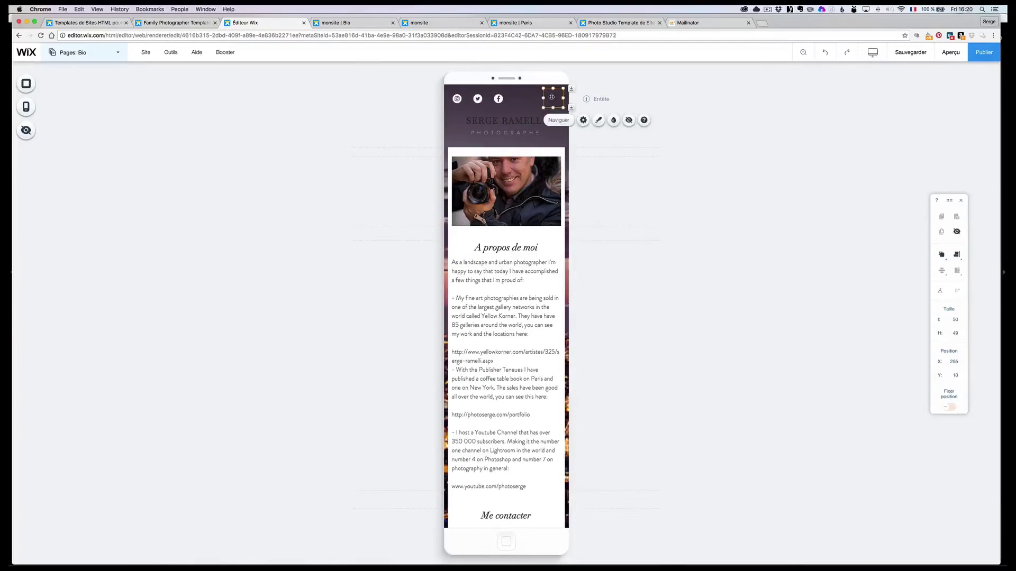
Step: Check the mobile versions of the Bienvenue and Paris pages, including the Paris page's mobile menu setting
click(118, 52)
click(107, 113)
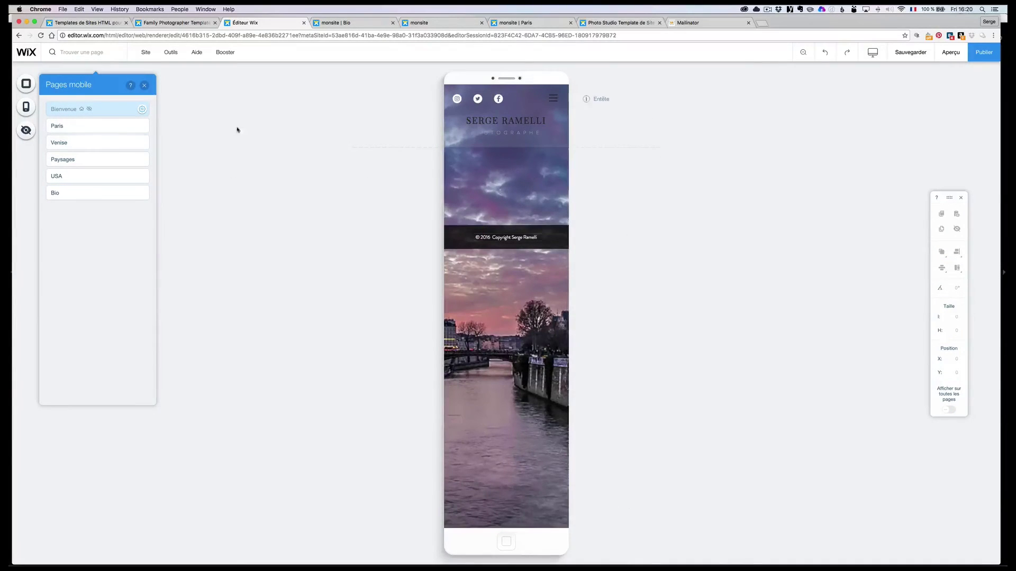
click(141, 126)
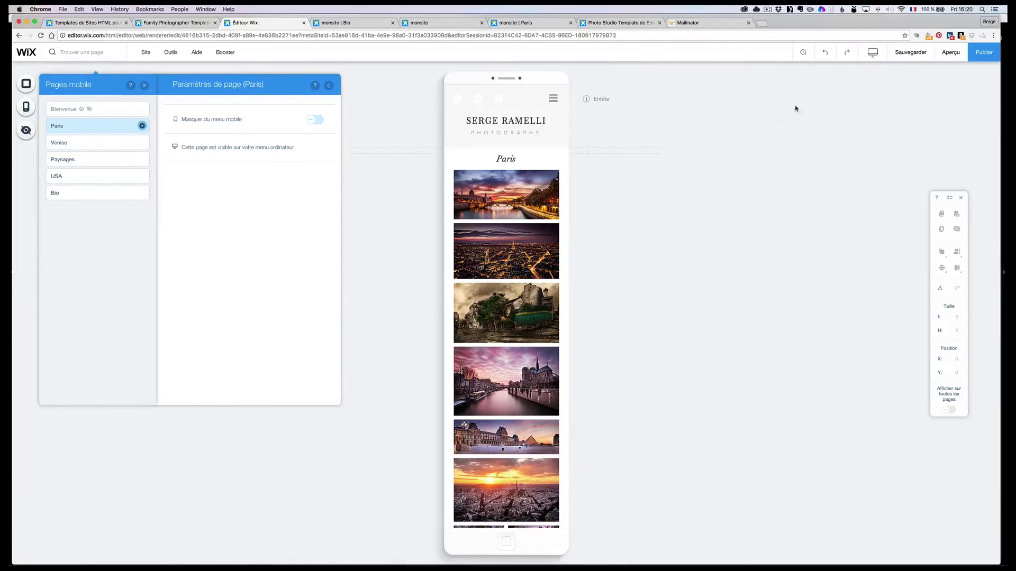
Step: Return to the desktop editing view and display the benefits of the annual Unlimited plan
click(873, 53)
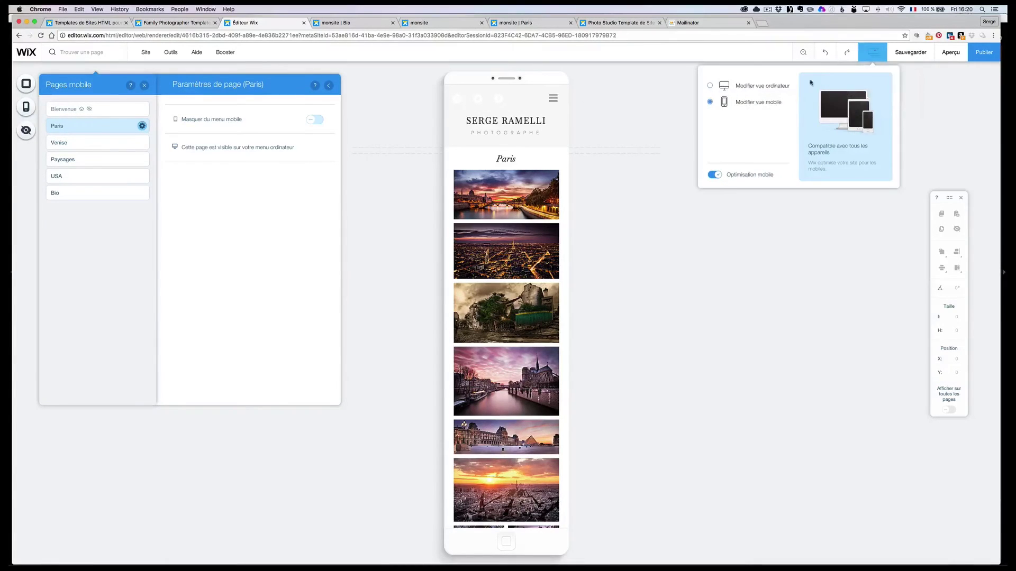
click(766, 91)
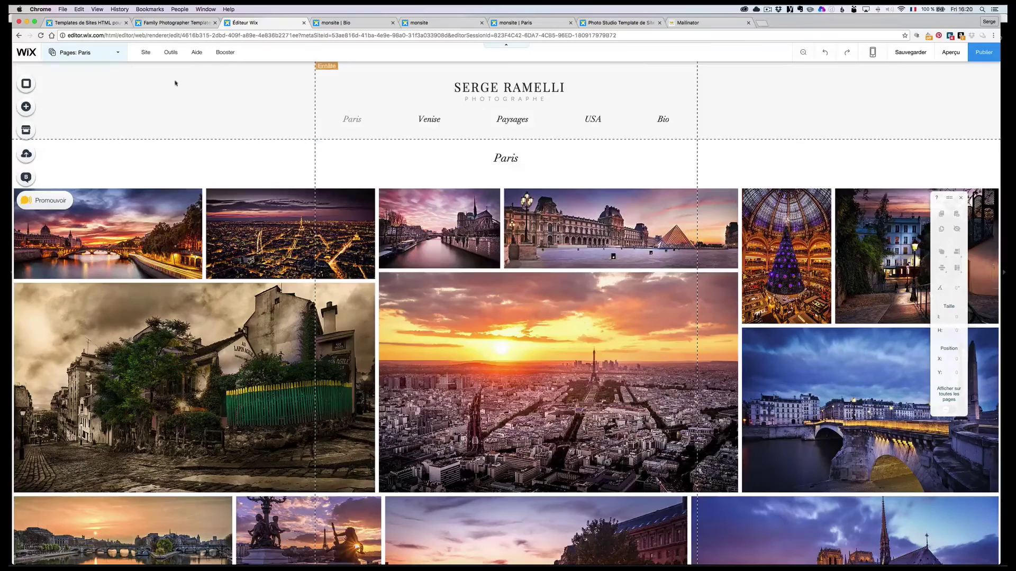
mouse_move(227, 55)
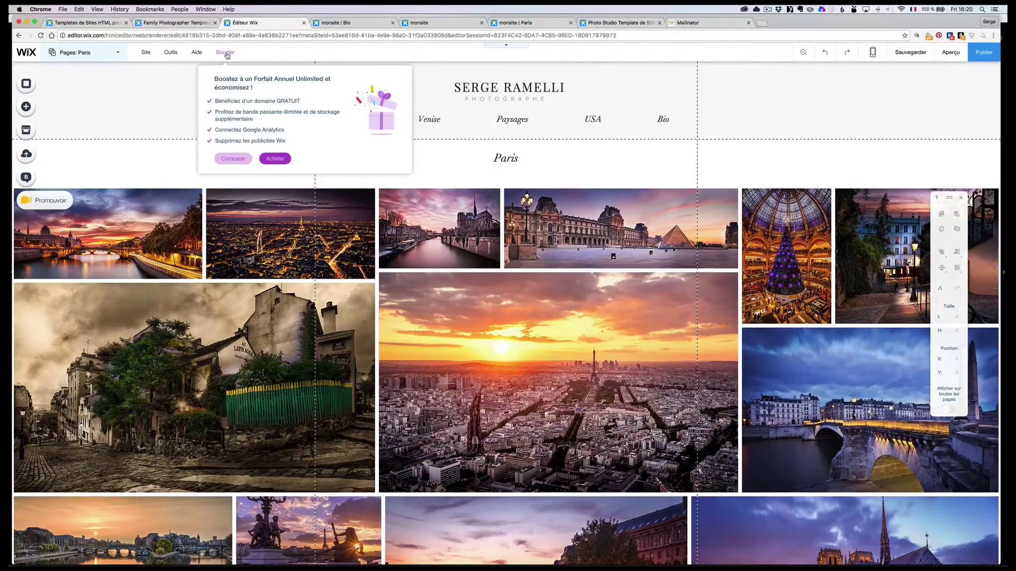
Step: Start purchasing the Unlimited Premium plan with the annual subscription and proceed to the payment form
click(274, 159)
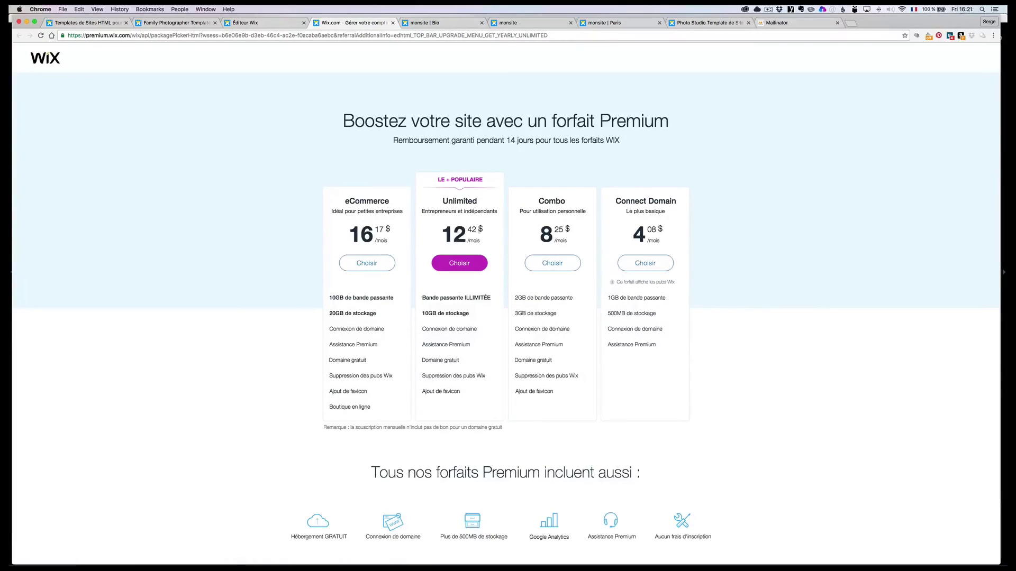
click(468, 263)
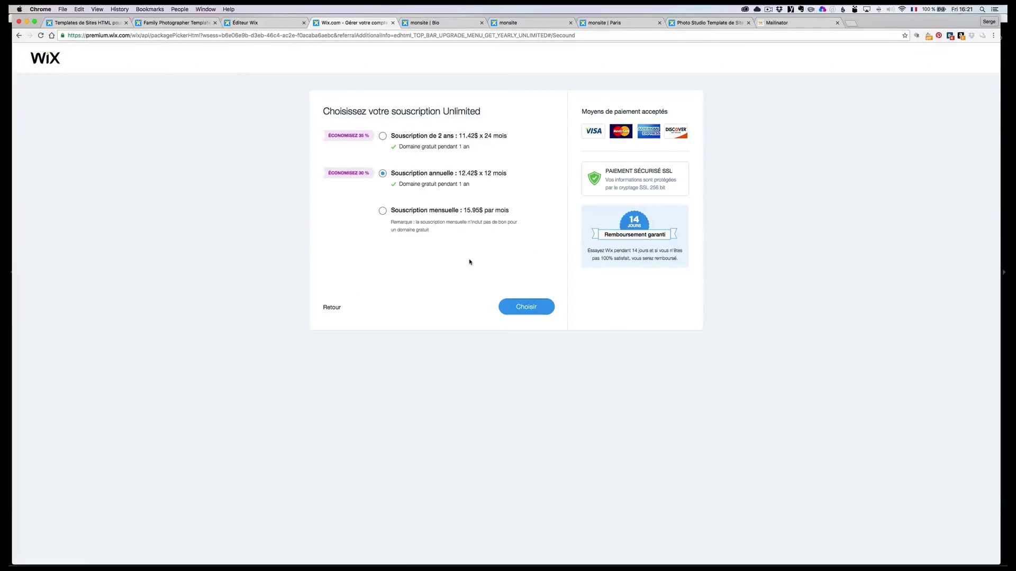
click(520, 300)
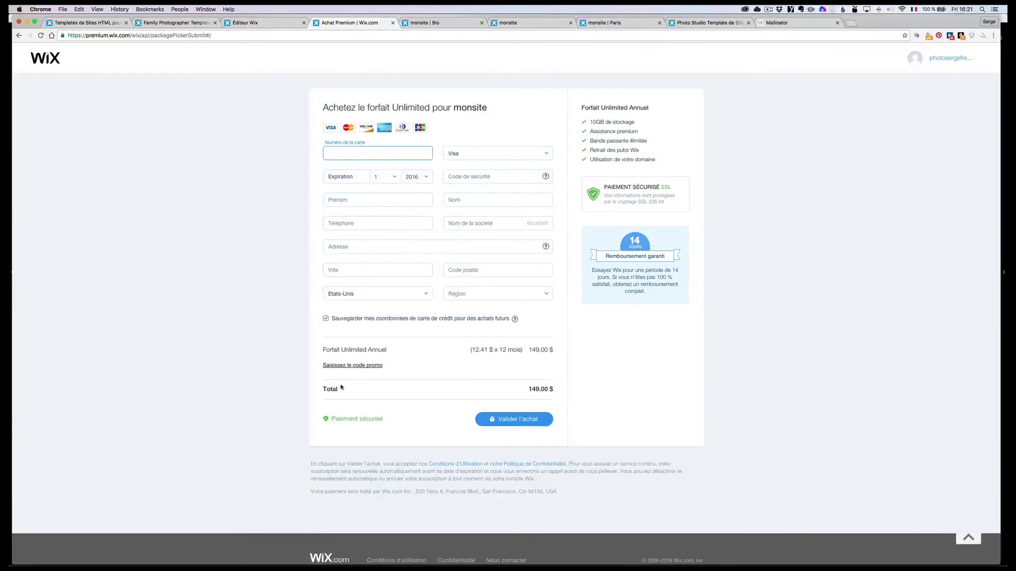
Step: Apply the promo code photoserge to the annual Unlimited plan order
click(354, 367)
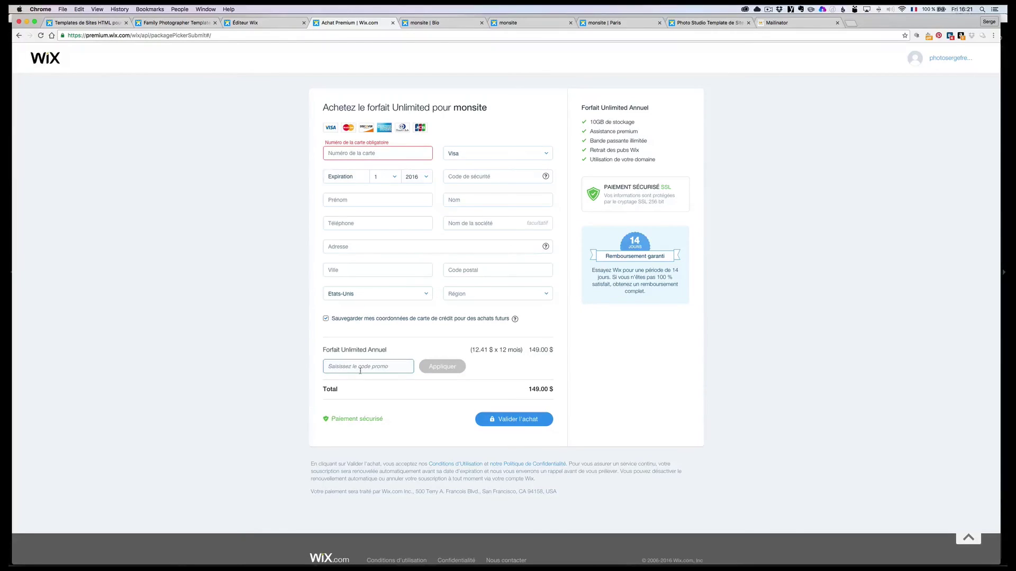
text(photoserge)
click(434, 367)
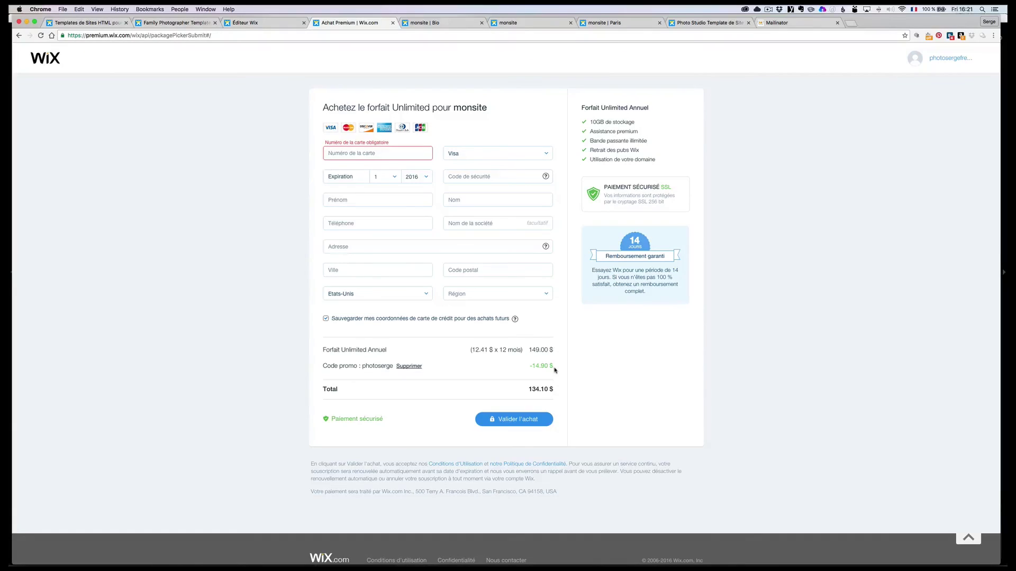
click(275, 23)
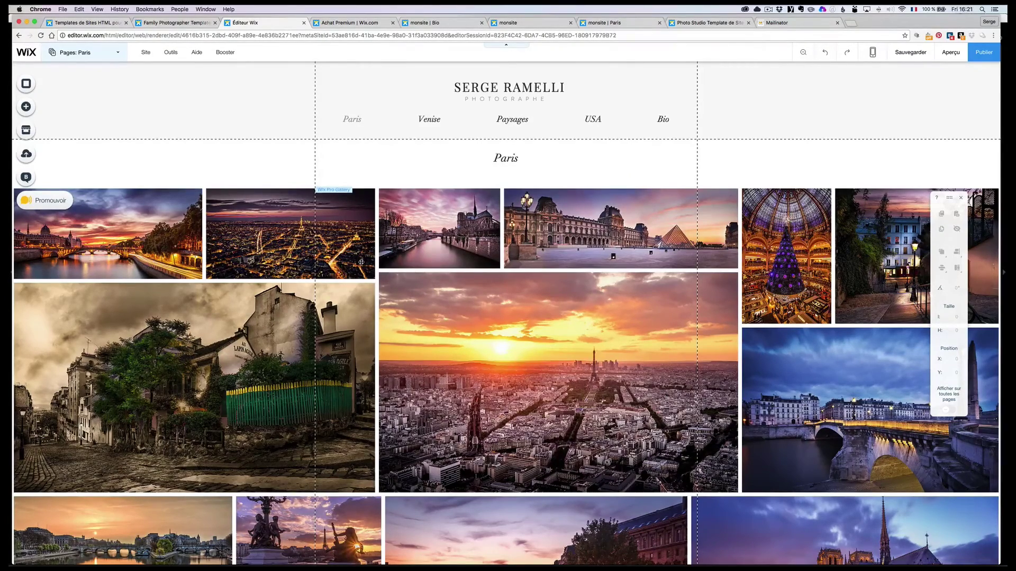
click(355, 23)
click(359, 36)
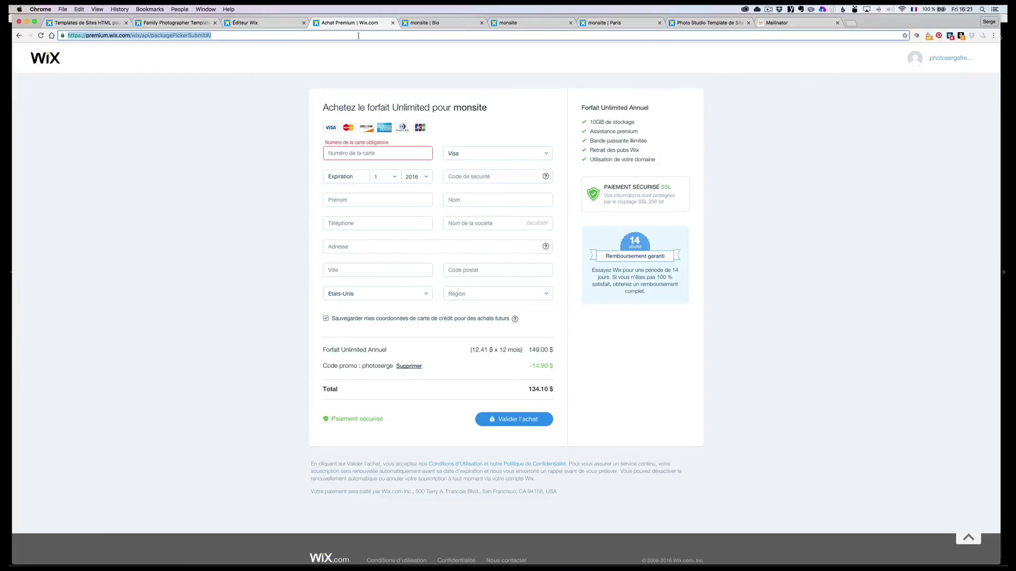
text(serge)
key(Return)
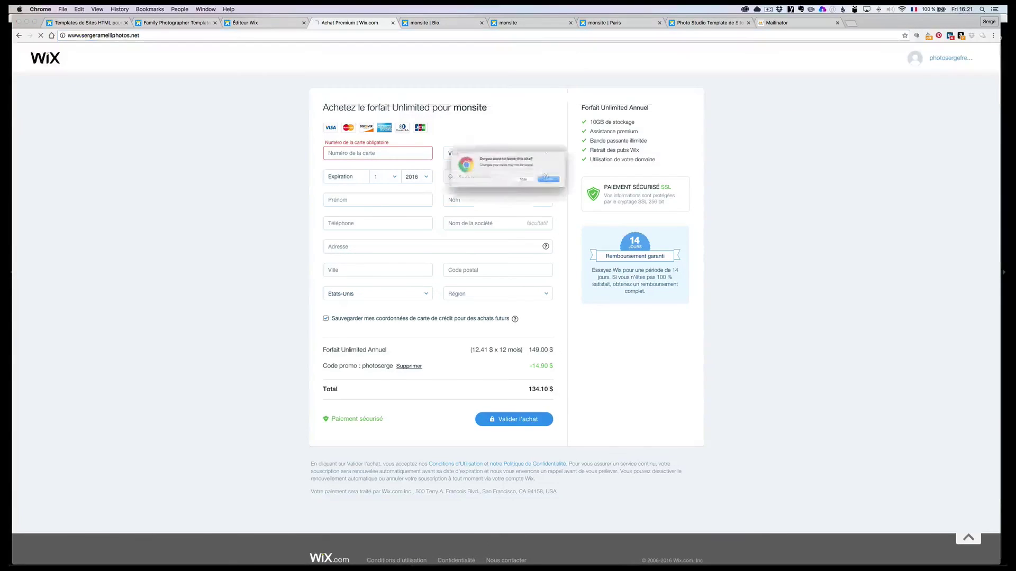
click(580, 186)
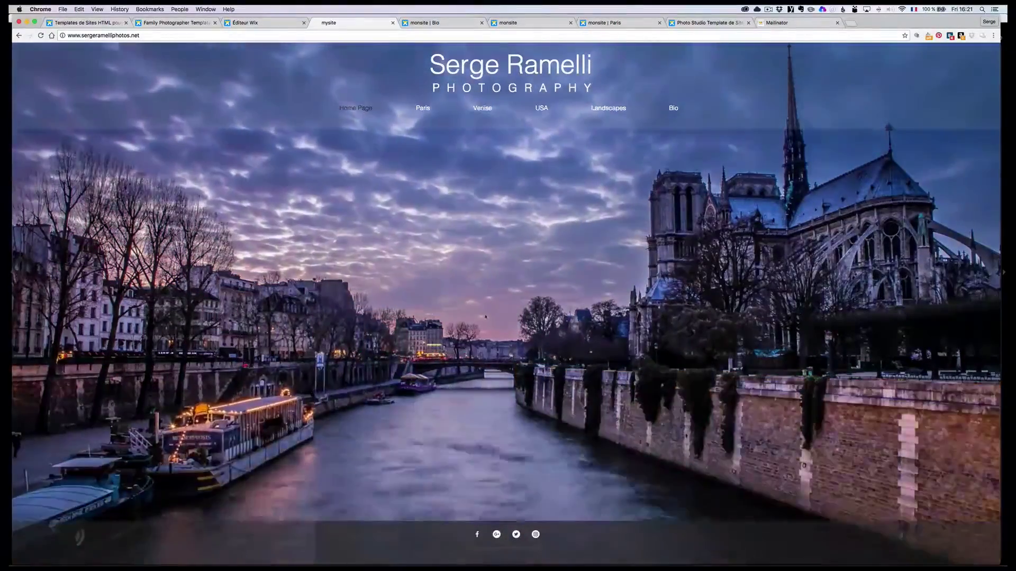
Step: Browse the Paris, Venise, USA and Landscapes galleries of the live photography site
click(427, 110)
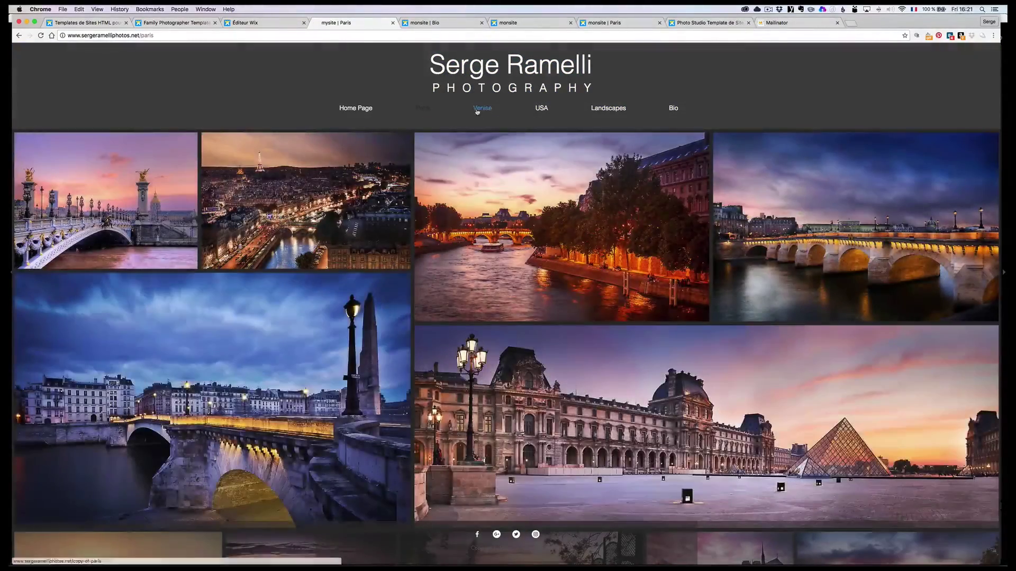
click(478, 109)
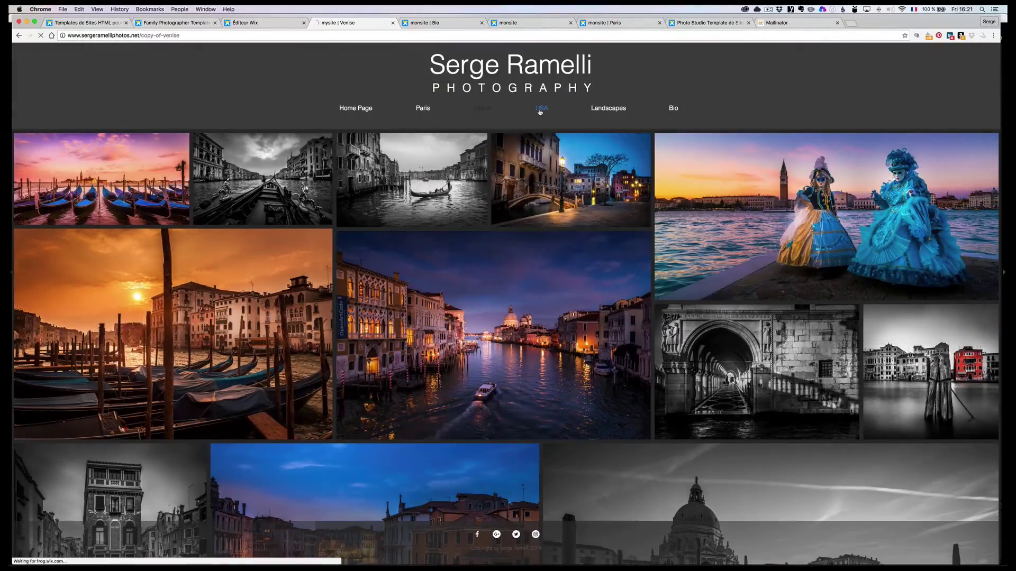
click(540, 109)
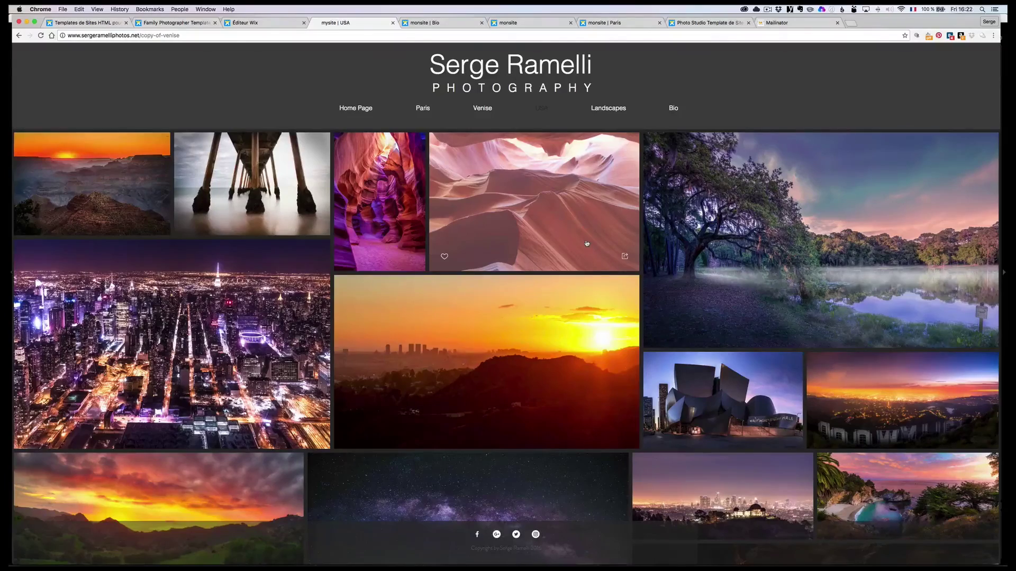
click(614, 112)
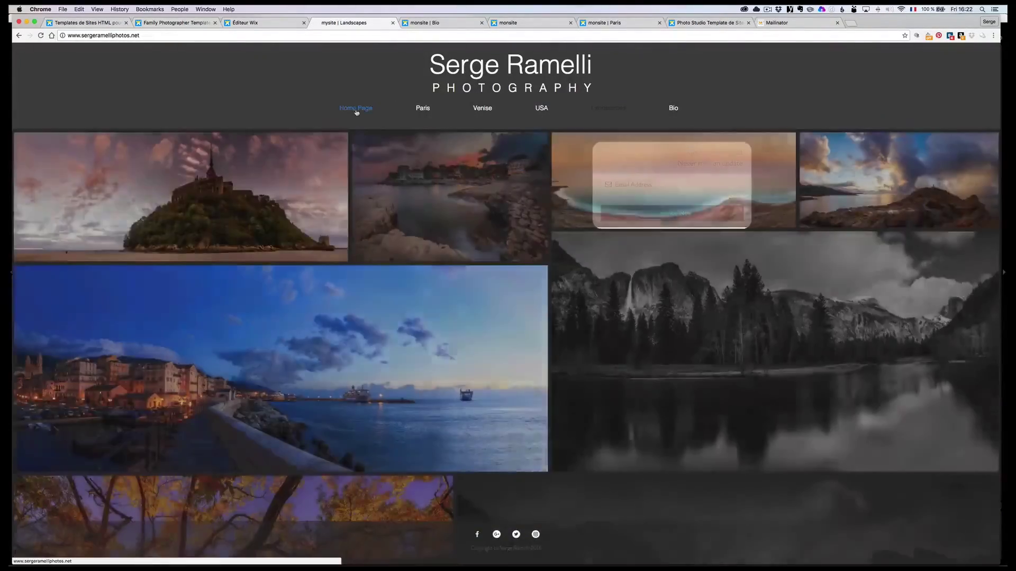
Step: Return to the live site's home page, dismiss the mailing list sign-up, and reopen the Paris gallery
click(356, 110)
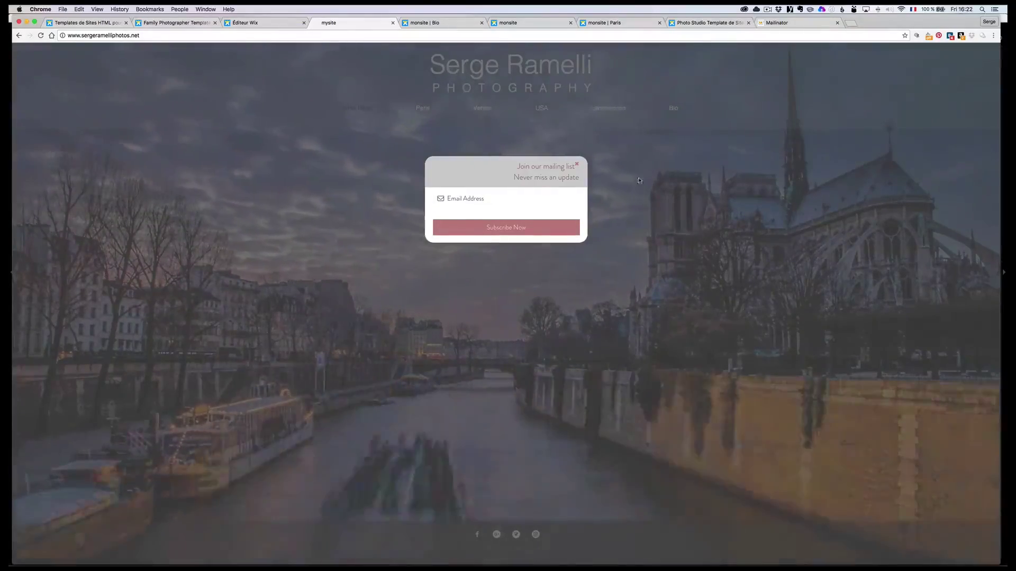
click(579, 167)
click(422, 108)
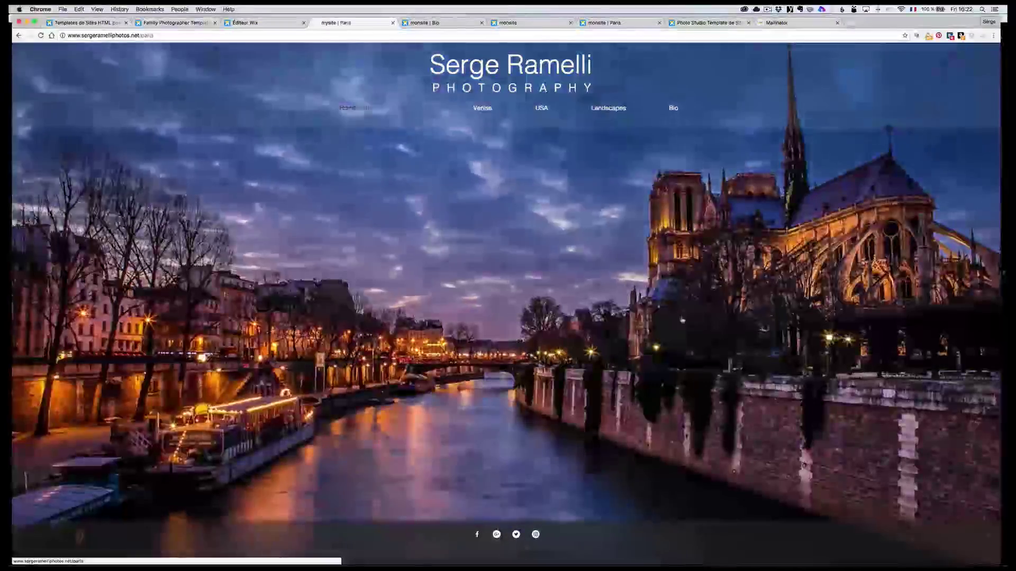